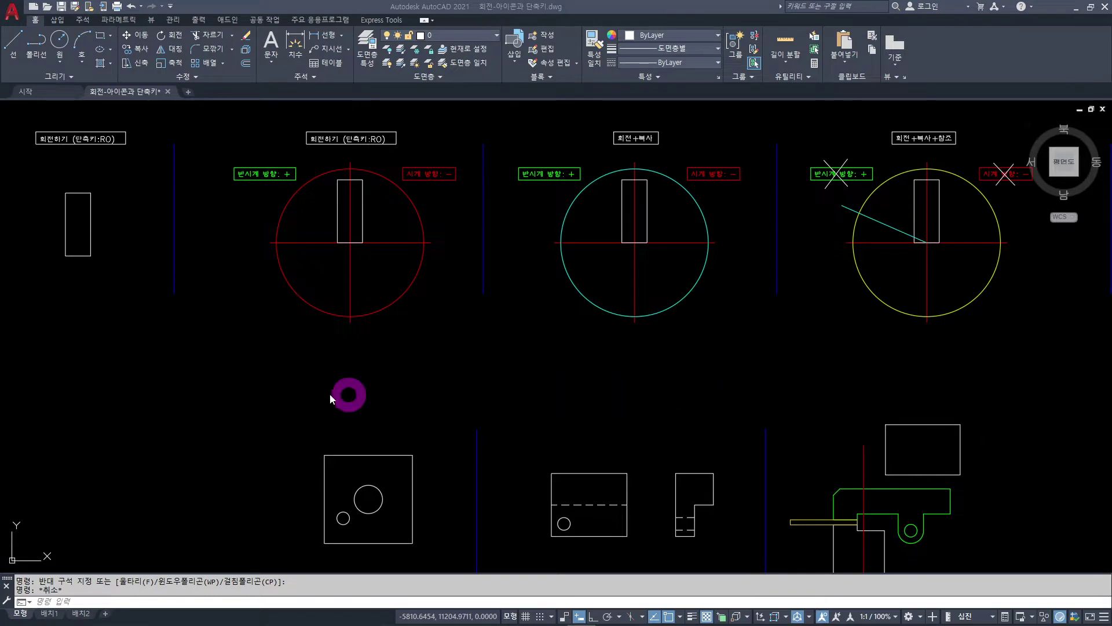
# - Try to rotate the standalone rectangle in the first example about its lower-left corner
pyautogui.moveTo(121, 338); pyautogui.dragTo(389, 414, button='middle')
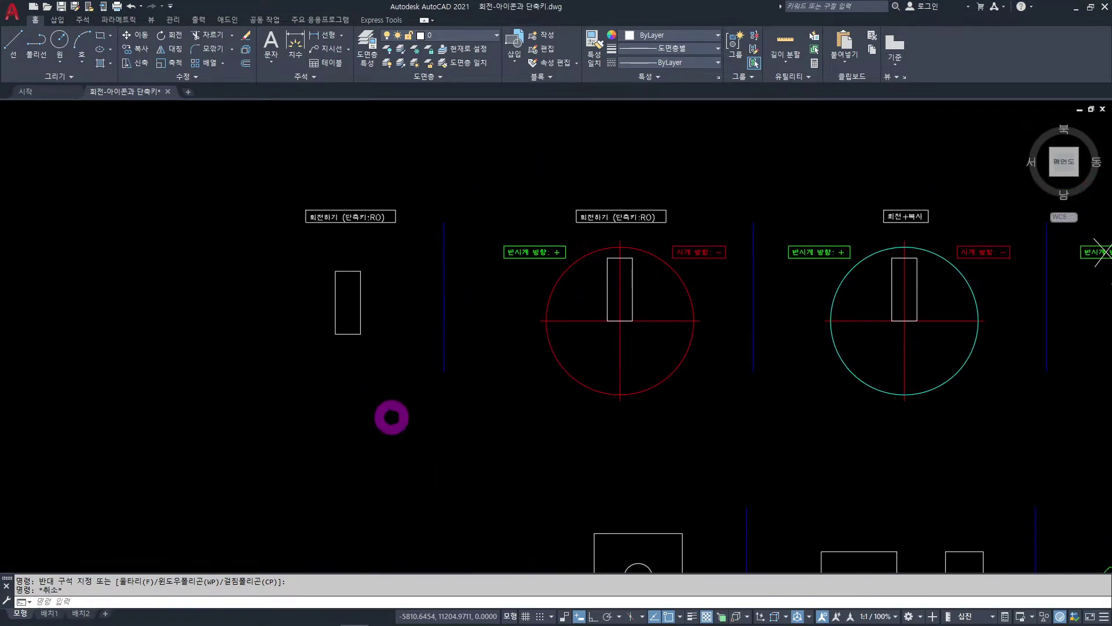
pyautogui.scroll(4, 355, 290)
pyautogui.moveTo(360, 291); pyautogui.dragTo(377, 380, button='middle')
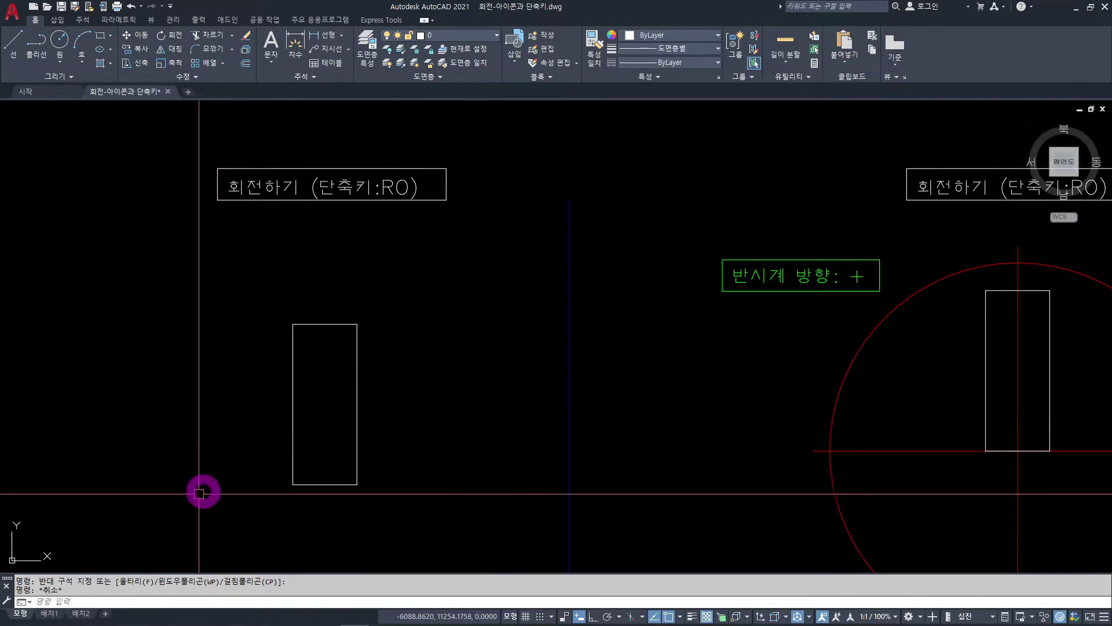
pyautogui.click(249, 273)
pyautogui.click(414, 498)
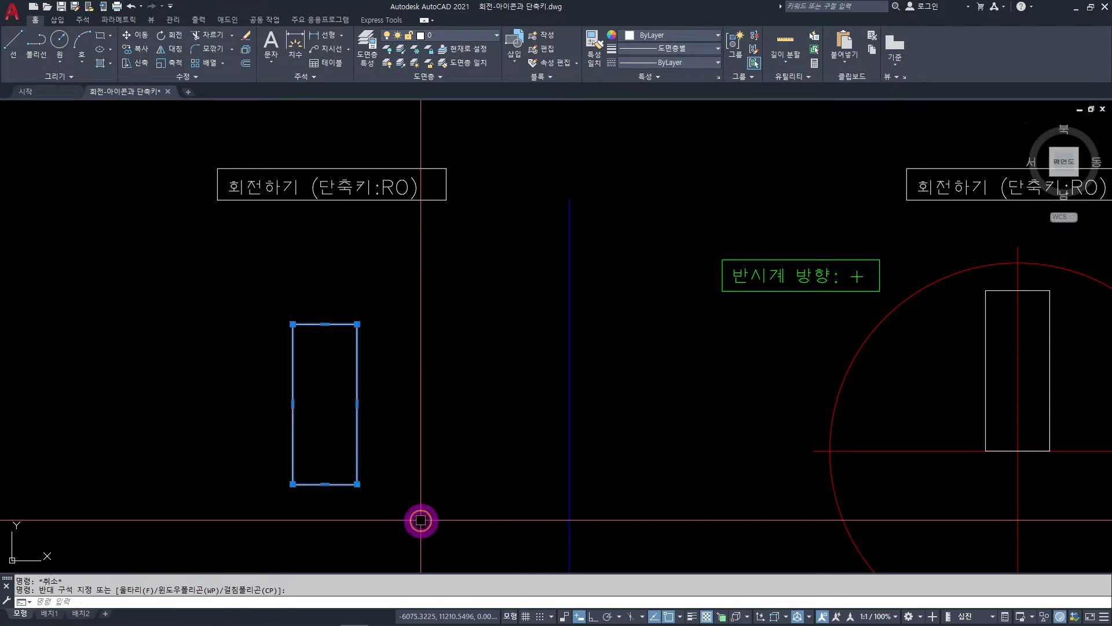
pyautogui.click(168, 38)
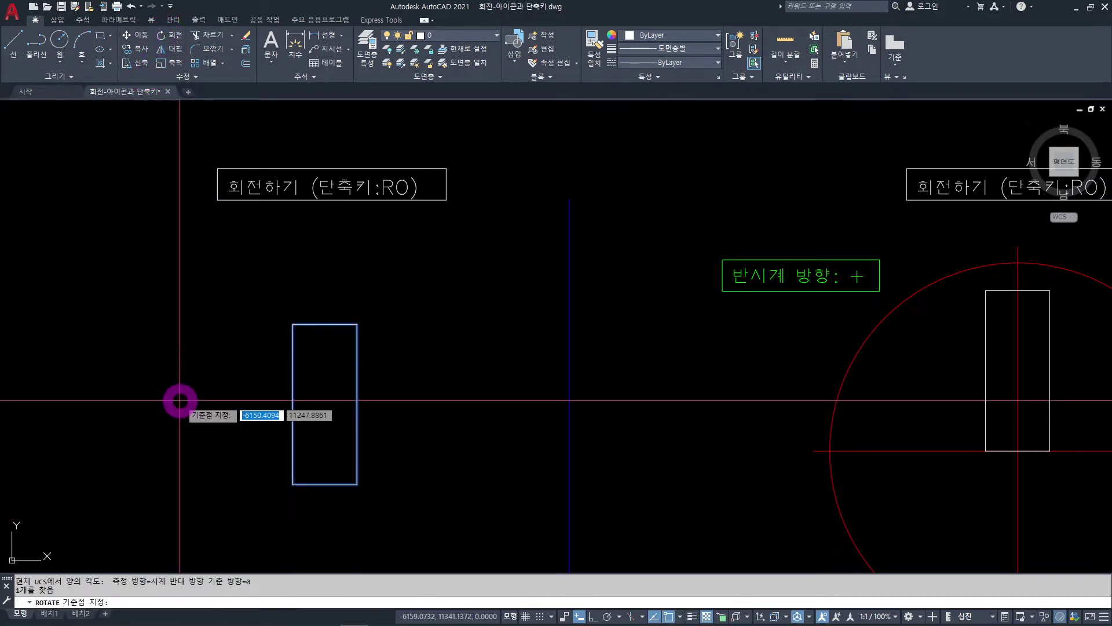
pyautogui.click(293, 484)
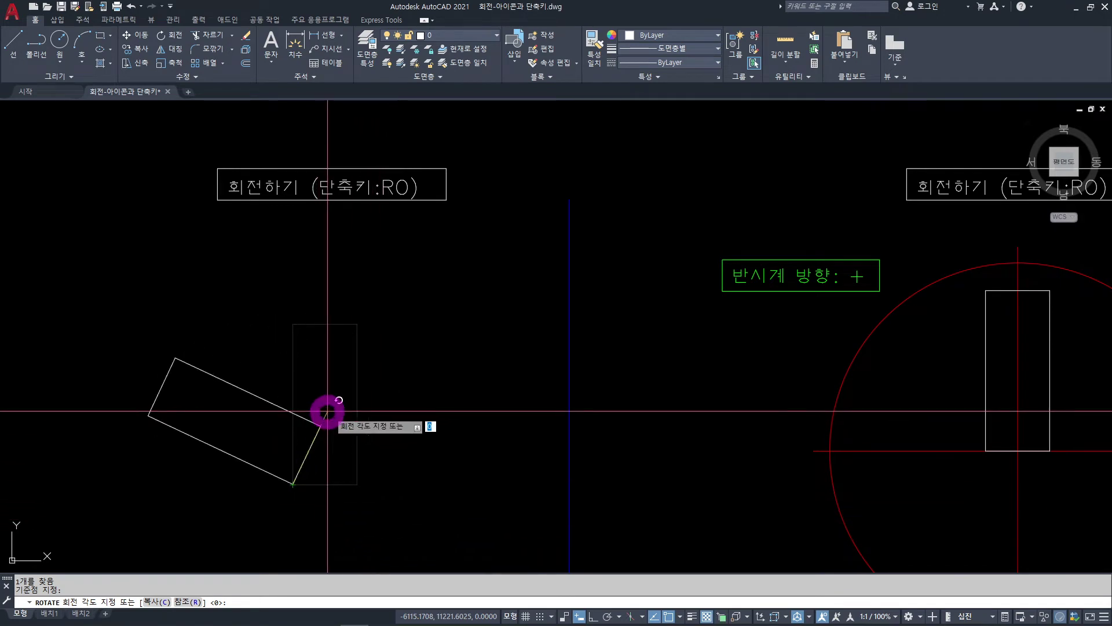
pyautogui.press('Escape')
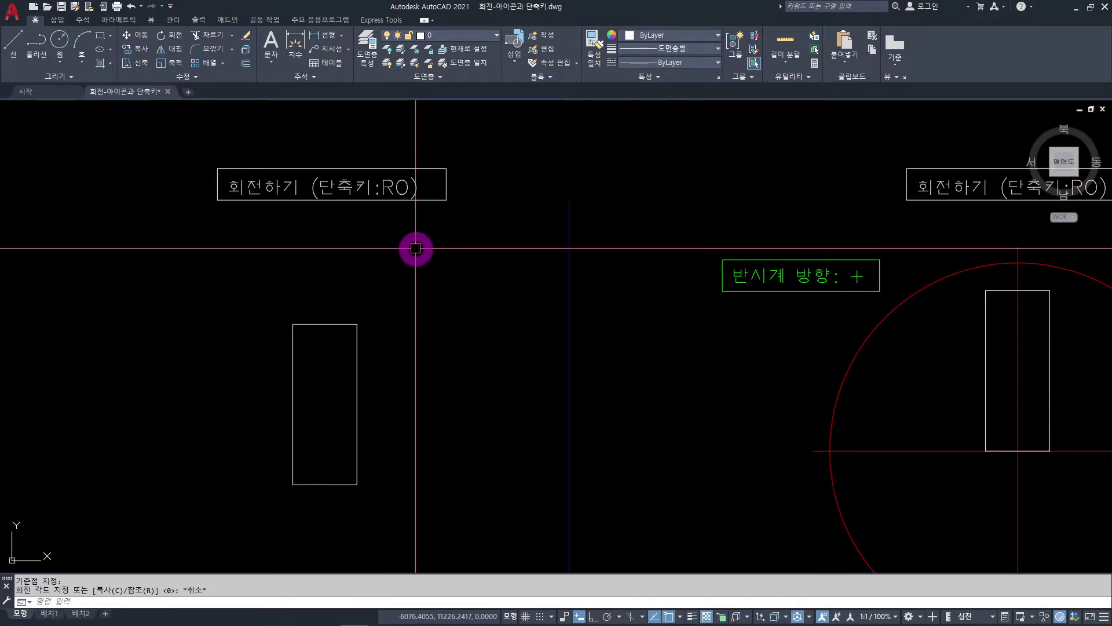
# - Try to rotate the first example's rectangle about the midpoint of its right edge, starting Rotate before selecting the object
pyautogui.write('RO')
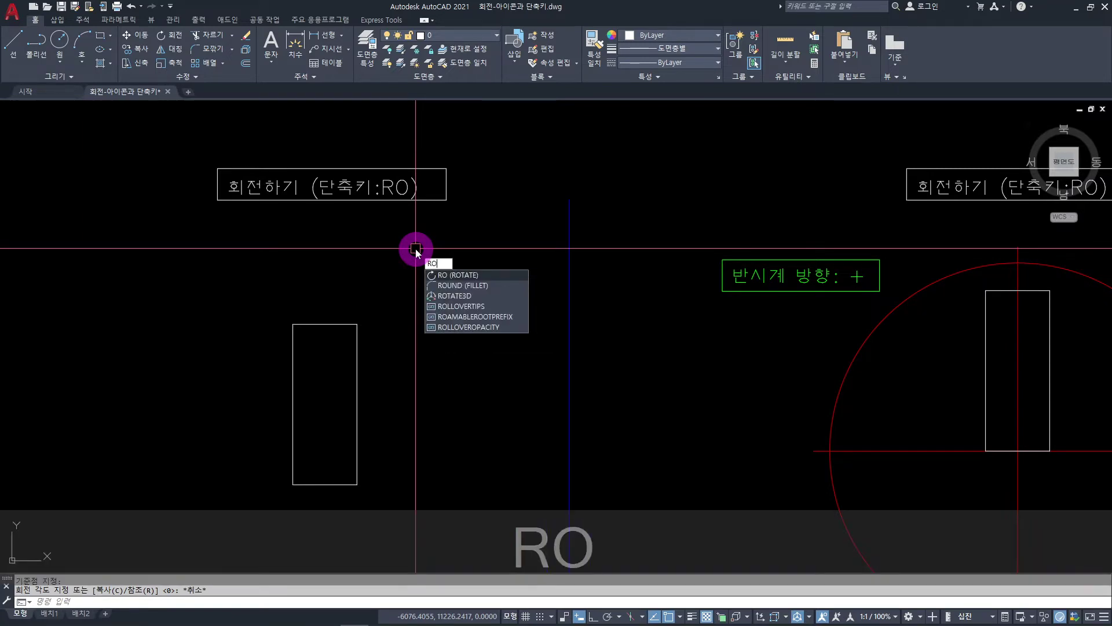
pyautogui.press('space')
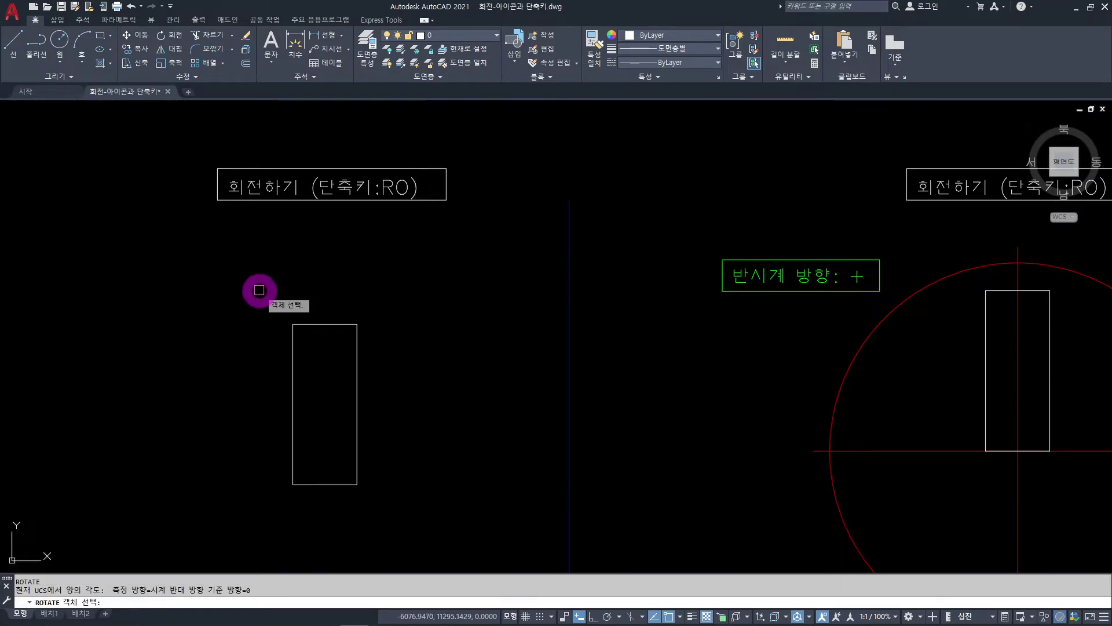
pyautogui.click(260, 291)
pyautogui.click(396, 511)
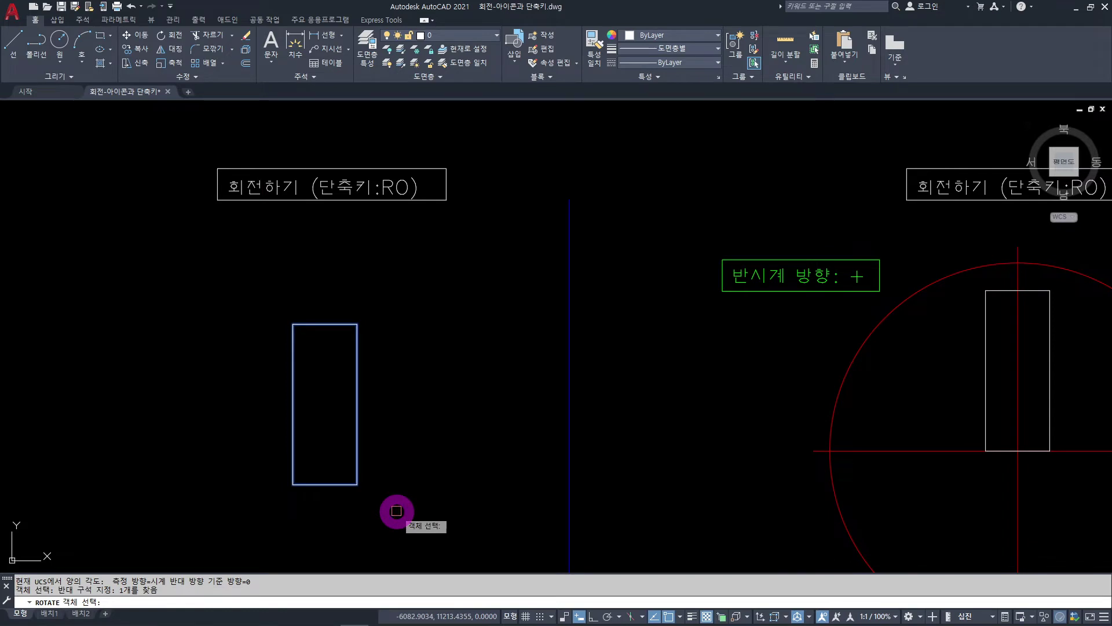
pyautogui.press('space')
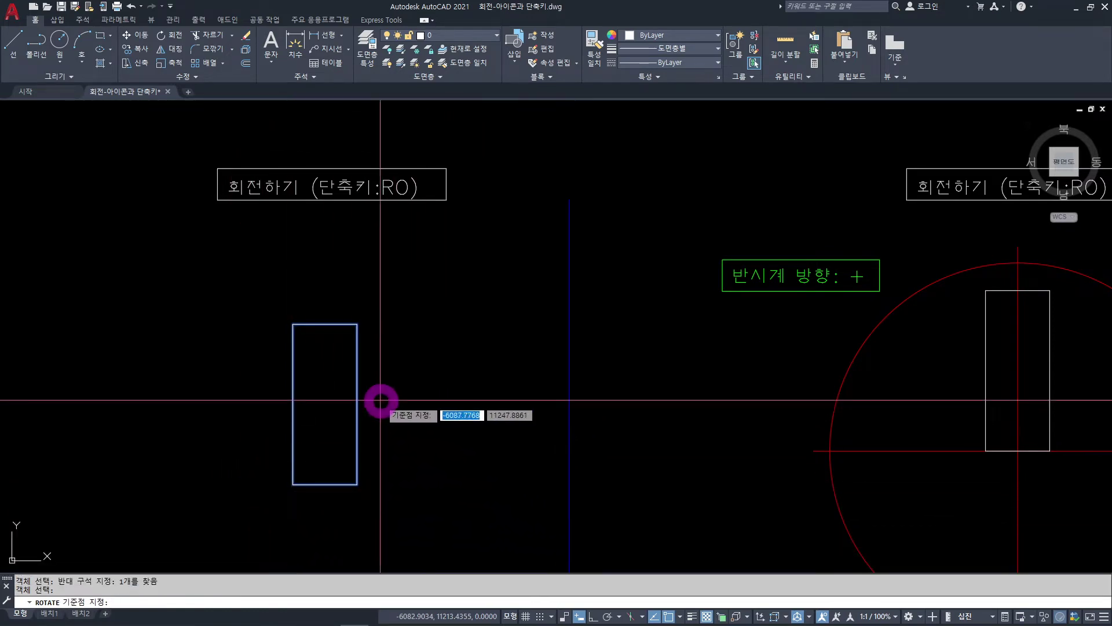
pyautogui.click(357, 404)
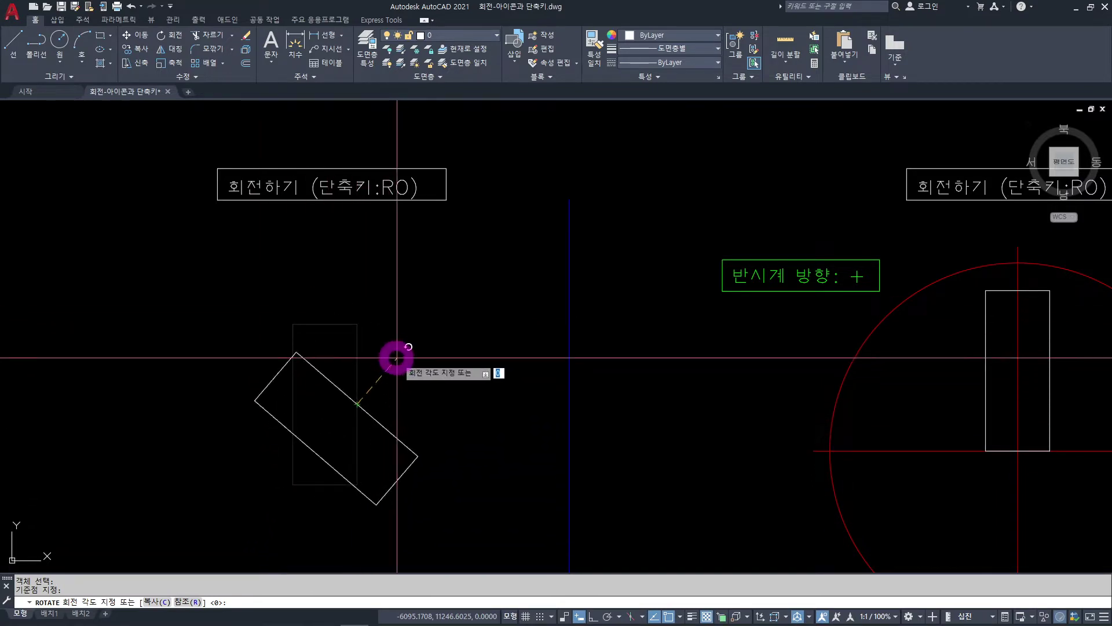
pyautogui.press('Escape')
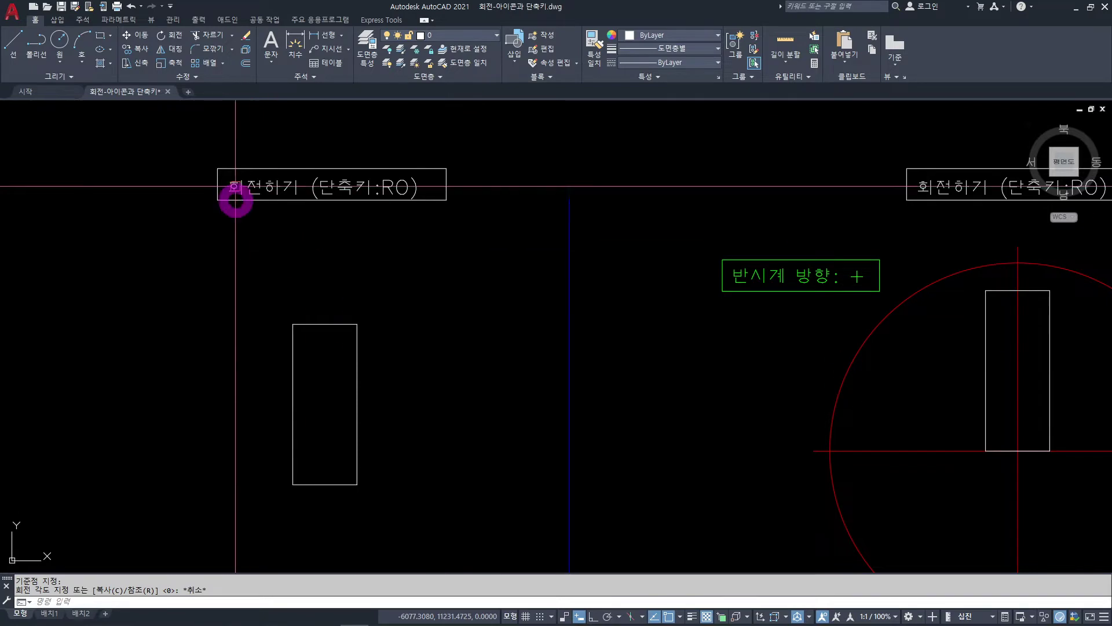
pyautogui.click(173, 37)
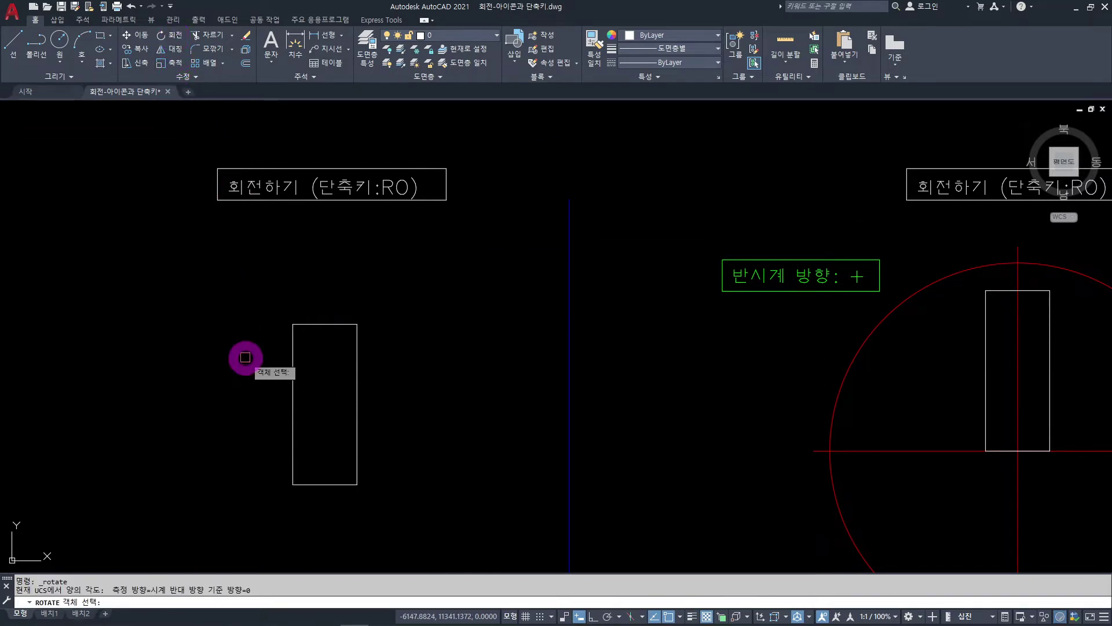
pyautogui.click(251, 302)
pyautogui.click(394, 521)
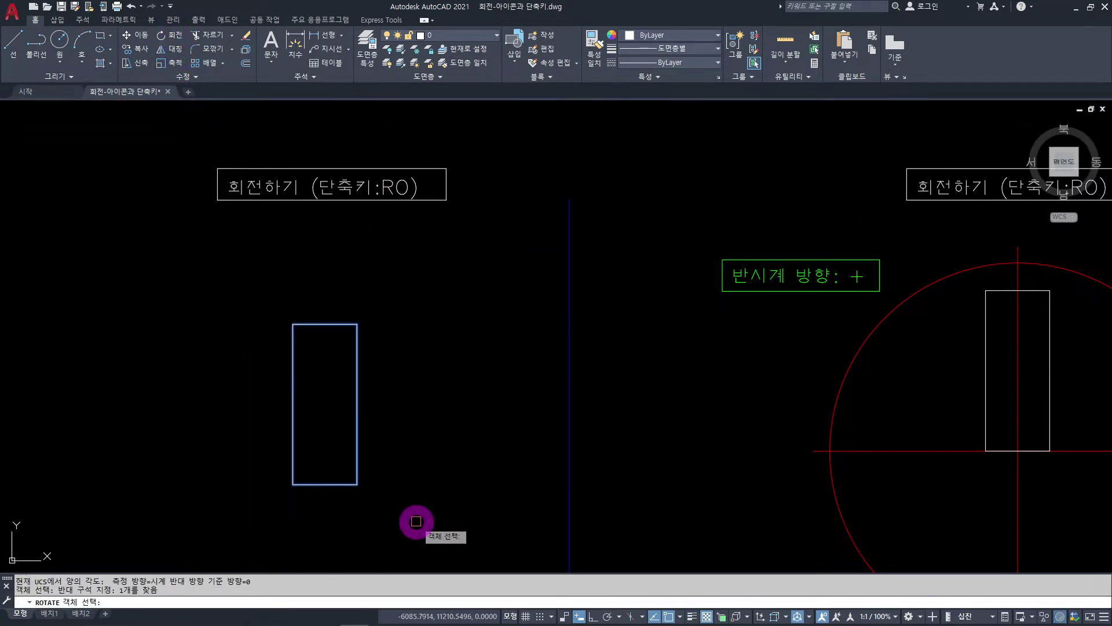
pyautogui.press('Escape')
# - Try to rotate the preselected rectangle in the first example about a free base point outside its left edge
pyautogui.click(266, 303)
pyautogui.click(390, 519)
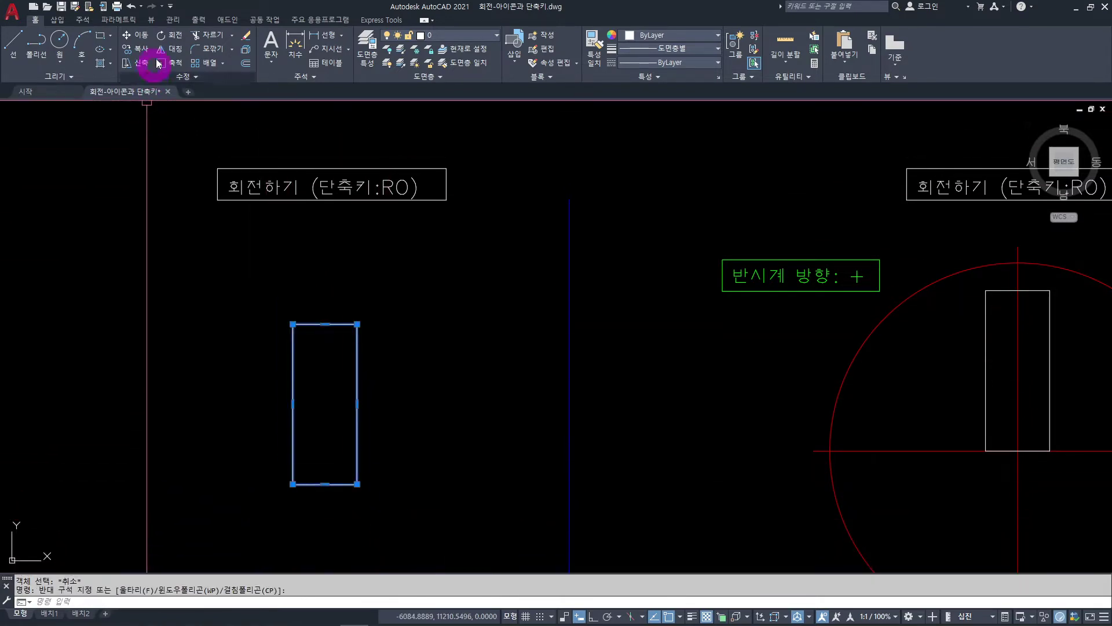
pyautogui.click(164, 35)
pyautogui.click(223, 413)
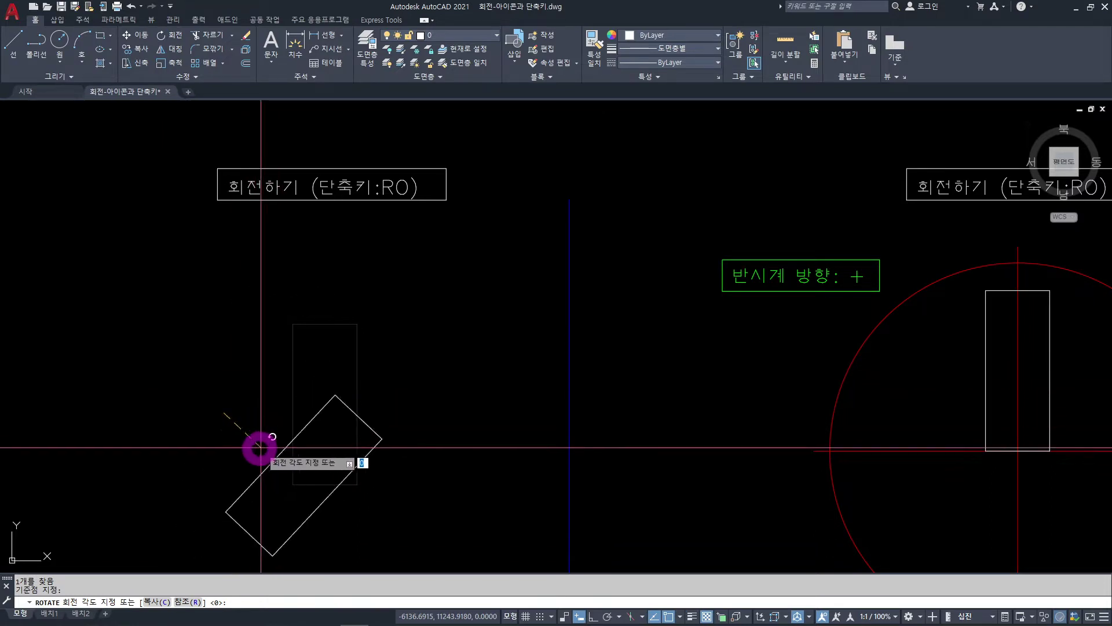
pyautogui.press('Escape')
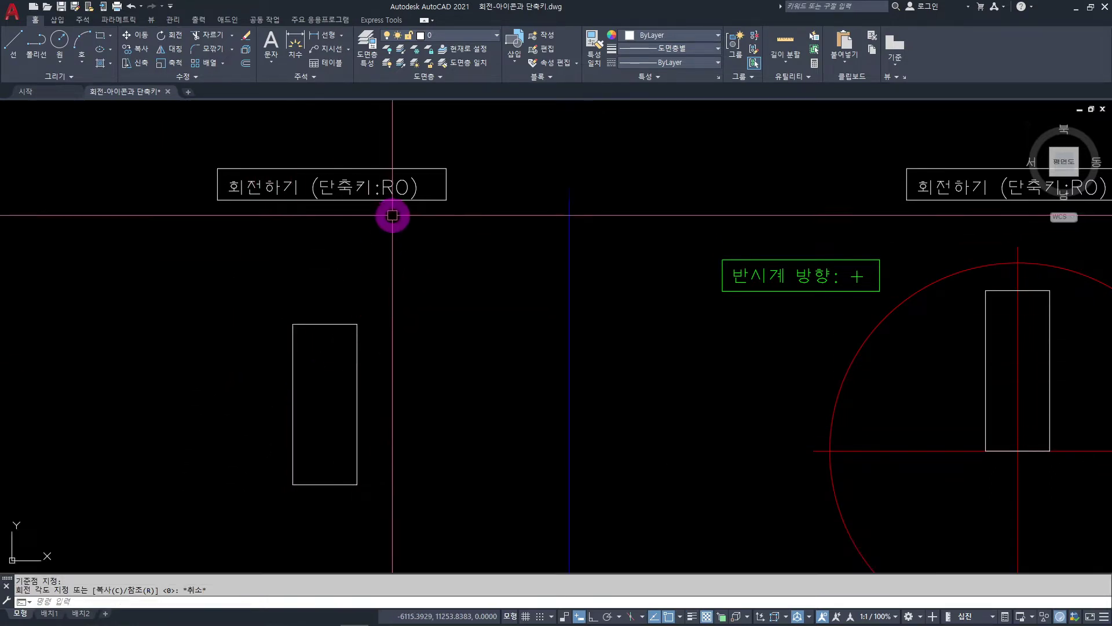
# - Try to rotate the first example's rectangle about the midpoint of its bottom edge
pyautogui.write('RO')
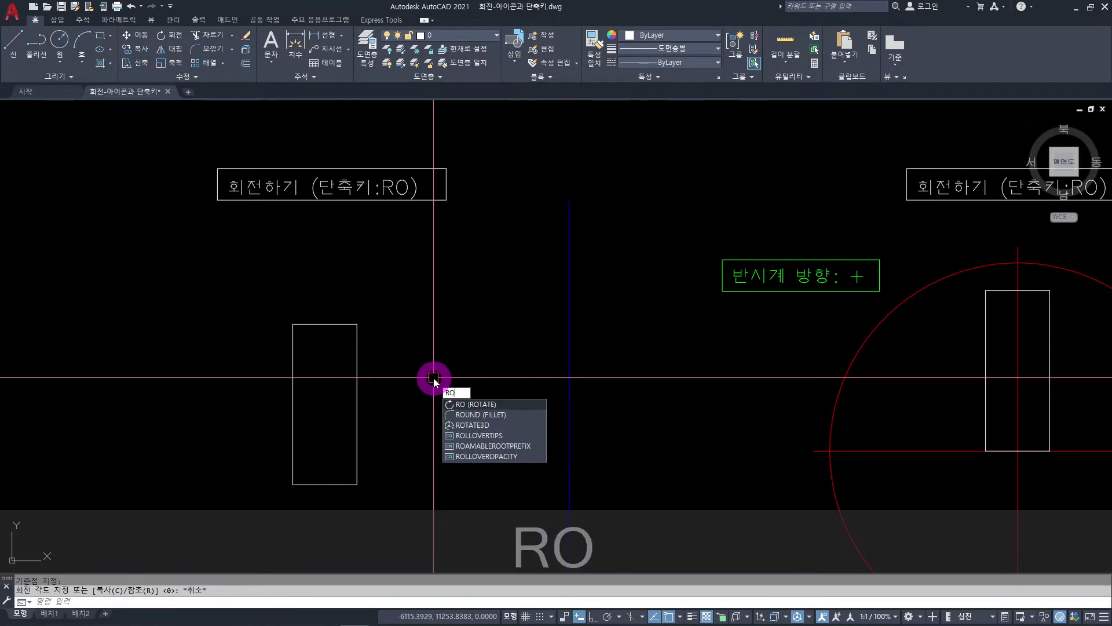
pyautogui.press('space')
pyautogui.click(248, 307)
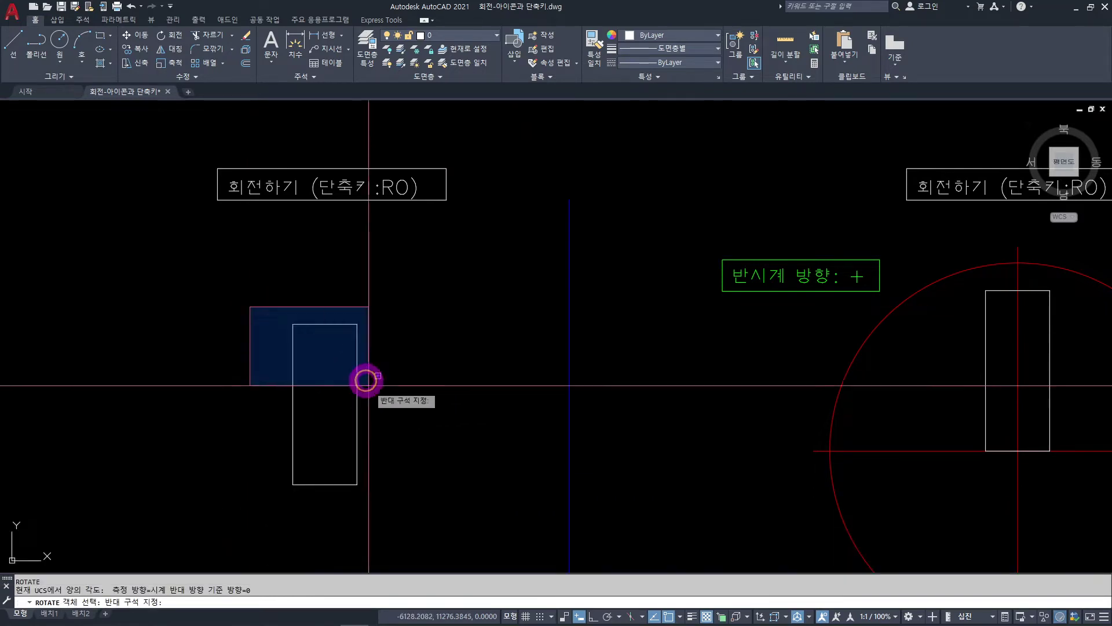
pyautogui.click(380, 515)
pyautogui.press('space')
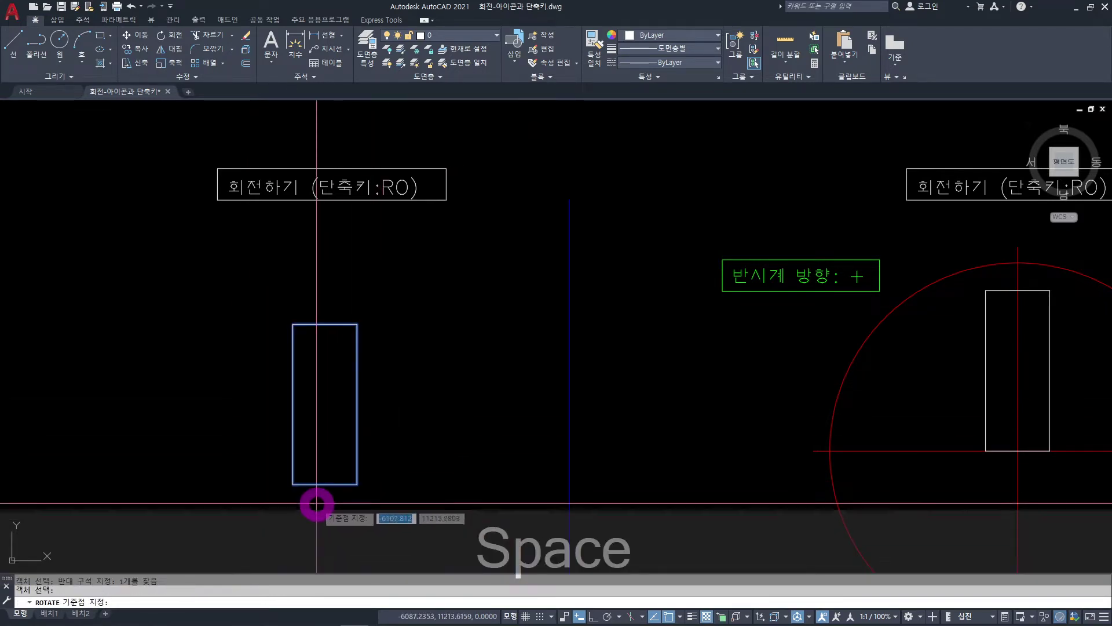
pyautogui.click(325, 485)
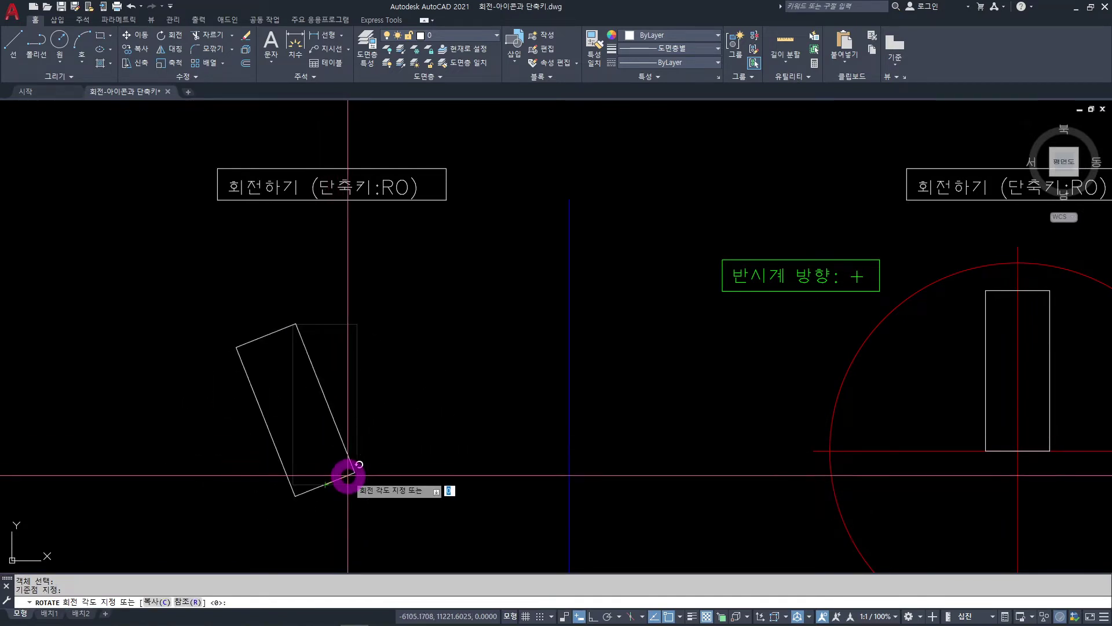
pyautogui.press('Escape')
# - Try to rotate the first example's rectangle about its upper-left corner, selecting it before starting Rotate
pyautogui.click(268, 304)
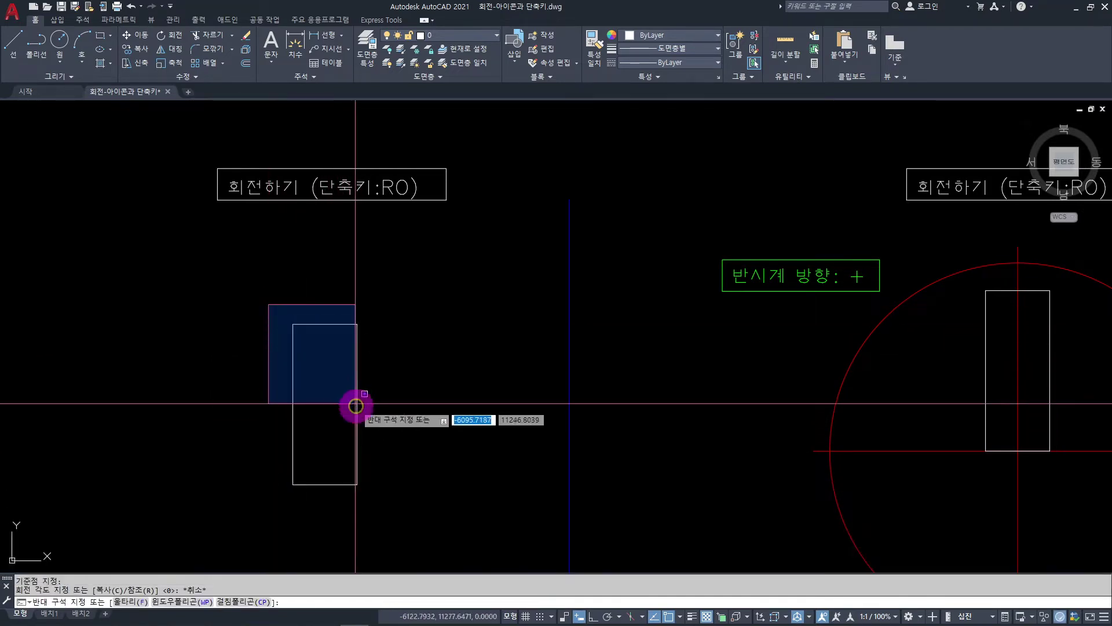
pyautogui.click(385, 506)
pyautogui.write('RO')
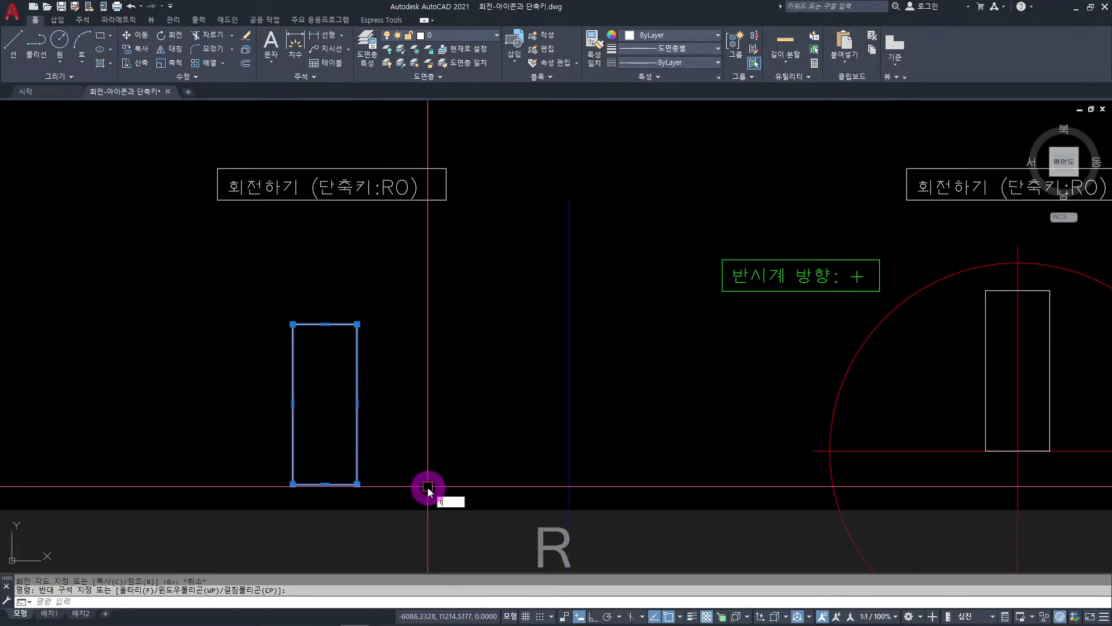
pyautogui.press('space')
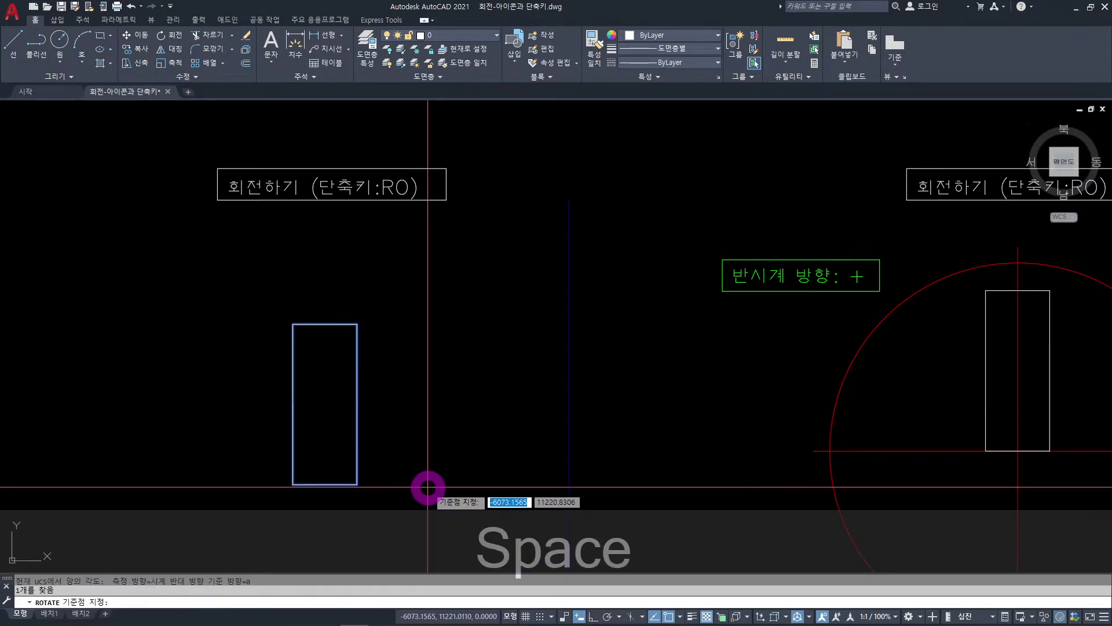
pyautogui.click(293, 324)
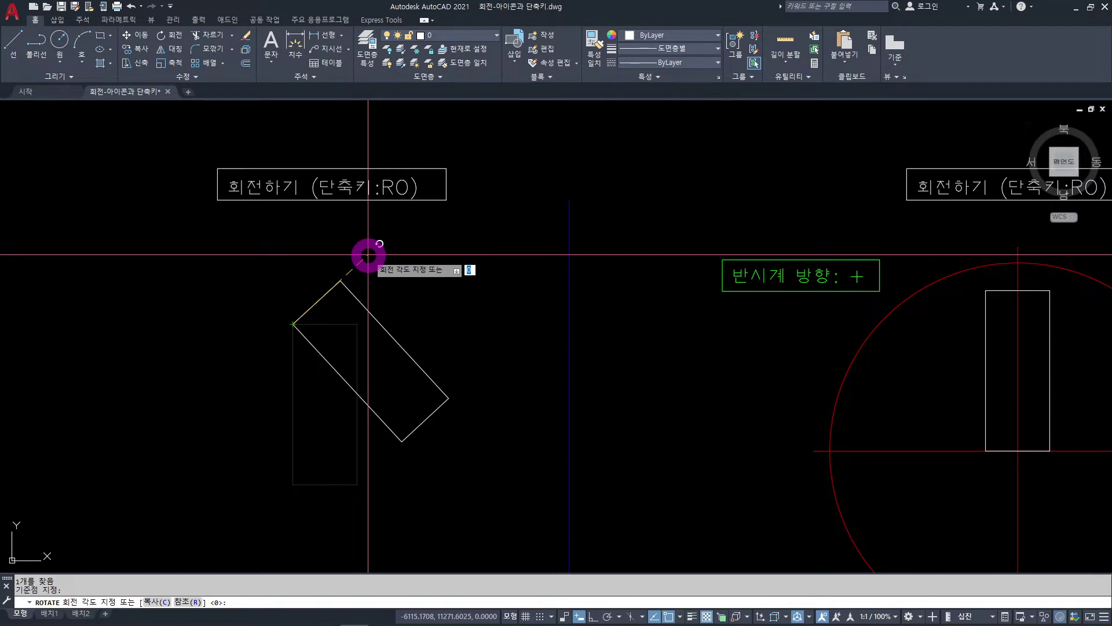
pyautogui.press('Escape')
# - Rotate the rectangle inside the red circle by 60 degrees about the circle's centre
pyautogui.moveTo(804, 402)
pyautogui.mouseDown(button='middle')
pyautogui.moveTo(244, 367)
pyautogui.moveTo(234, 392)
pyautogui.mouseUp(button='middle')
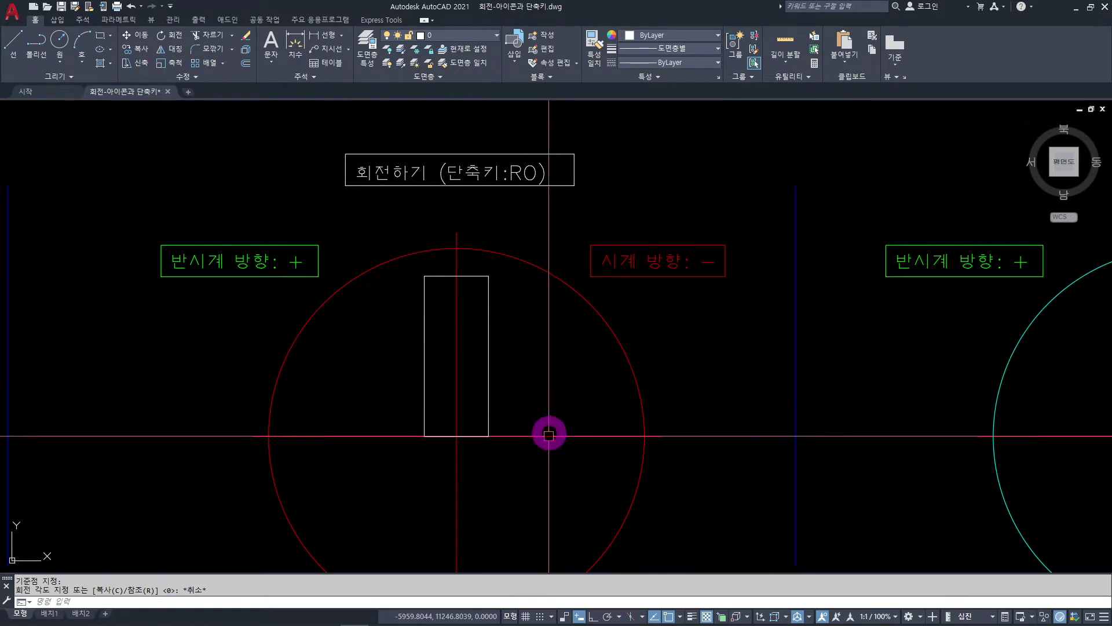
pyautogui.scroll(-3, 385, 454)
pyautogui.scroll(3, 447, 399)
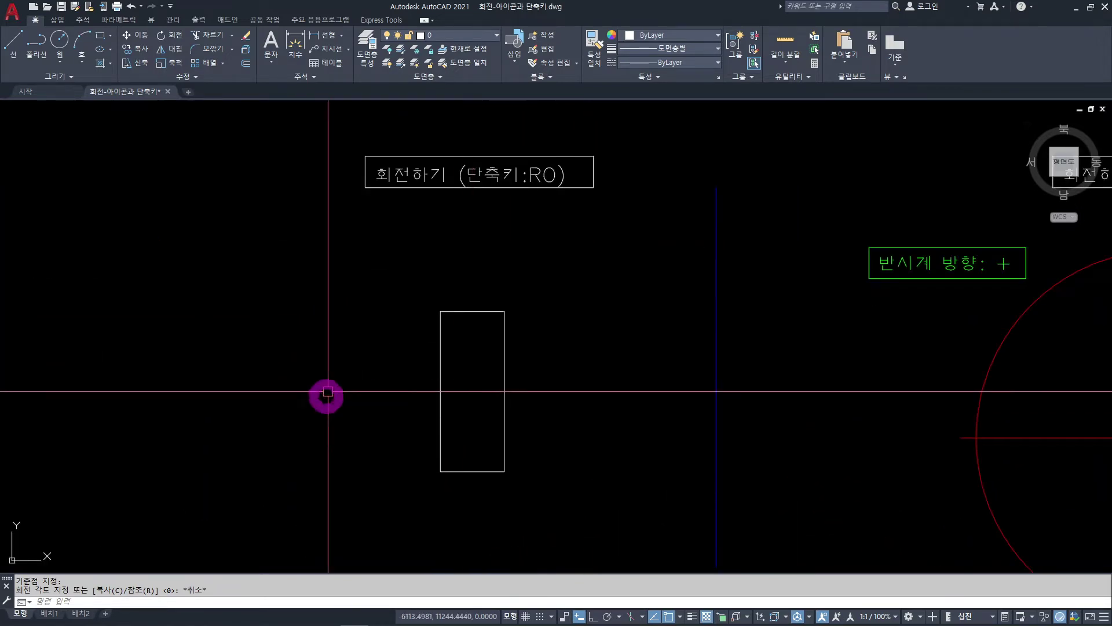
pyautogui.moveTo(585, 414); pyautogui.dragTo(109, 370, button='middle')
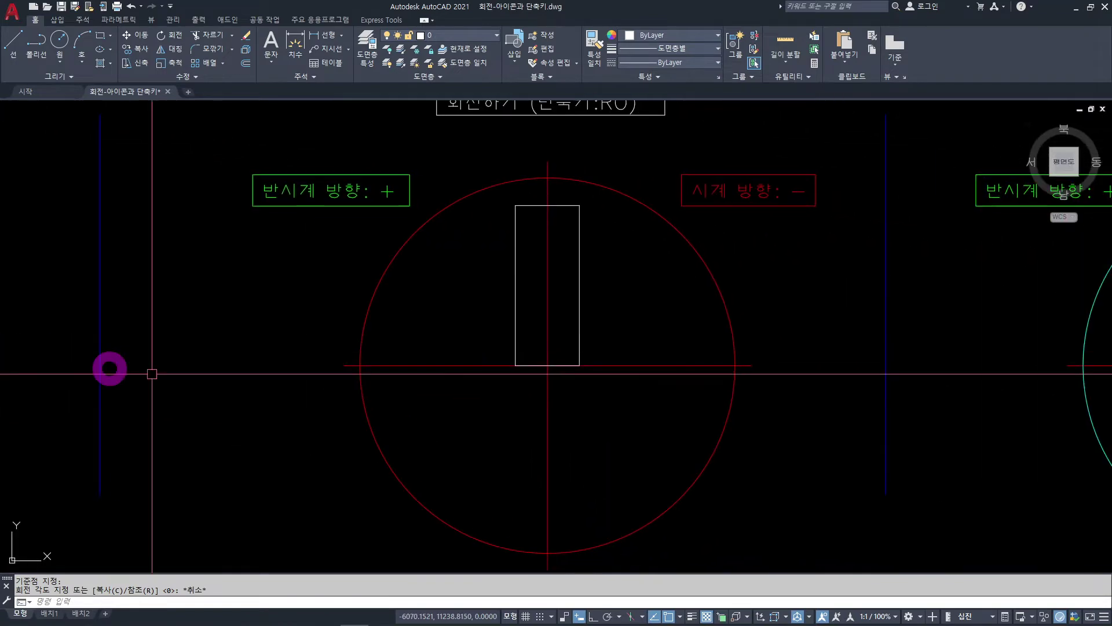
pyautogui.moveTo(635, 419); pyautogui.dragTo(582, 491, button='middle')
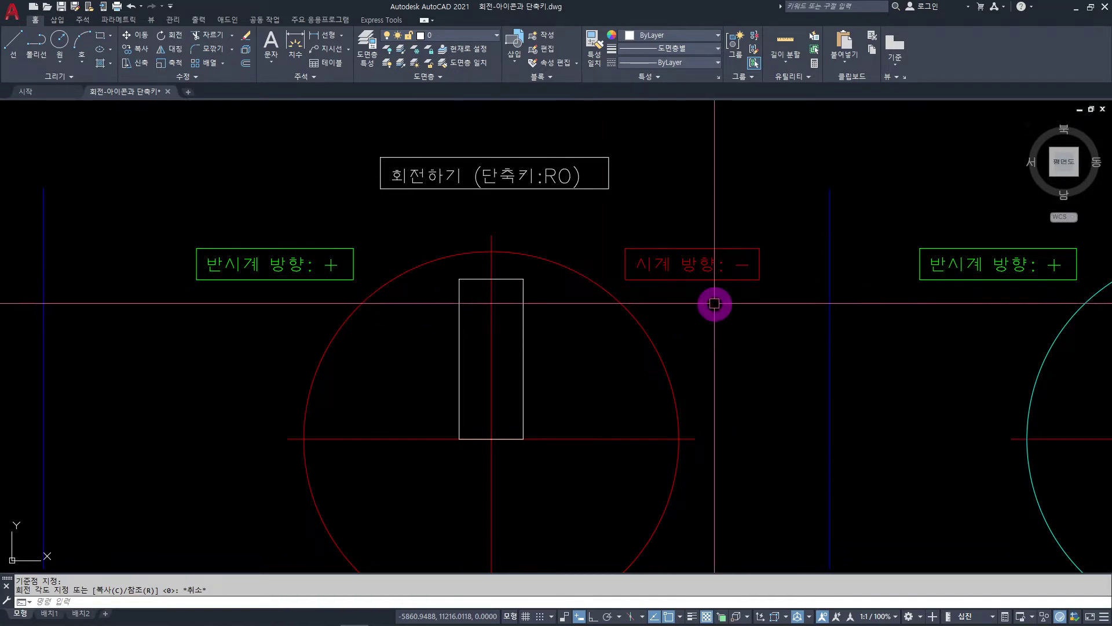
pyautogui.moveTo(747, 470); pyautogui.dragTo(751, 408, button='middle')
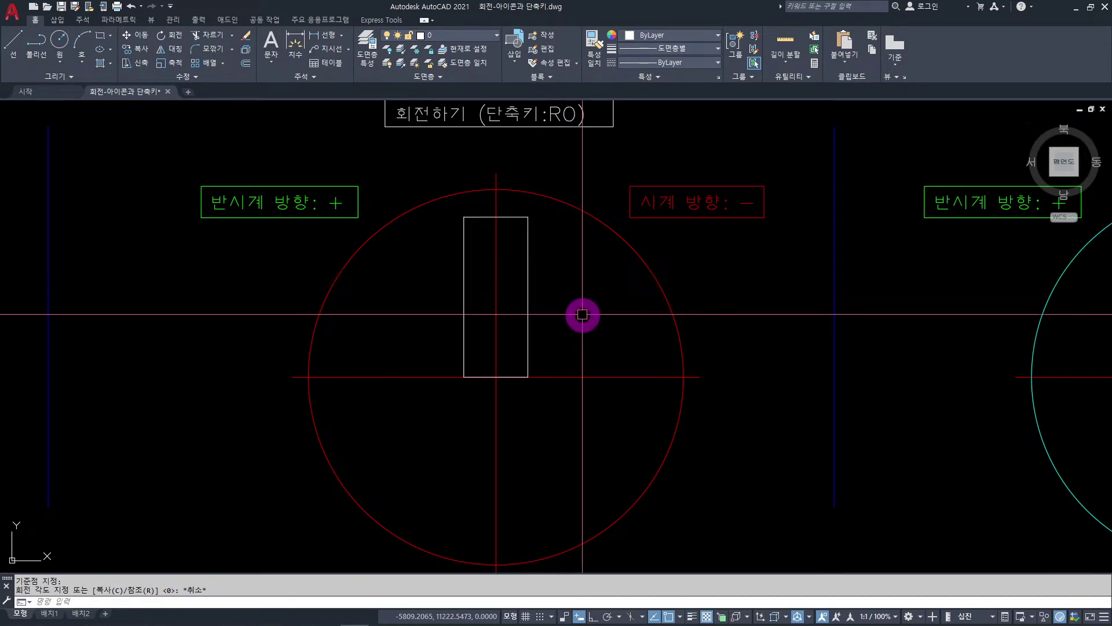
pyautogui.moveTo(588, 318); pyautogui.dragTo(585, 362, button='middle')
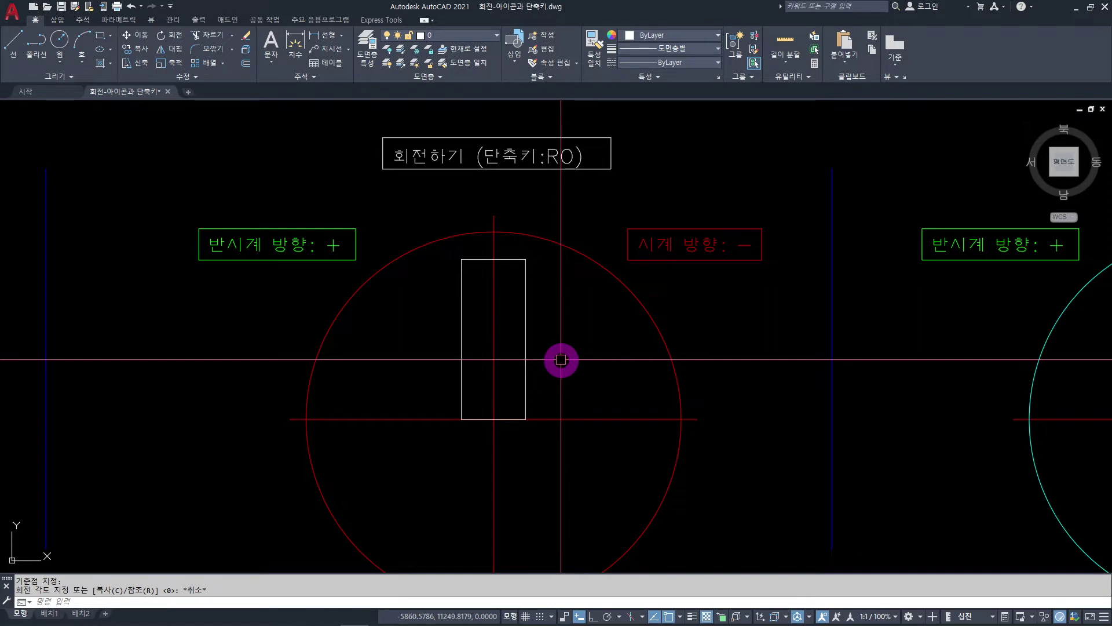
pyautogui.click(527, 314)
pyautogui.write('RO')
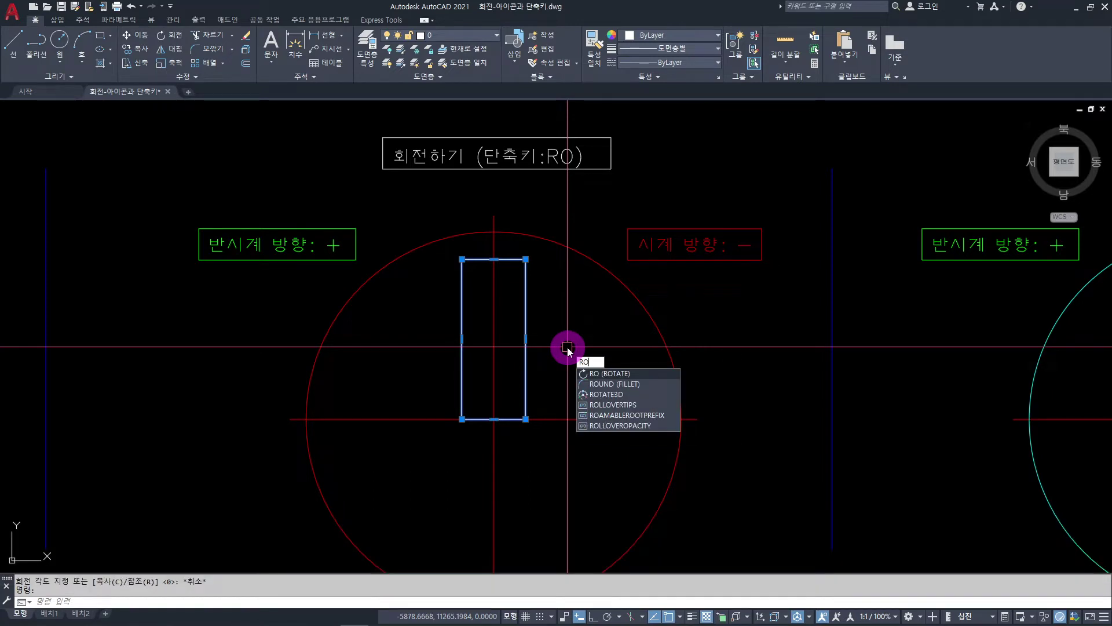
pyautogui.press('space')
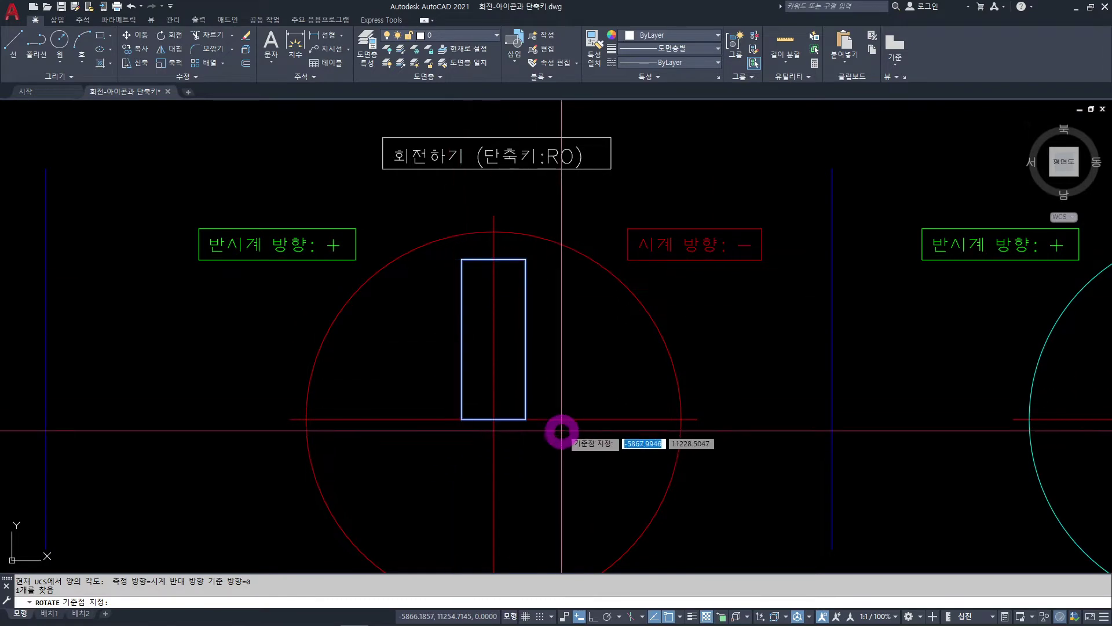
pyautogui.click(493, 418)
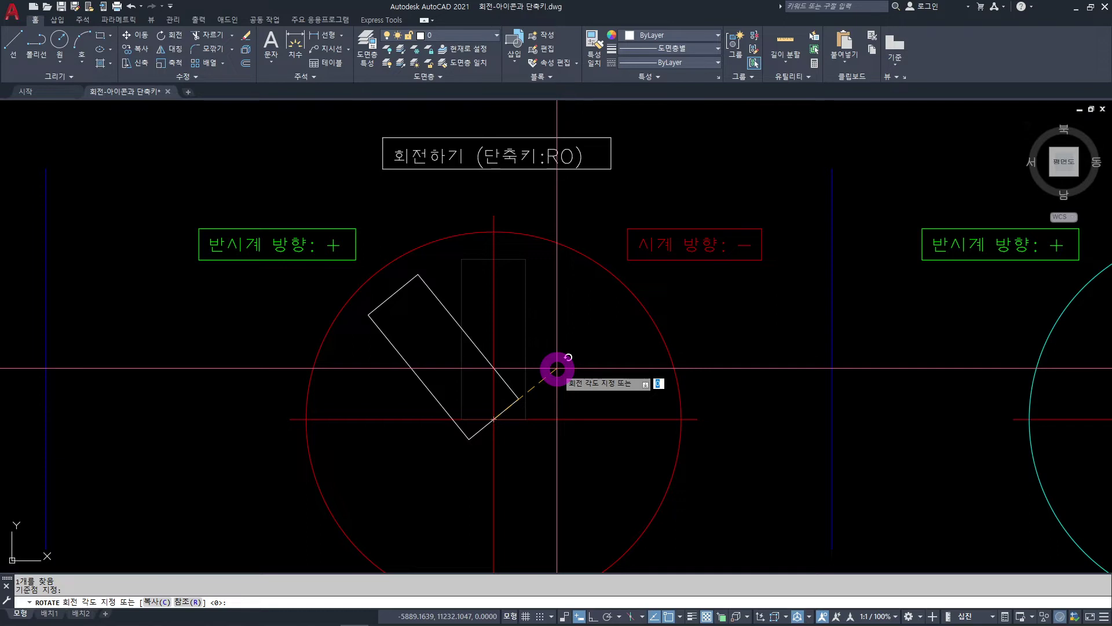
pyautogui.write('60')
pyautogui.press('Return')
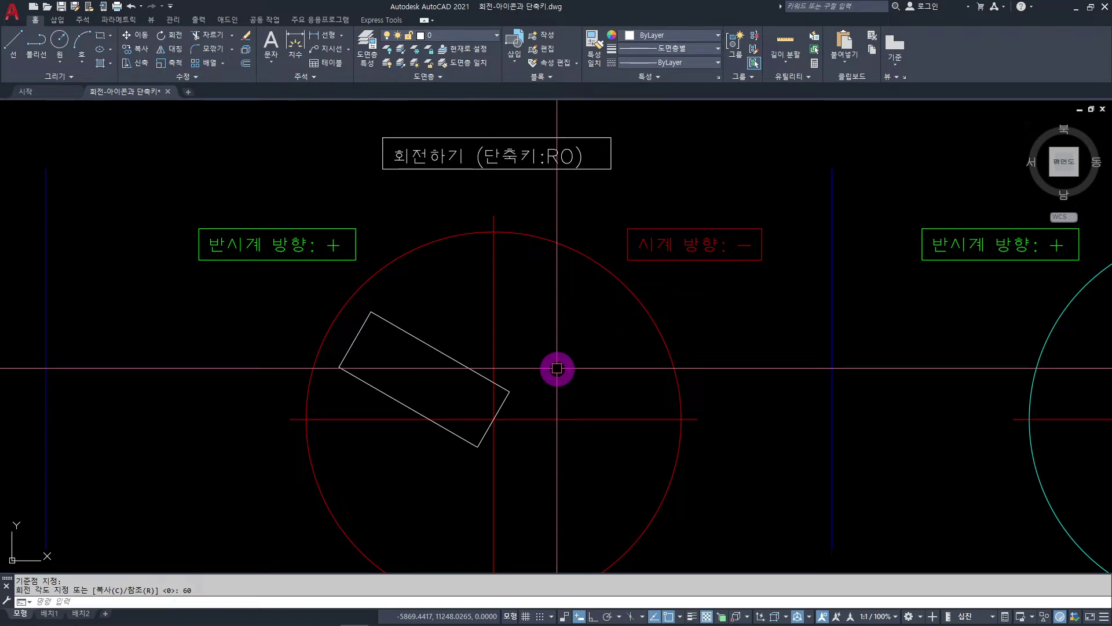
# - Undo the 60-degree rotation and rotate the rectangle inside the red circle by -45 degrees about the circle's centre
pyautogui.hotkey('ctrl', 'z')
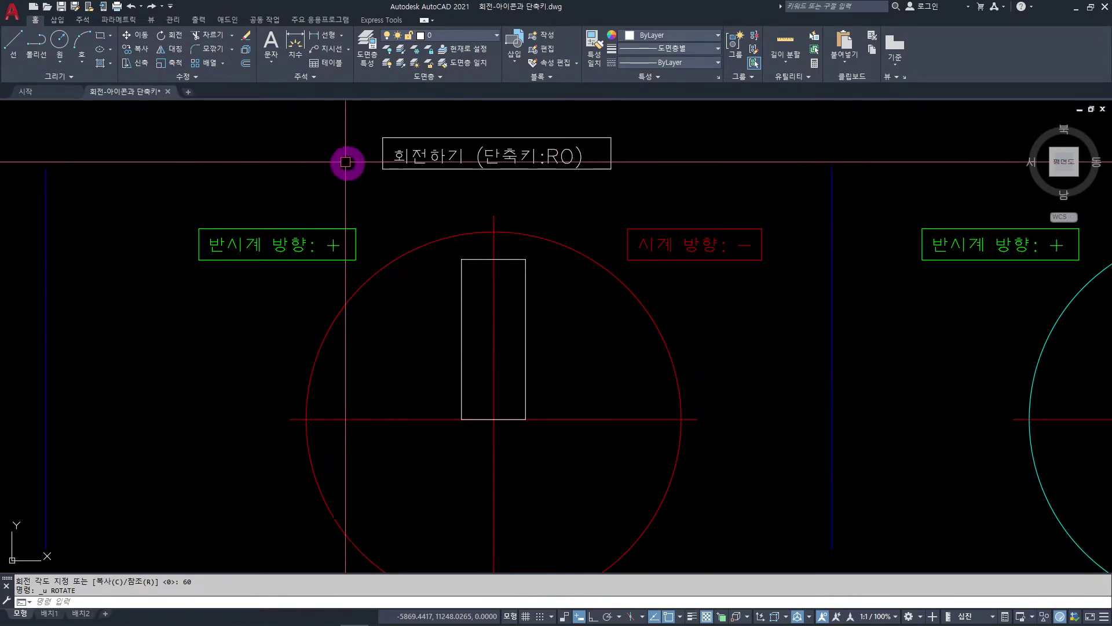
pyautogui.click(171, 39)
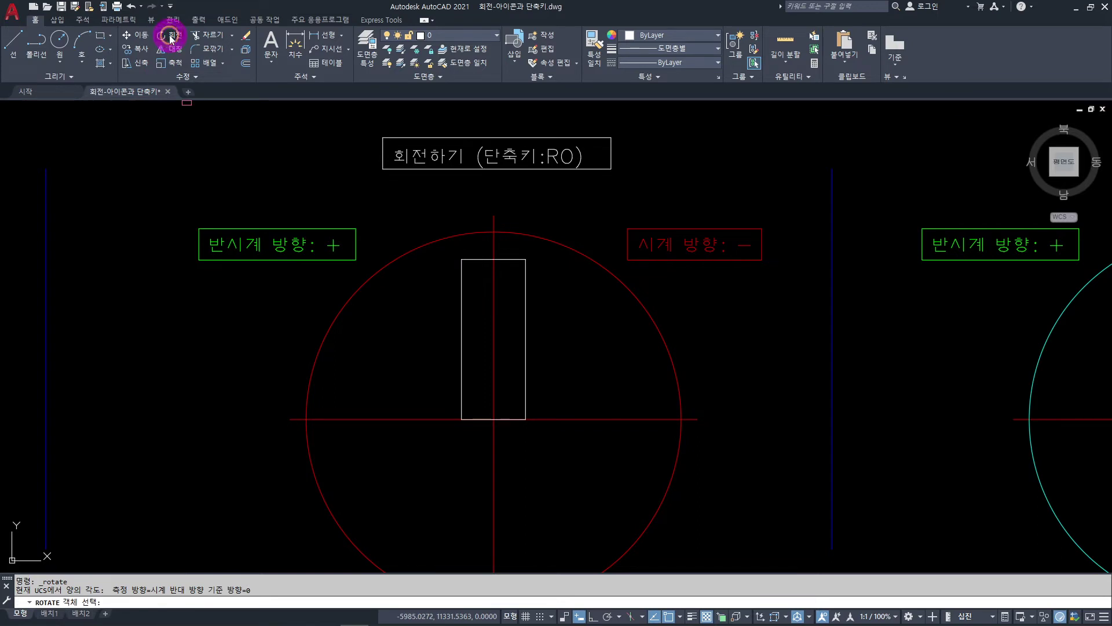
pyautogui.click(528, 339)
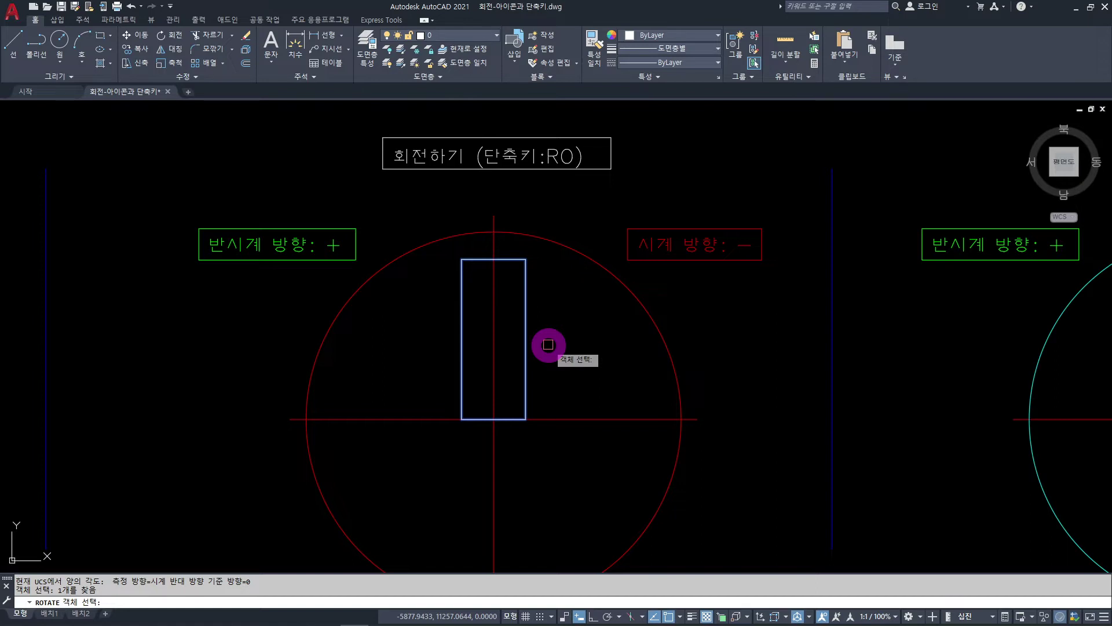
pyautogui.press('space')
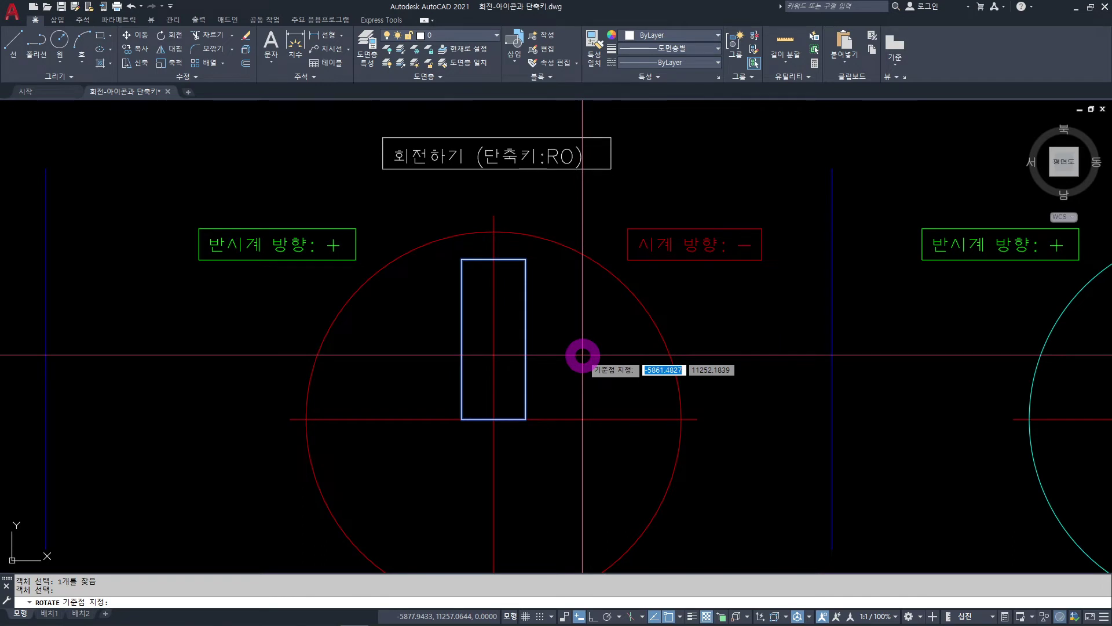
pyautogui.click(493, 418)
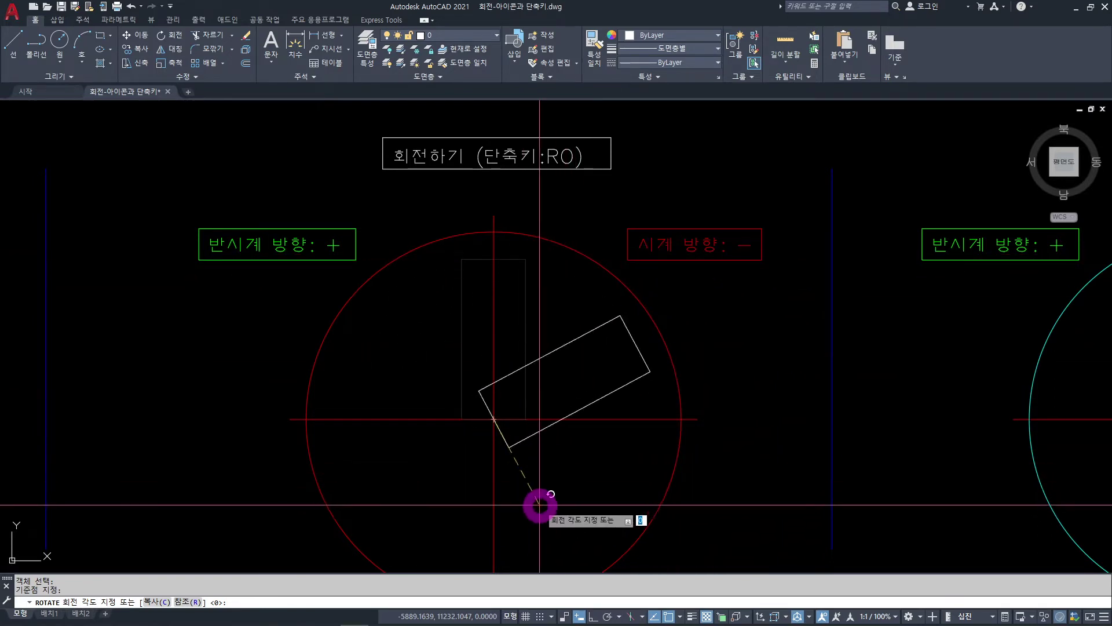
pyautogui.write('-')
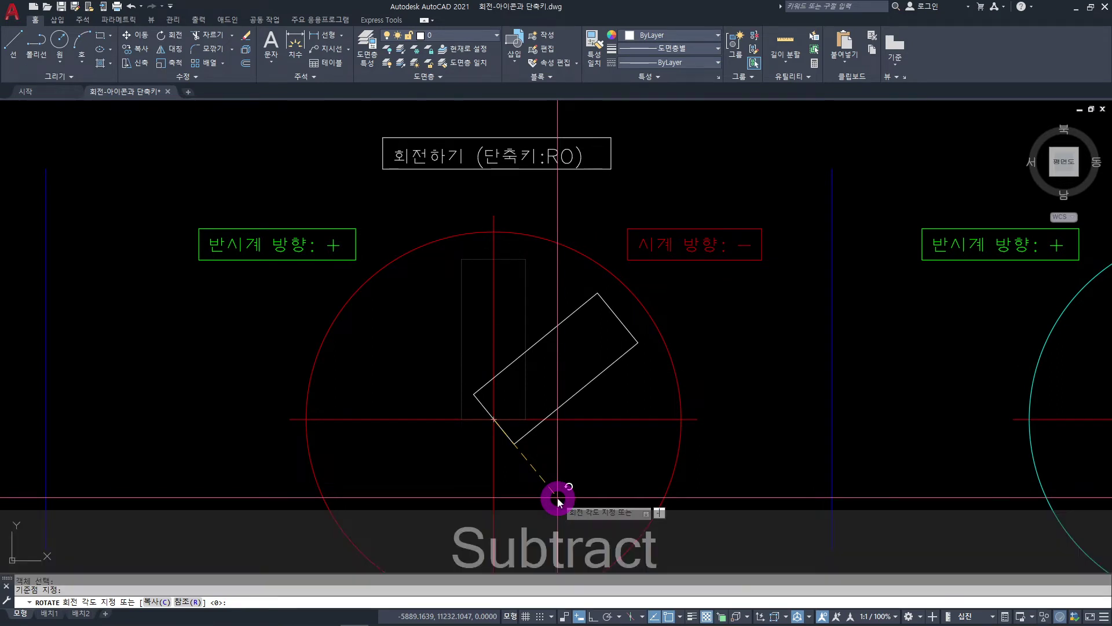
pyautogui.write('45')
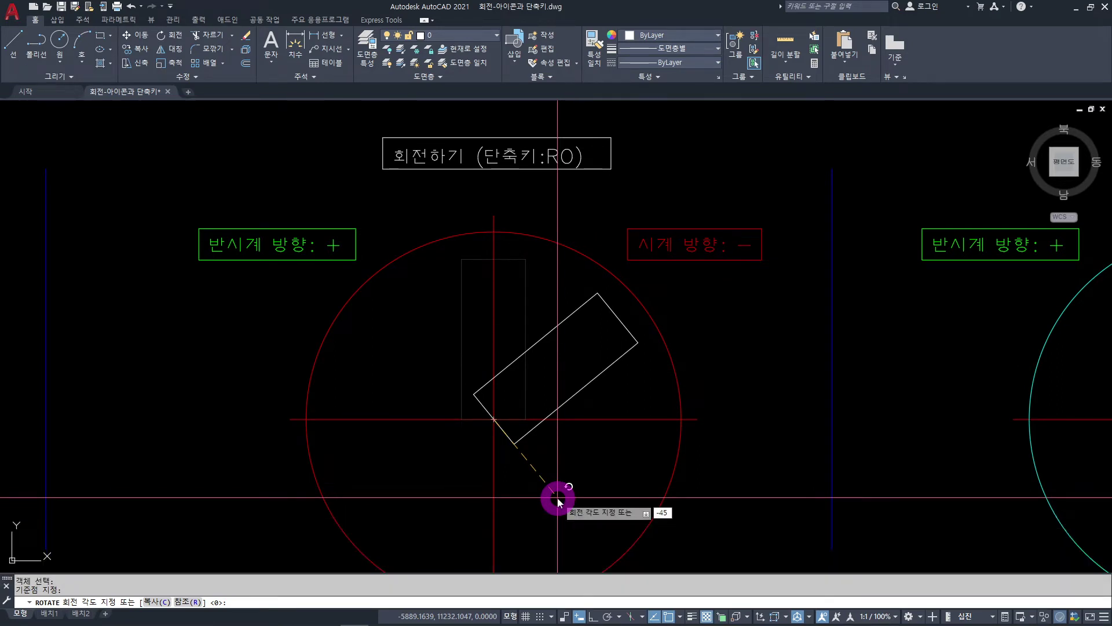
pyautogui.press('Return')
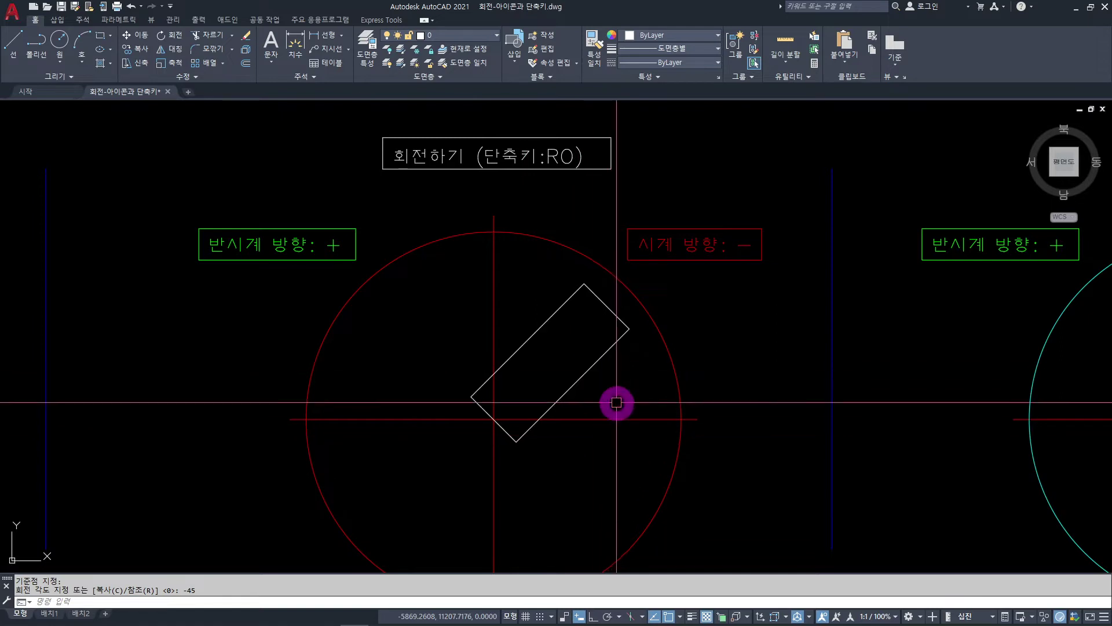
# - Dimension the angle between the rectangle's lower long edge and the red circle's horizontal centreline, and undo both the dimension and the -45 degree rotation
pyautogui.click(342, 36)
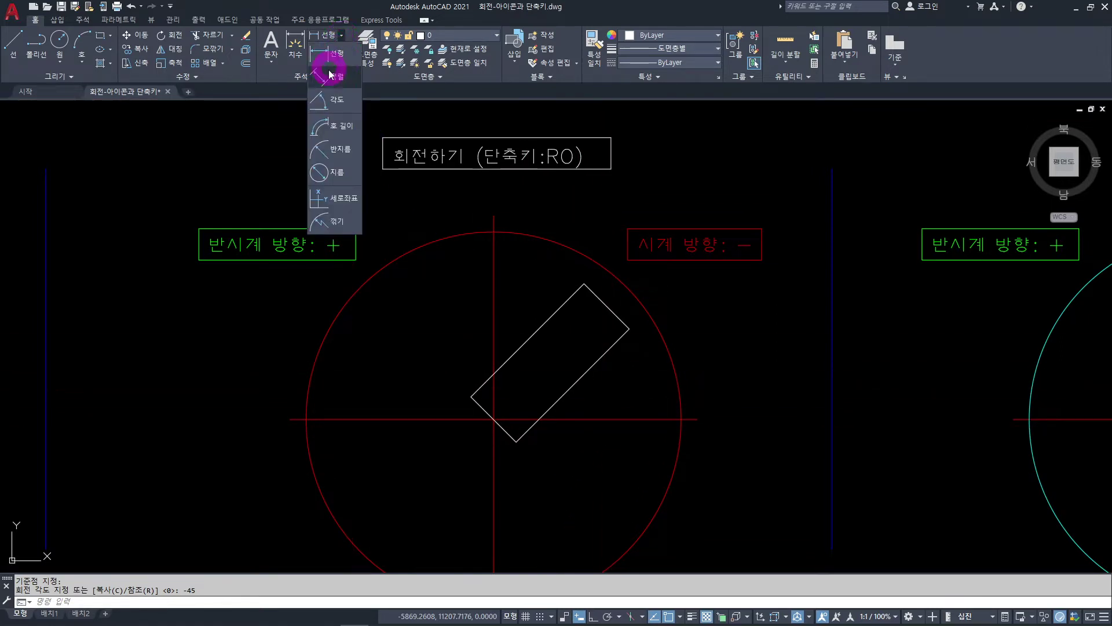
pyautogui.click(332, 100)
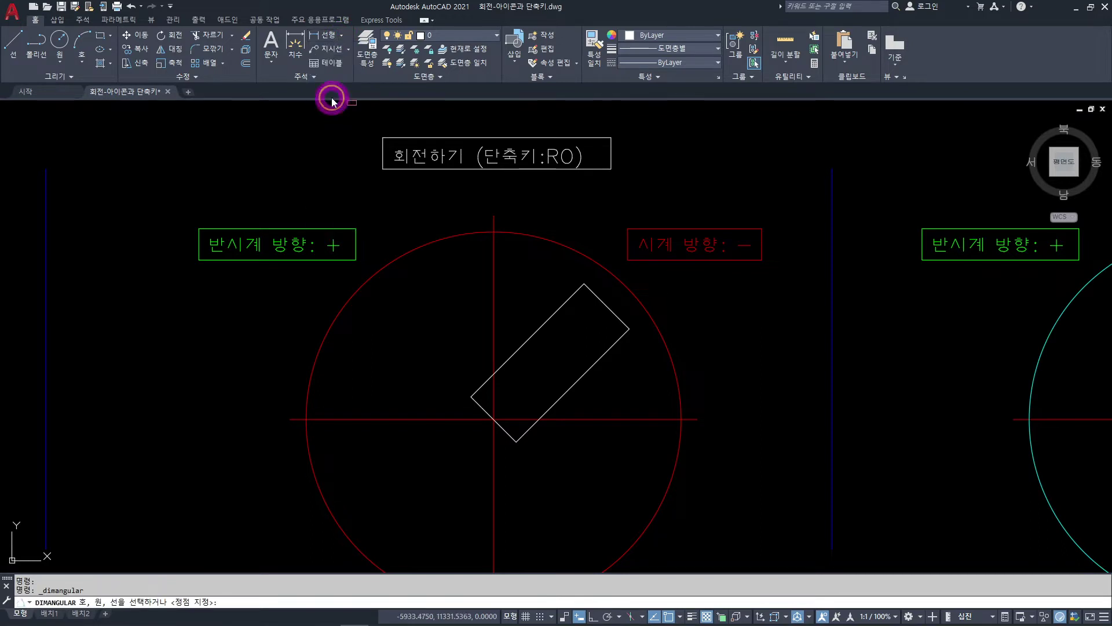
pyautogui.click(596, 364)
pyautogui.click(622, 418)
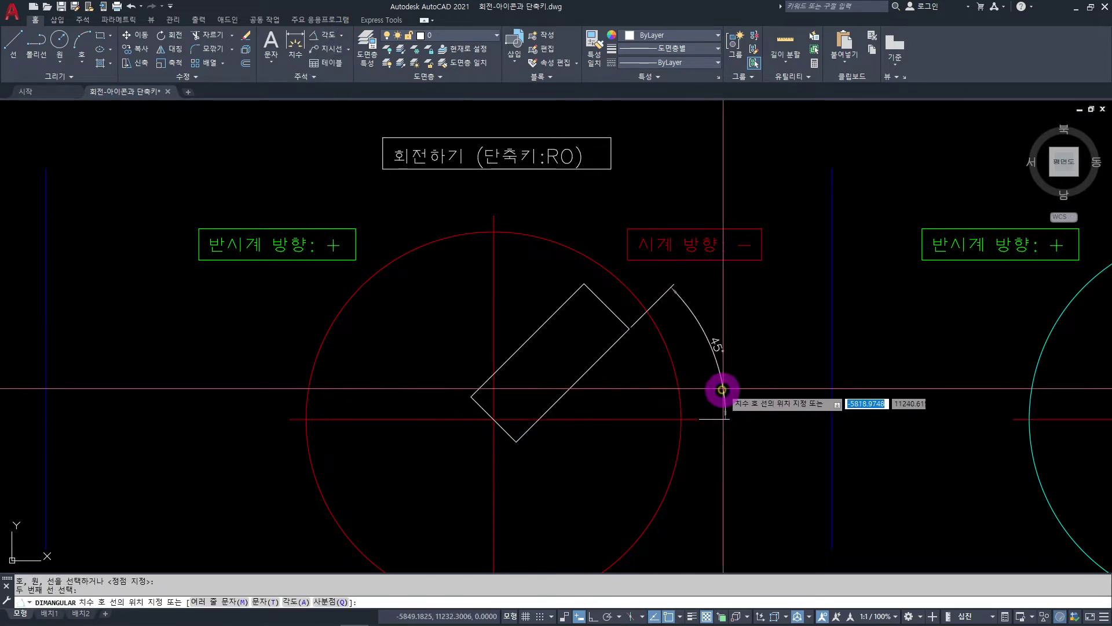
pyautogui.click(714, 374)
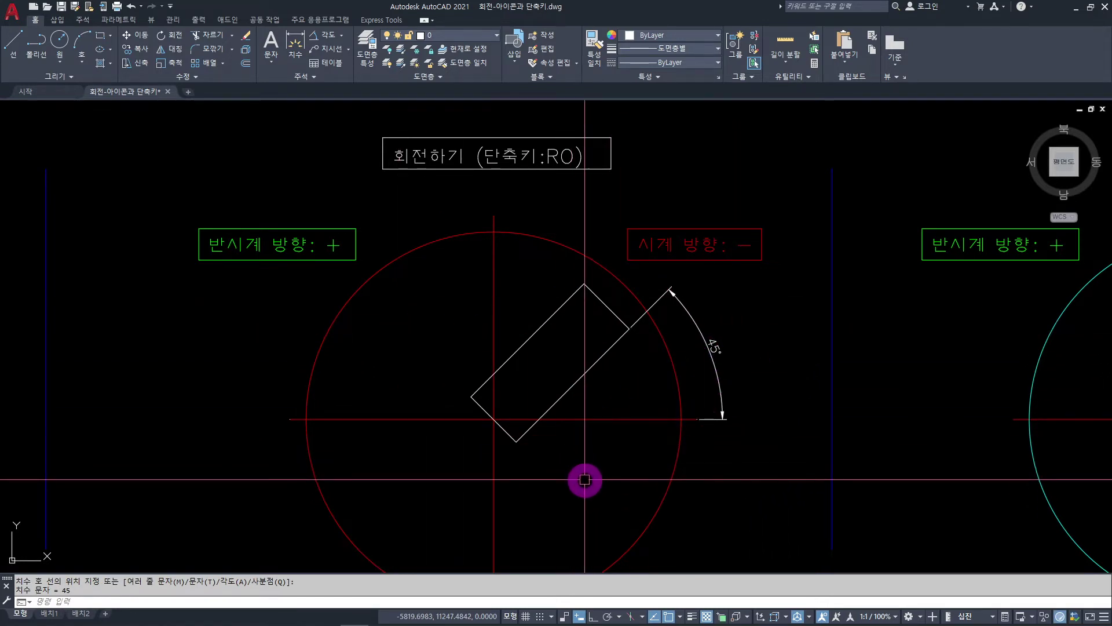
pyautogui.hotkey('ctrl', 'z')
pyautogui.hotkey('ctrl', 'z')
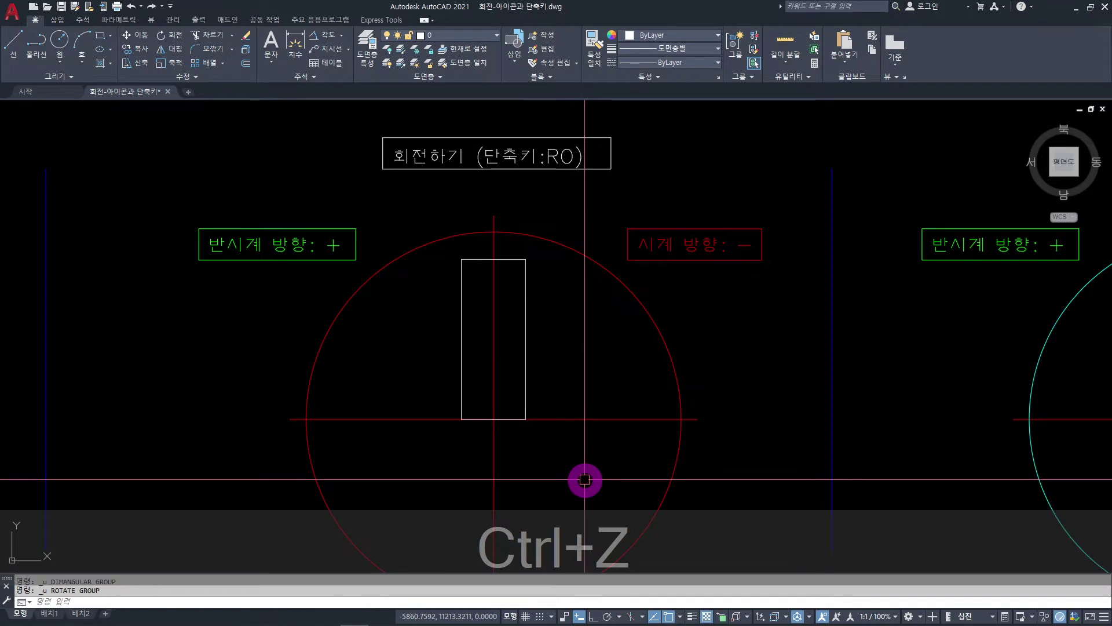
# - Try rotating the preselected rectangle by 120 degrees about the red circle's centre, and undo the rotation
pyautogui.moveTo(566, 482); pyautogui.dragTo(555, 435, button='middle')
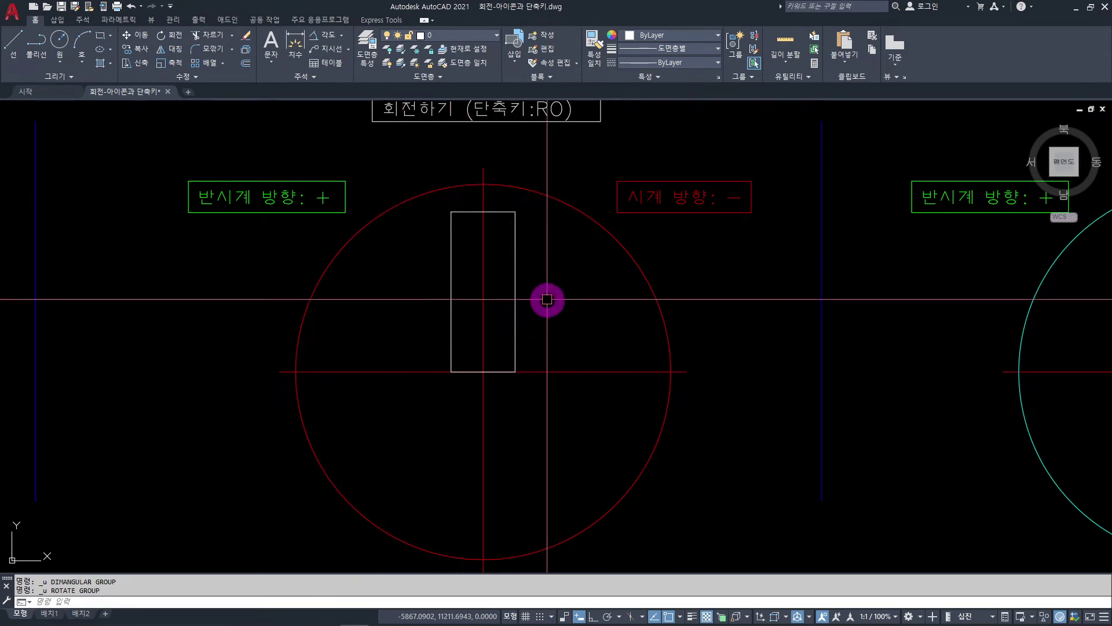
pyautogui.moveTo(541, 322); pyautogui.dragTo(537, 373, button='middle')
pyautogui.click(508, 341)
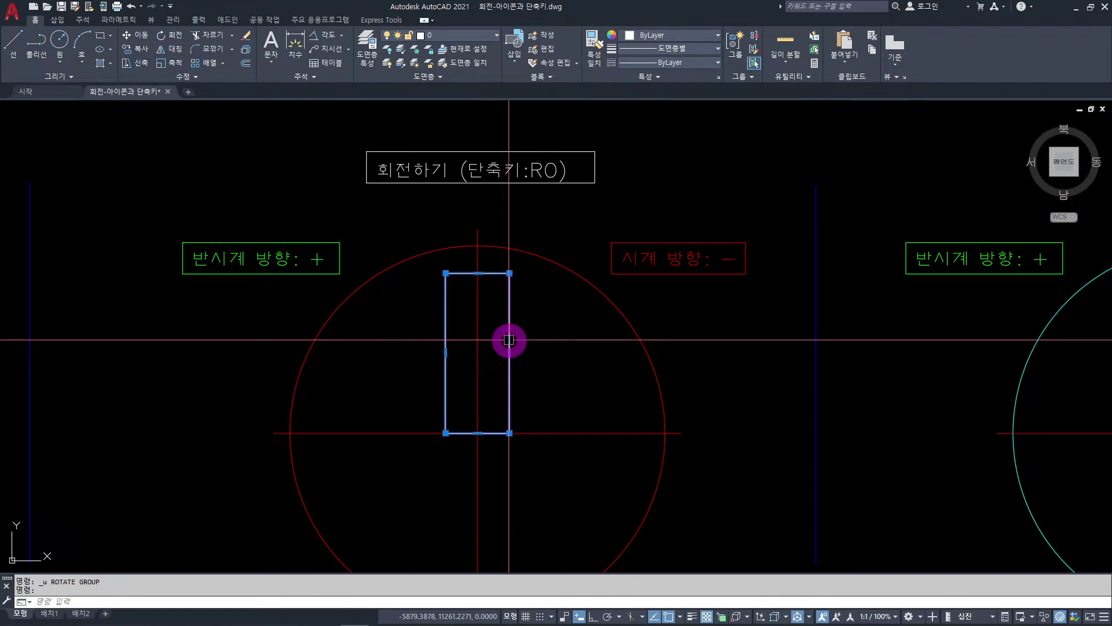
pyautogui.write('RO')
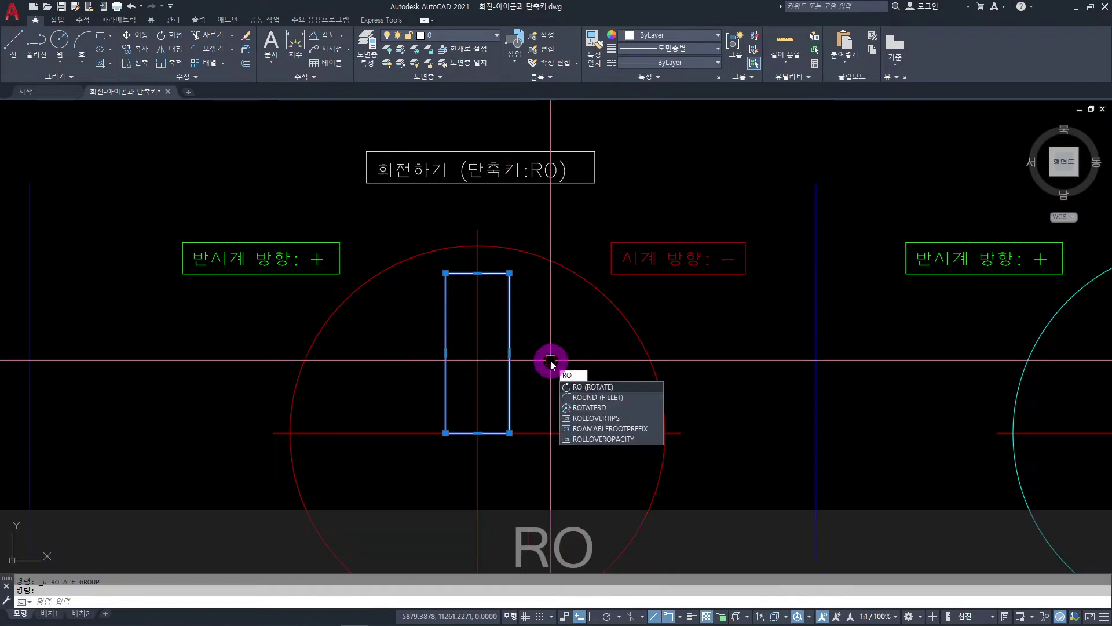
pyautogui.press('space')
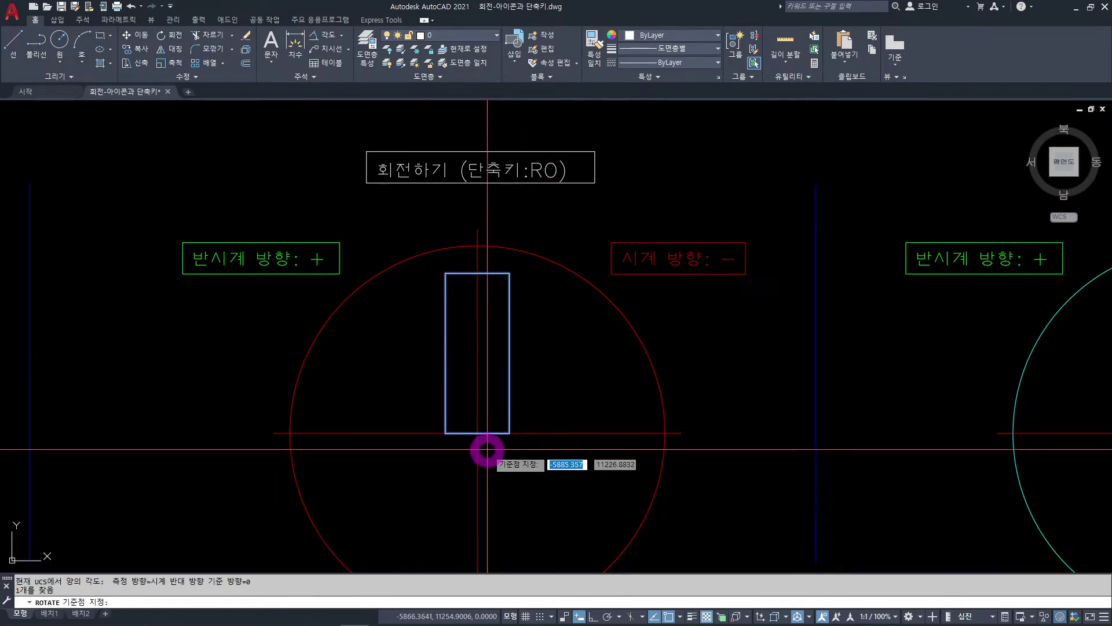
pyautogui.click(477, 432)
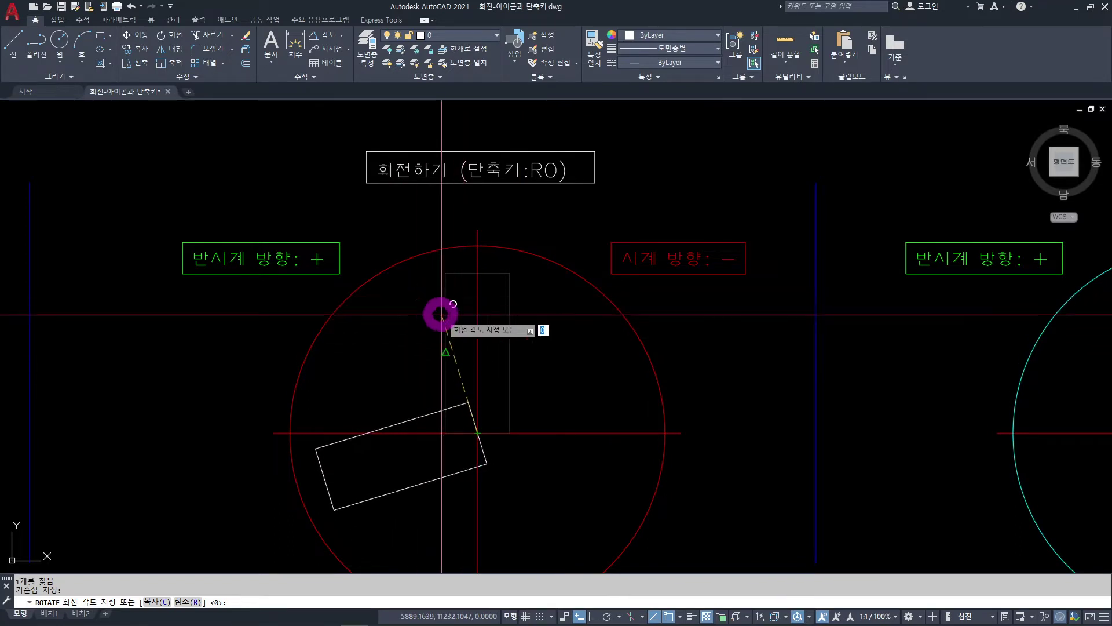
pyautogui.write('120')
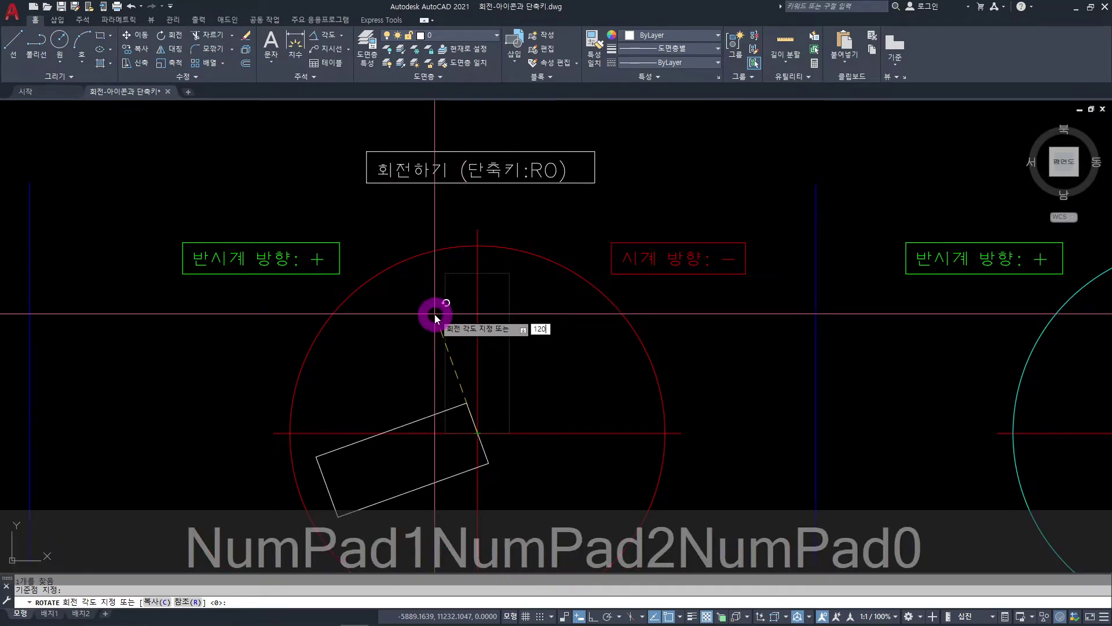
pyautogui.press('Return')
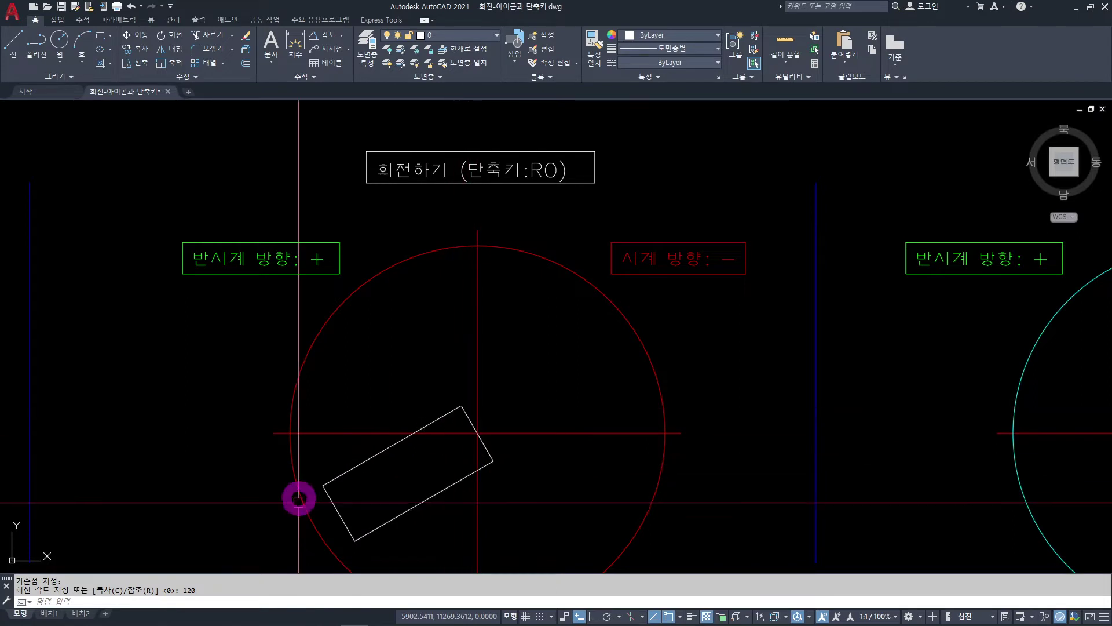
pyautogui.hotkey('ctrl', 'z')
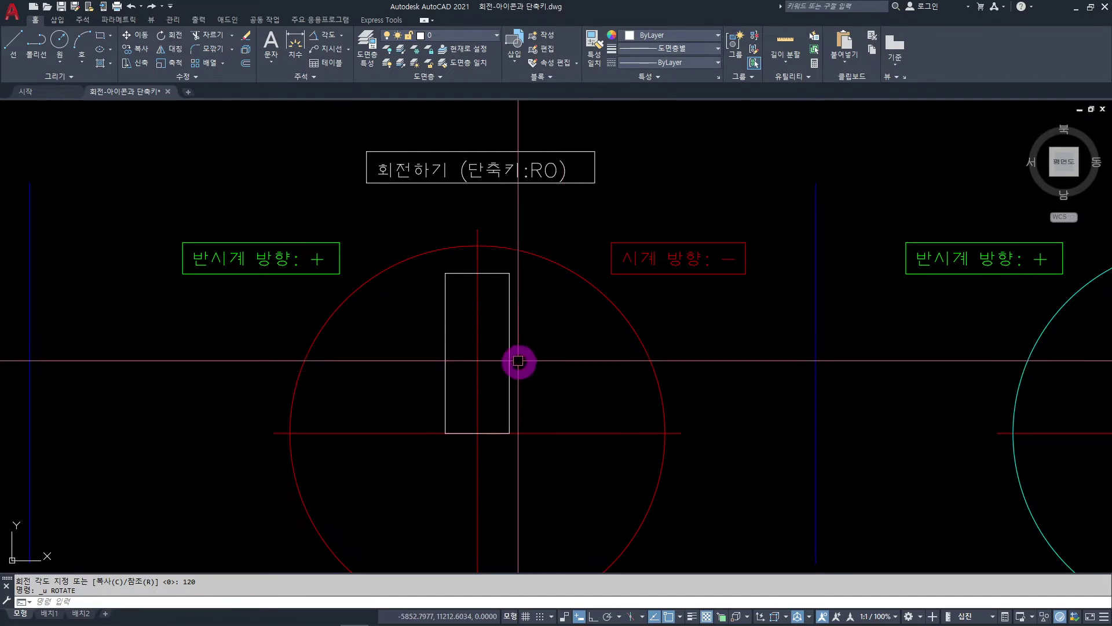
# - Rotate the rectangle inside the red circle by -125 degrees about the circle's centre, selecting it before starting Rotate
pyautogui.click(509, 333)
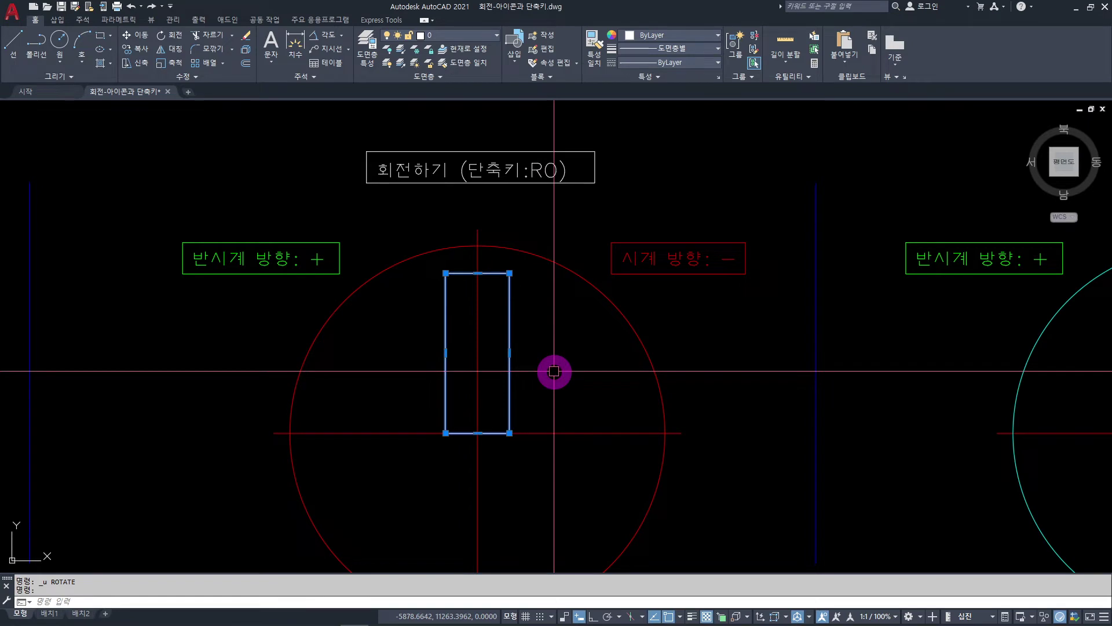
pyautogui.click(174, 36)
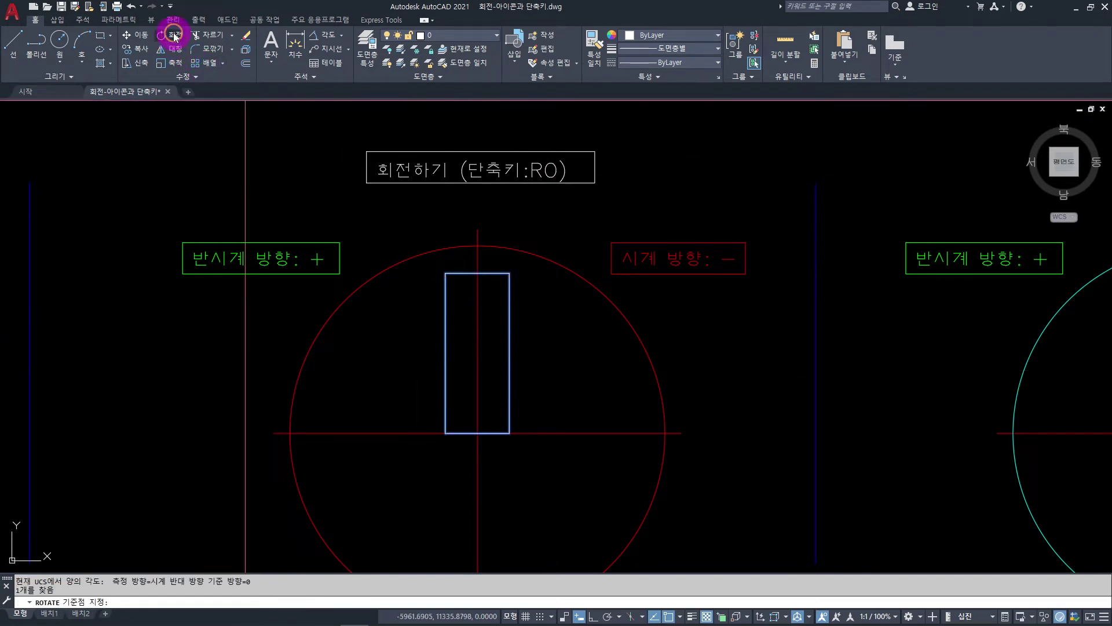
pyautogui.click(477, 432)
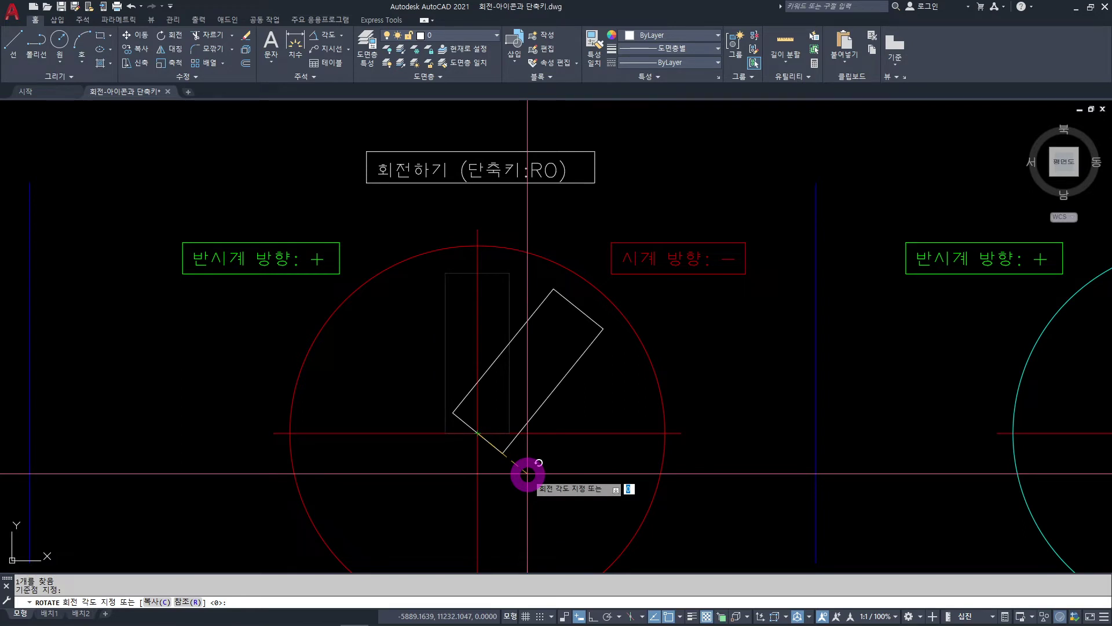
pyautogui.write('-')
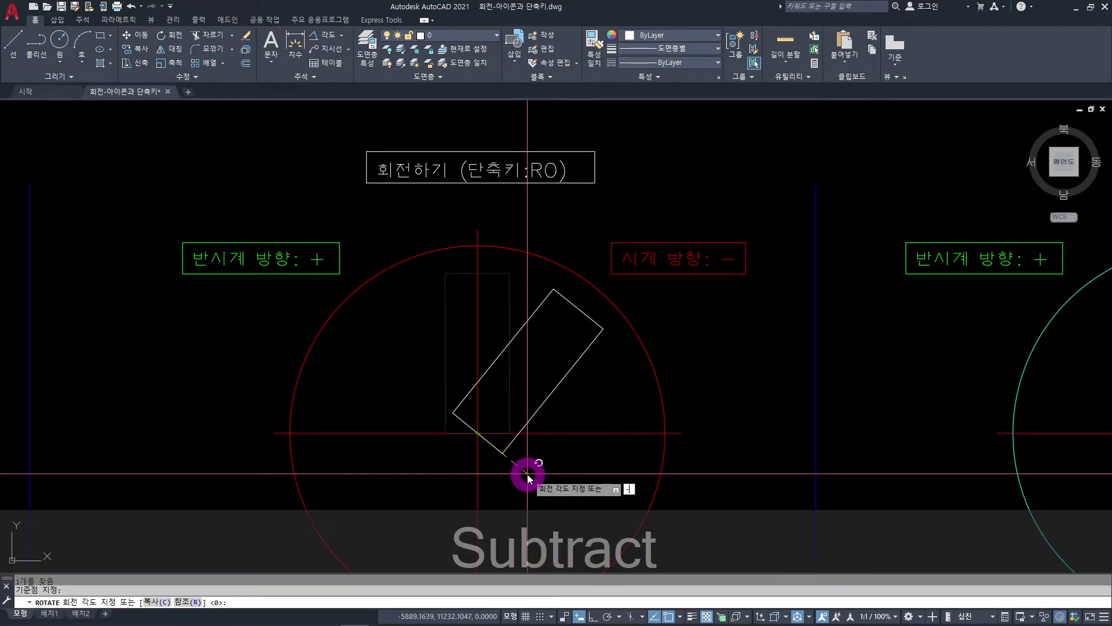
pyautogui.write('125')
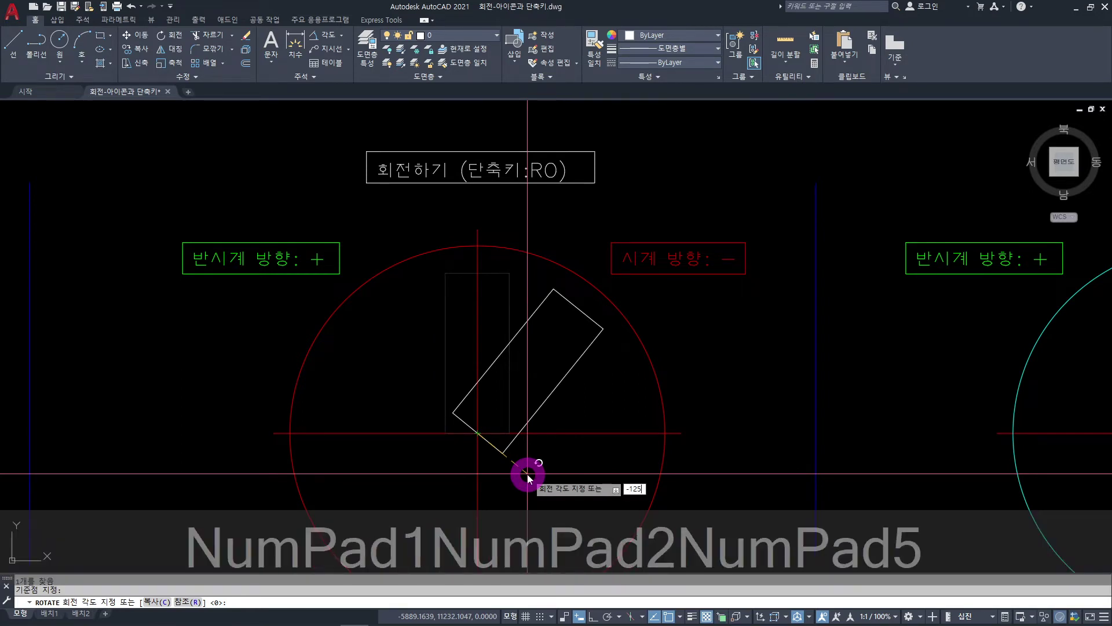
pyautogui.press('Return')
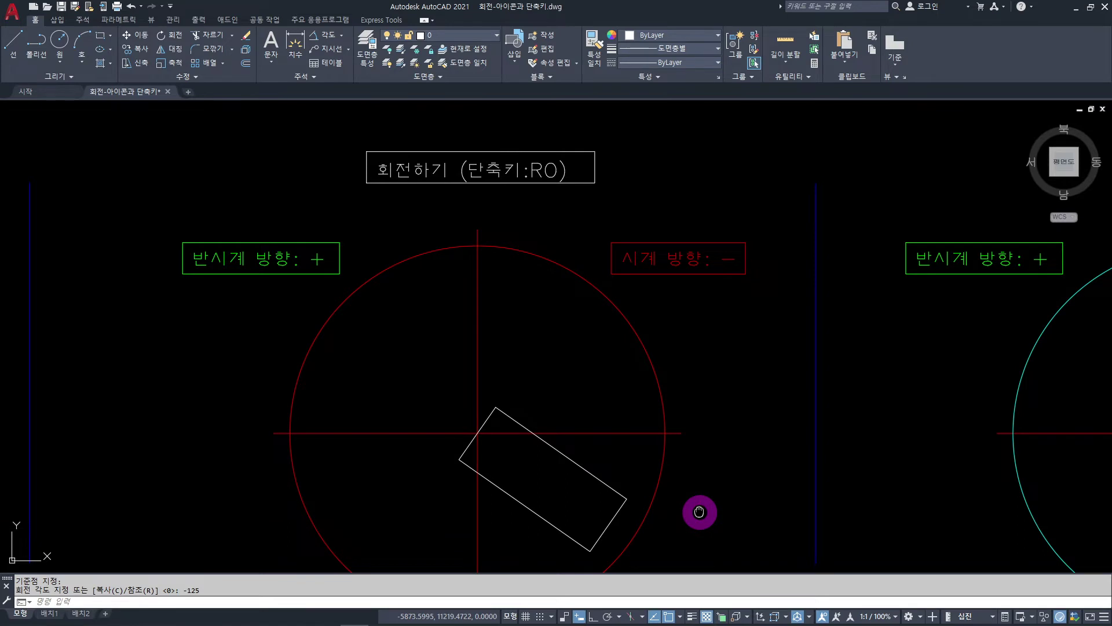
# - Rotate a copy of the rectangle inside the cyan circle by 45 degrees about the circle's centre, using Rotate's Copy option
pyautogui.moveTo(700, 512)
pyautogui.mouseDown(button='middle')
pyautogui.moveTo(392, 442)
pyautogui.moveTo(8, 434)
pyautogui.mouseUp(button='middle')
pyautogui.moveTo(551, 433)
pyautogui.mouseDown(button='middle')
pyautogui.moveTo(551, 447)
pyautogui.moveTo(613, 497)
pyautogui.mouseUp(button='middle')
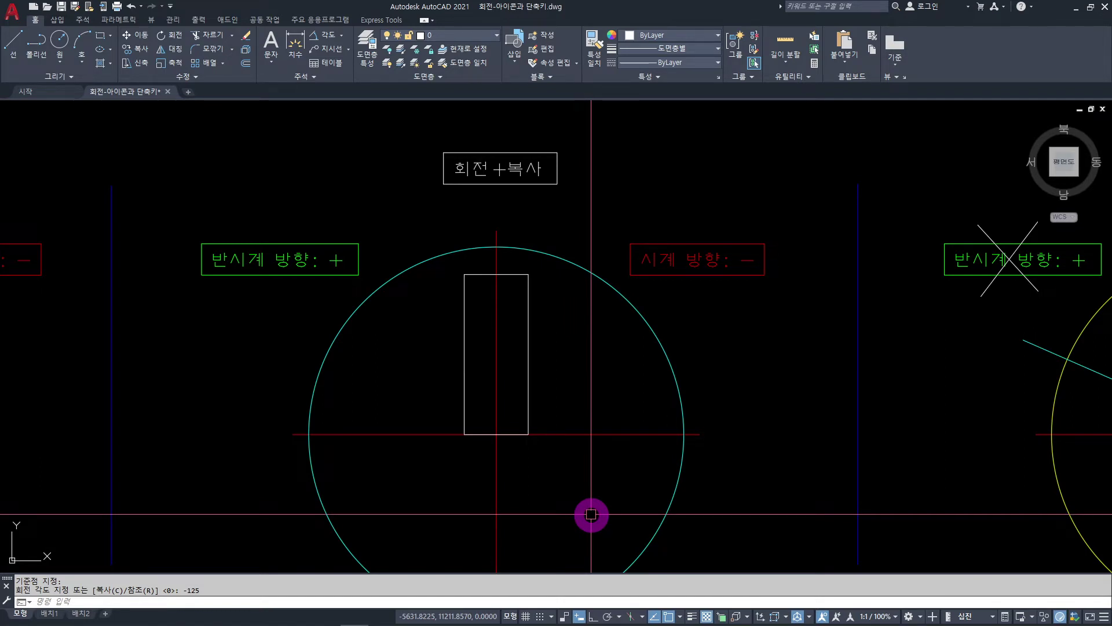
pyautogui.click(525, 347)
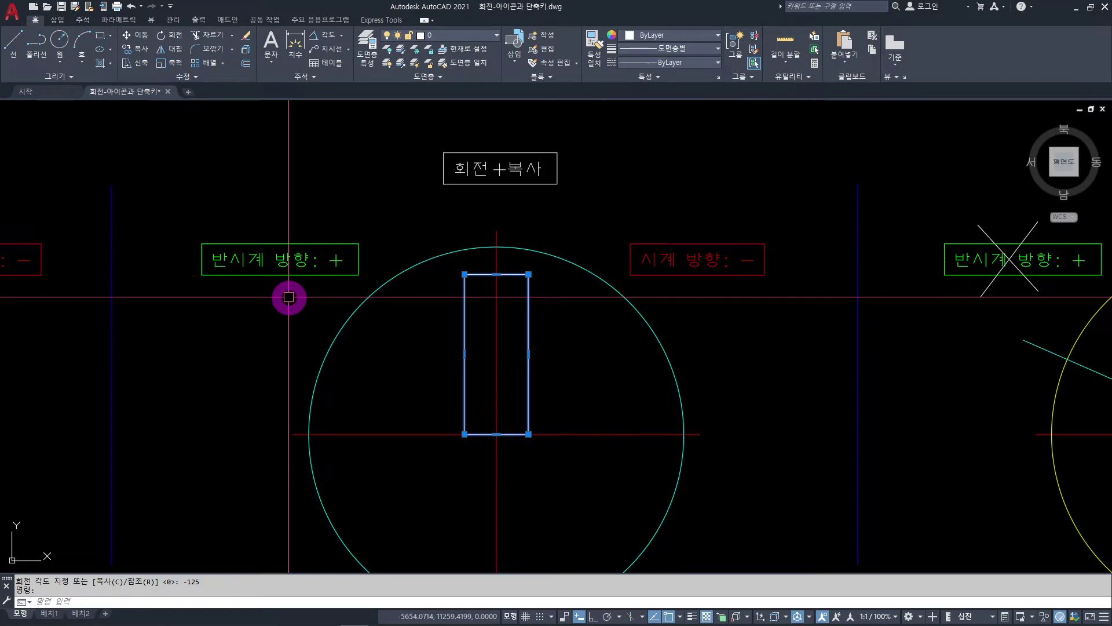
pyautogui.press('Escape')
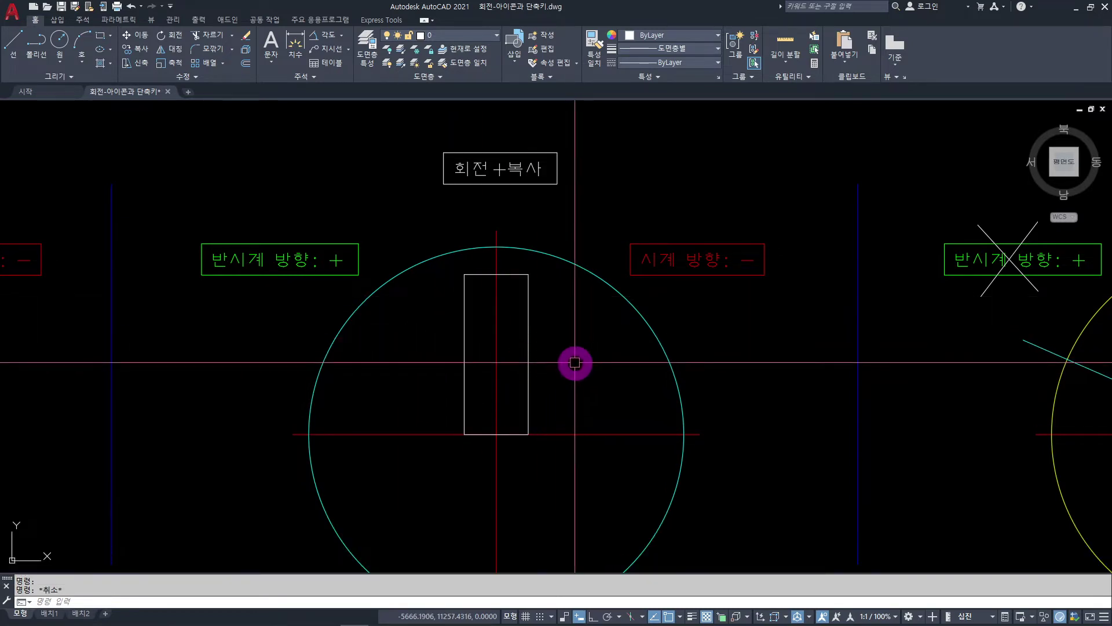
pyautogui.click(528, 317)
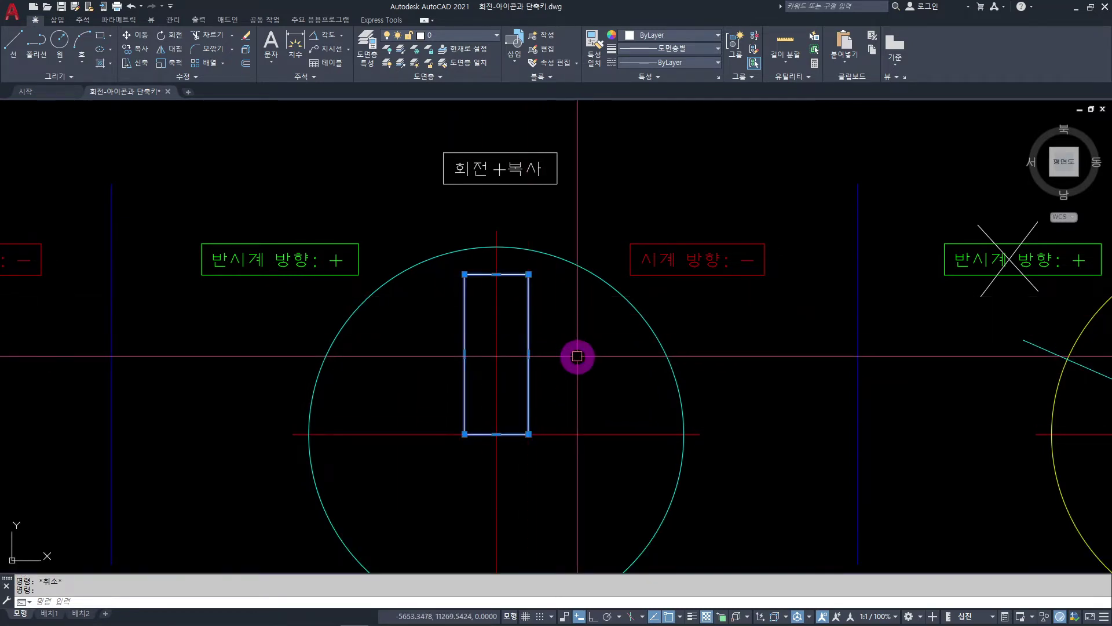
pyautogui.write('RO')
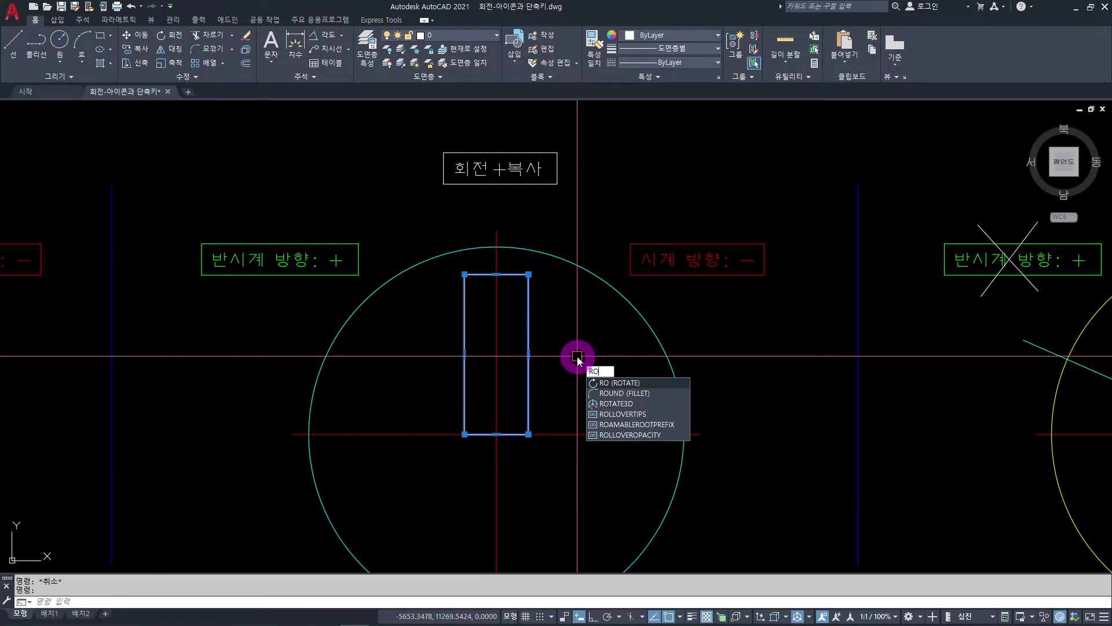
pyautogui.press('space')
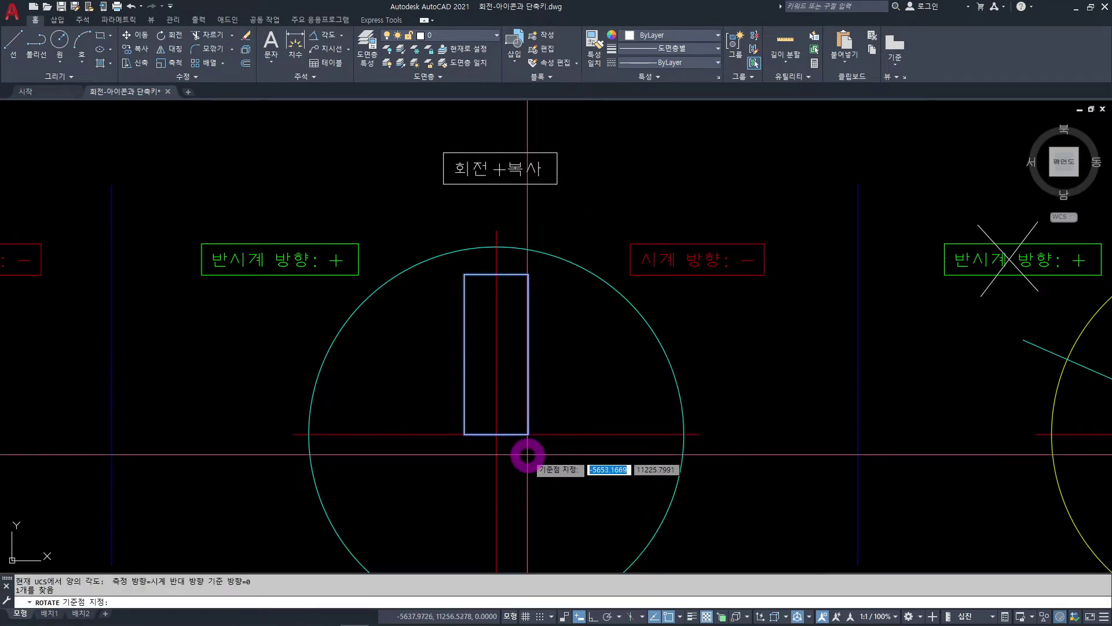
pyautogui.click(496, 434)
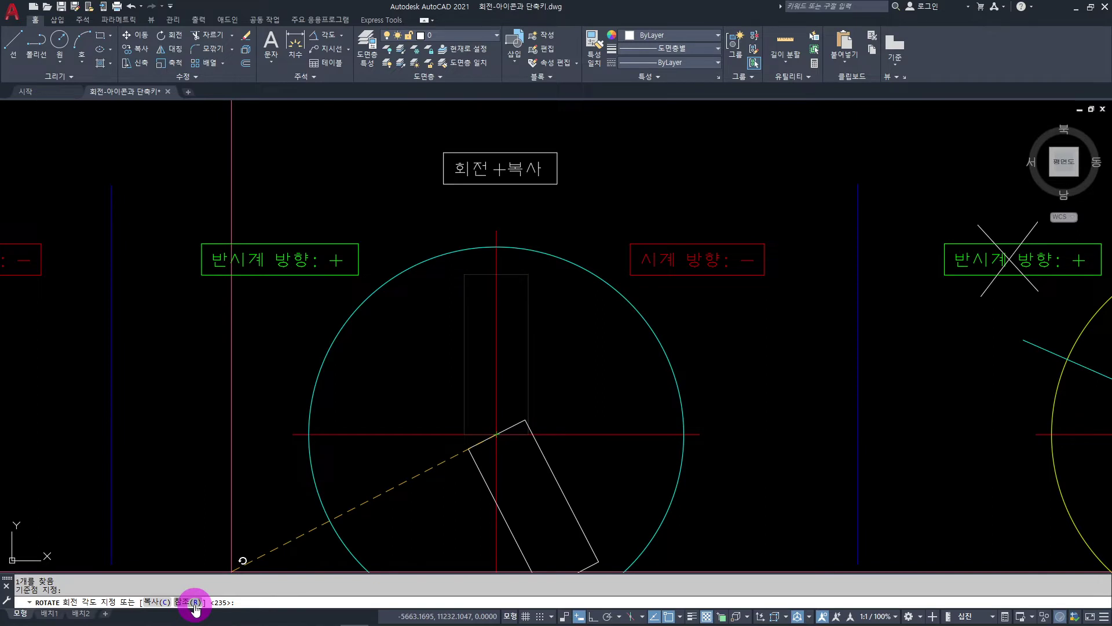
pyautogui.click(152, 603)
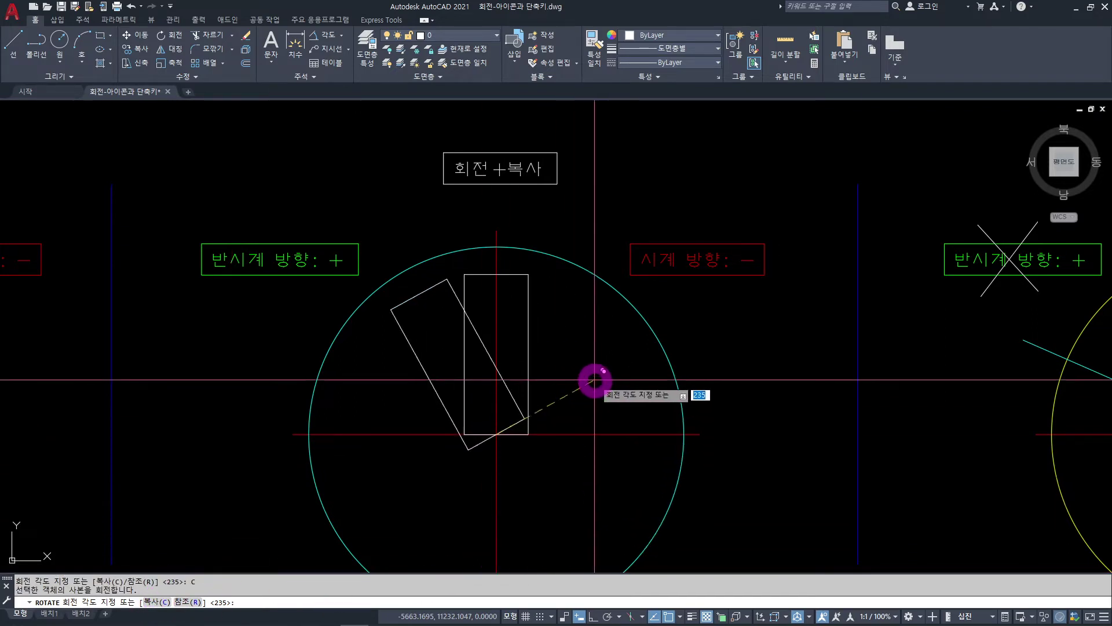
pyautogui.write('45')
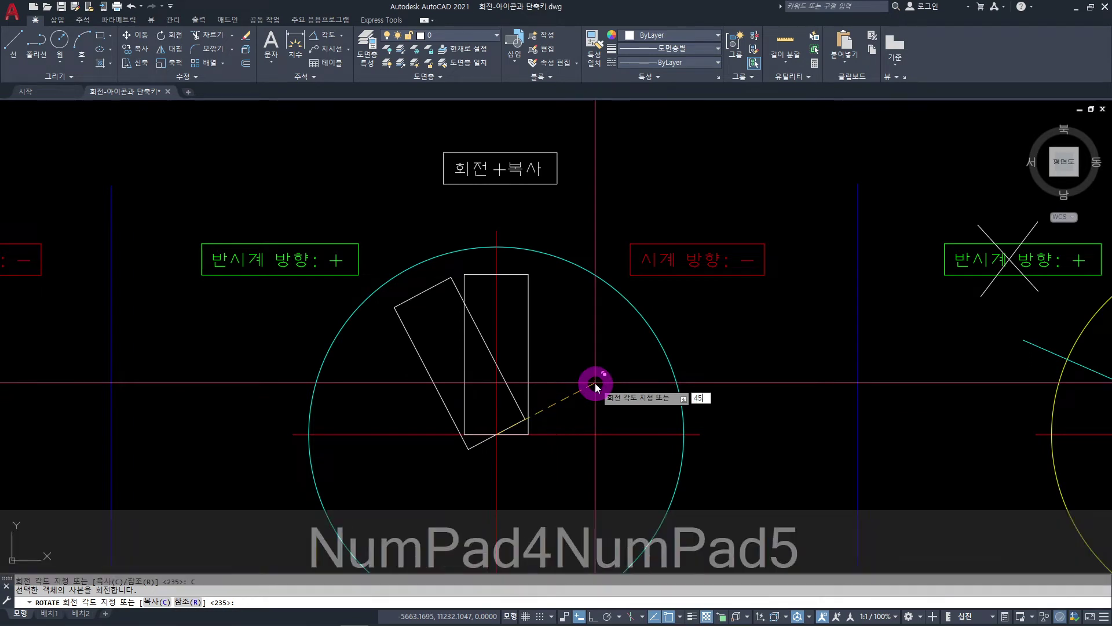
pyautogui.press('Return')
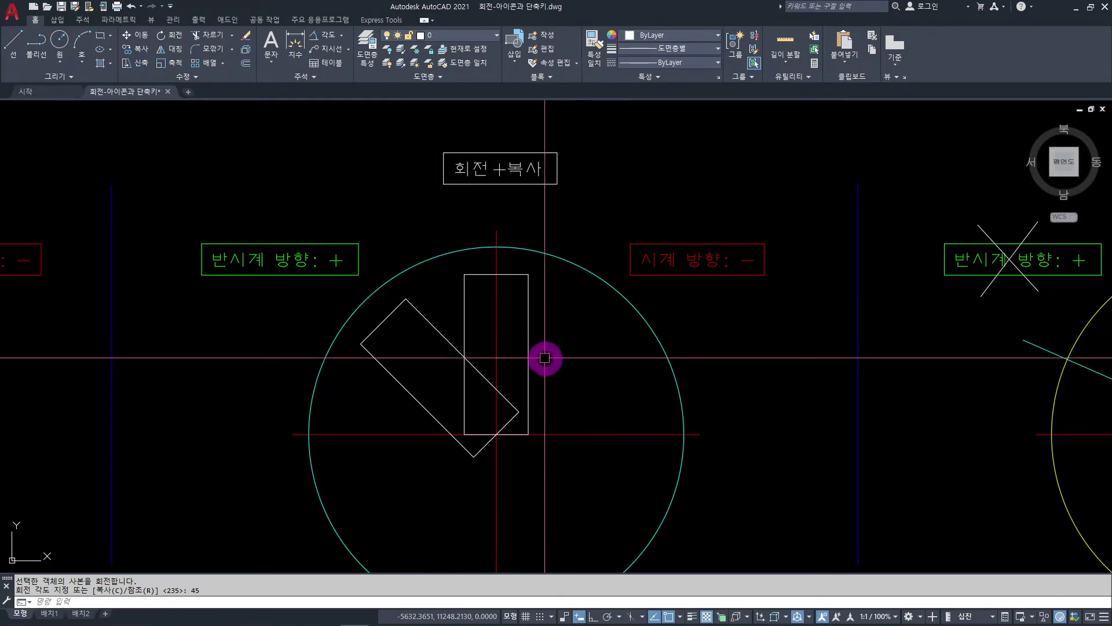
# - Rotate another copy of the upright rectangle inside the cyan circle by -45 degrees about the circle's centre
pyautogui.click(528, 324)
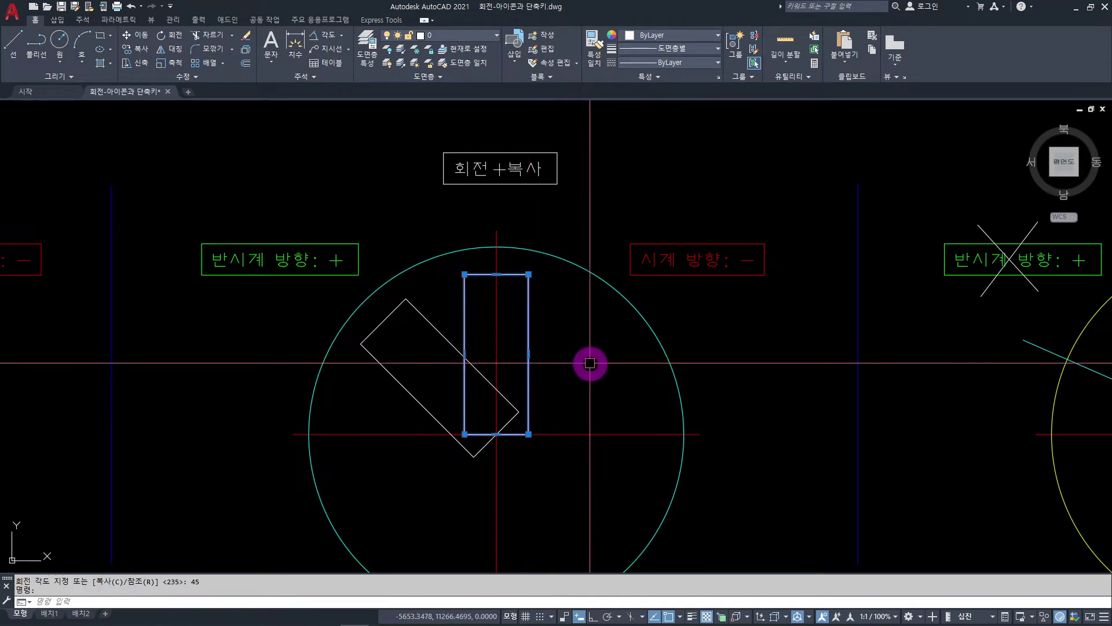
pyautogui.write('RO')
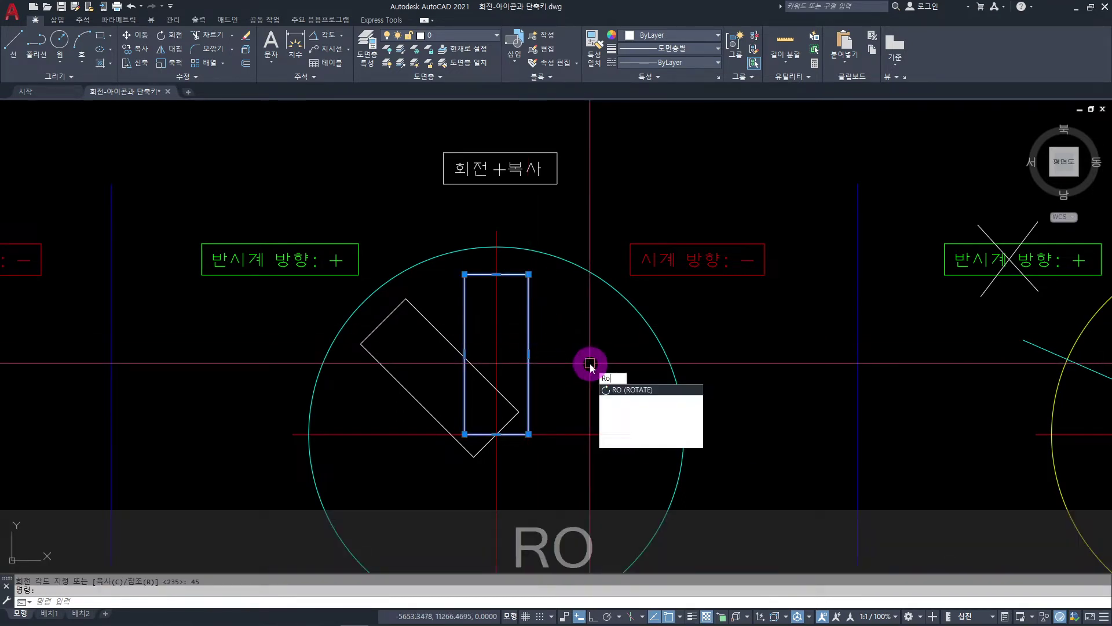
pyautogui.press('space')
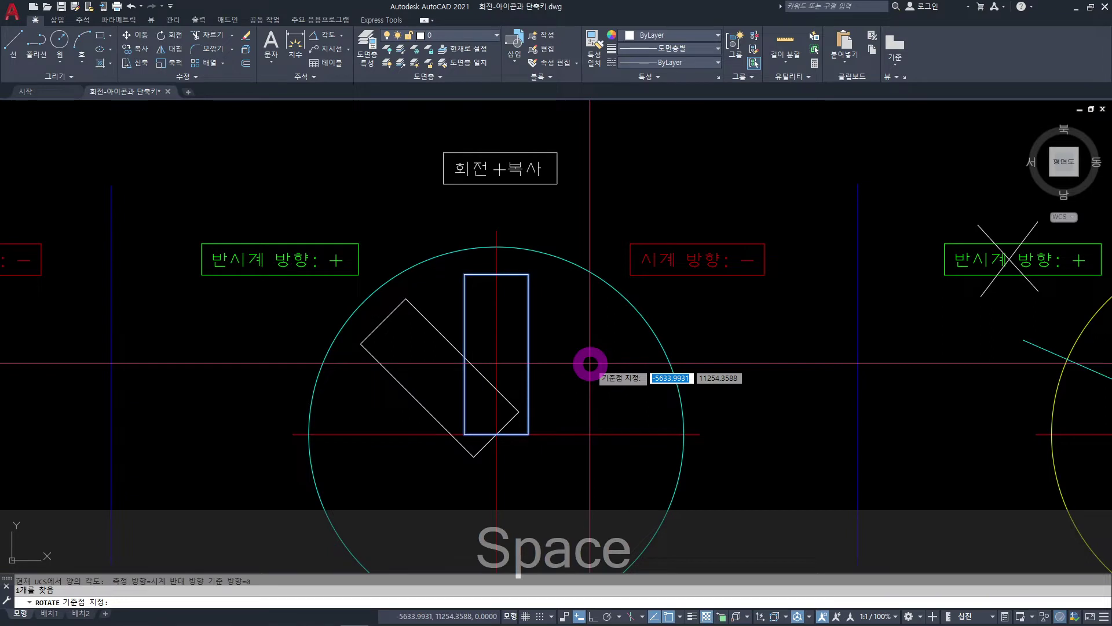
pyautogui.click(497, 434)
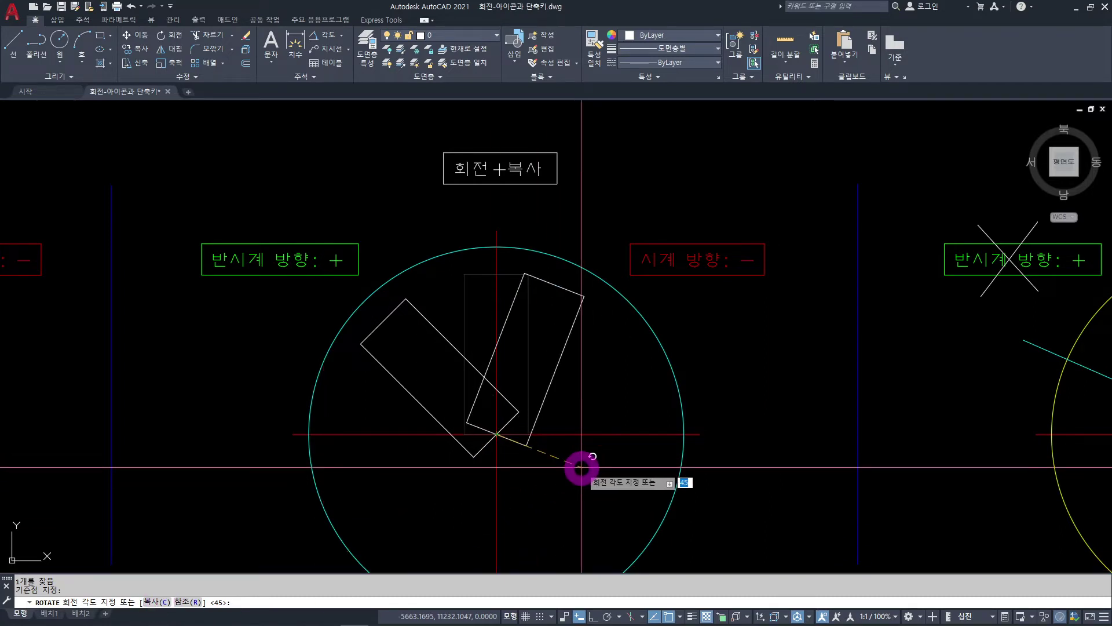
pyautogui.write('c')
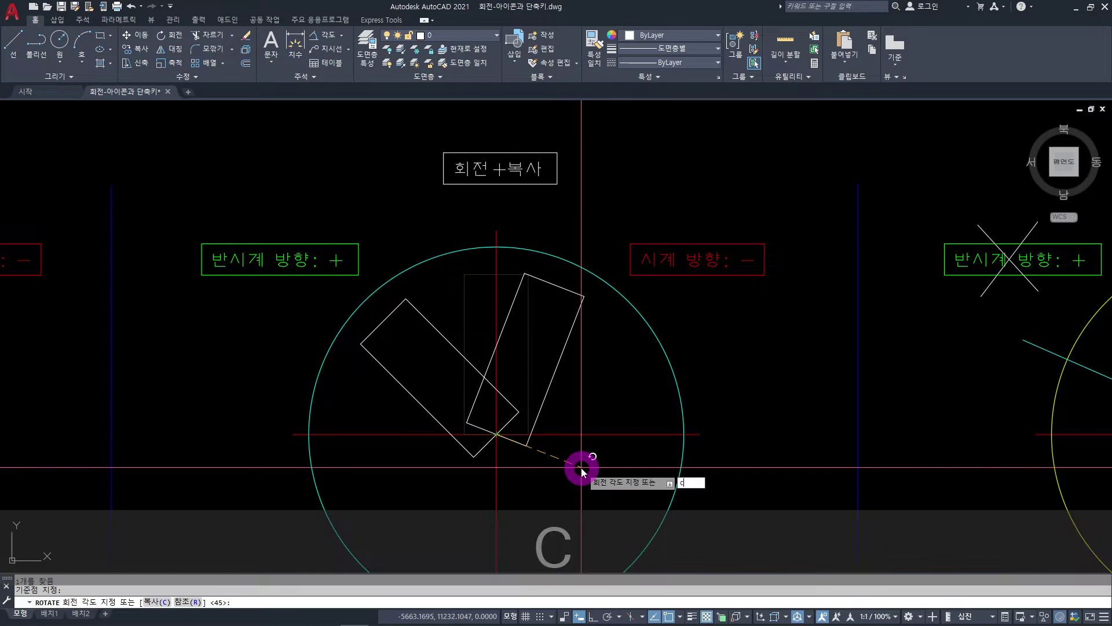
pyautogui.press('Return')
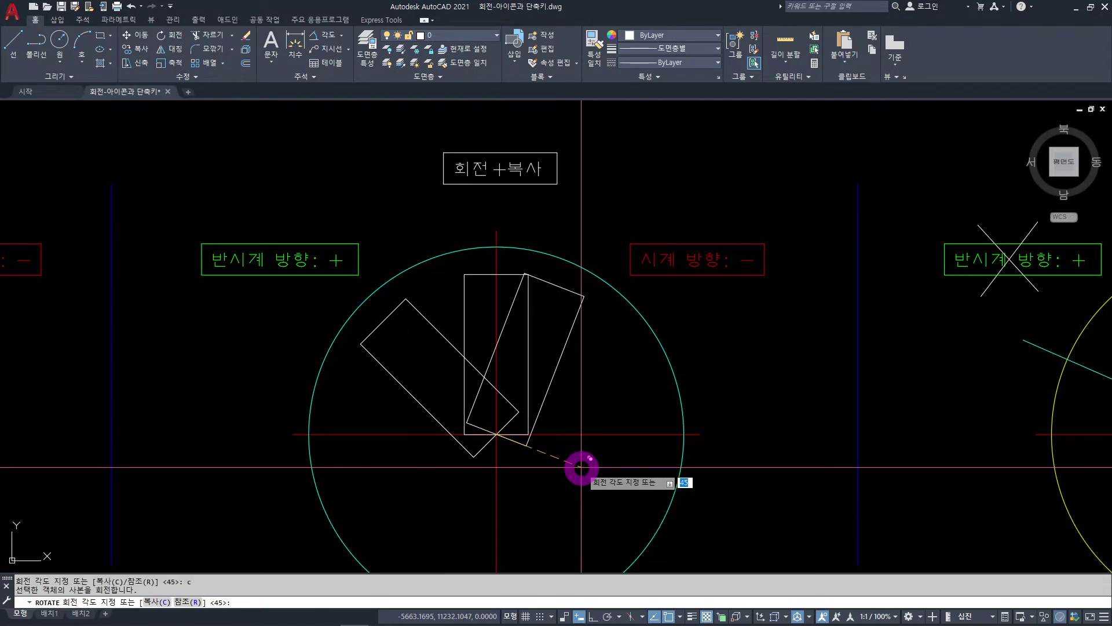
pyautogui.write('-45')
pyautogui.press('Return')
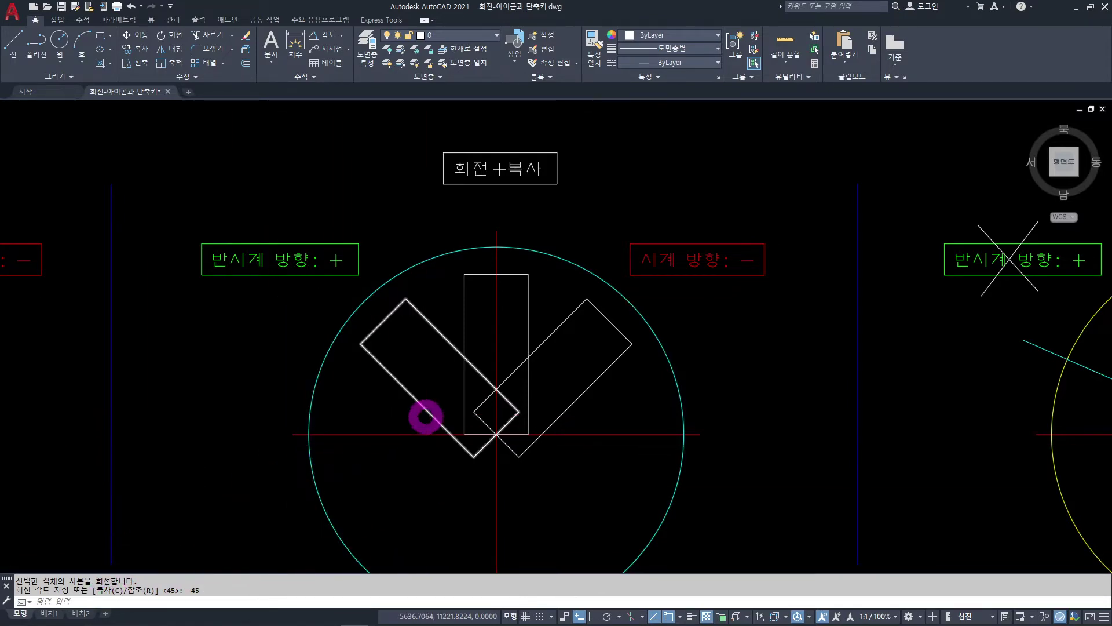
# - Review the rectangles in the red and cyan circle examples and the slanted reference line in the yellow circle example
pyautogui.scroll(-3, 422, 414)
pyautogui.moveTo(381, 468); pyautogui.dragTo(605, 444, button='middle')
pyautogui.scroll(3, 406, 380)
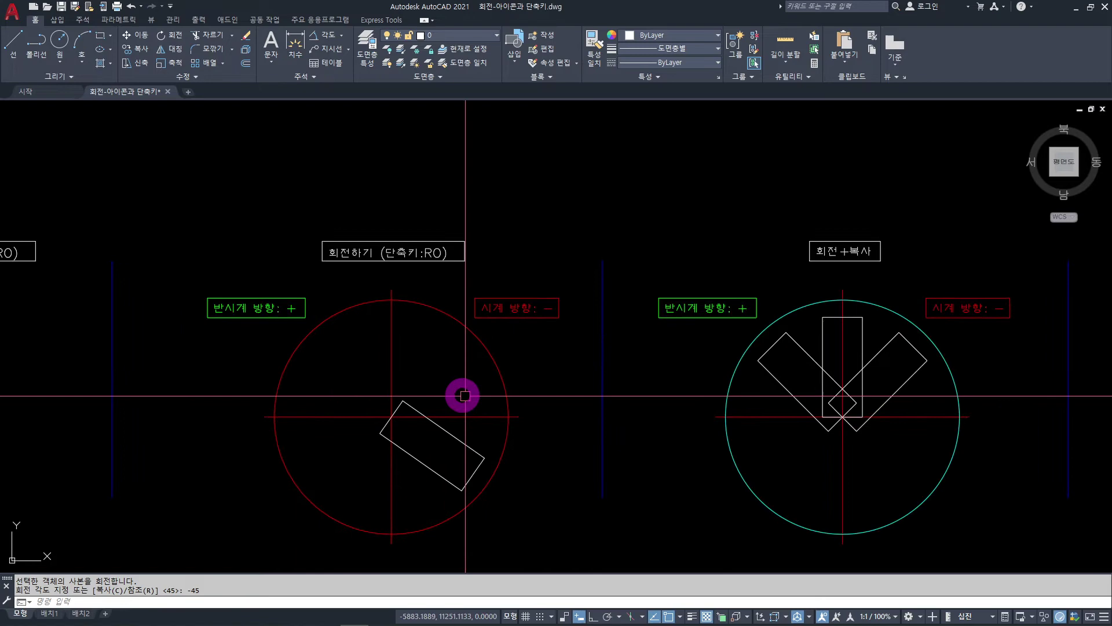
pyautogui.moveTo(301, 459); pyautogui.dragTo(558, 445, button='middle')
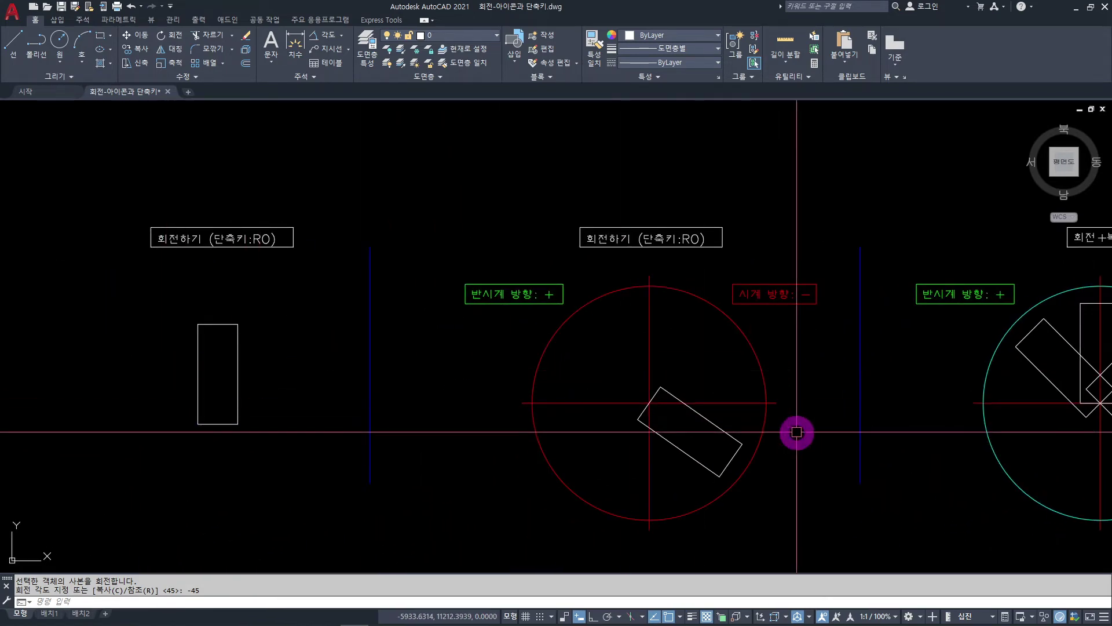
pyautogui.moveTo(797, 432); pyautogui.dragTo(141, 404, button='middle')
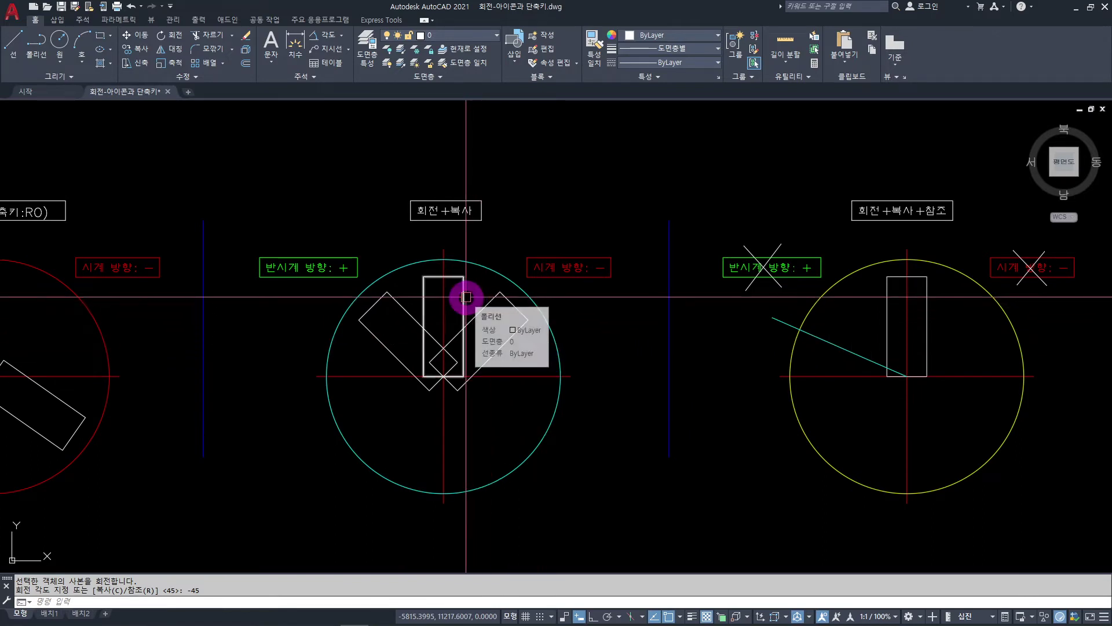
pyautogui.moveTo(620, 389)
pyautogui.mouseDown(button='middle')
pyautogui.moveTo(253, 449)
pyautogui.moveTo(179, 427)
pyautogui.mouseUp(button='middle')
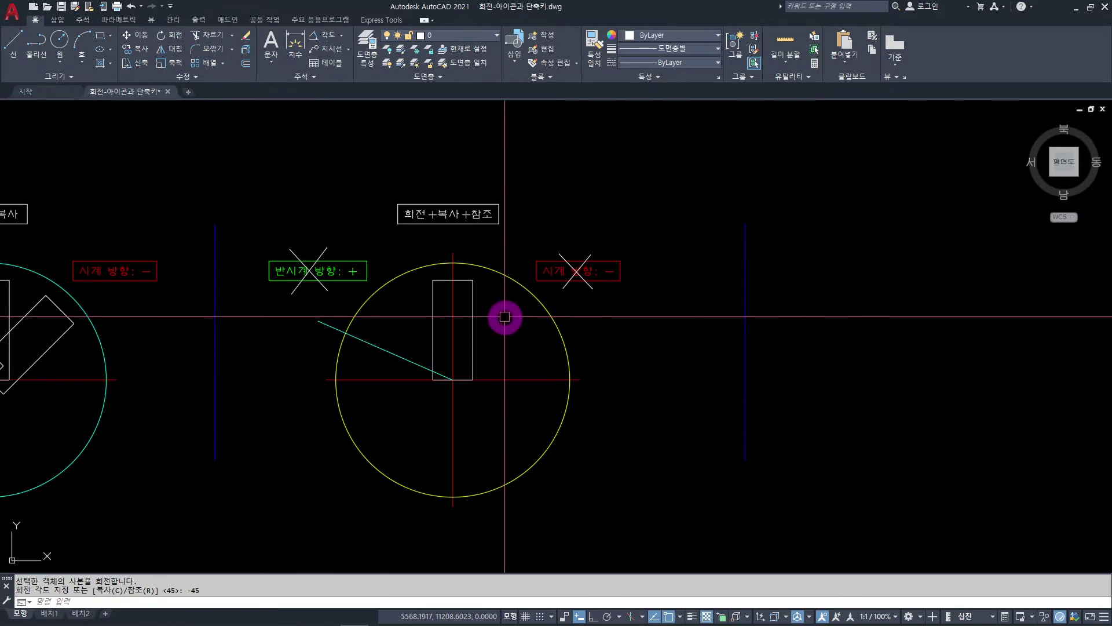
pyautogui.scroll(2, 503, 347)
pyautogui.moveTo(505, 324); pyautogui.dragTo(545, 367, button='middle')
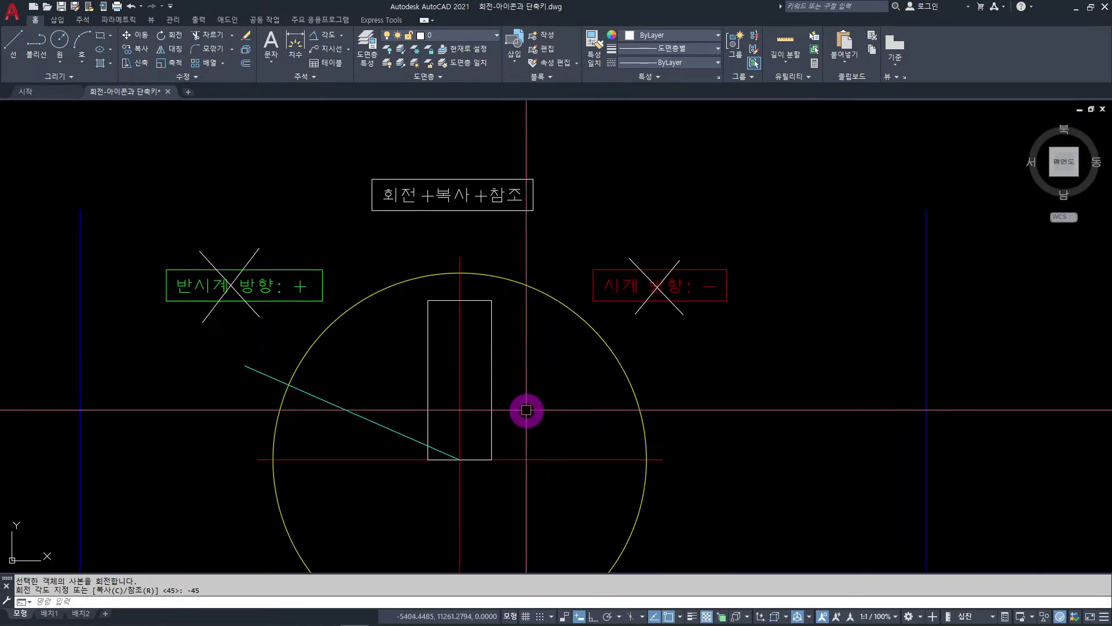
pyautogui.click(362, 417)
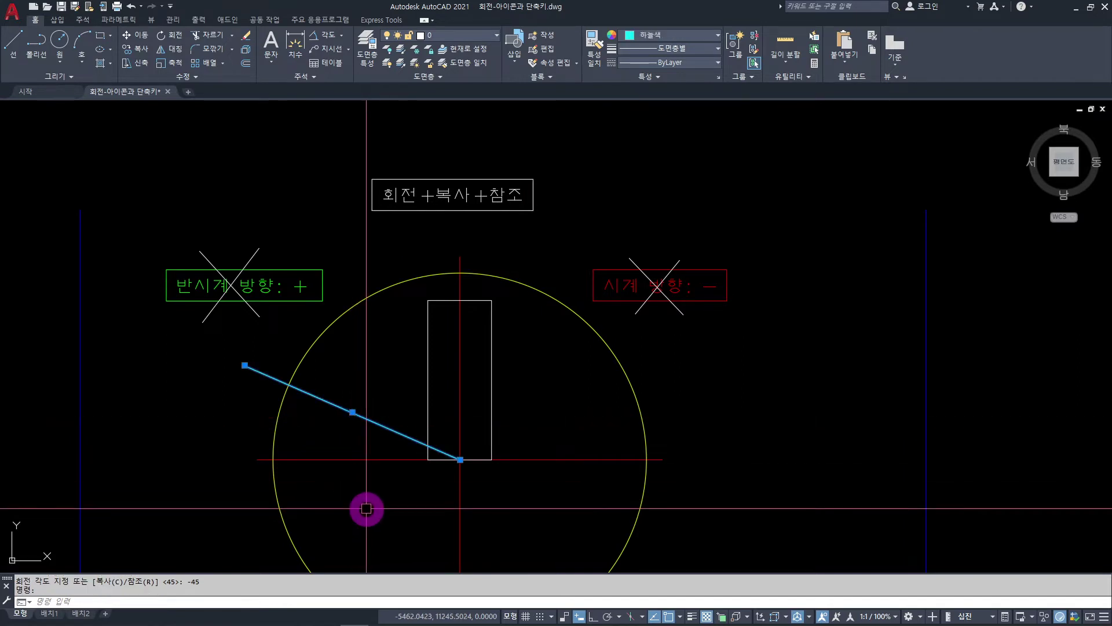
pyautogui.press('Escape')
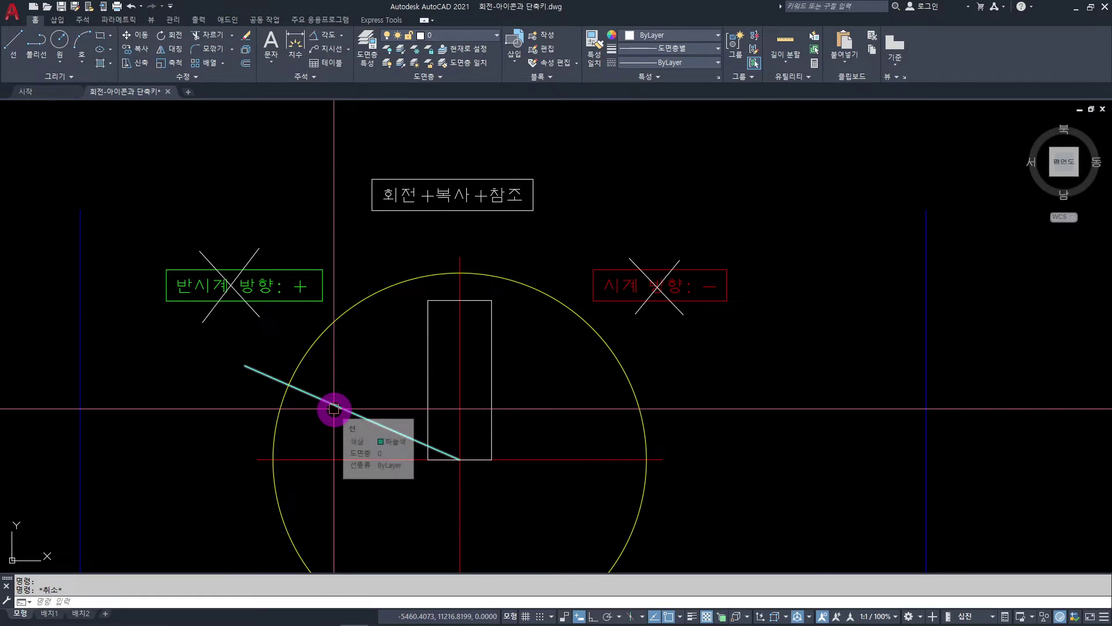
# - Try rotating the yellow circle's rectangle about the centre by Reference, from the top quadrant to the slanted cyan line, and undo the rotation
pyautogui.click(493, 345)
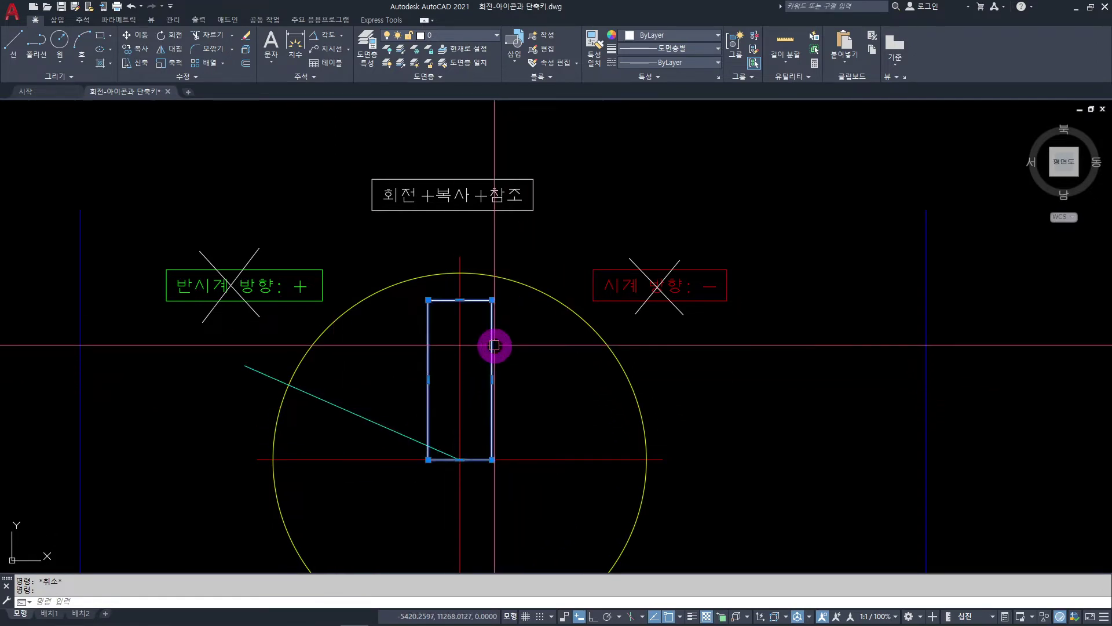
pyautogui.click(168, 36)
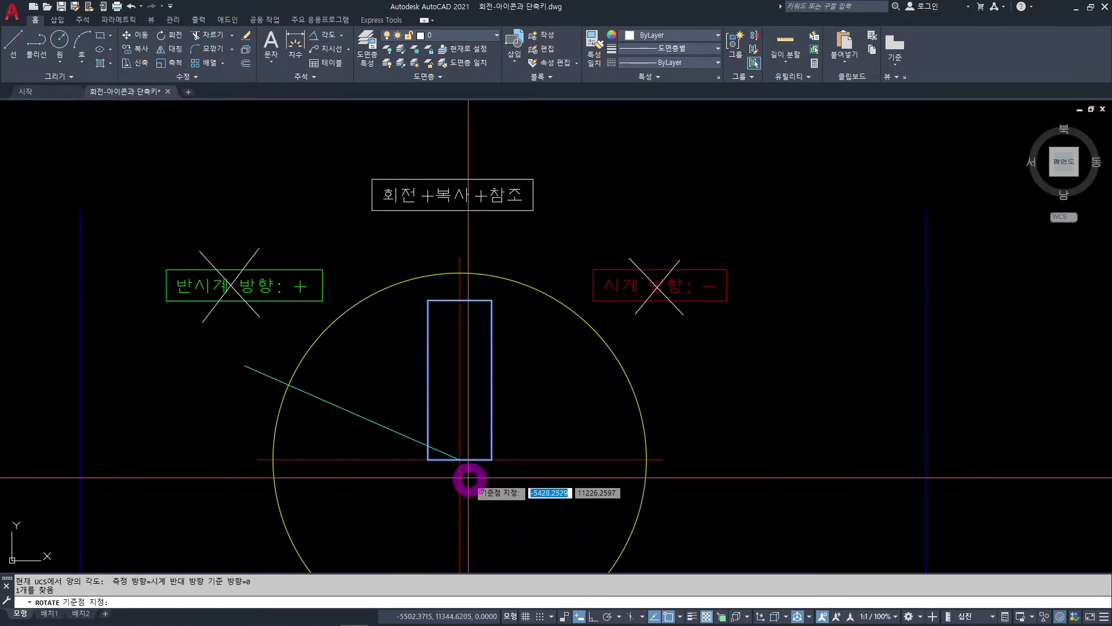
pyautogui.click(461, 459)
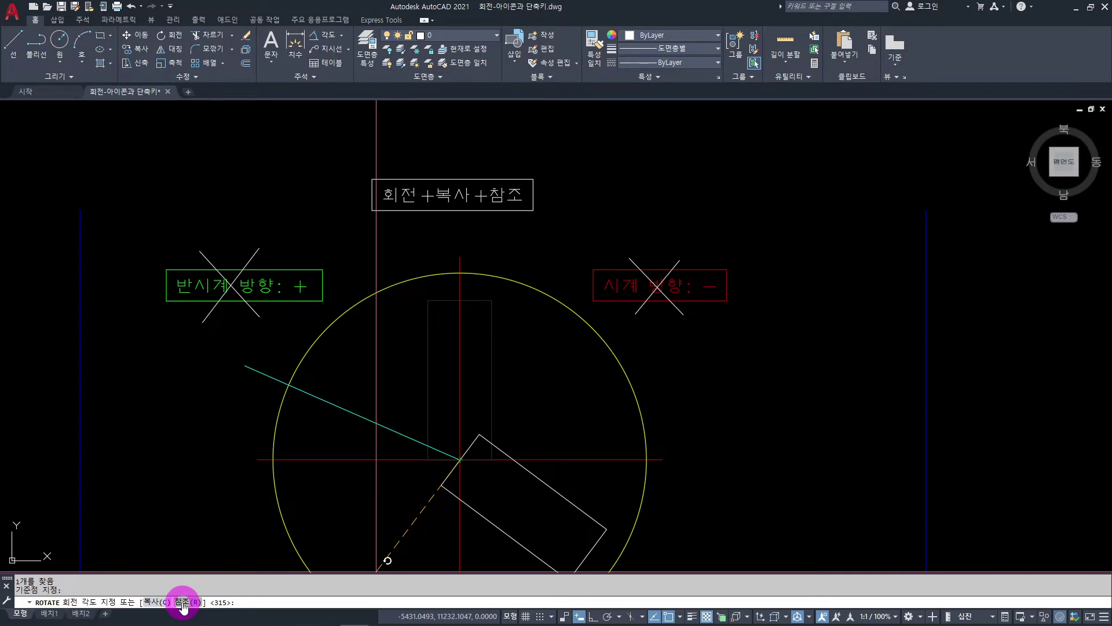
pyautogui.click(182, 604)
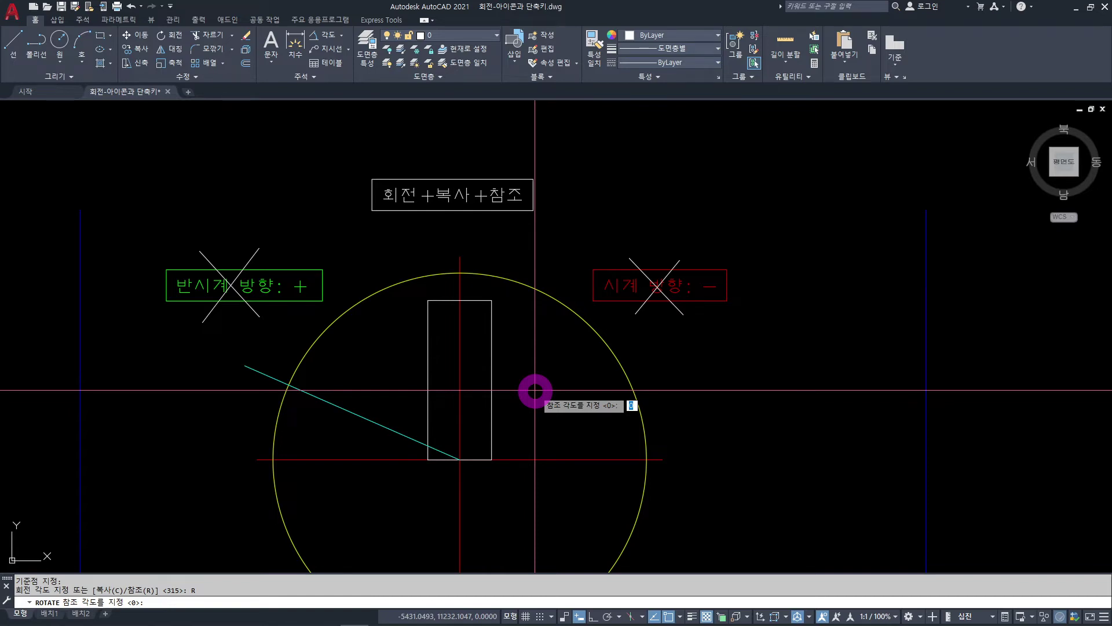
pyautogui.click(460, 460)
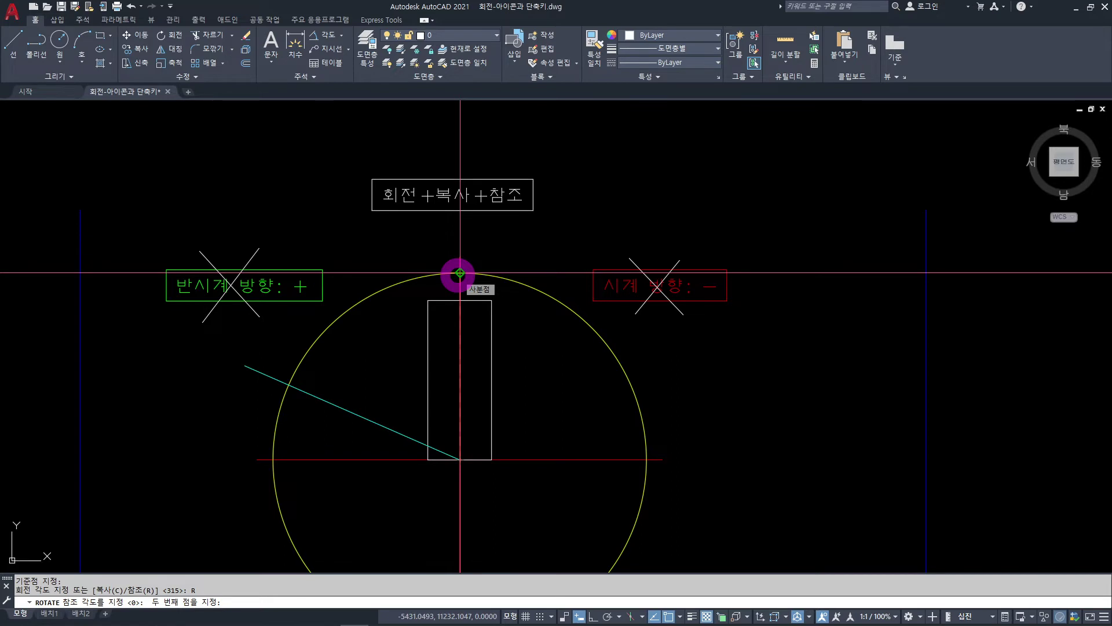
pyautogui.click(459, 273)
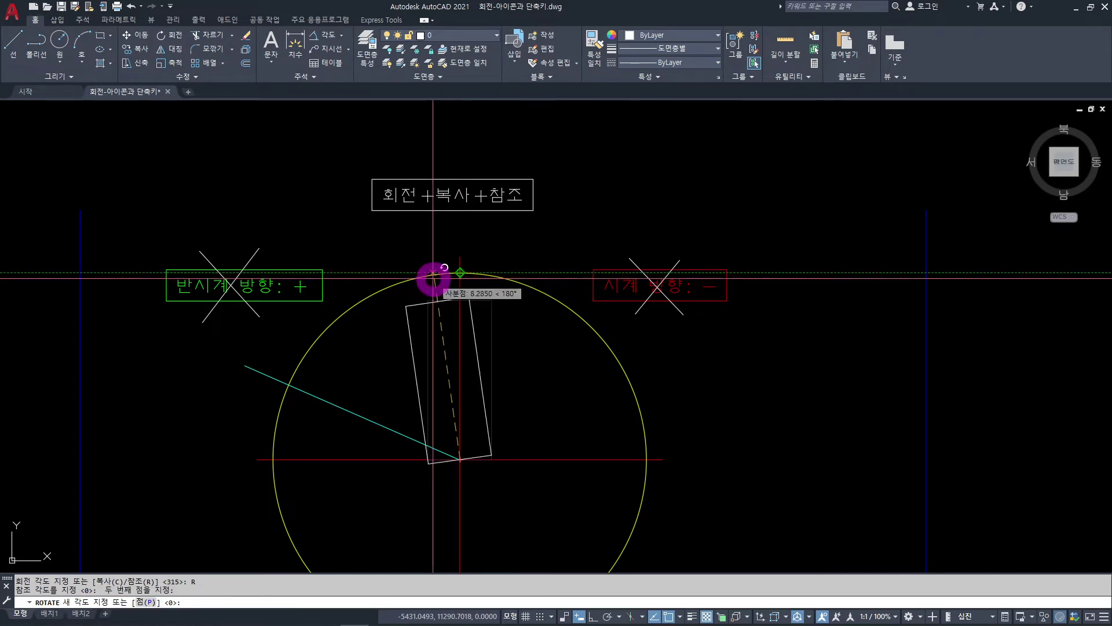
pyautogui.click(289, 384)
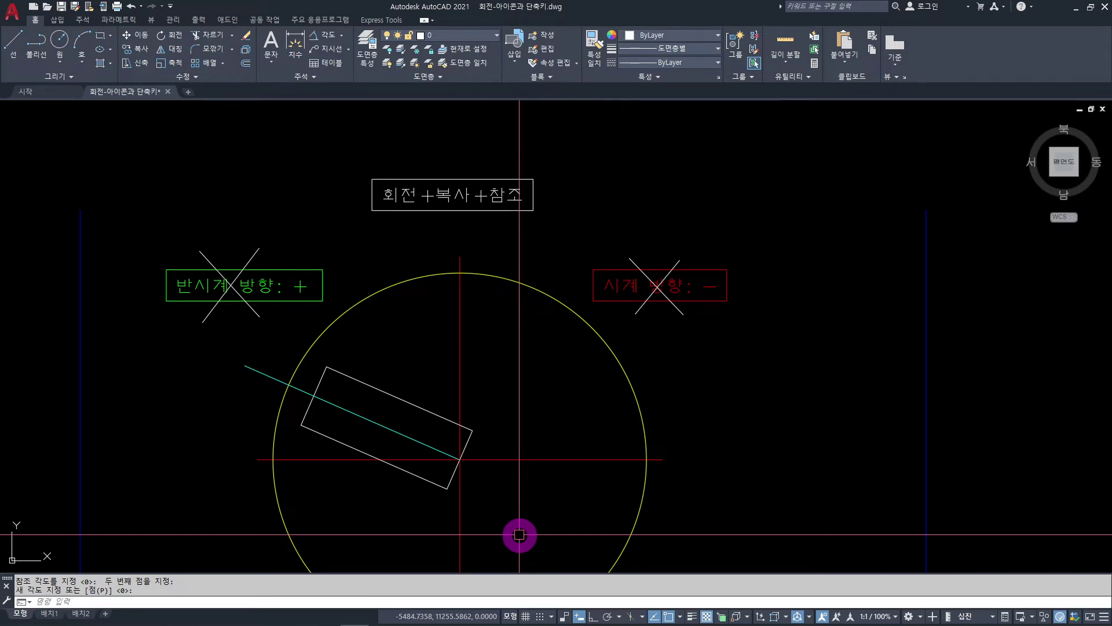
pyautogui.hotkey('ctrl', 'z')
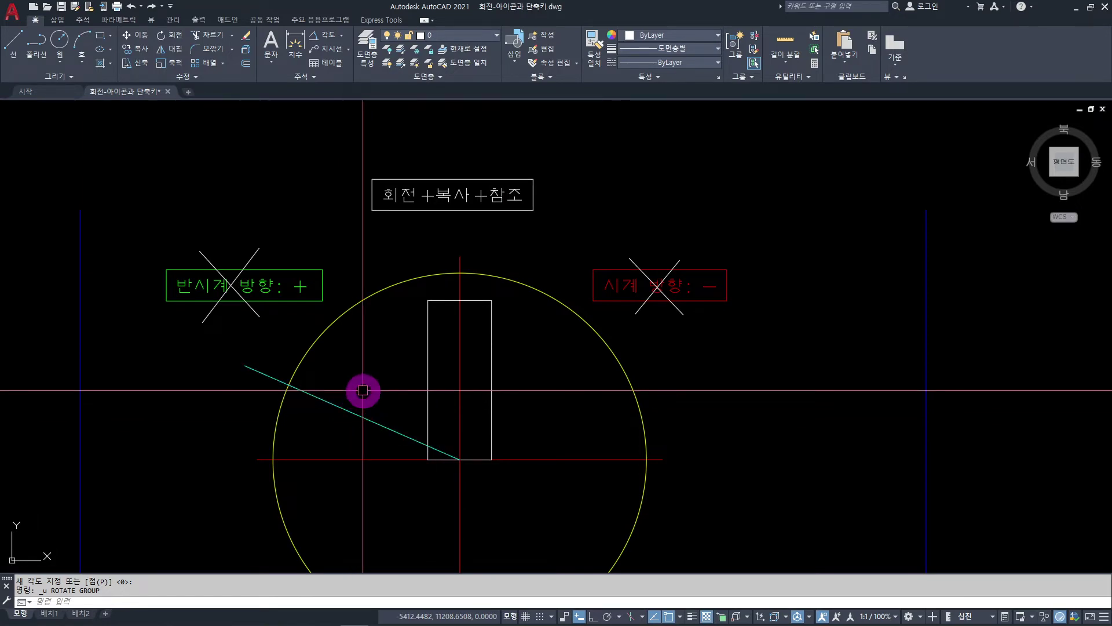
# - Rotate a copy of the yellow circle's upright rectangle about the centre by Reference, from the top quadrant to the slanted cyan line
pyautogui.write('r')
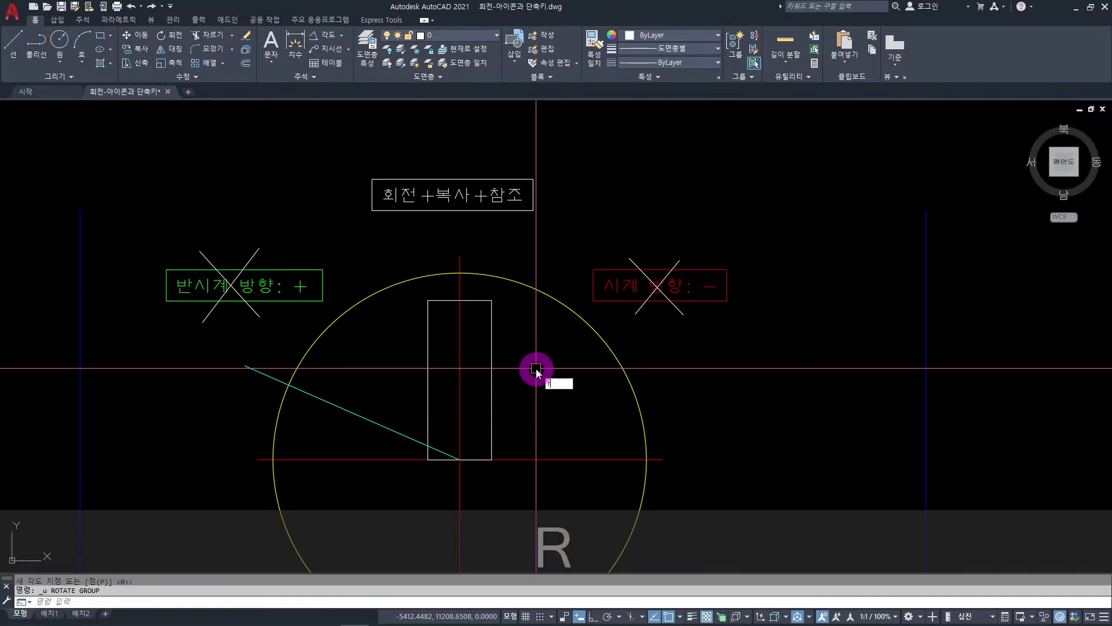
pyautogui.write('o')
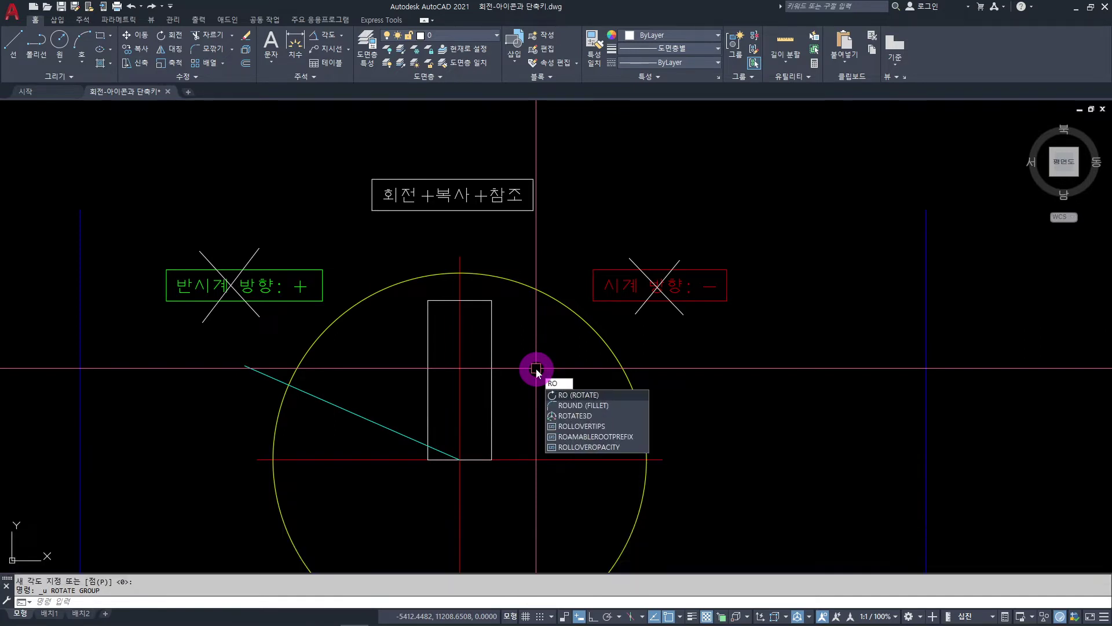
pyautogui.press('space')
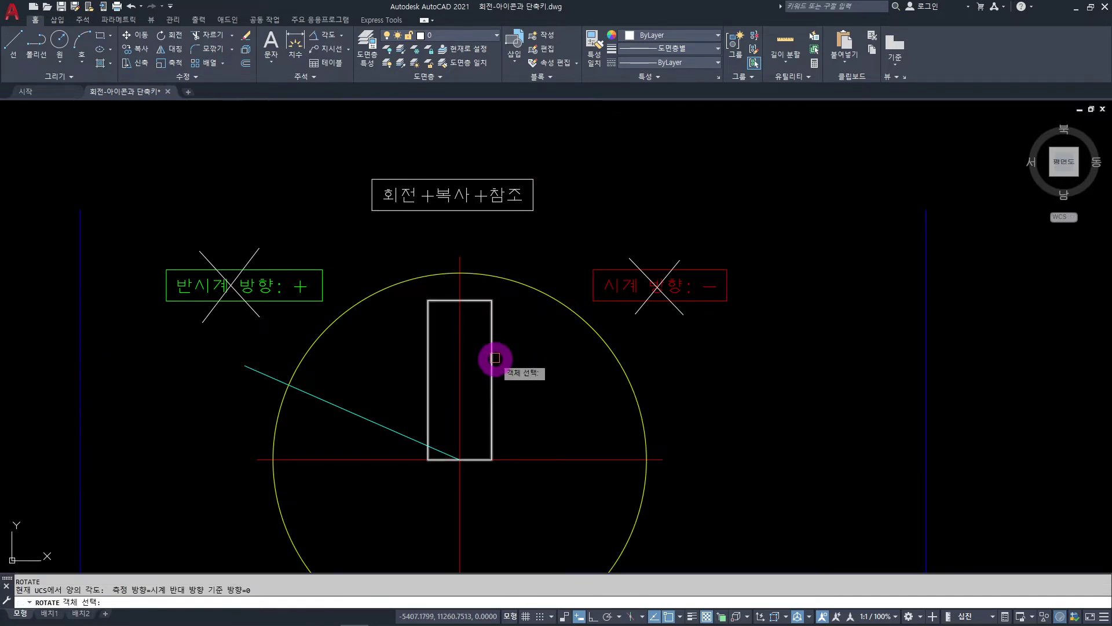
pyautogui.click(491, 364)
pyautogui.press('space')
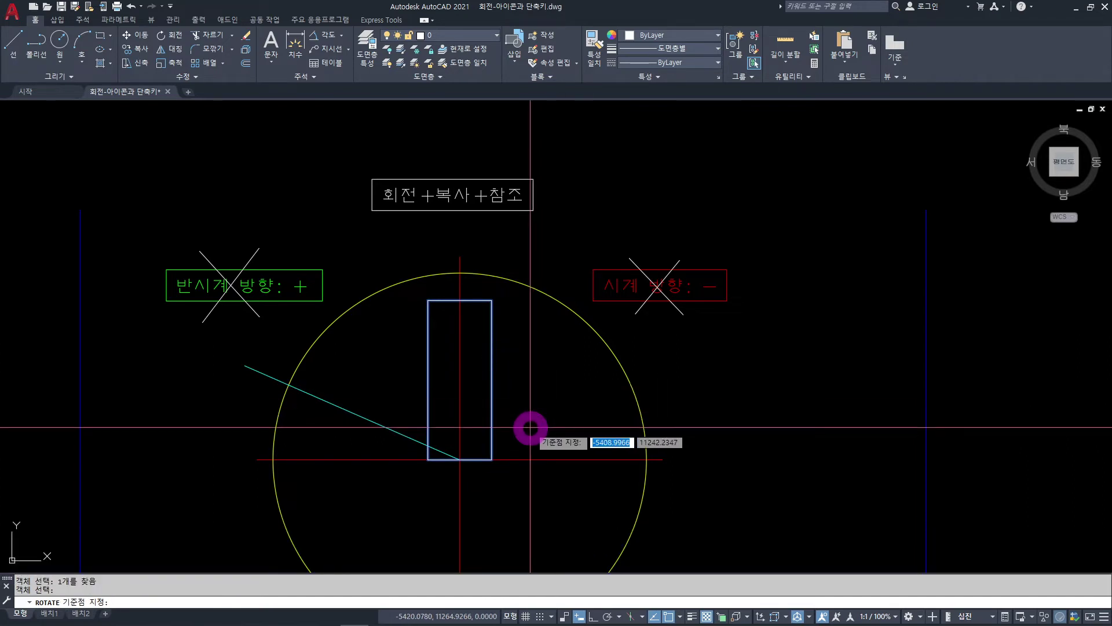
pyautogui.click(461, 459)
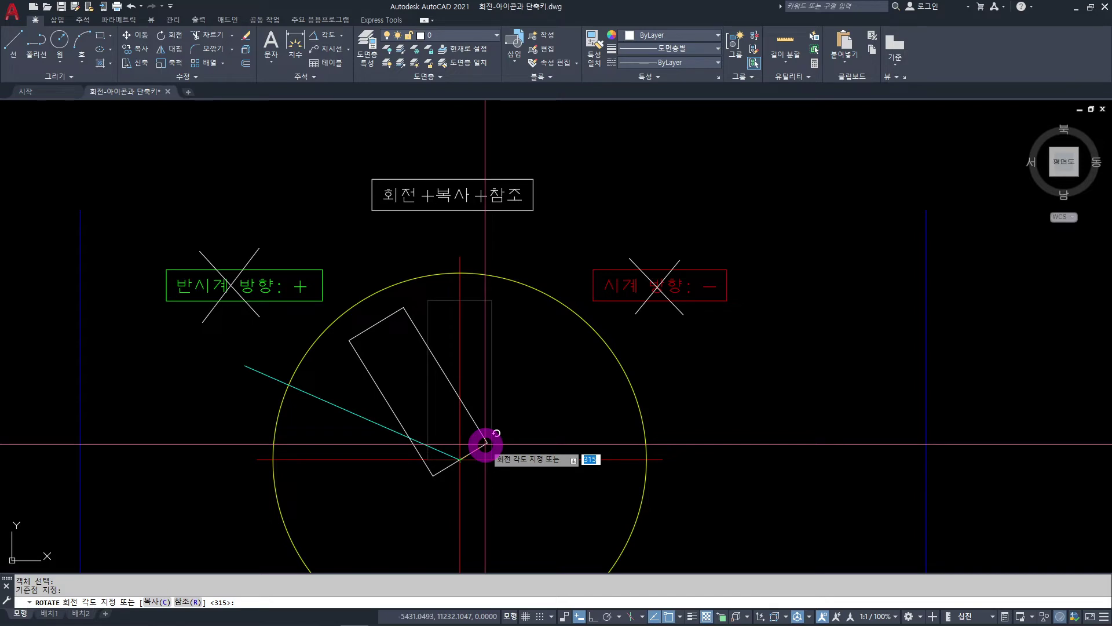
pyautogui.write('c')
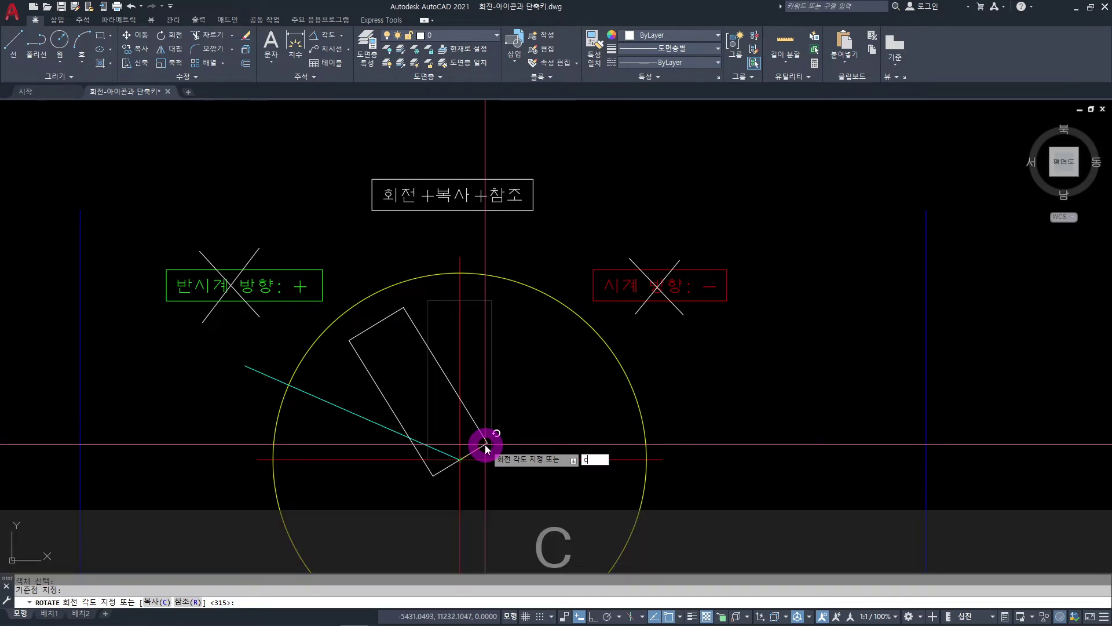
pyautogui.press('space')
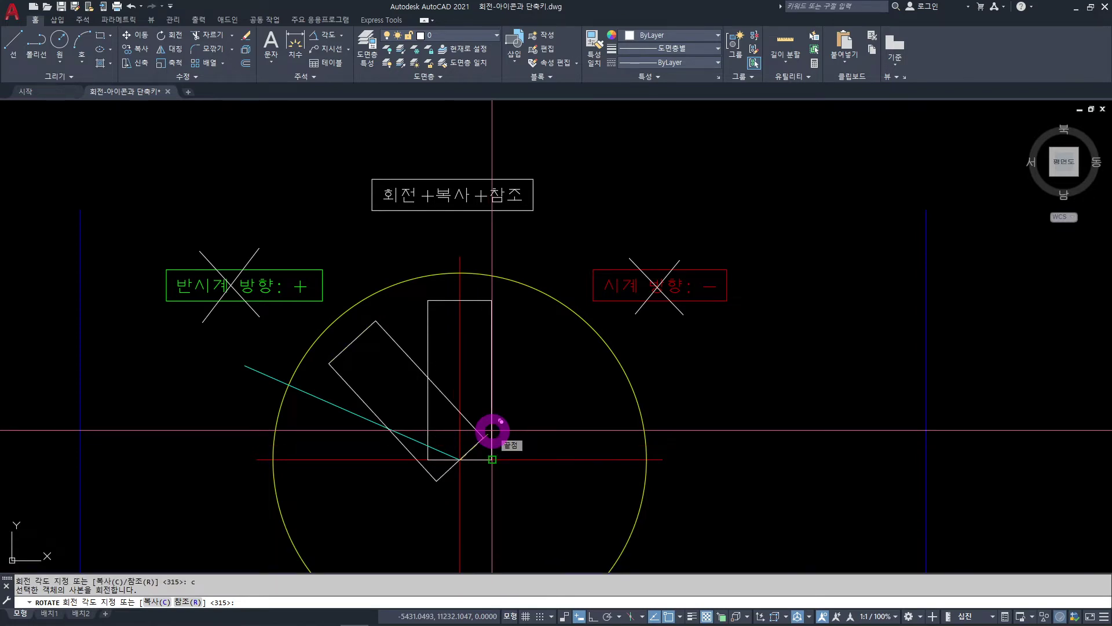
pyautogui.write('r')
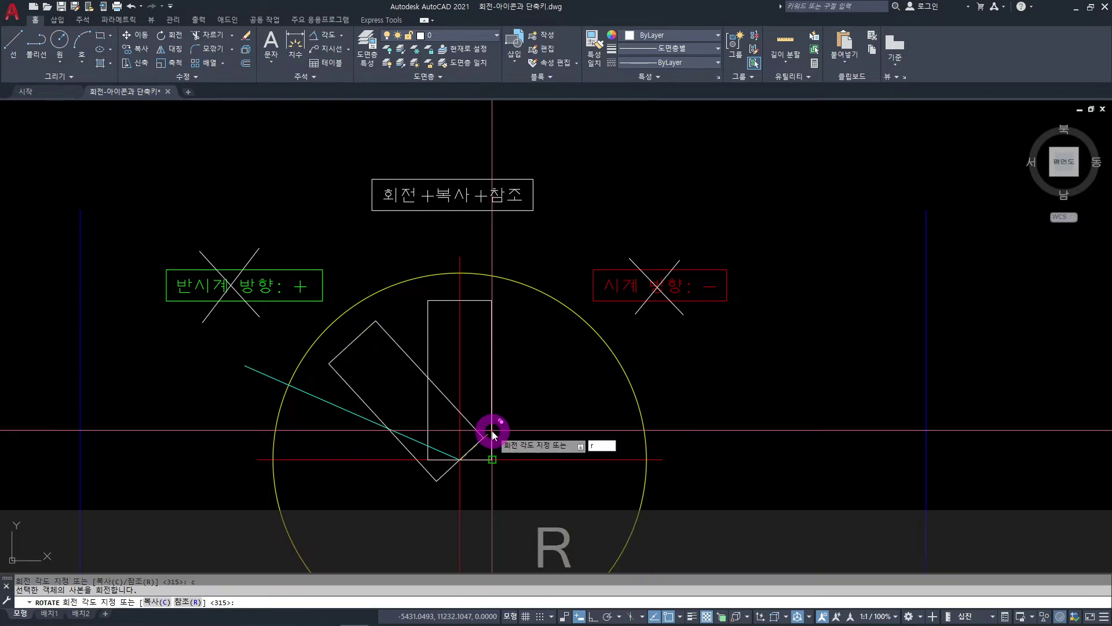
pyautogui.press('space')
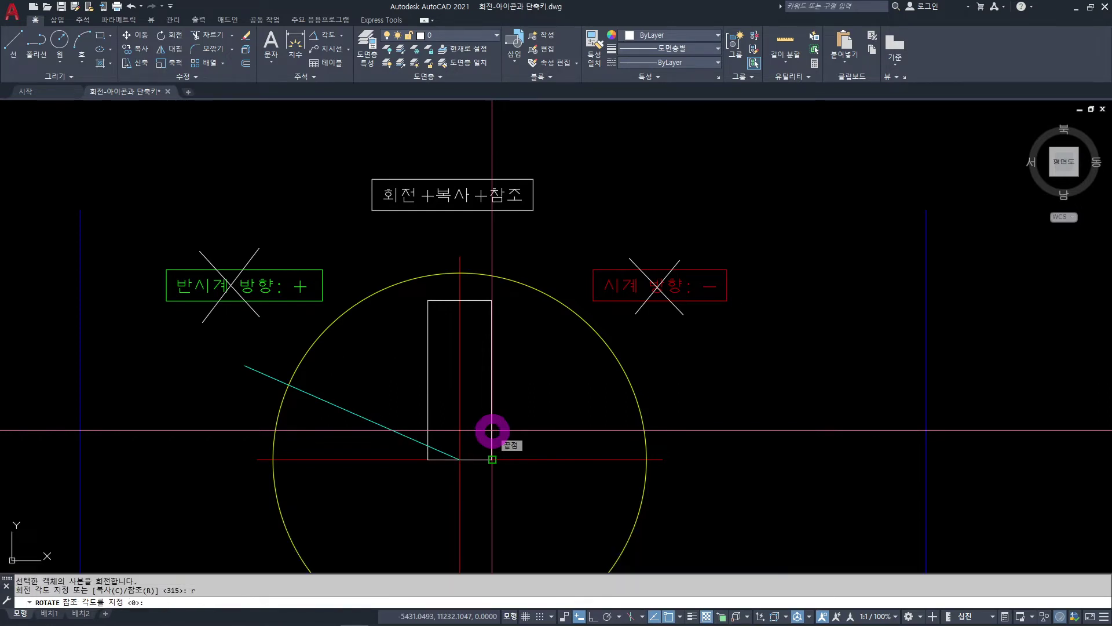
pyautogui.click(461, 459)
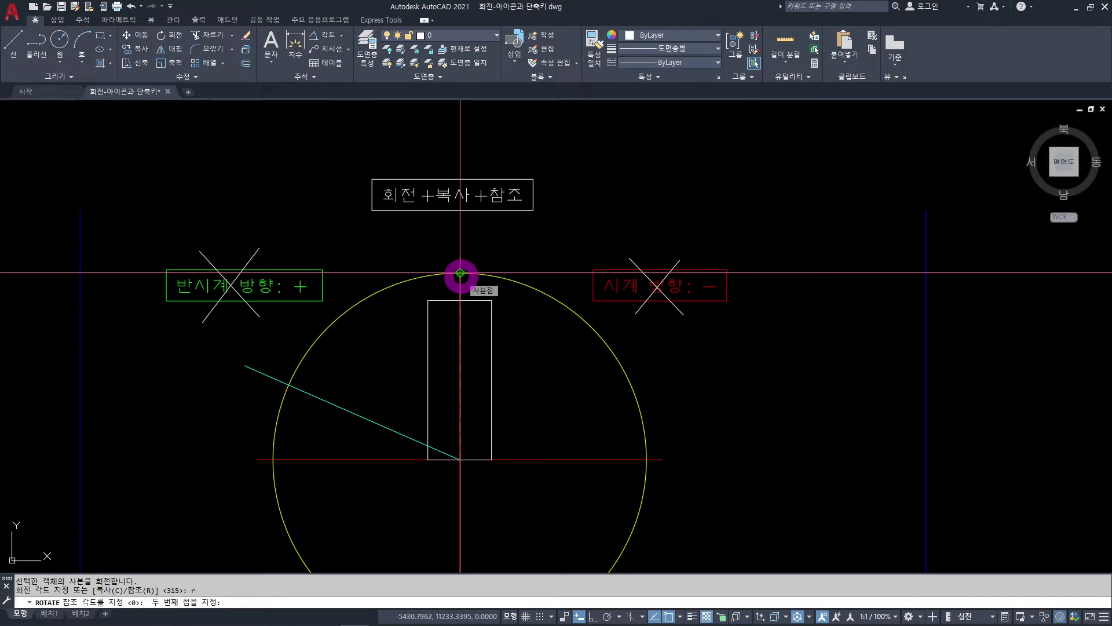
pyautogui.click(460, 273)
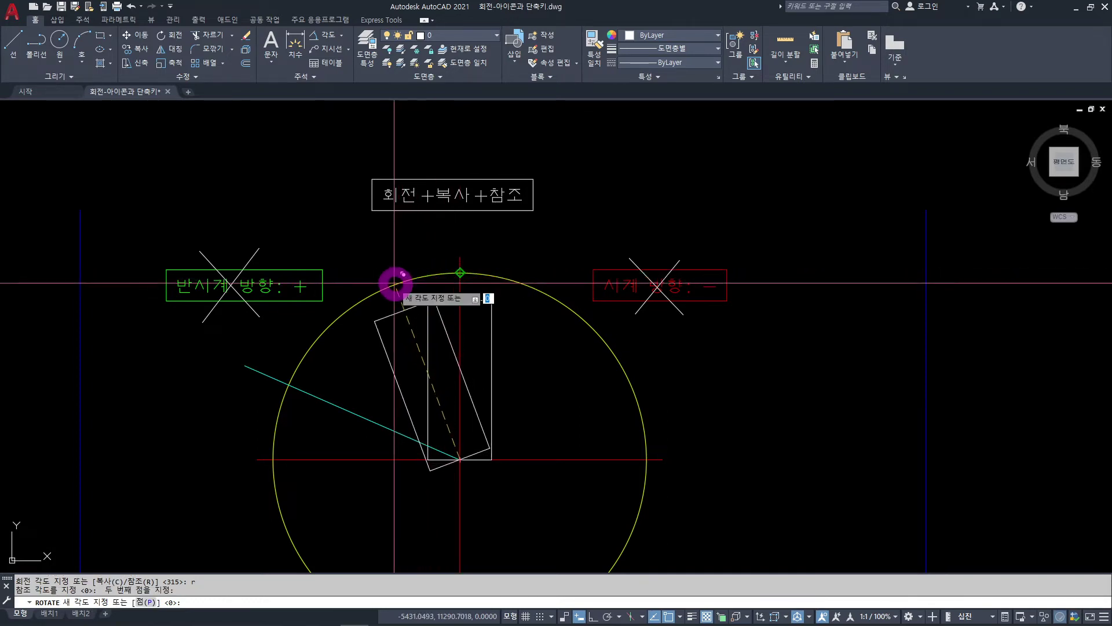
pyautogui.click(288, 384)
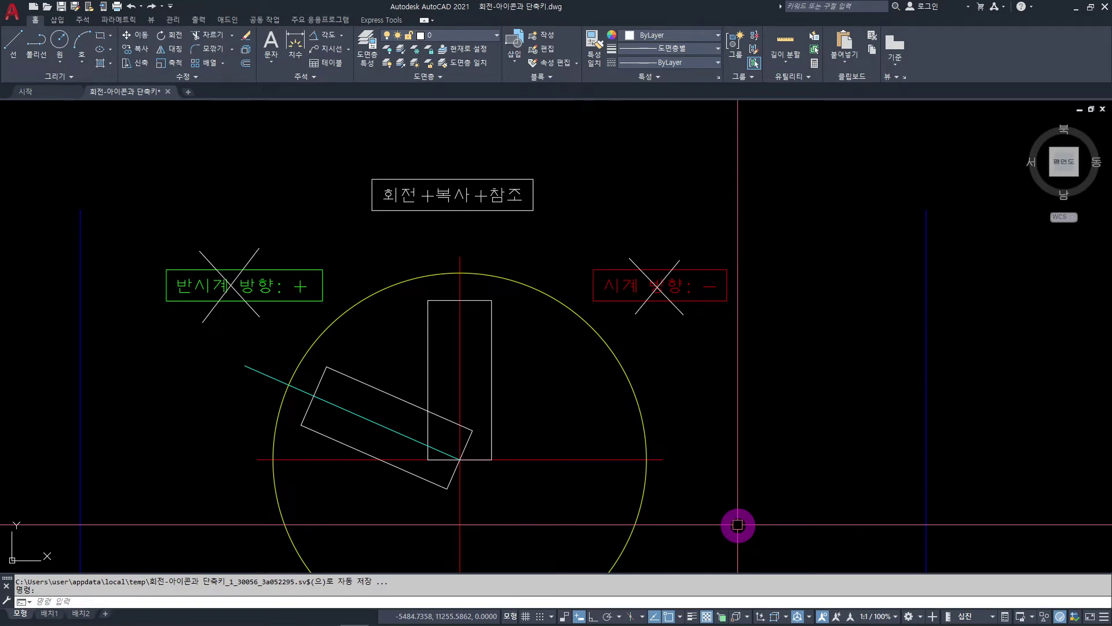
# - Draw a line about 77.6 units long from the yellow circle's centre, sloping about 47° down to the right past the circle
pyautogui.moveTo(564, 489); pyautogui.dragTo(506, 336, button='middle')
pyautogui.click(635, 473)
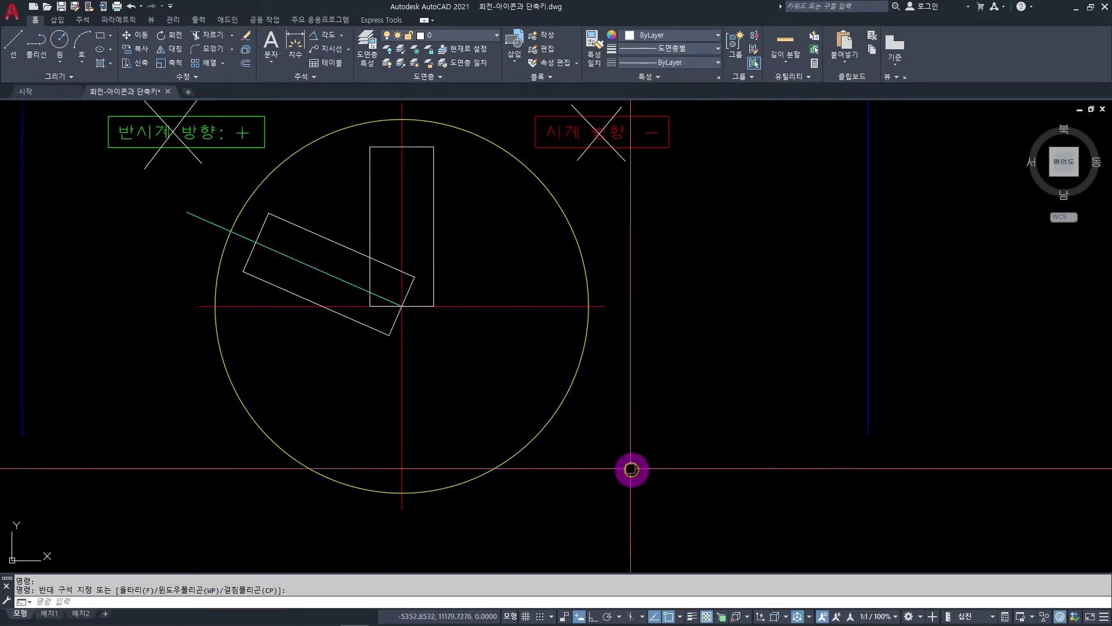
pyautogui.press('l')
pyautogui.press('space')
pyautogui.click(402, 306)
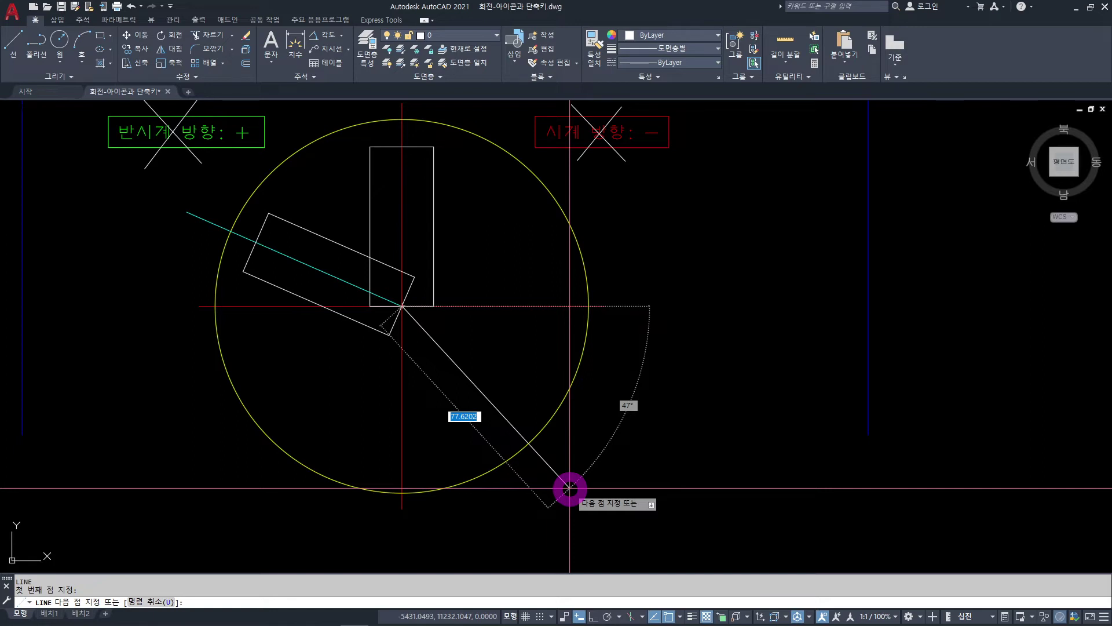
pyautogui.click(570, 489)
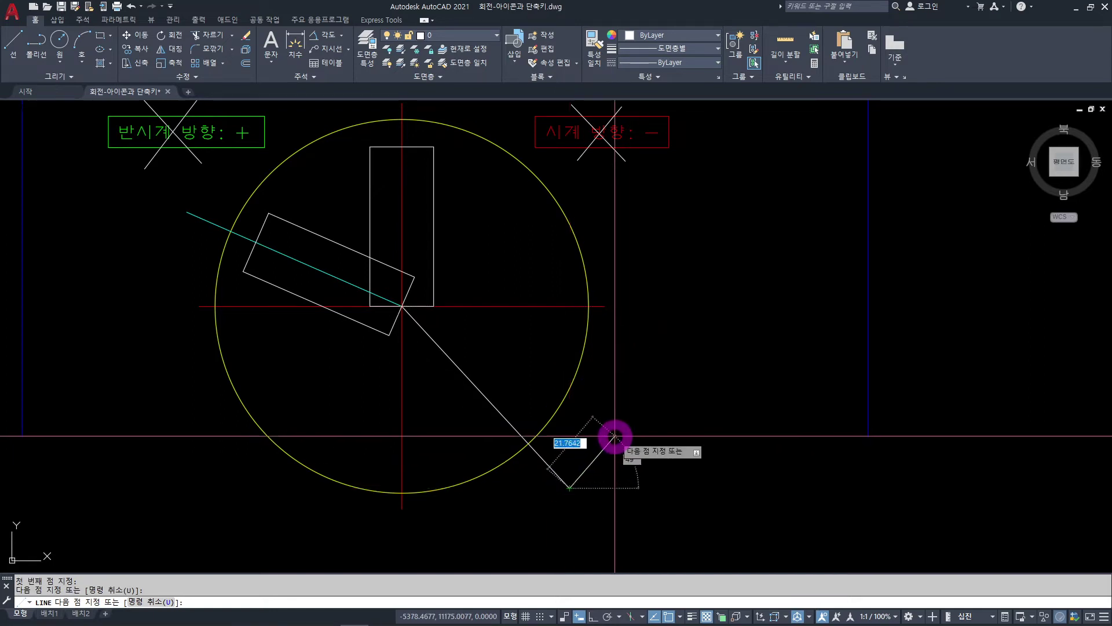
pyautogui.press('Escape')
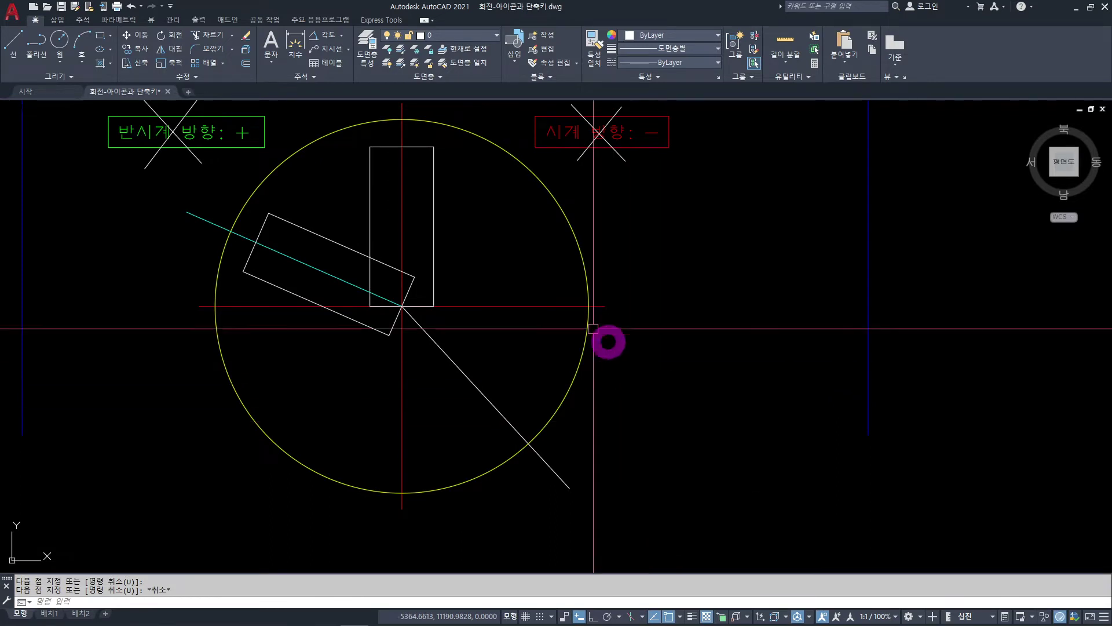
# - Rotate the yellow circle's upright rectangle about the centre by Reference, from the top quadrant to where the white sloping line crosses the circle
pyautogui.click(434, 191)
pyautogui.moveTo(496, 236); pyautogui.dragTo(549, 304, button='middle')
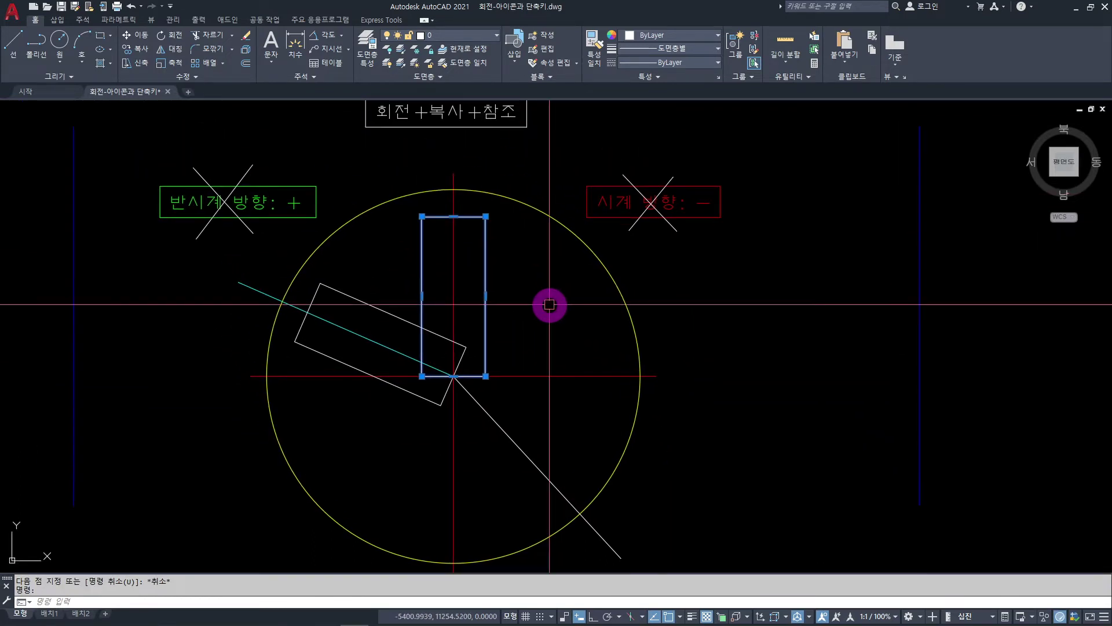
pyautogui.write('ro')
pyautogui.press('space')
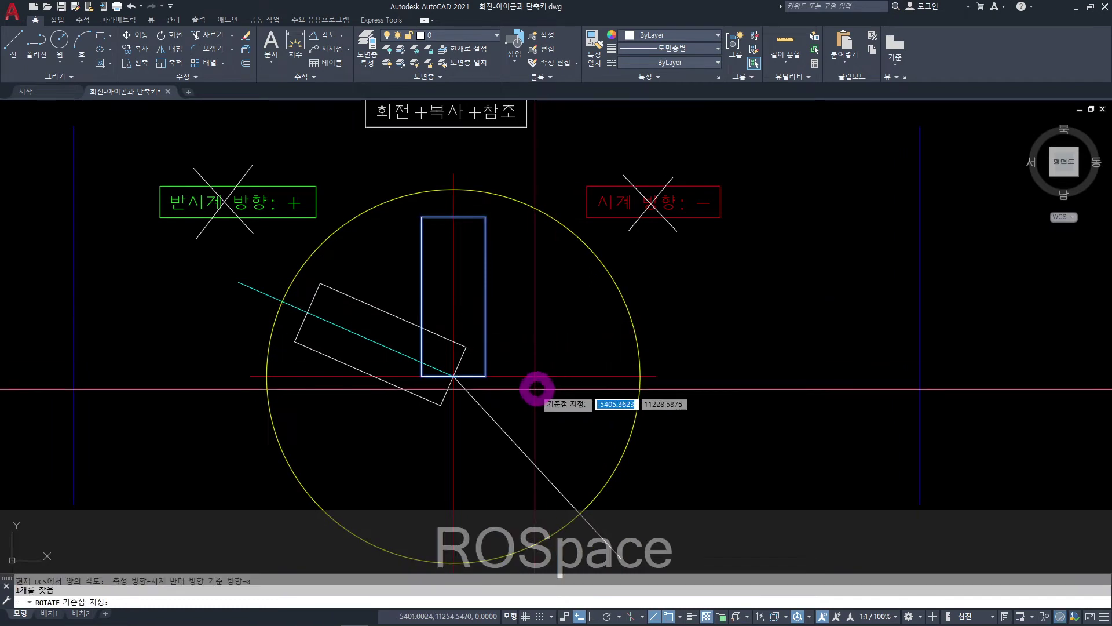
pyautogui.click(453, 377)
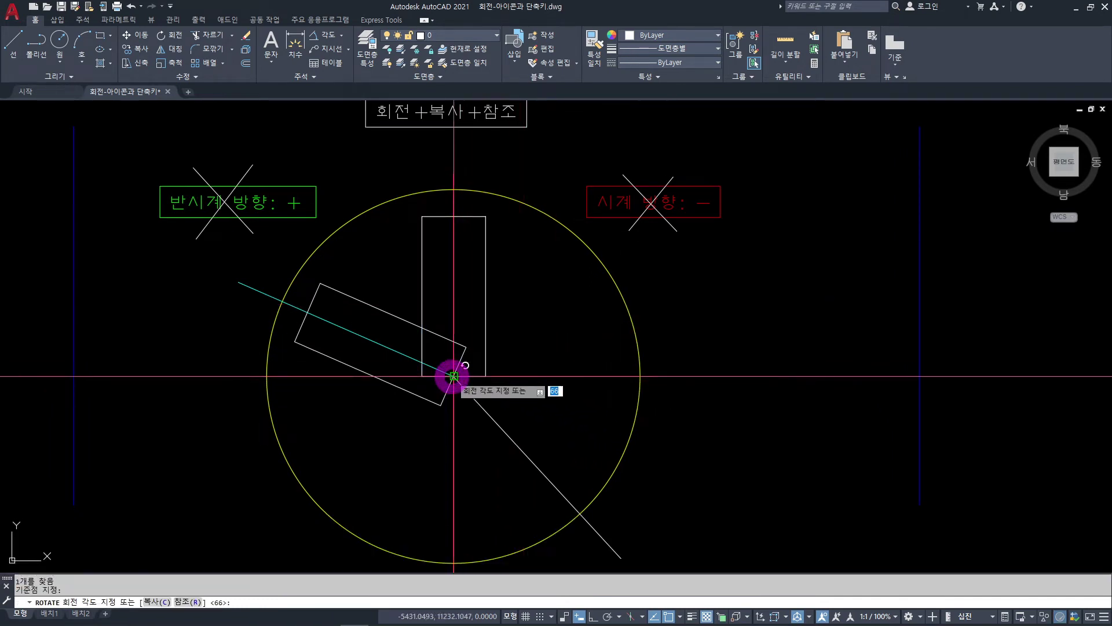
pyautogui.write('r')
pyautogui.press('space')
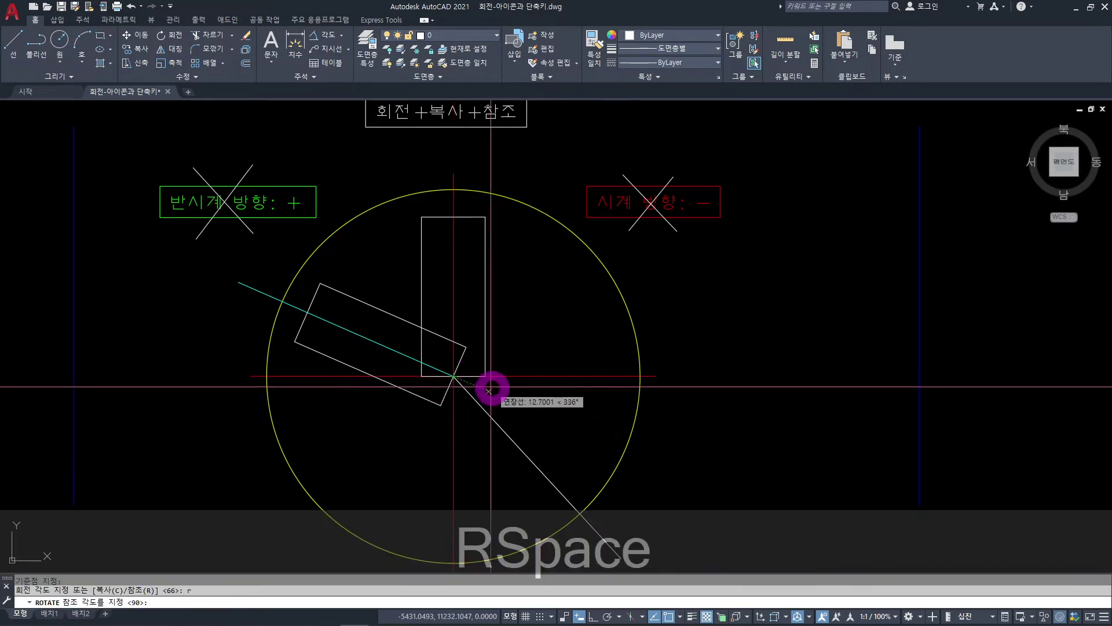
pyautogui.click(453, 376)
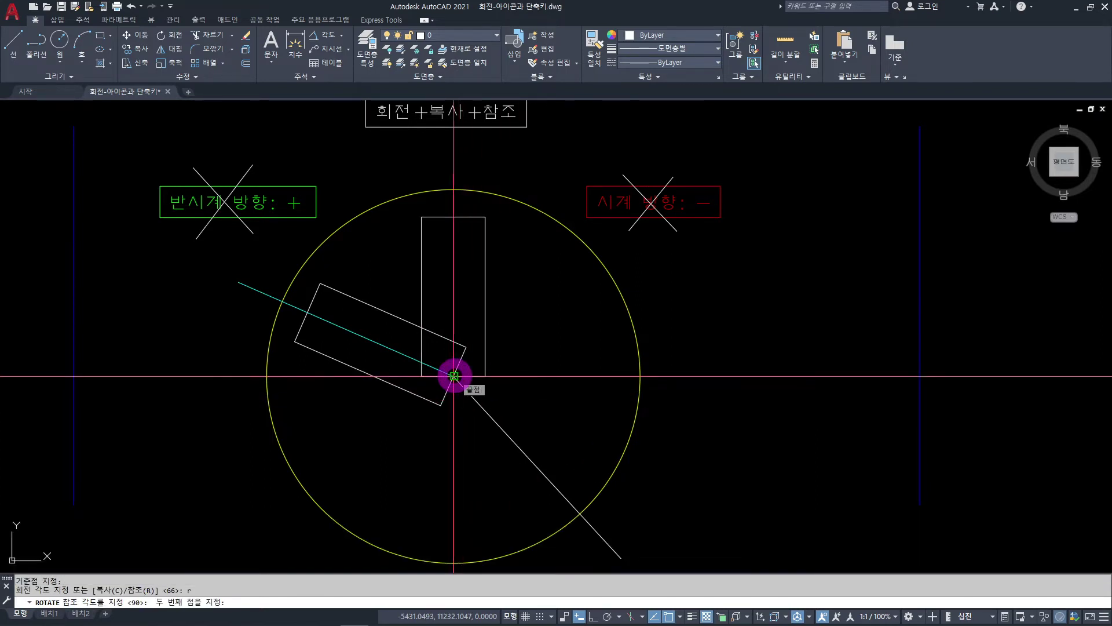
pyautogui.click(453, 190)
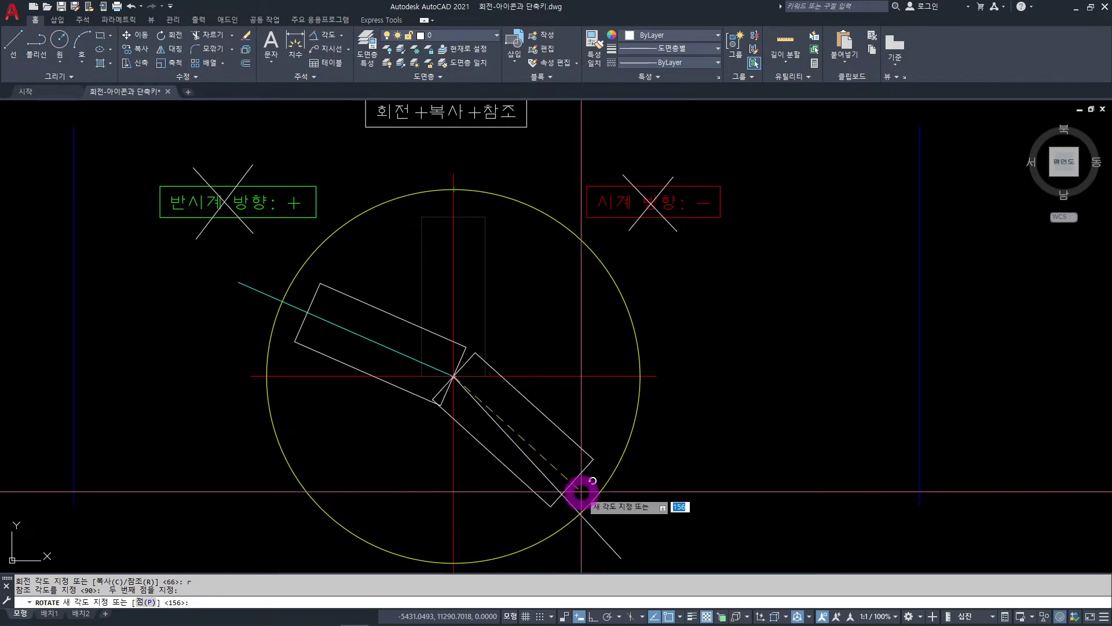
pyautogui.click(579, 513)
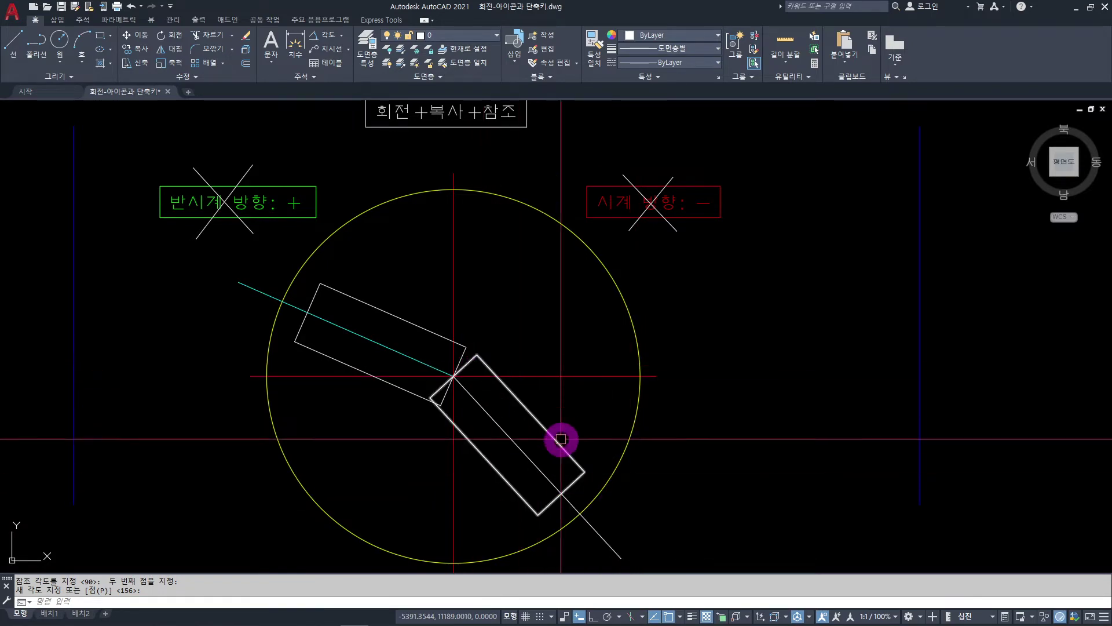
# - Rotate the small circle in the square practice part by 45 degrees about the large circle's centre
pyautogui.scroll(-5, 680, 509)
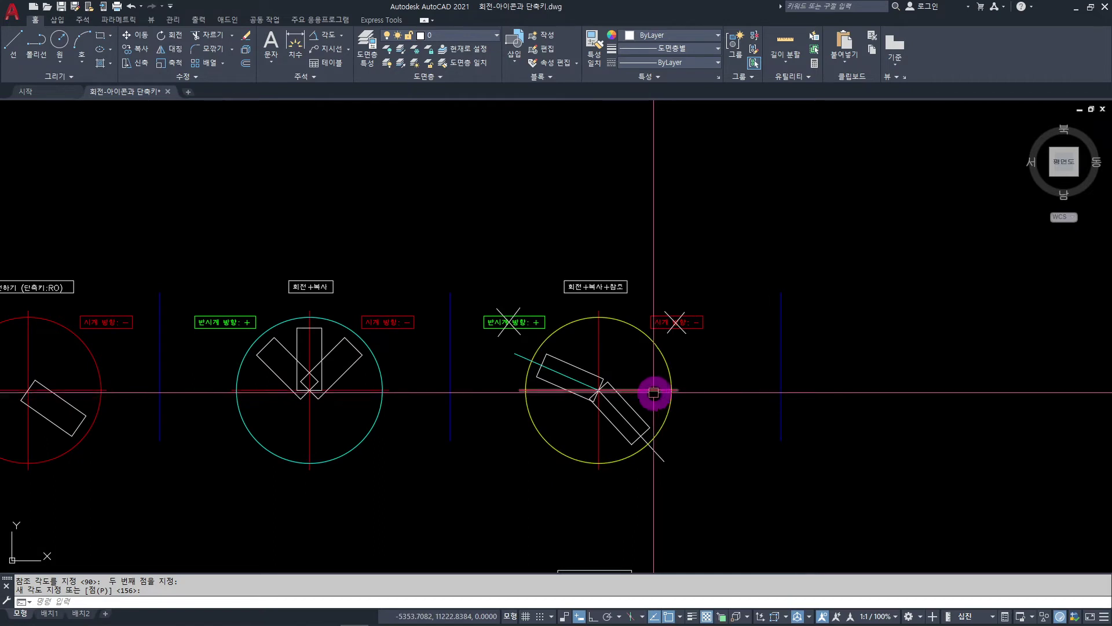
pyautogui.scroll(-2, 448, 424)
pyautogui.moveTo(447, 423)
pyautogui.mouseDown(button='middle')
pyautogui.moveTo(504, 398)
pyautogui.moveTo(615, 288)
pyautogui.moveTo(610, 310)
pyautogui.mouseUp(button='middle')
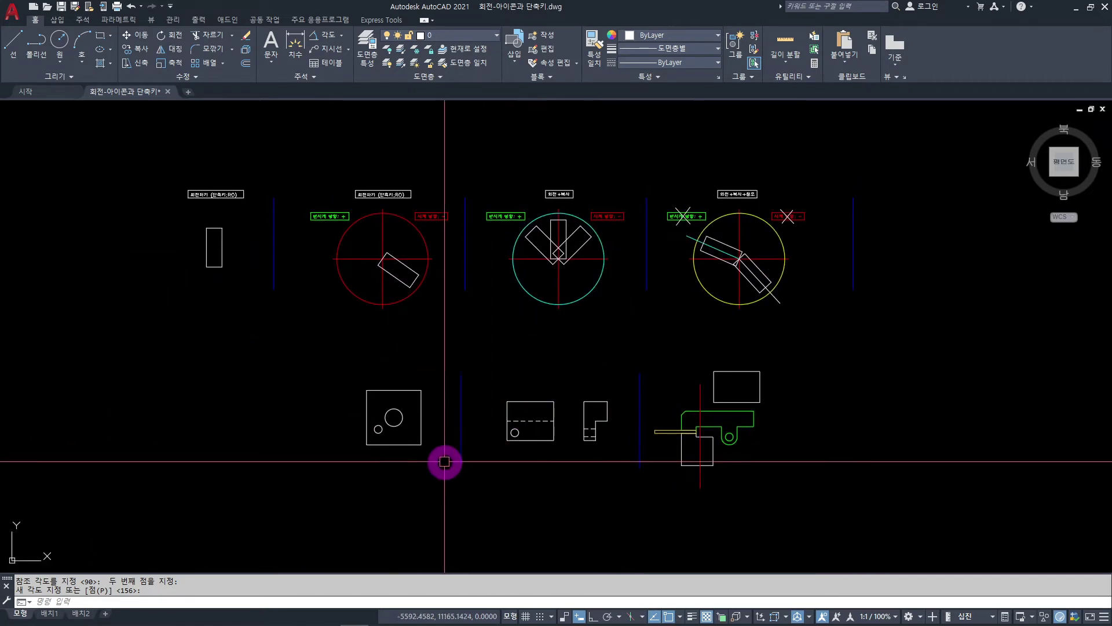
pyautogui.scroll(2, 392, 438)
pyautogui.scroll(2, 392, 437)
pyautogui.moveTo(389, 437); pyautogui.dragTo(494, 466, button='middle')
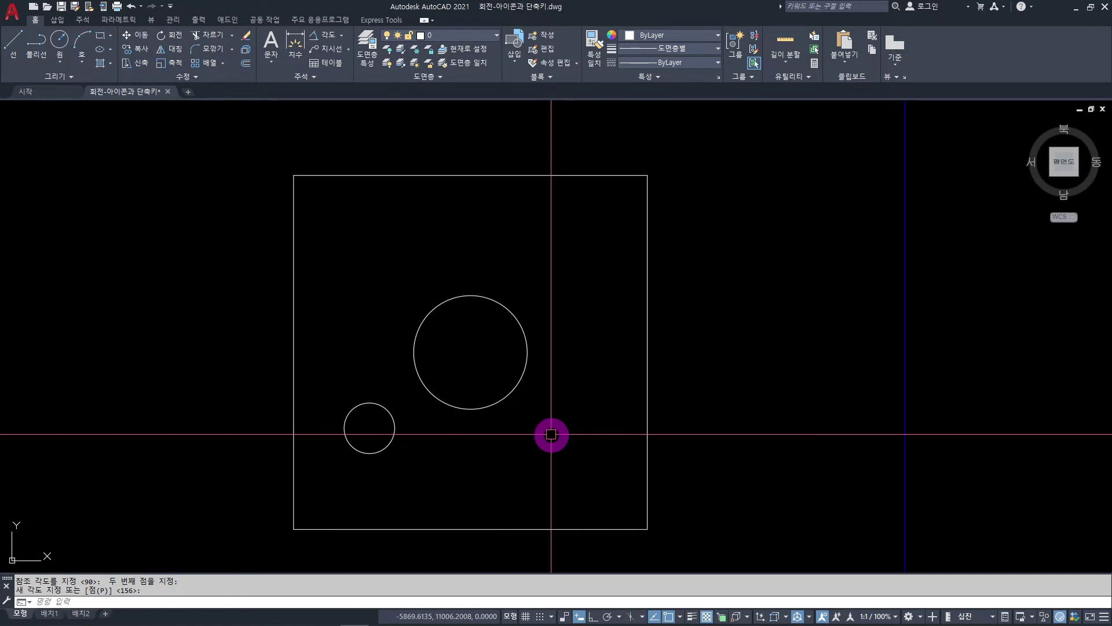
pyautogui.click(387, 449)
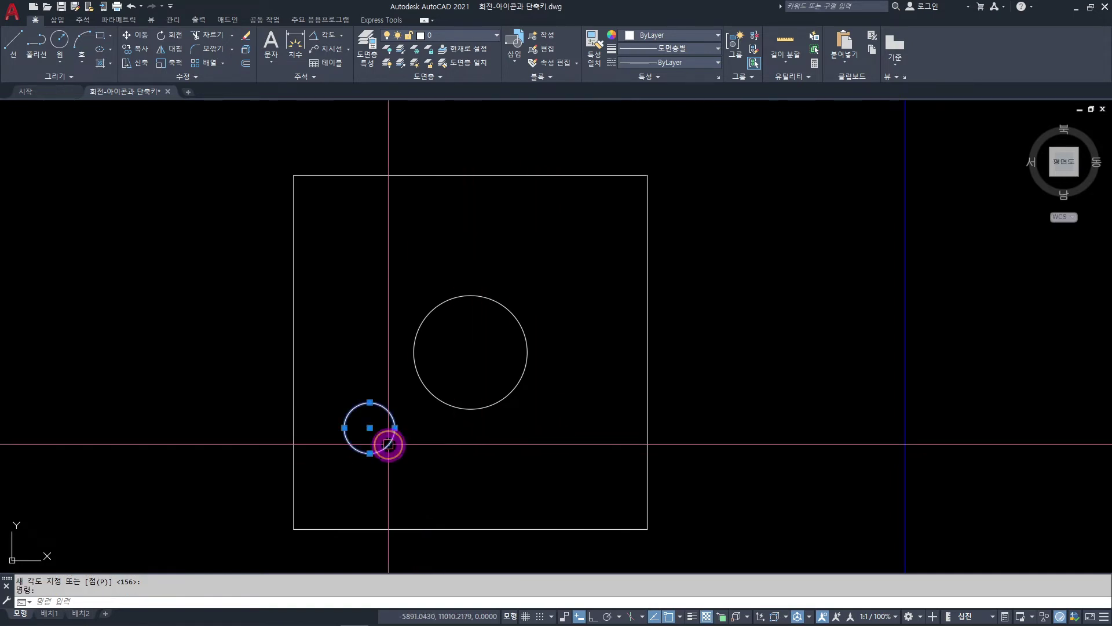
pyautogui.write('RO')
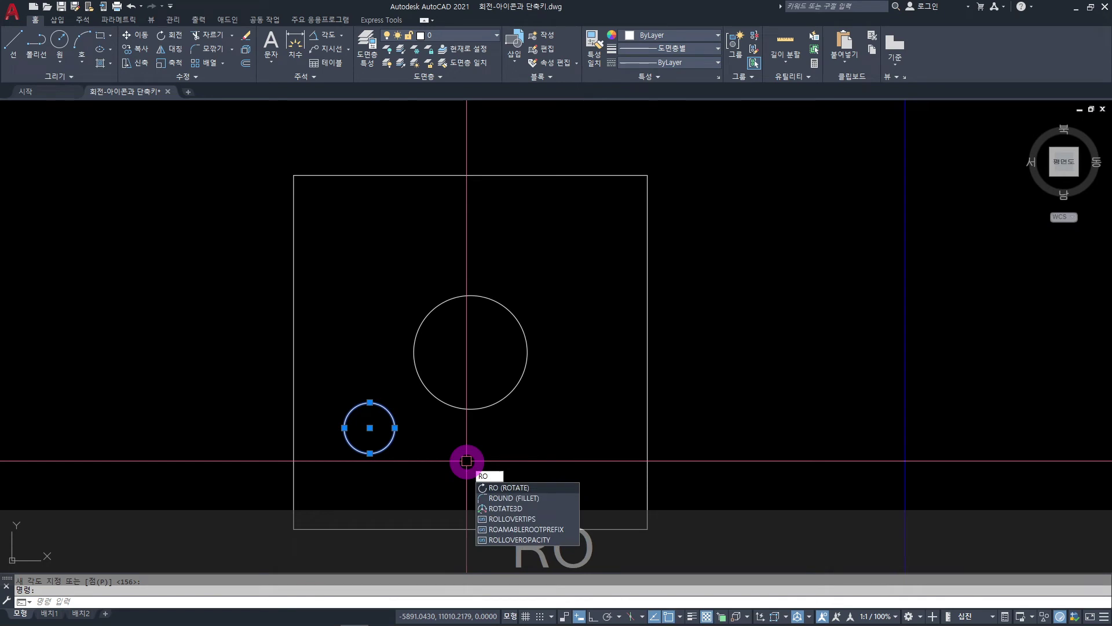
pyautogui.press('space')
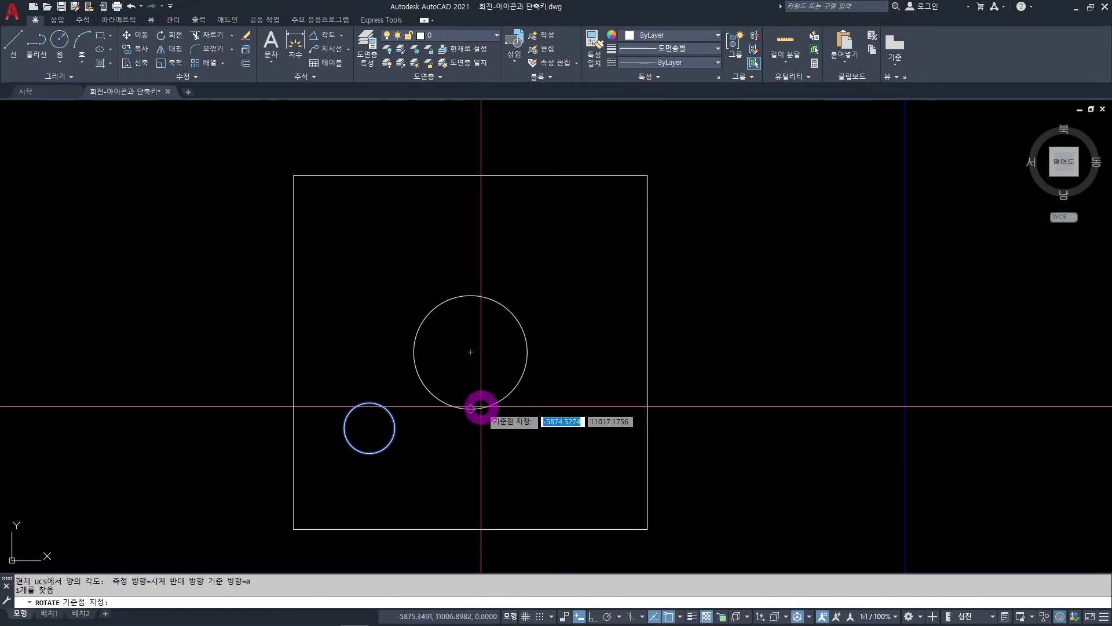
pyautogui.click(471, 351)
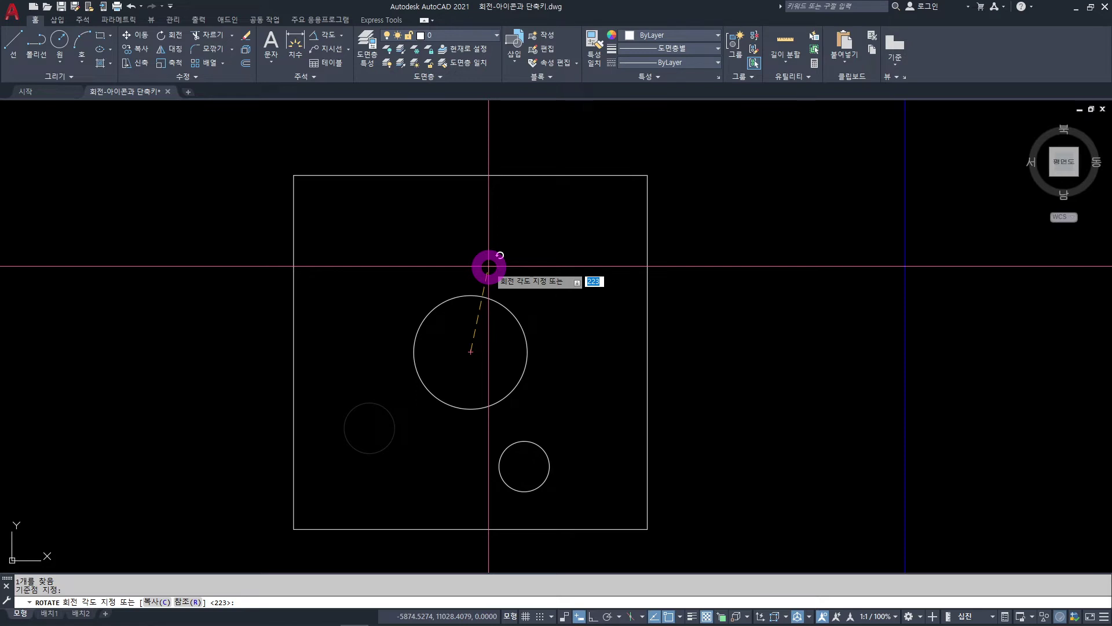
pyautogui.write('4')
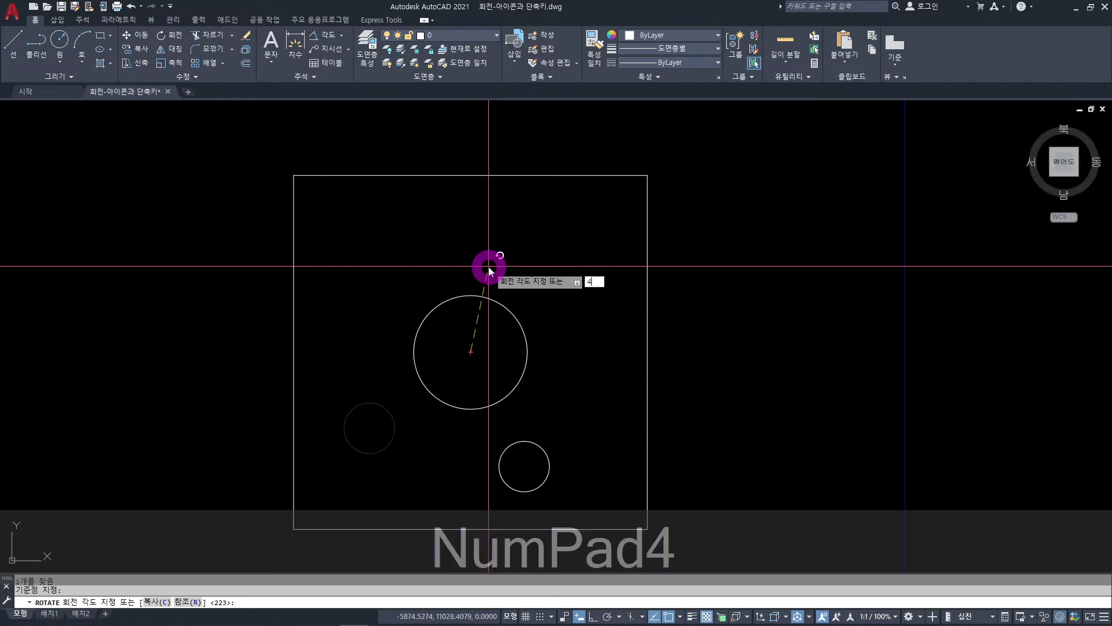
pyautogui.write('5')
pyautogui.press('Return')
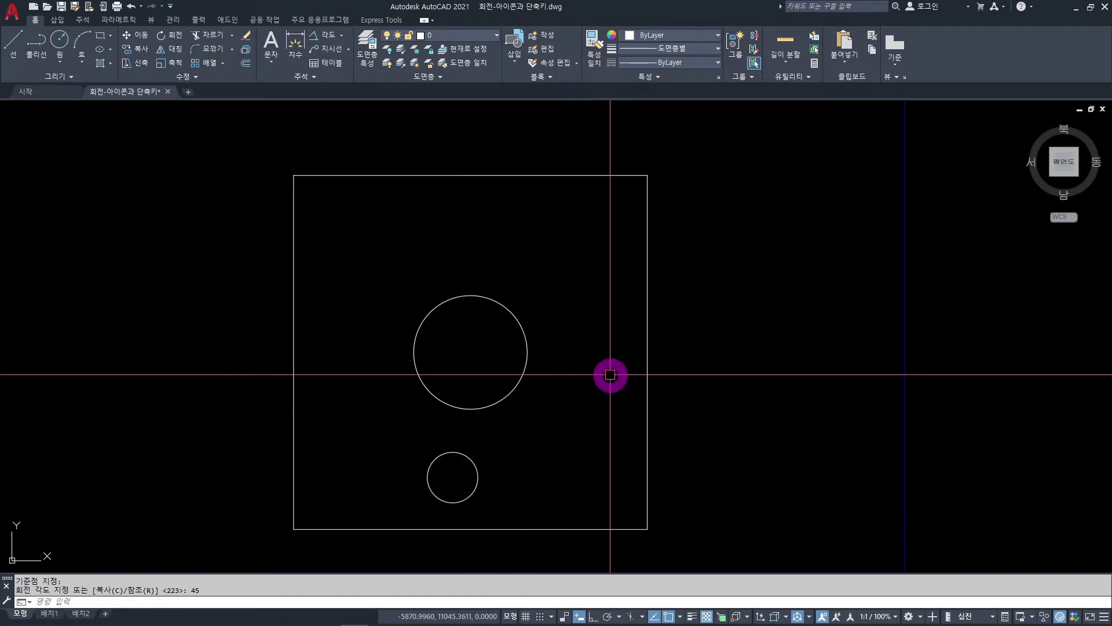
# - Rotate a copy of the square part's small circle by 45 degrees about the large circle's centre
pyautogui.click(507, 457)
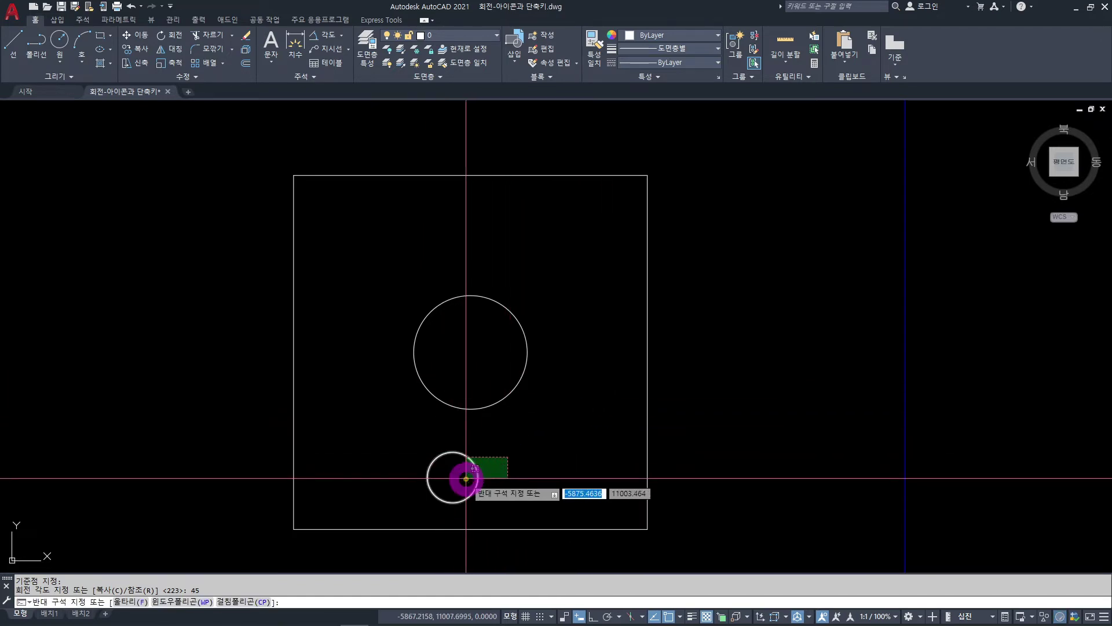
pyautogui.click(466, 479)
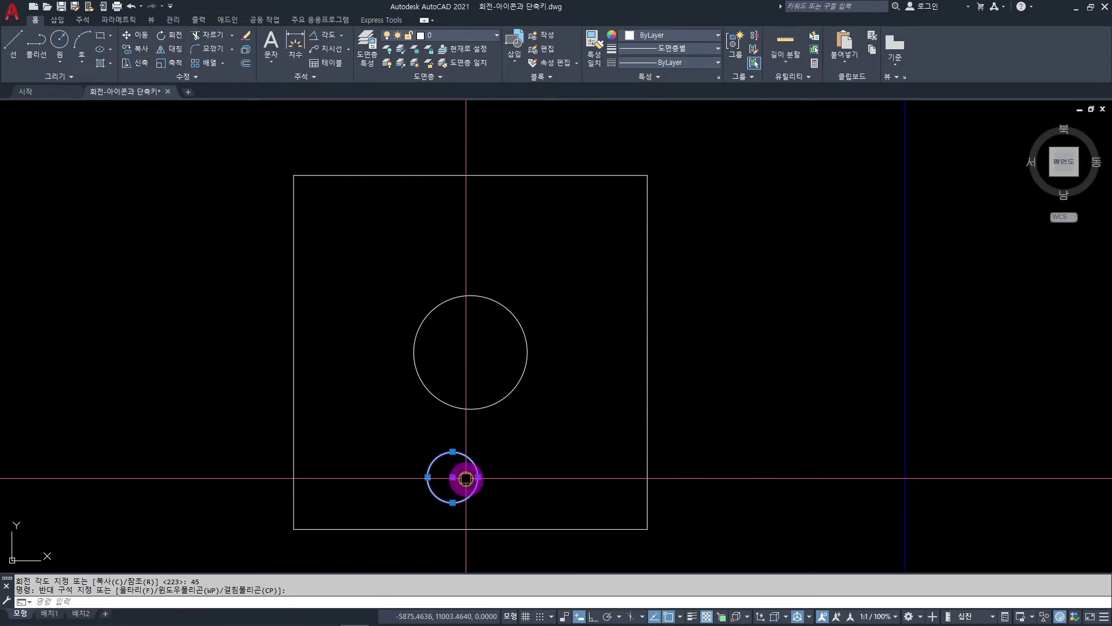
pyautogui.click(178, 39)
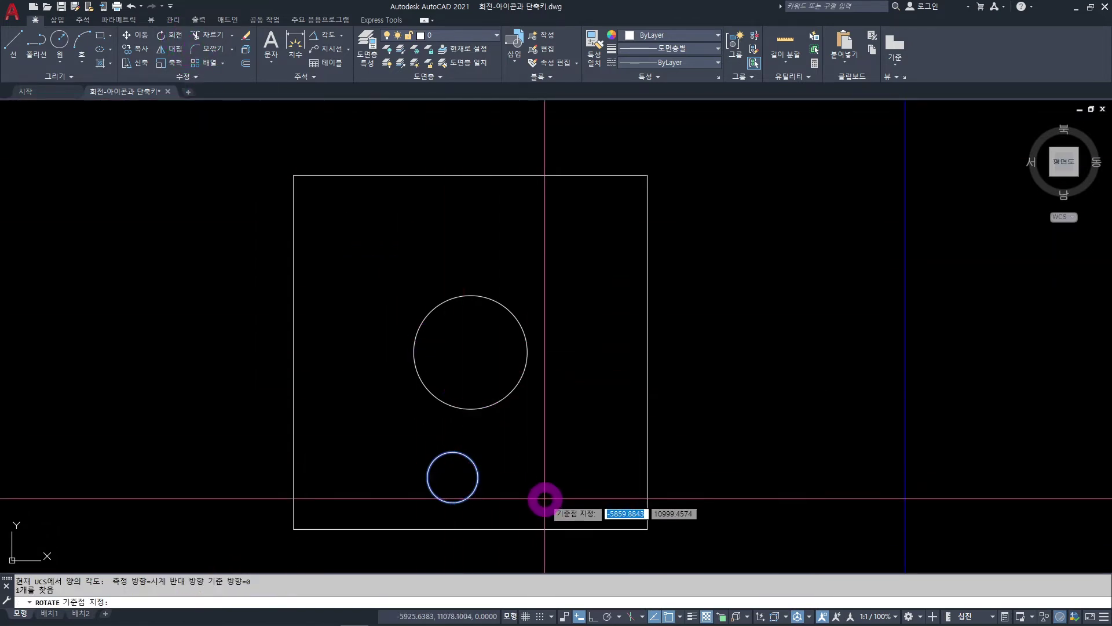
pyautogui.click(470, 352)
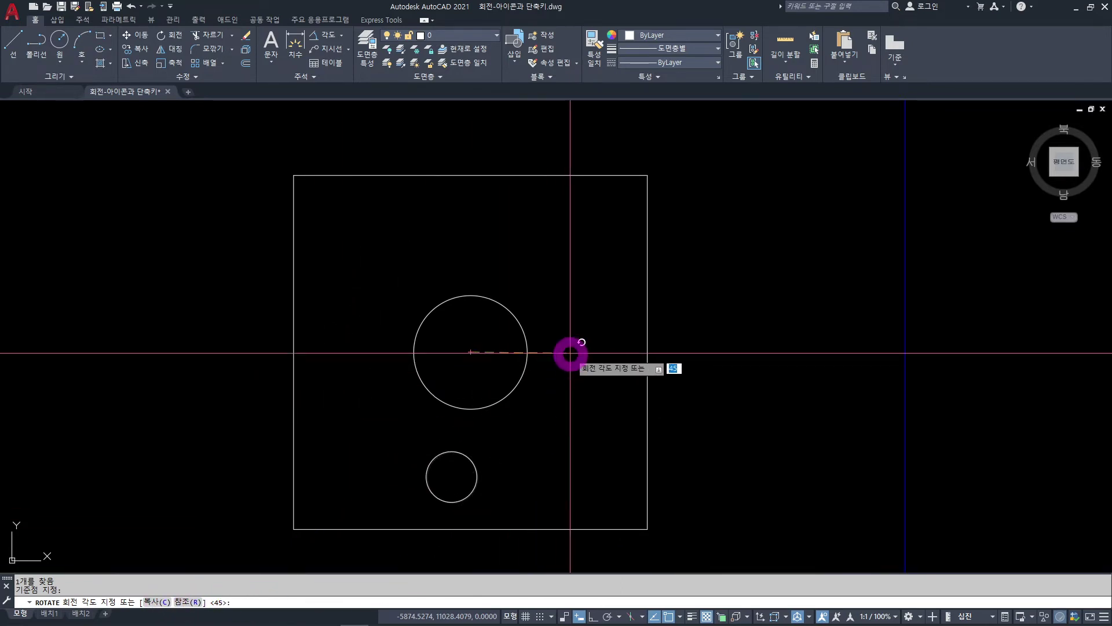
pyautogui.press('c')
pyautogui.press('space')
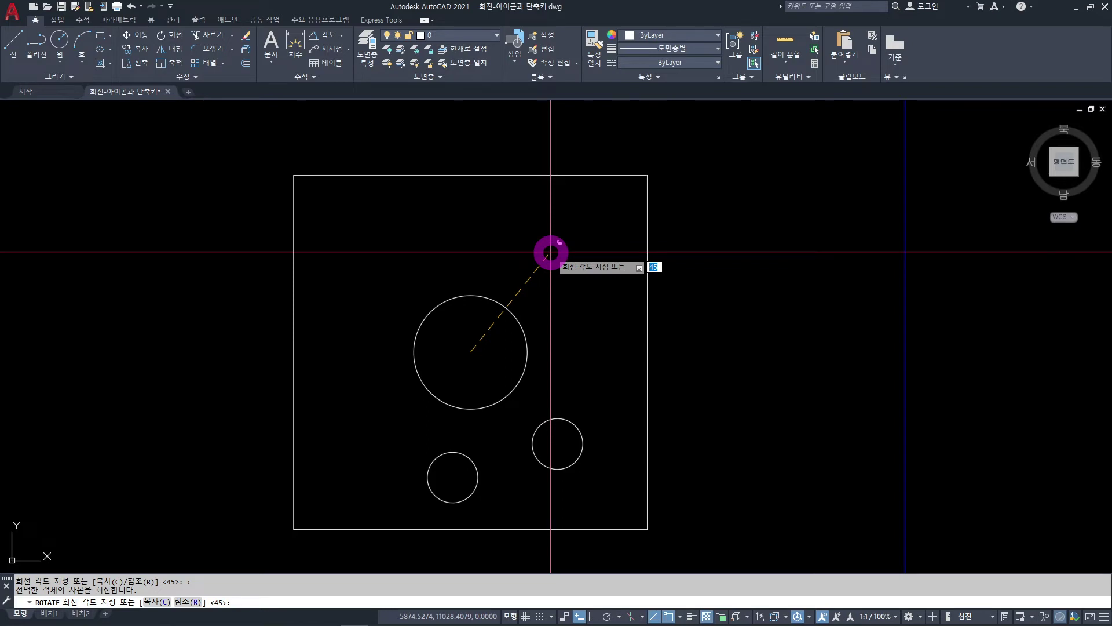
pyautogui.write('45')
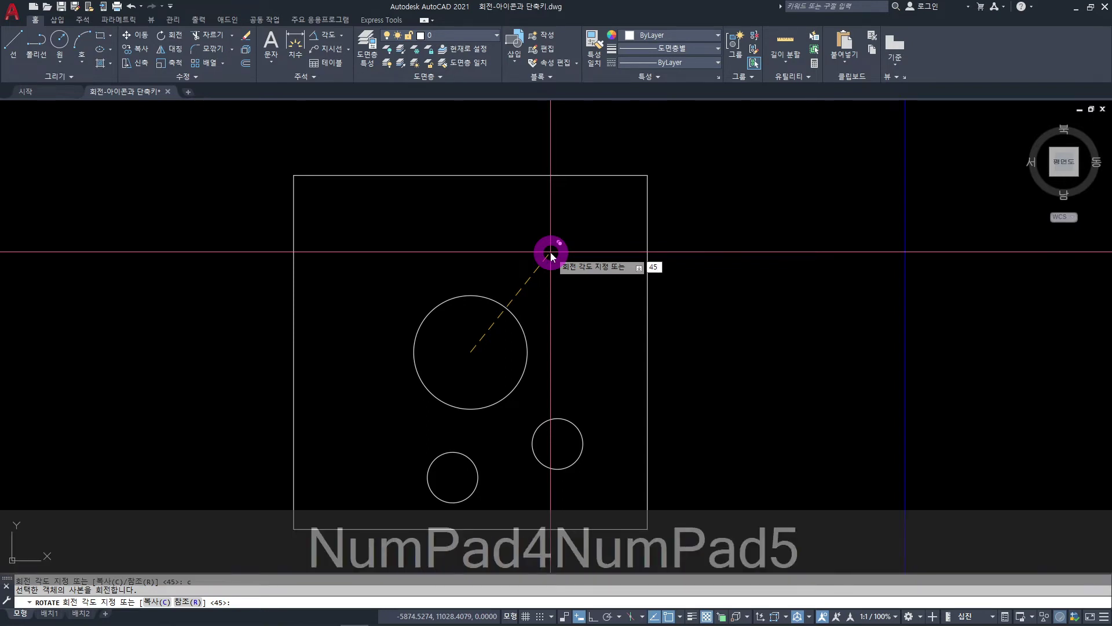
pyautogui.press('Return')
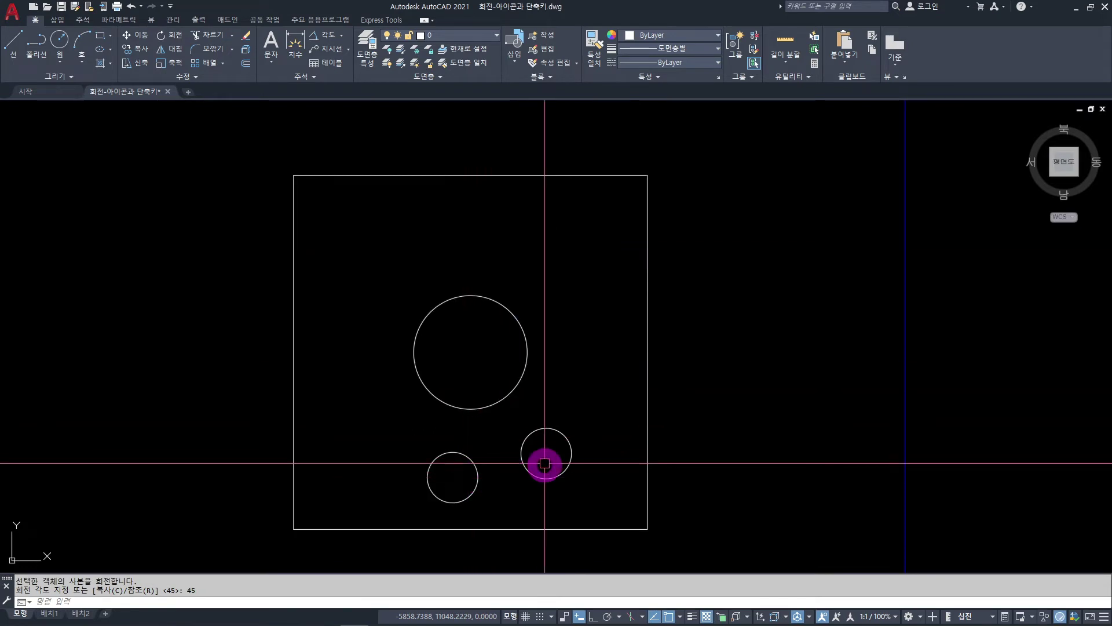
pyautogui.click(466, 499)
pyautogui.click(546, 478)
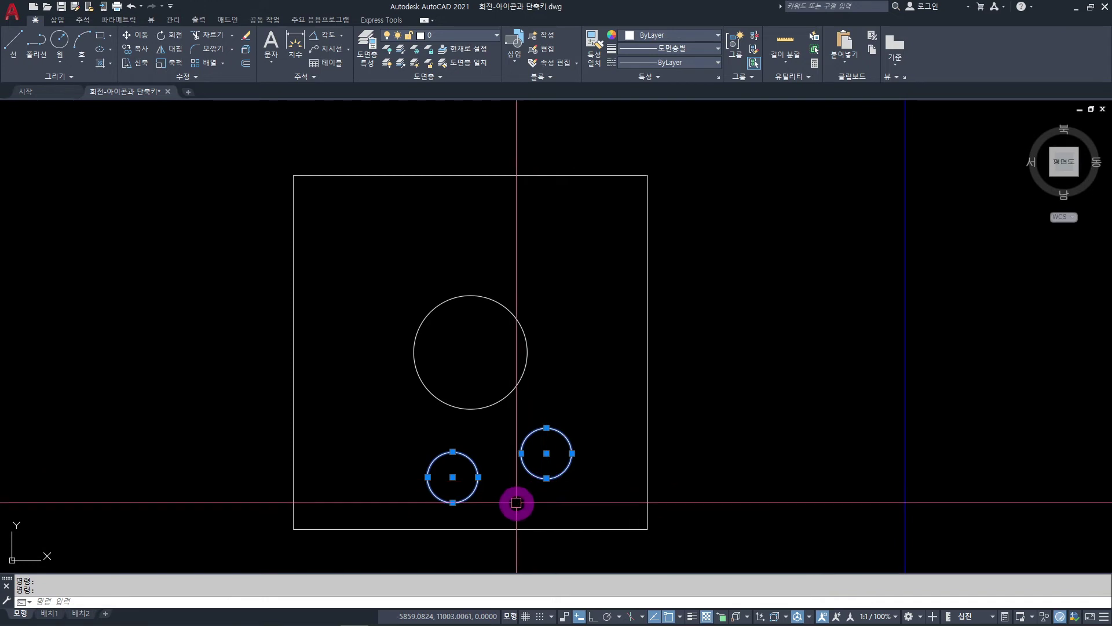
pyautogui.press('Escape')
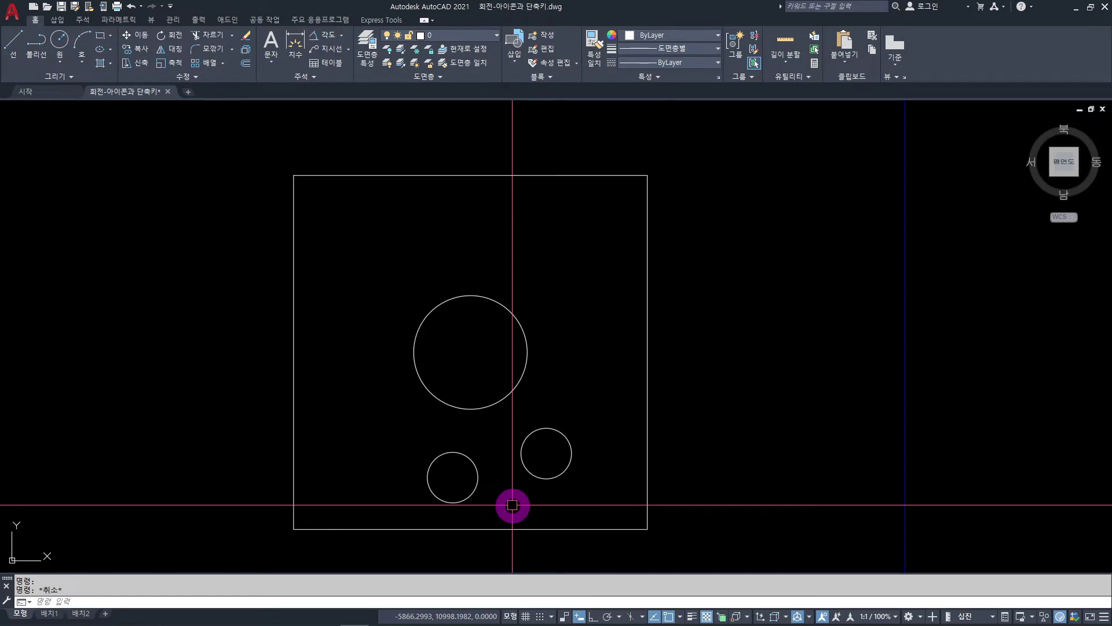
# - Draw two circles concentric with the large circle, about 20.06 and 30 in radius, touching the small circles' inner and outer edges
pyautogui.click(58, 42)
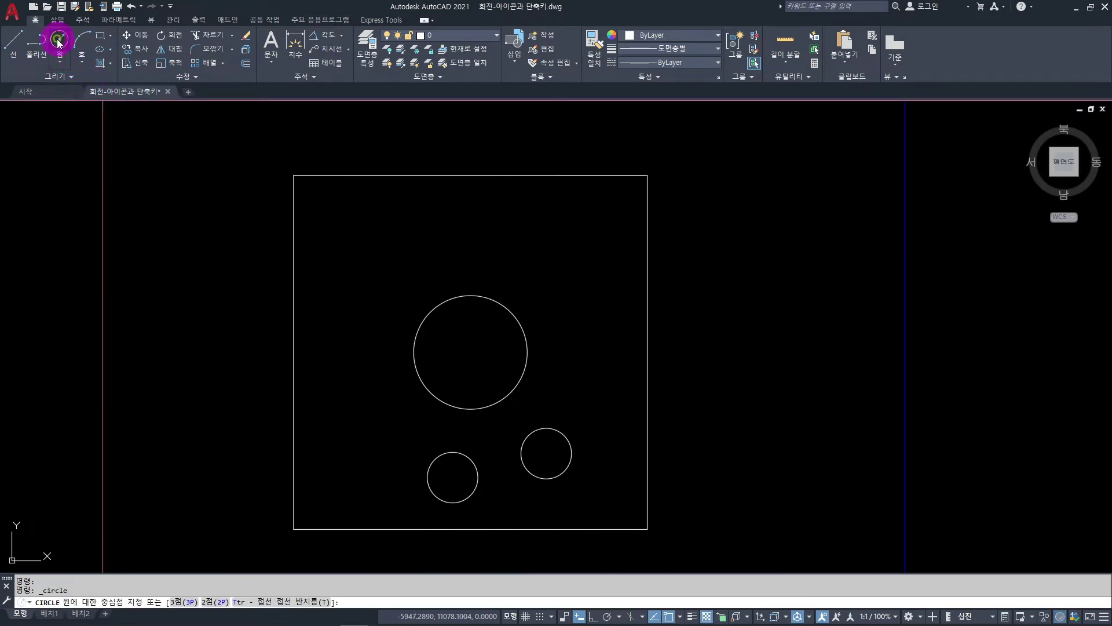
pyautogui.click(470, 352)
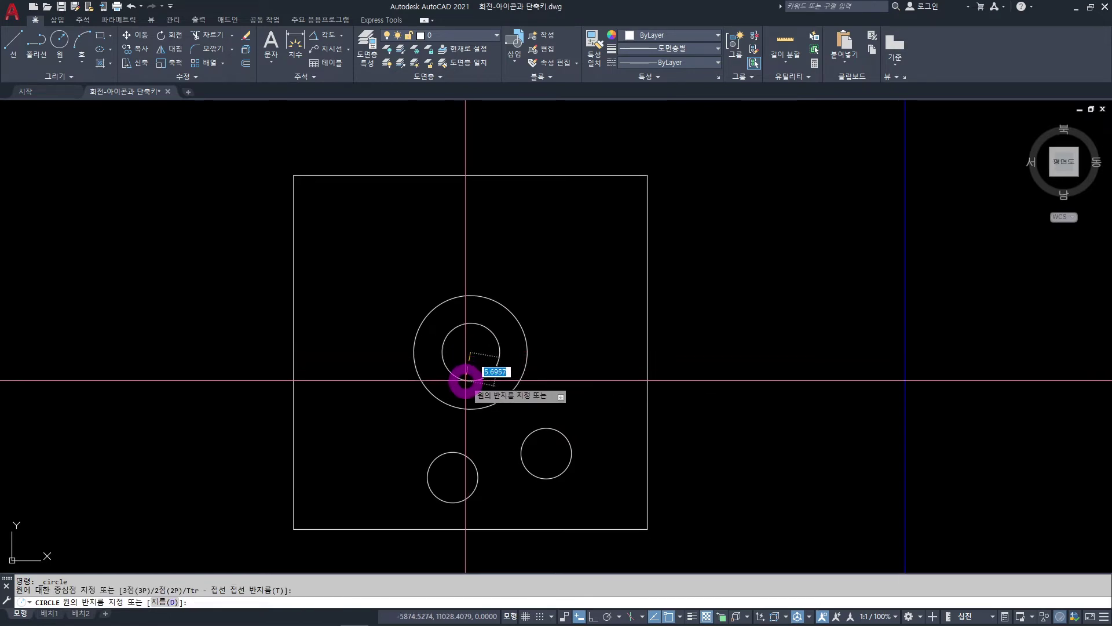
pyautogui.click(452, 451)
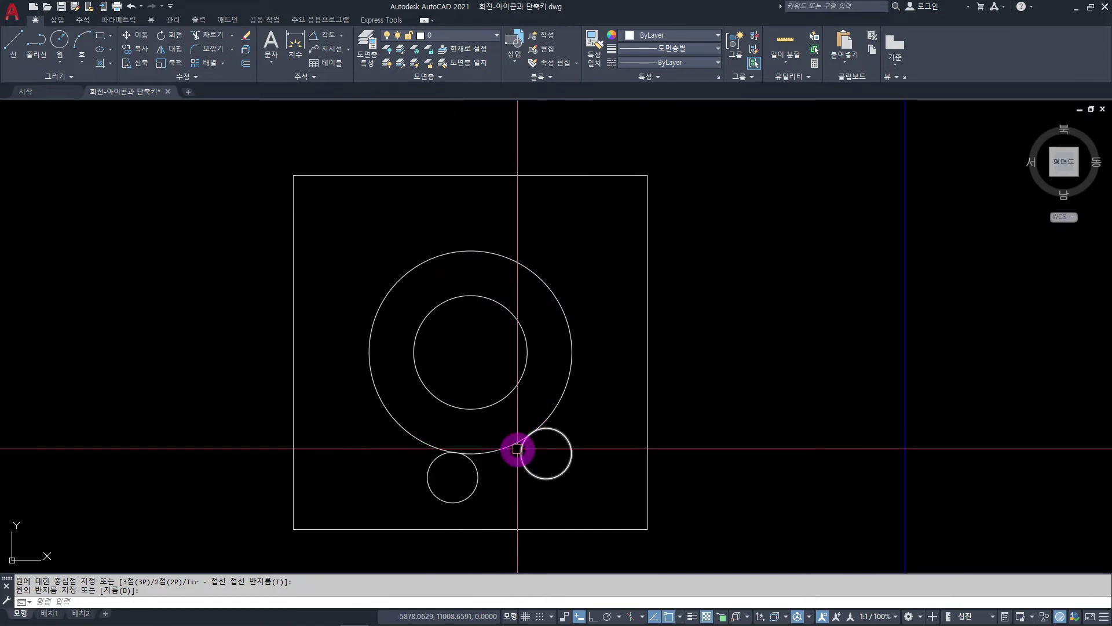
pyautogui.press('space')
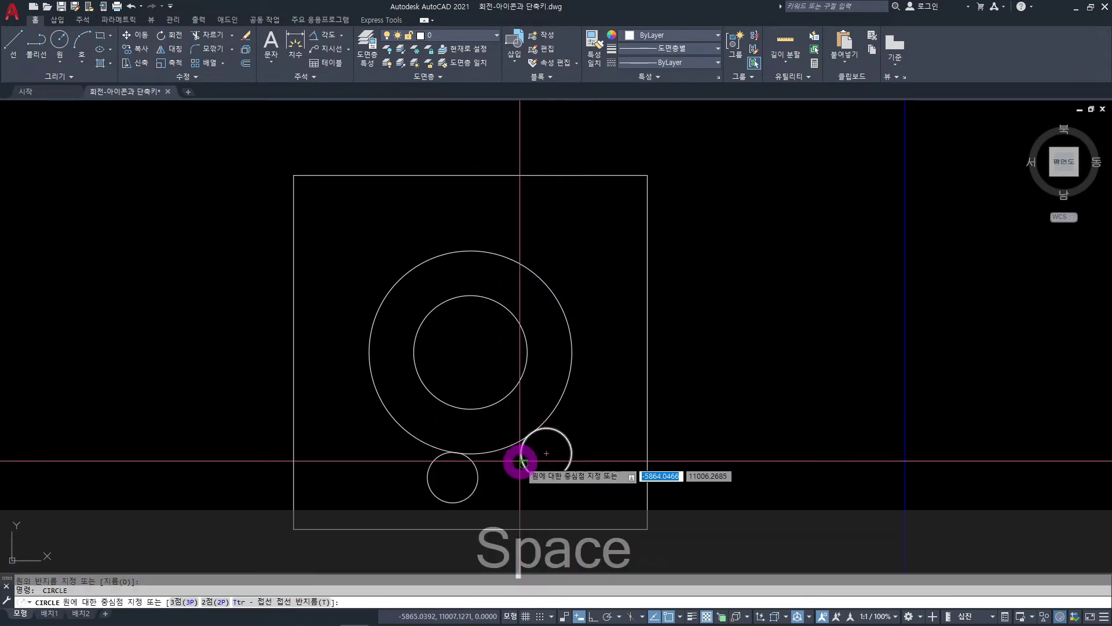
pyautogui.click(470, 352)
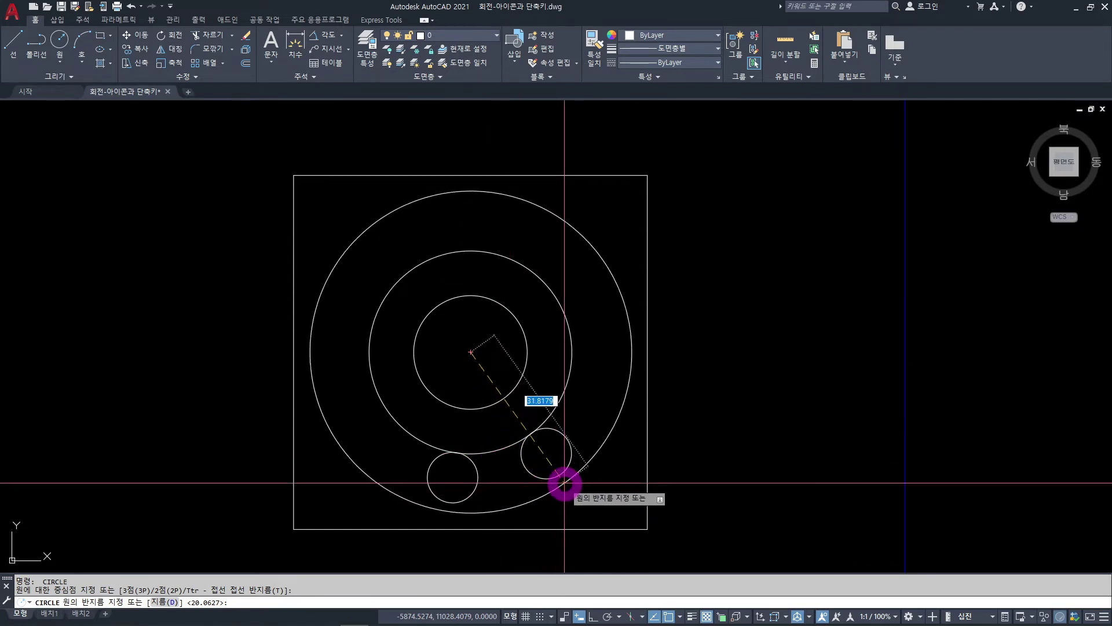
pyautogui.write('30')
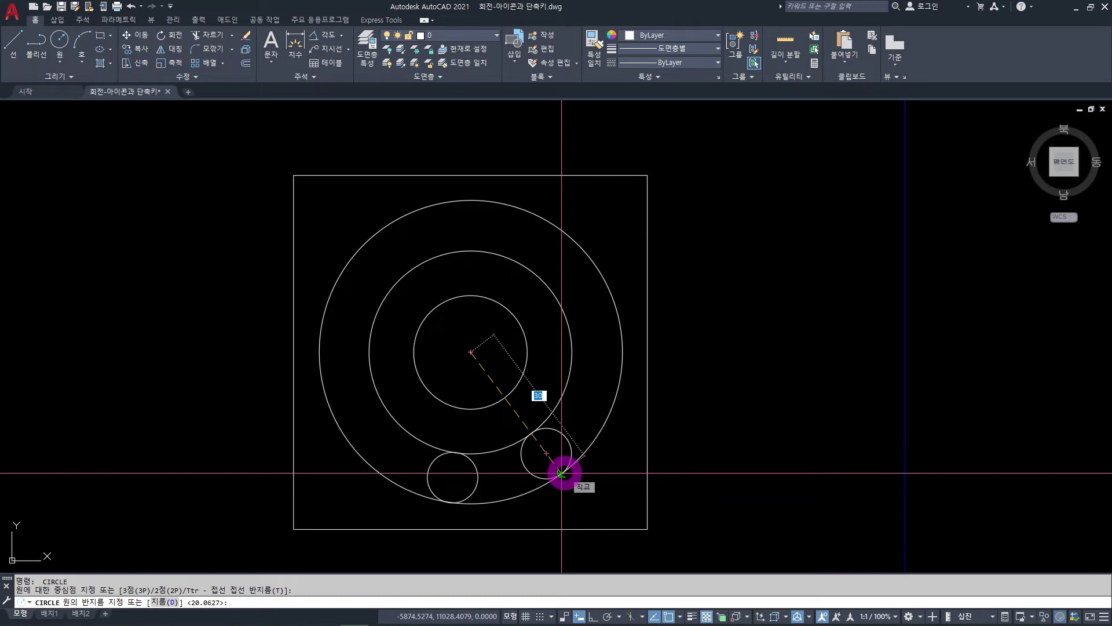
pyautogui.press('Return')
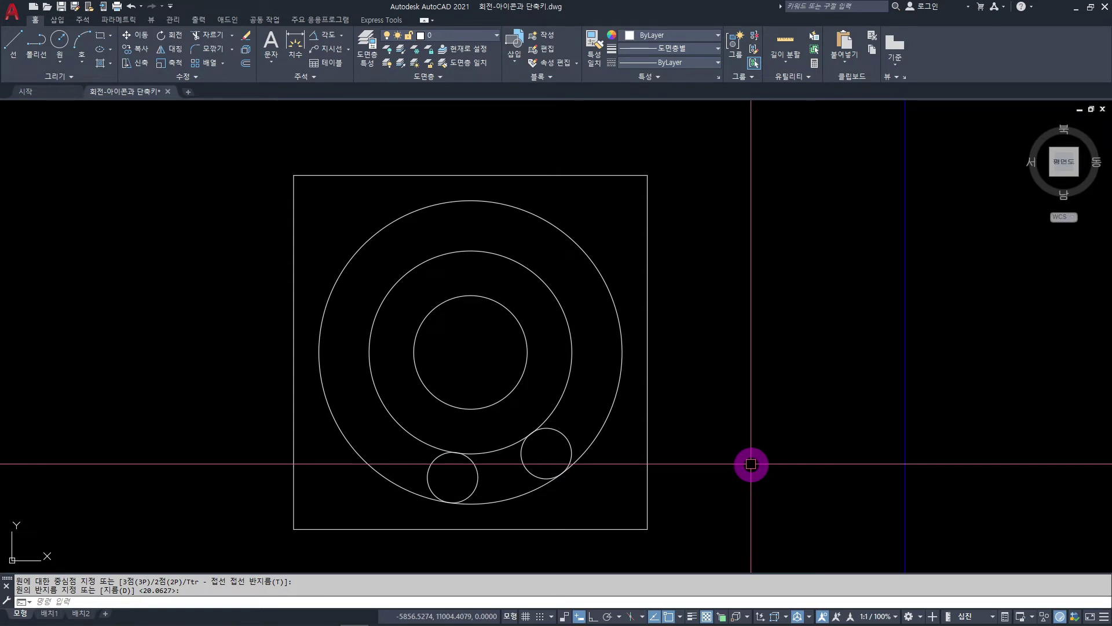
# - Trim the two new concentric circles and the small circles' inner arcs to leave a closed curved slot below the large circle
pyautogui.write('TR')
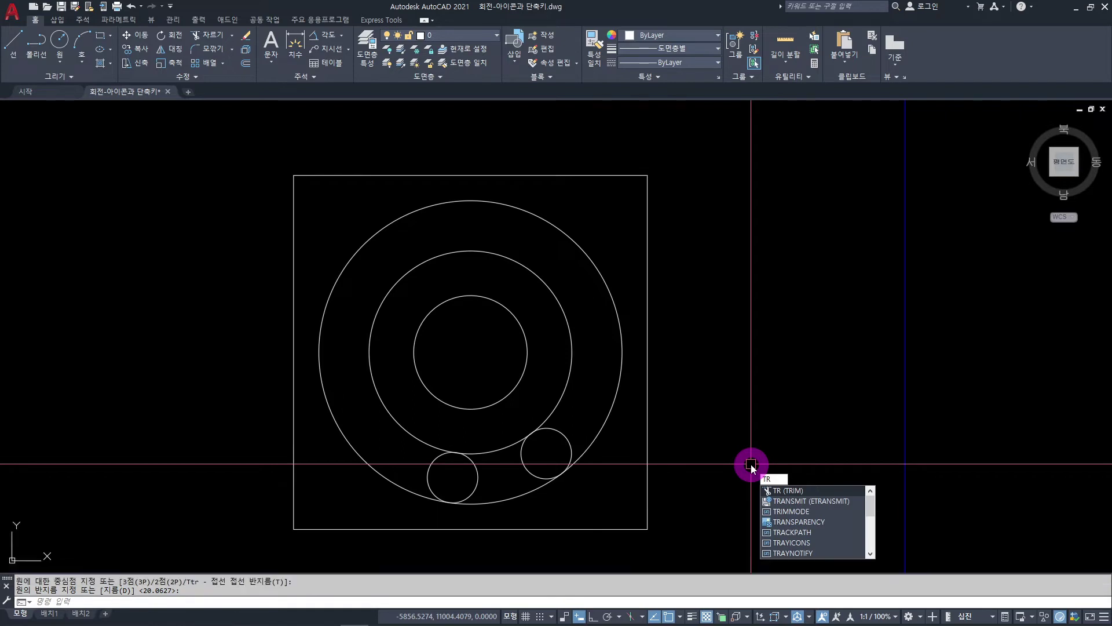
pyautogui.press('space')
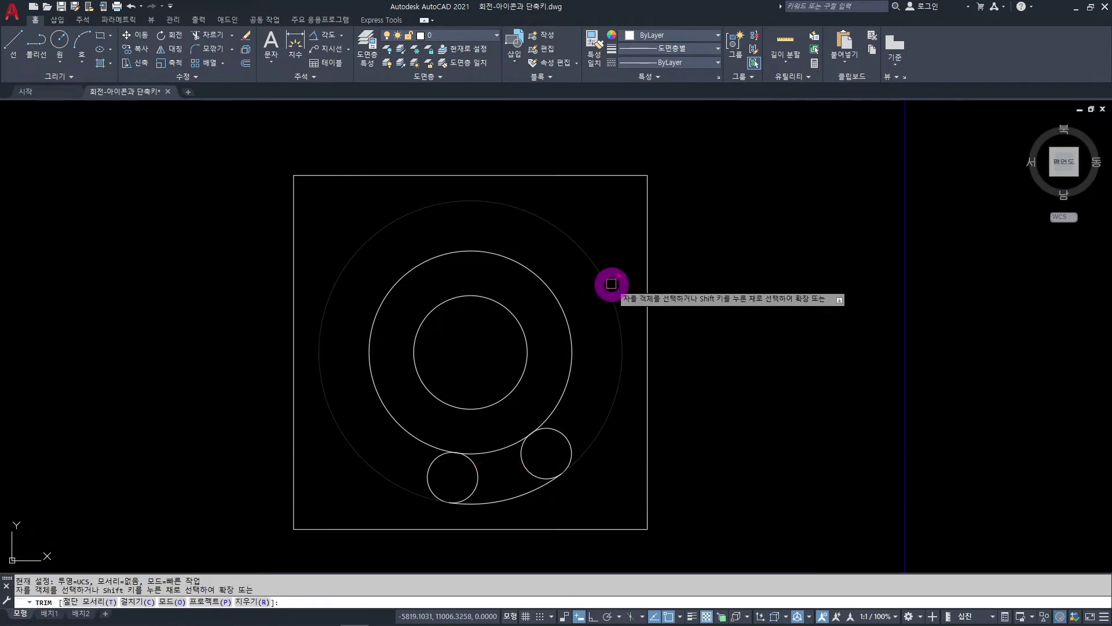
pyautogui.click(619, 313)
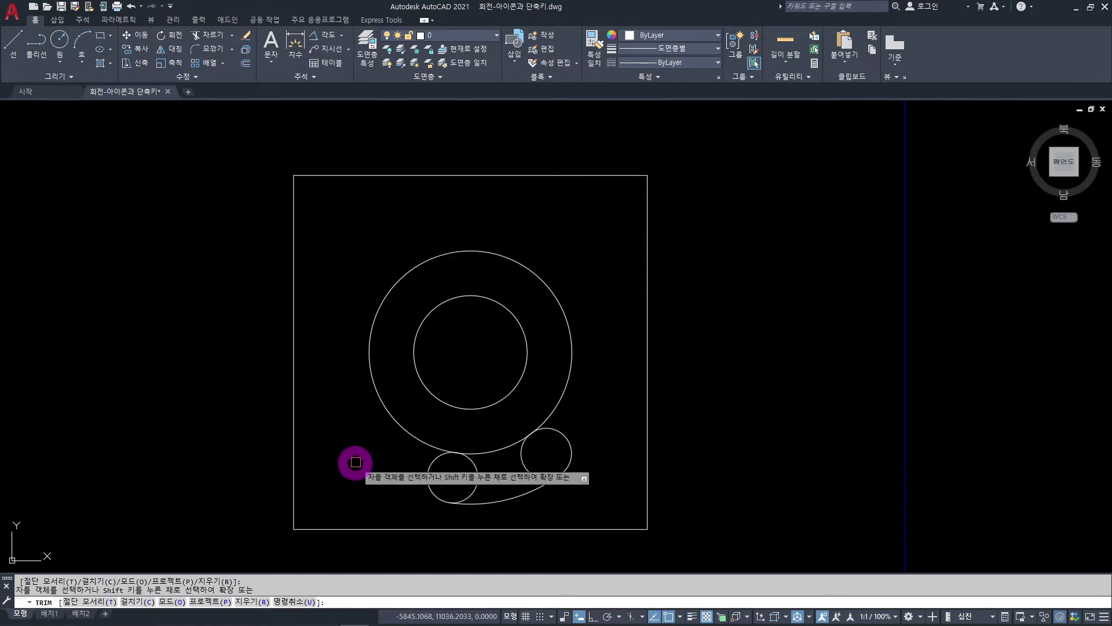
pyautogui.click(397, 424)
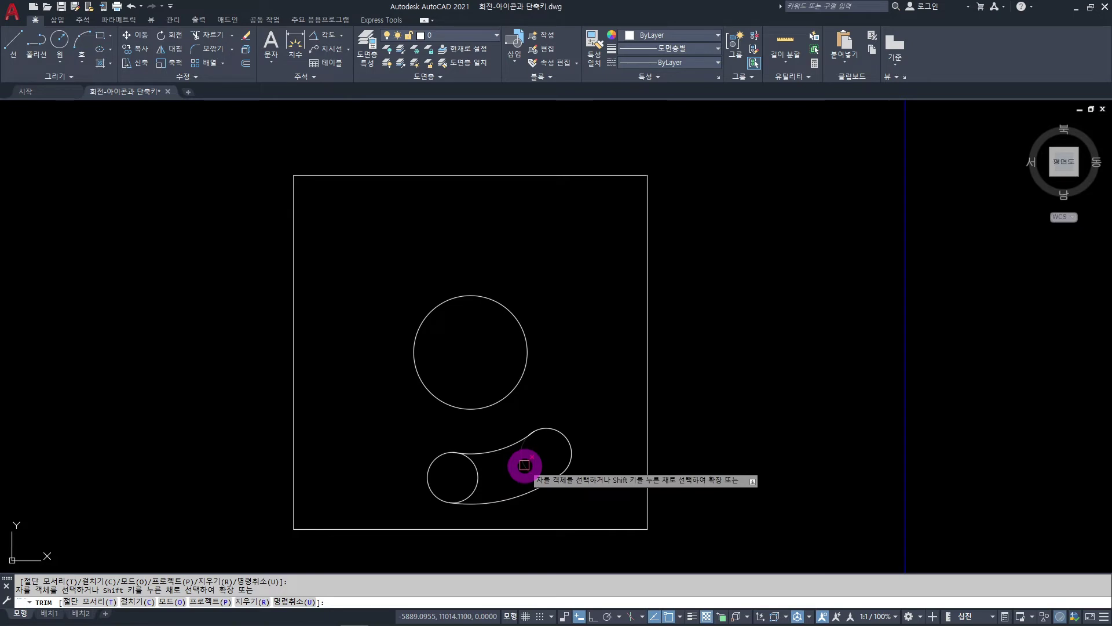
pyautogui.click(525, 464)
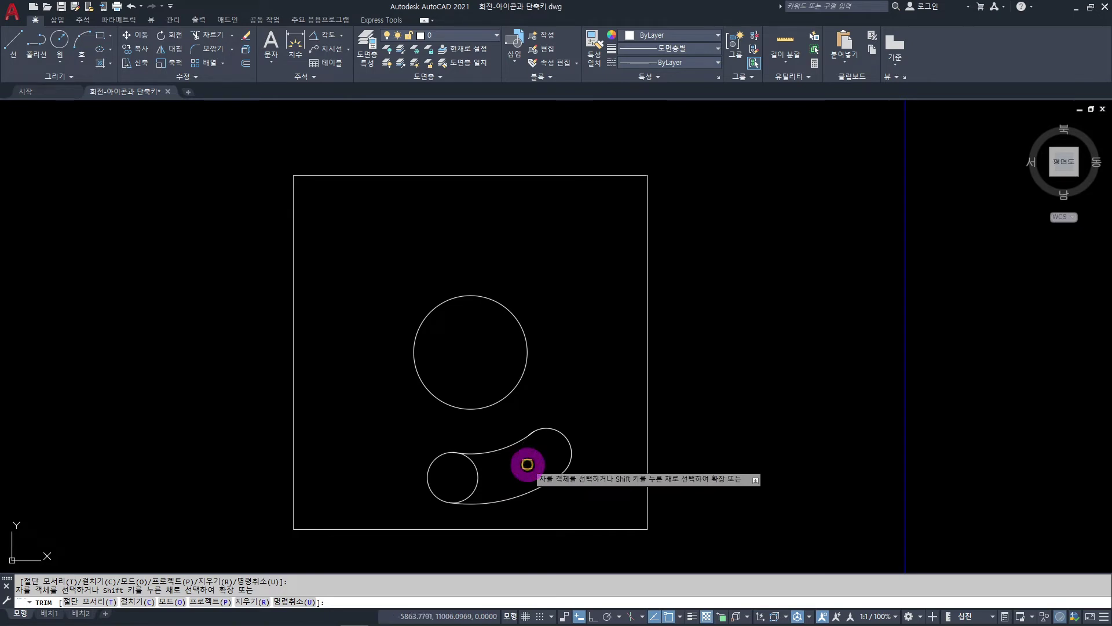
pyautogui.click(473, 465)
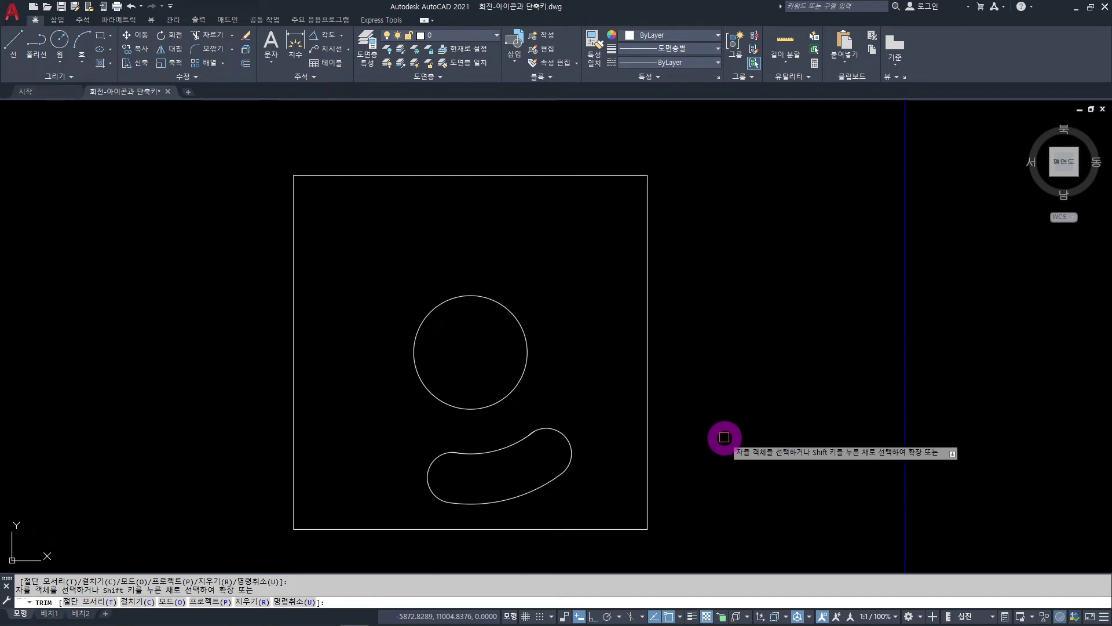
pyautogui.press('Escape')
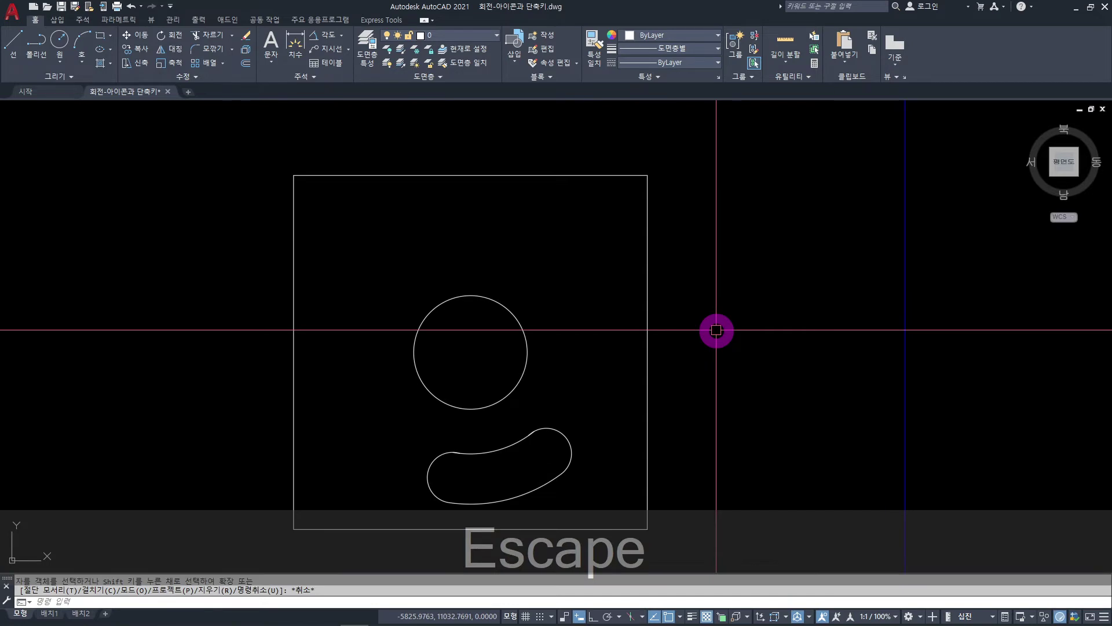
# - Copy the L-shaped side view with its dashed lines about 77 units upward, placing it above the original
pyautogui.scroll(-5, 716, 330)
pyautogui.moveTo(790, 370); pyautogui.dragTo(368, 452, button='middle')
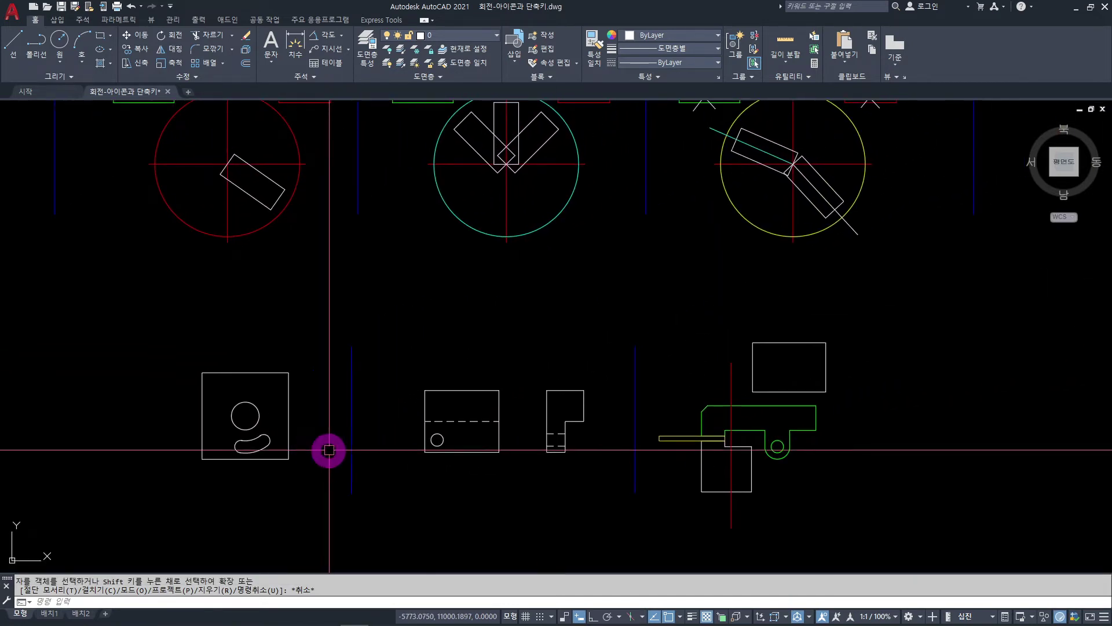
pyautogui.scroll(4, 462, 435)
pyautogui.moveTo(495, 448); pyautogui.dragTo(446, 462, button='middle')
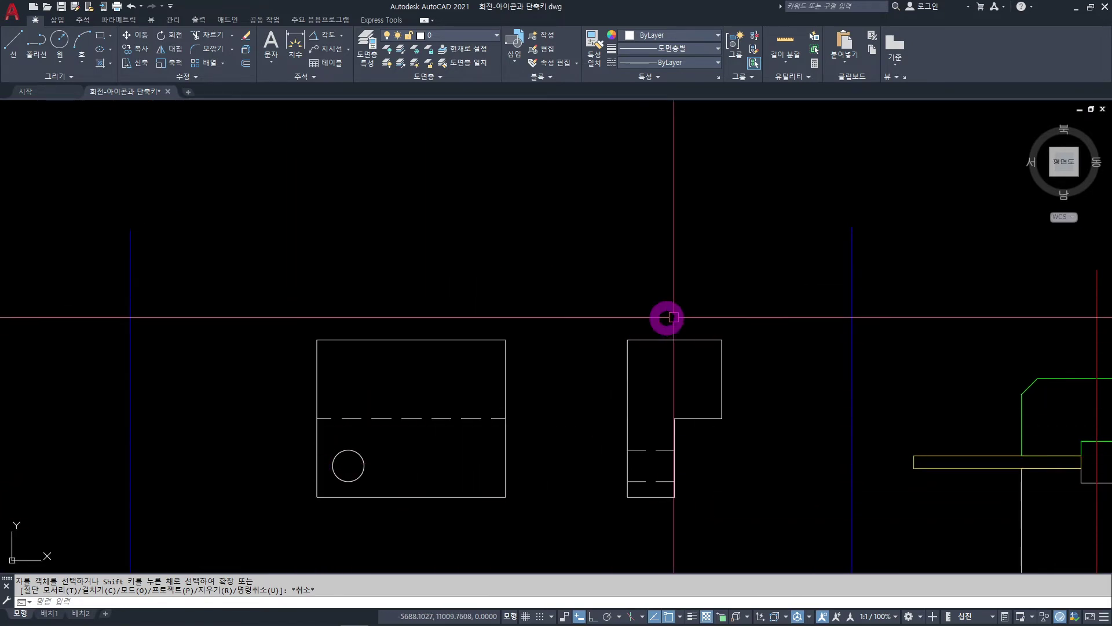
pyautogui.moveTo(552, 447); pyautogui.dragTo(576, 486, button='middle')
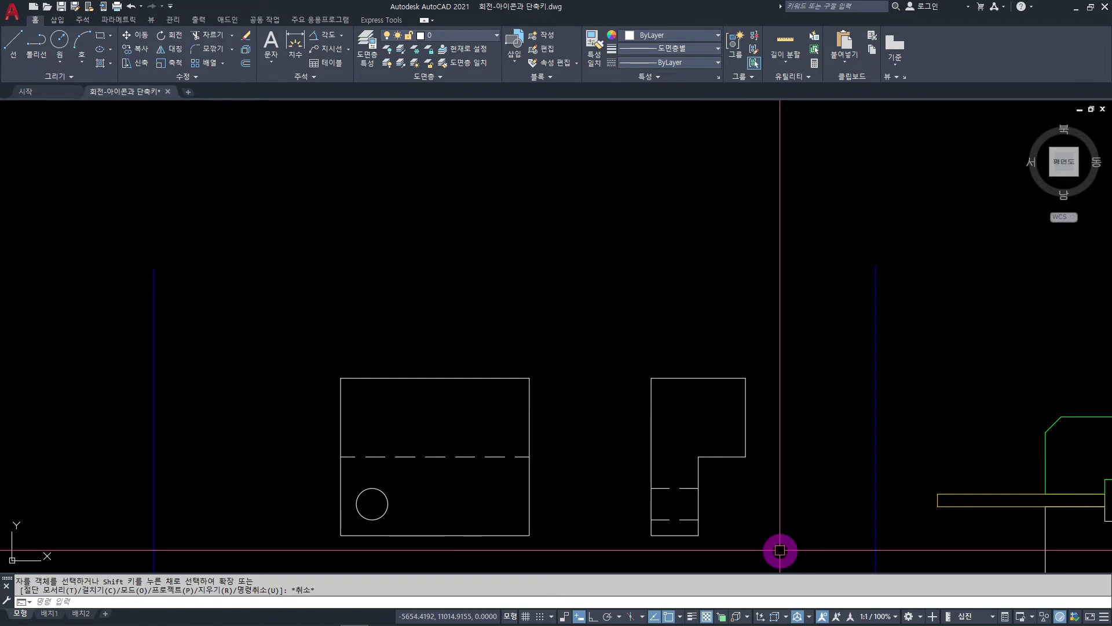
pyautogui.click(621, 352)
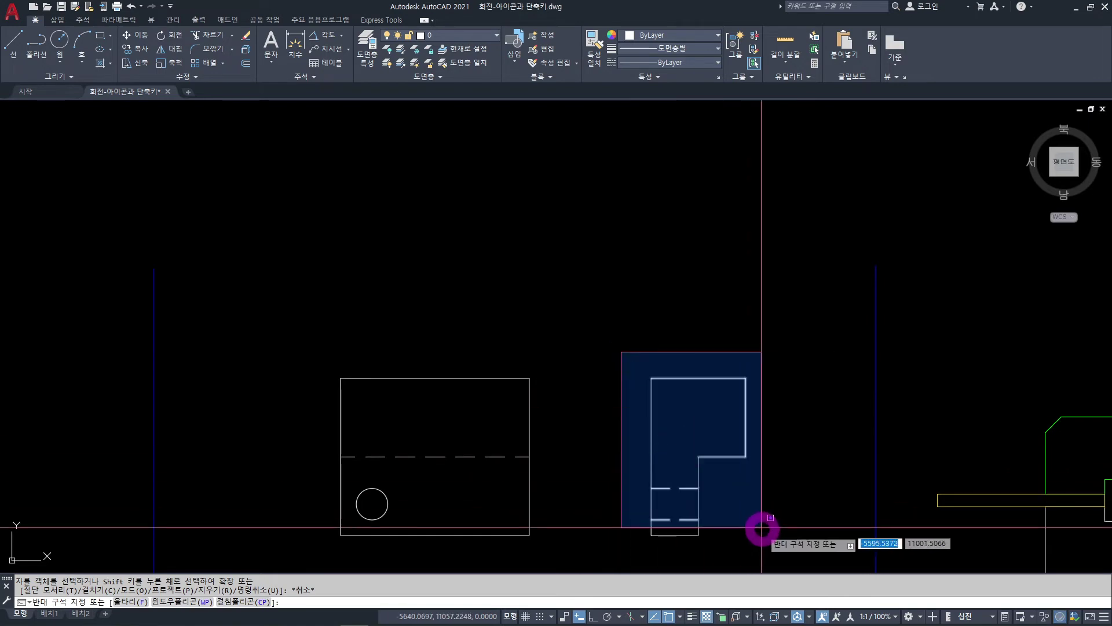
pyautogui.click(778, 558)
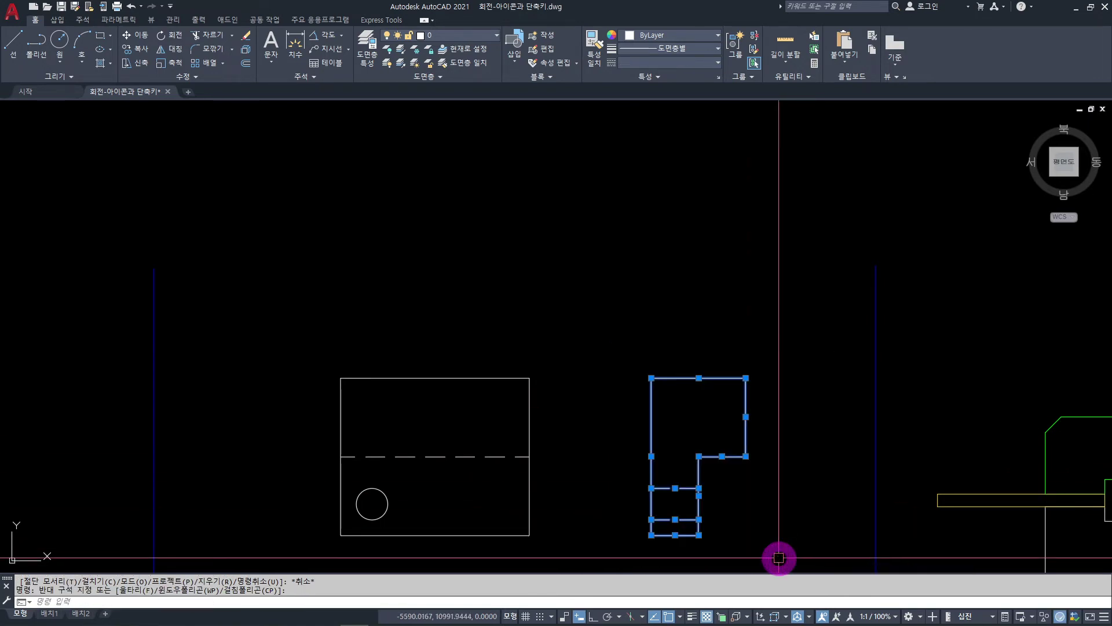
pyautogui.write('co')
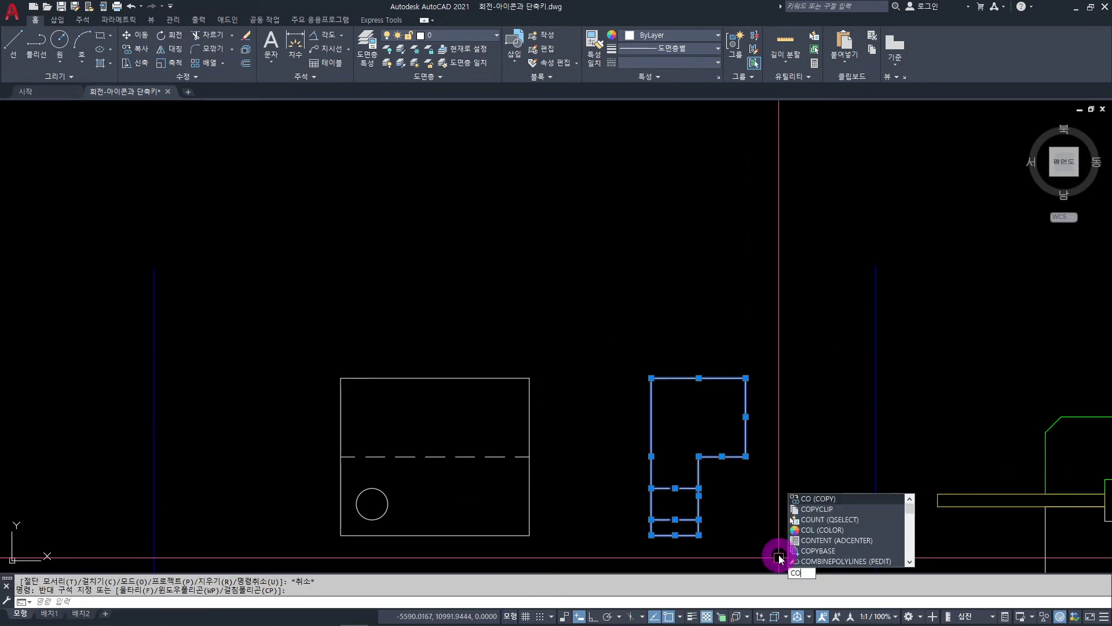
pyautogui.press('space')
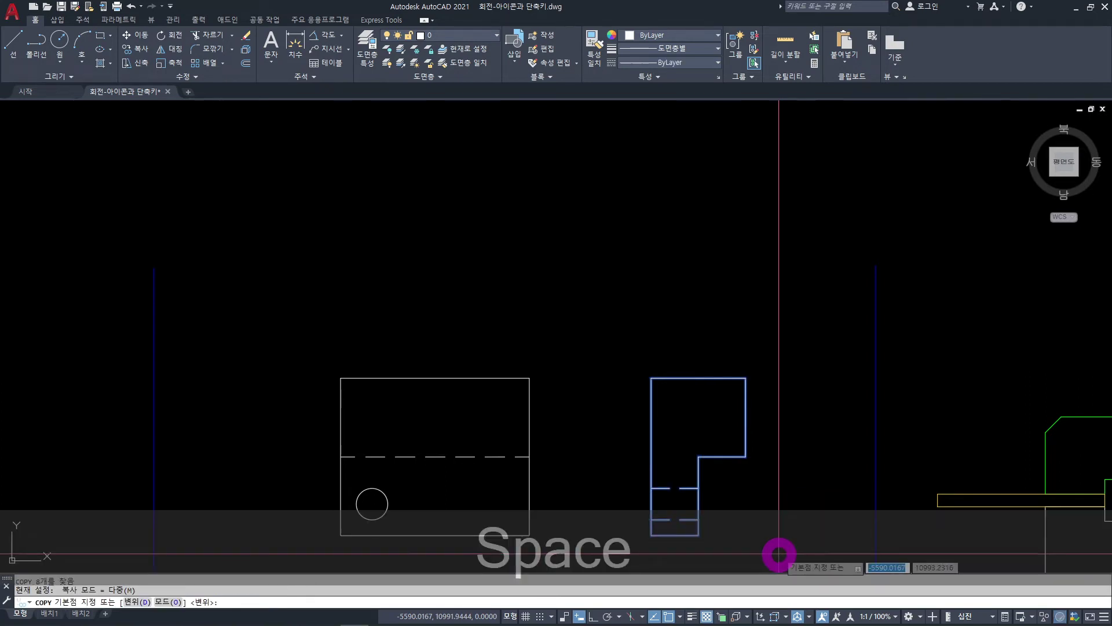
pyautogui.click(784, 467)
pyautogui.moveTo(777, 362); pyautogui.dragTo(768, 519, button='middle')
pyautogui.scroll(-2, 759, 470)
pyautogui.moveTo(752, 464); pyautogui.dragTo(735, 325, button='middle')
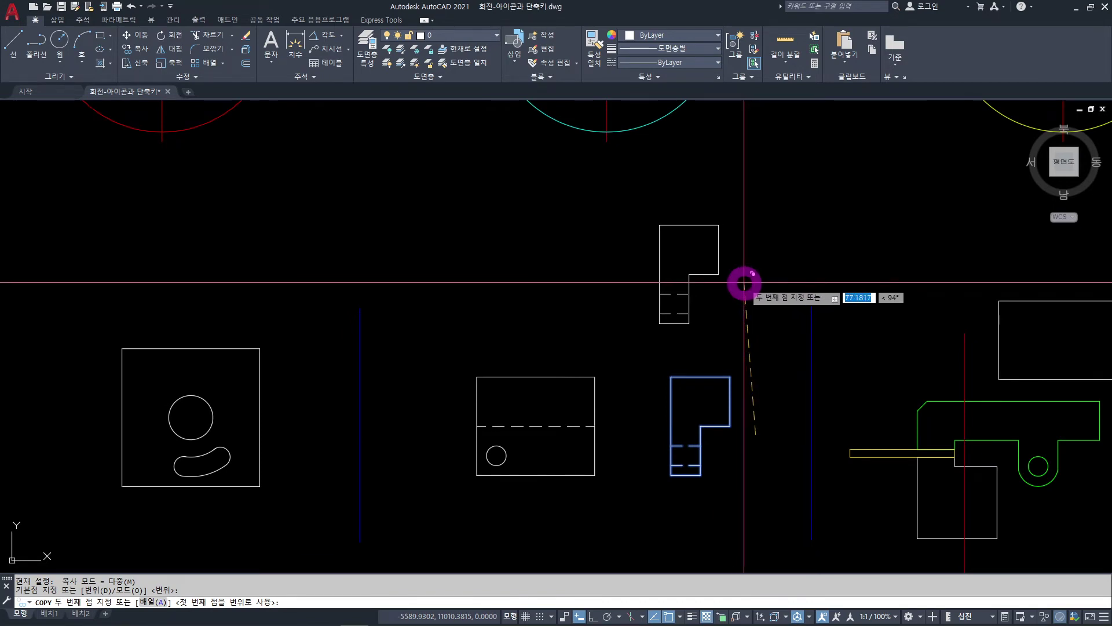
pyautogui.click(744, 282)
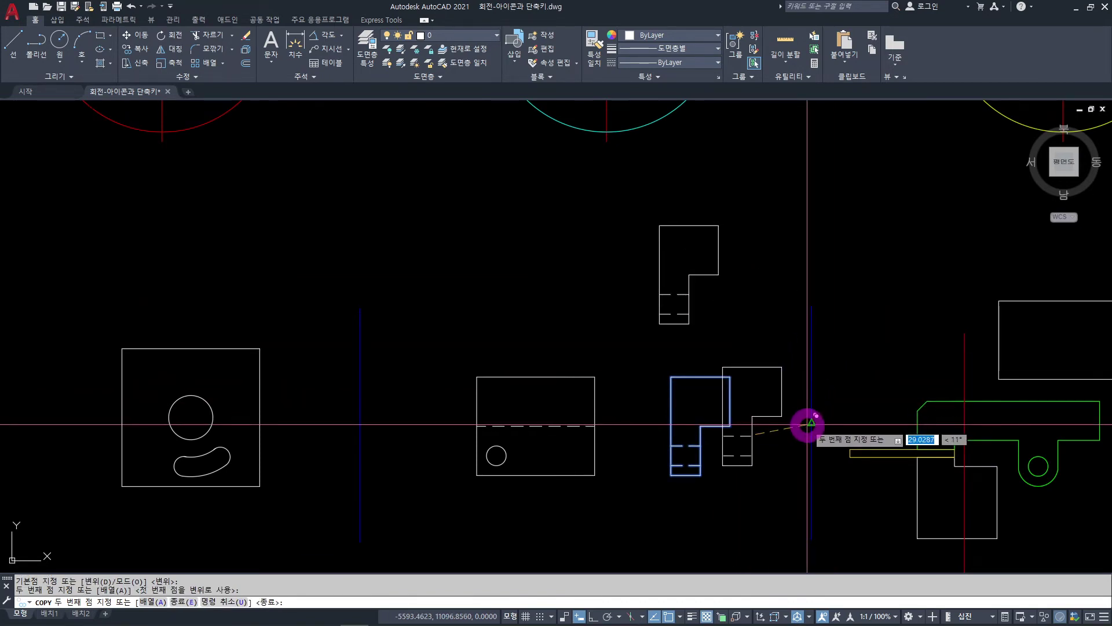
pyautogui.press('Escape')
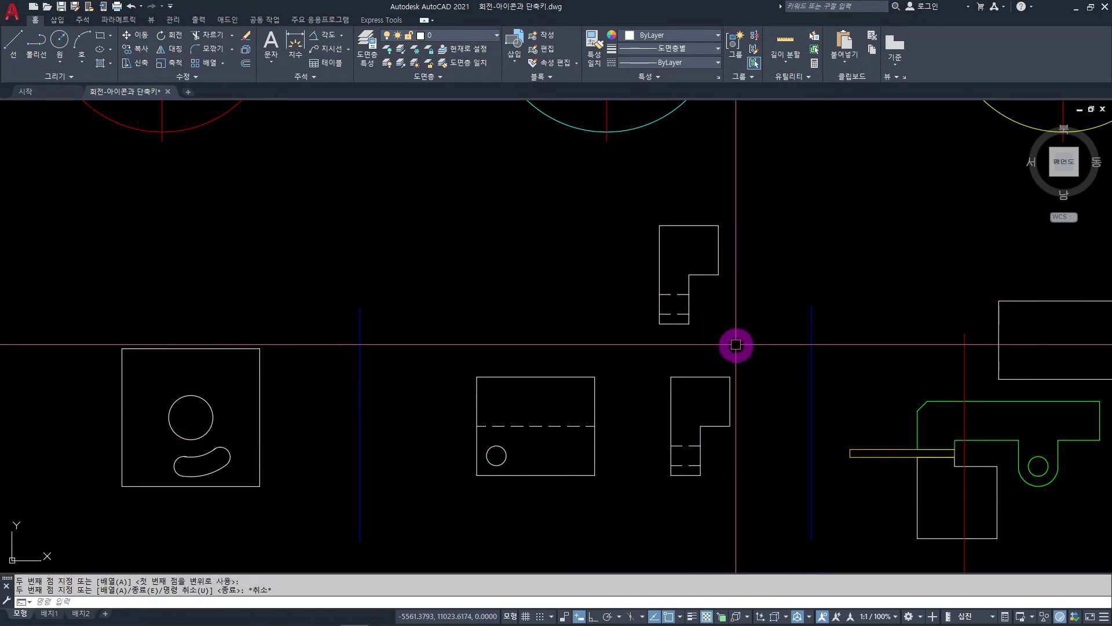
# - Rotate the copied upper side view 90 degrees with ortho on, about a base point at the middle of its wide block
pyautogui.moveTo(734, 341); pyautogui.dragTo(689, 362, button='middle')
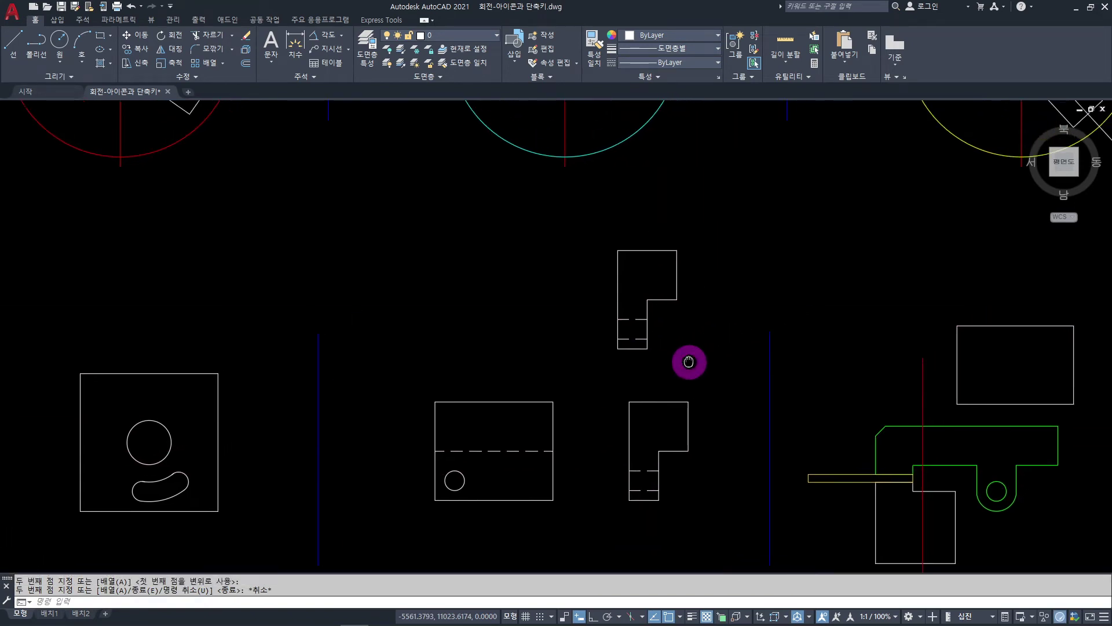
pyautogui.click(705, 231)
pyautogui.click(604, 366)
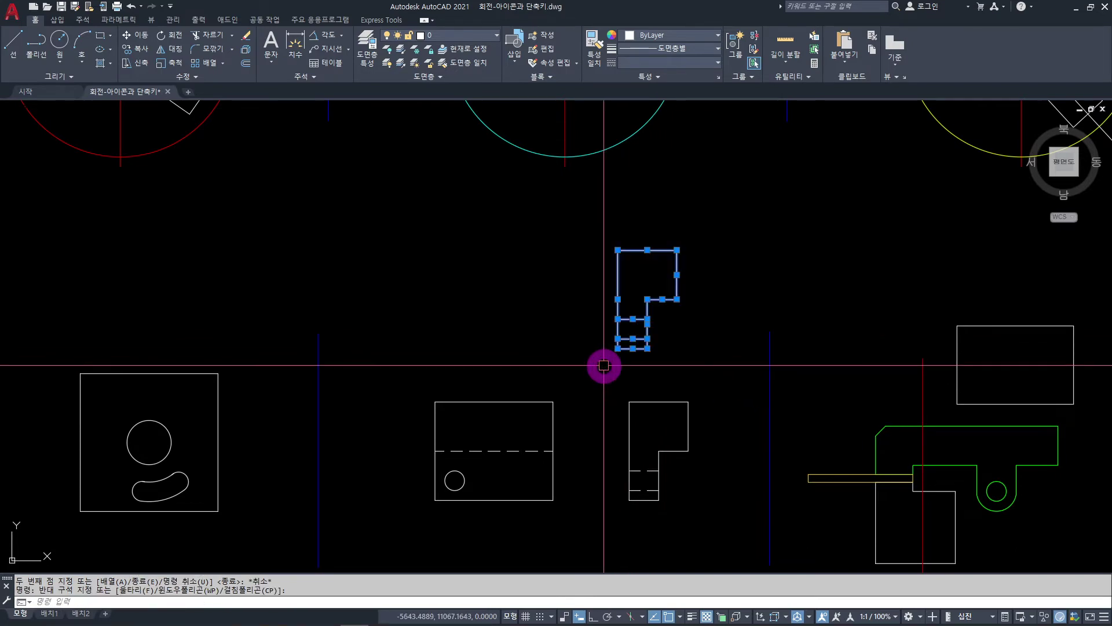
pyautogui.write('RO')
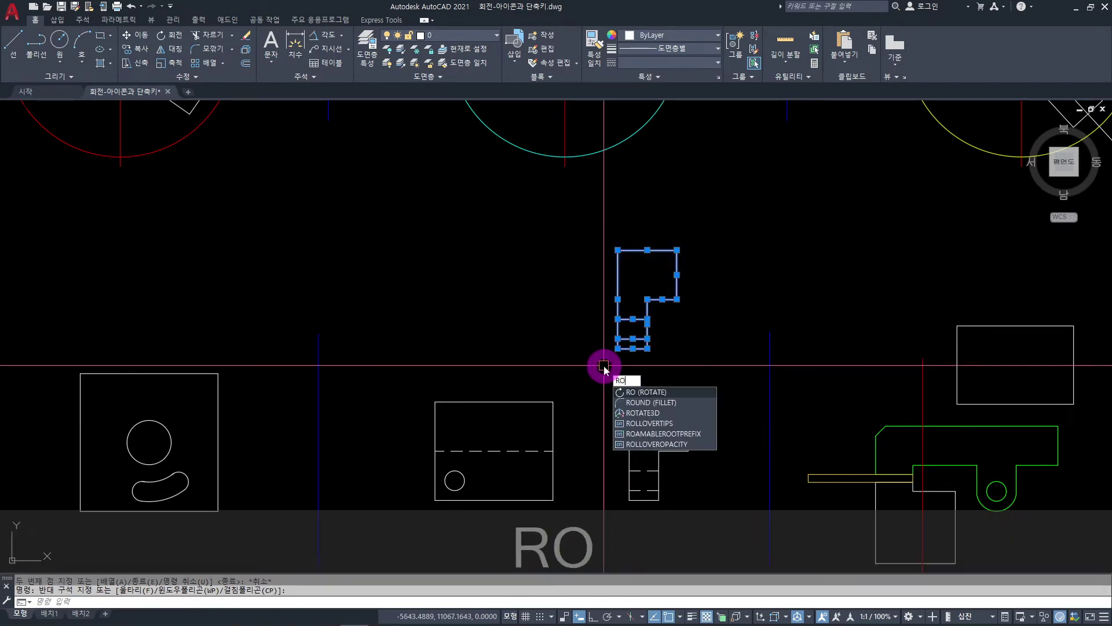
pyautogui.press('space')
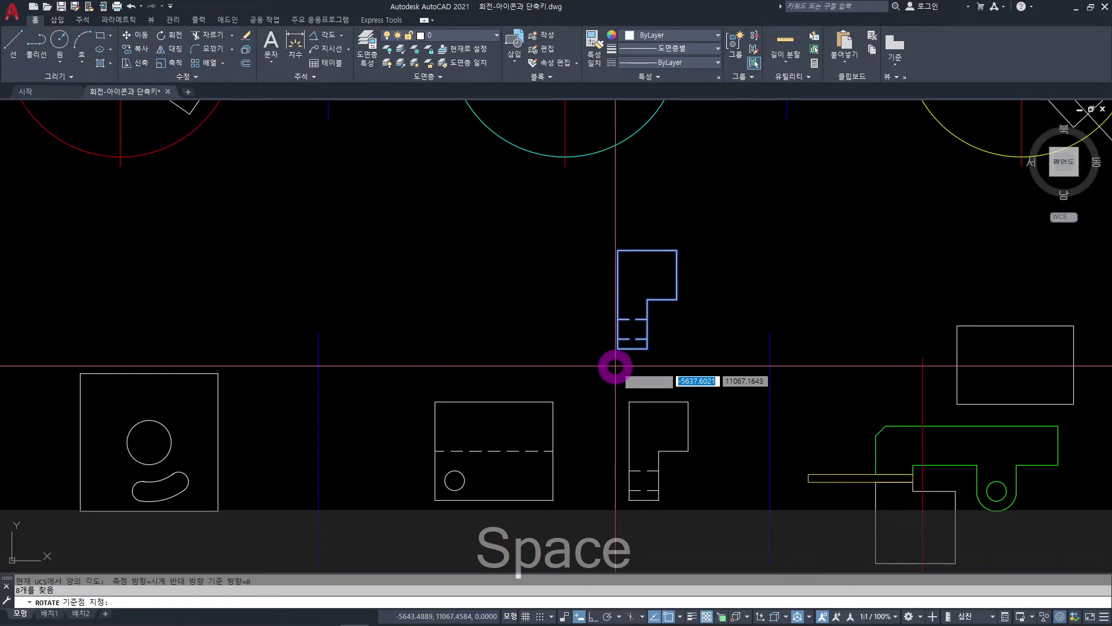
pyautogui.click(647, 280)
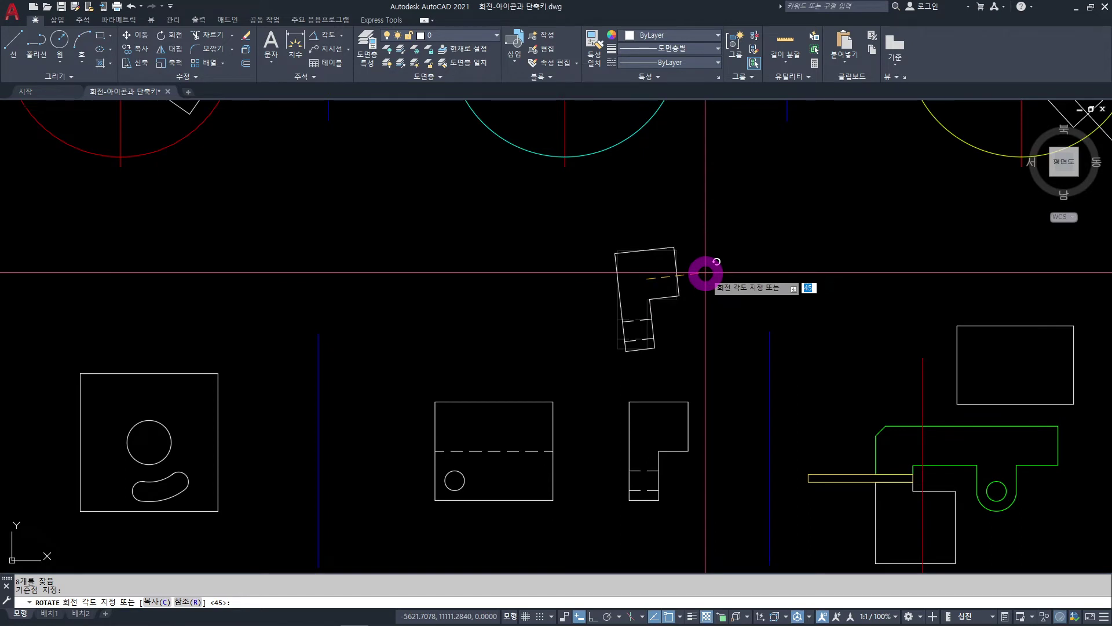
pyautogui.press('F8')
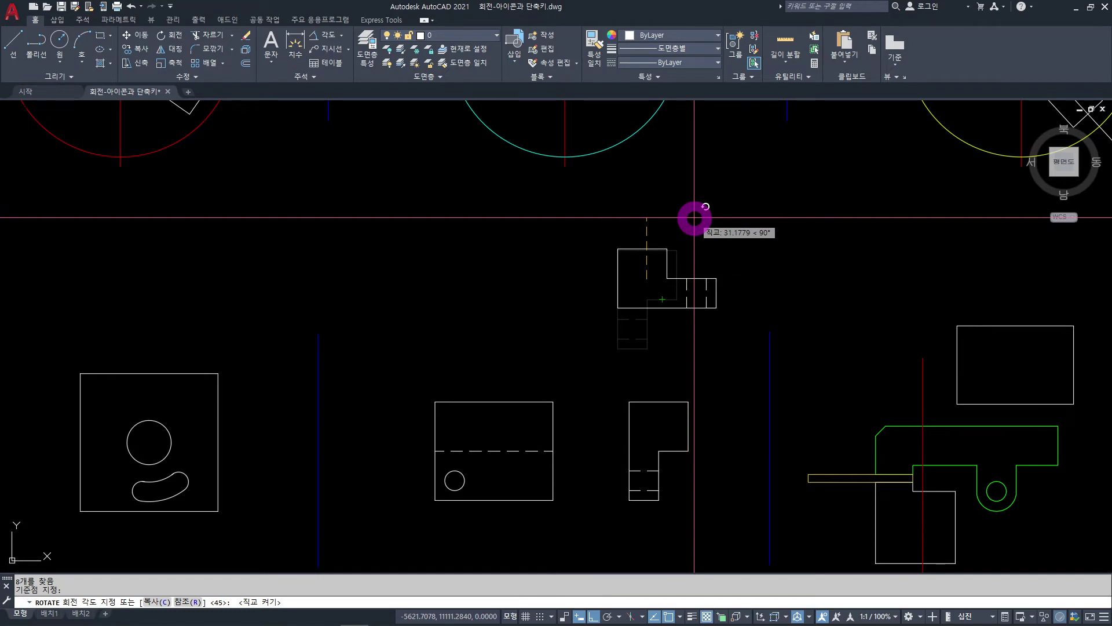
pyautogui.click(694, 218)
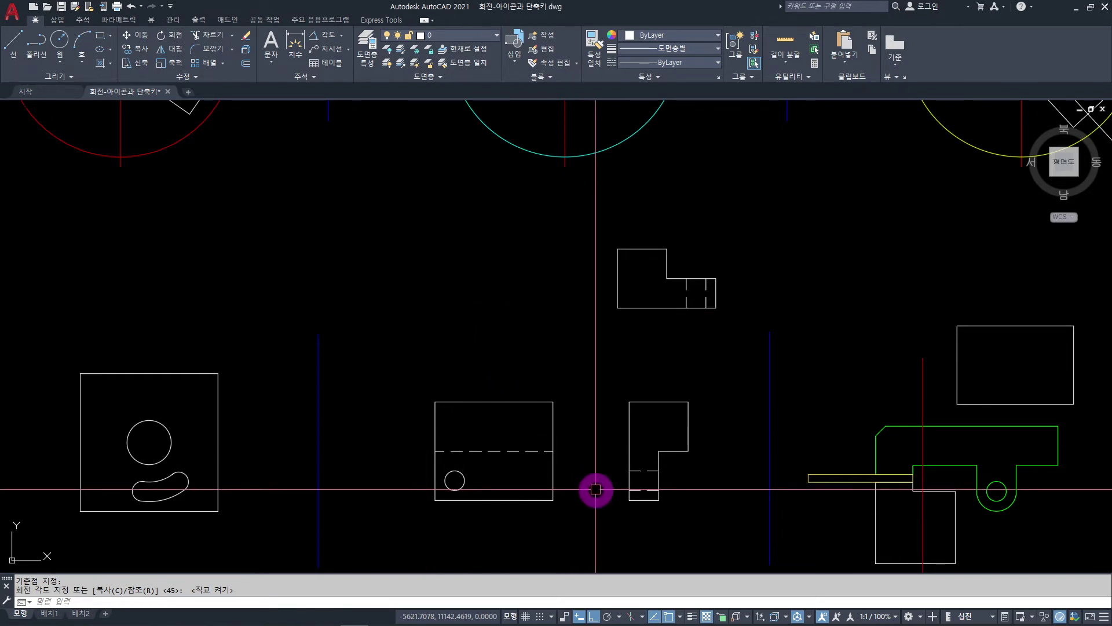
# - Draw two vertical projection lines upward from the front view's upper corners, extending past the top of the rotated side view
pyautogui.write('L')
pyautogui.press('space')
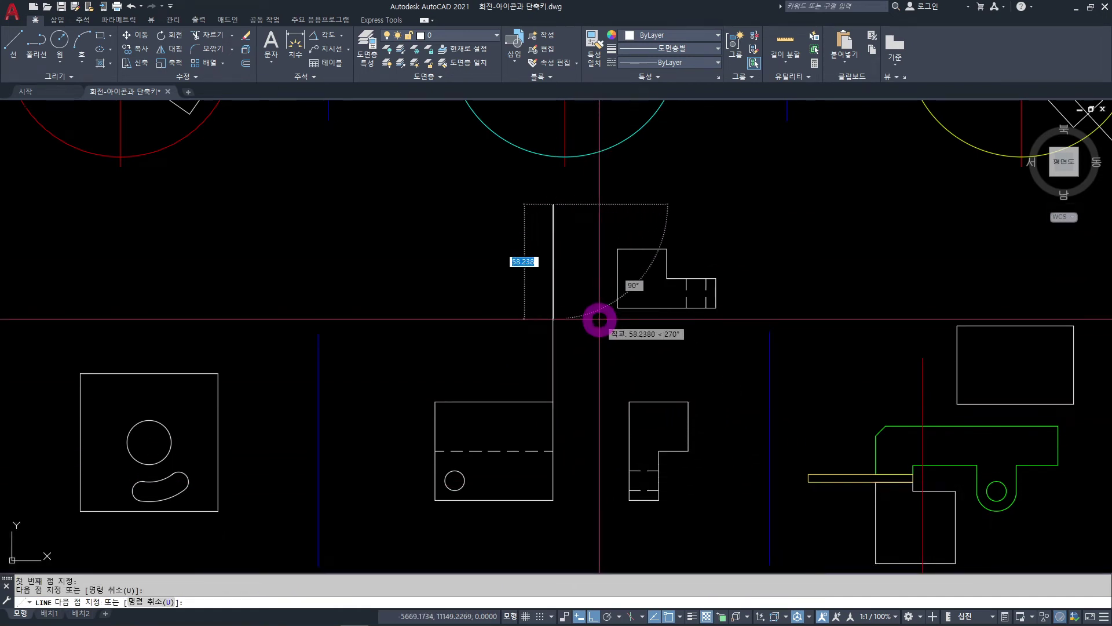
pyautogui.press('Escape')
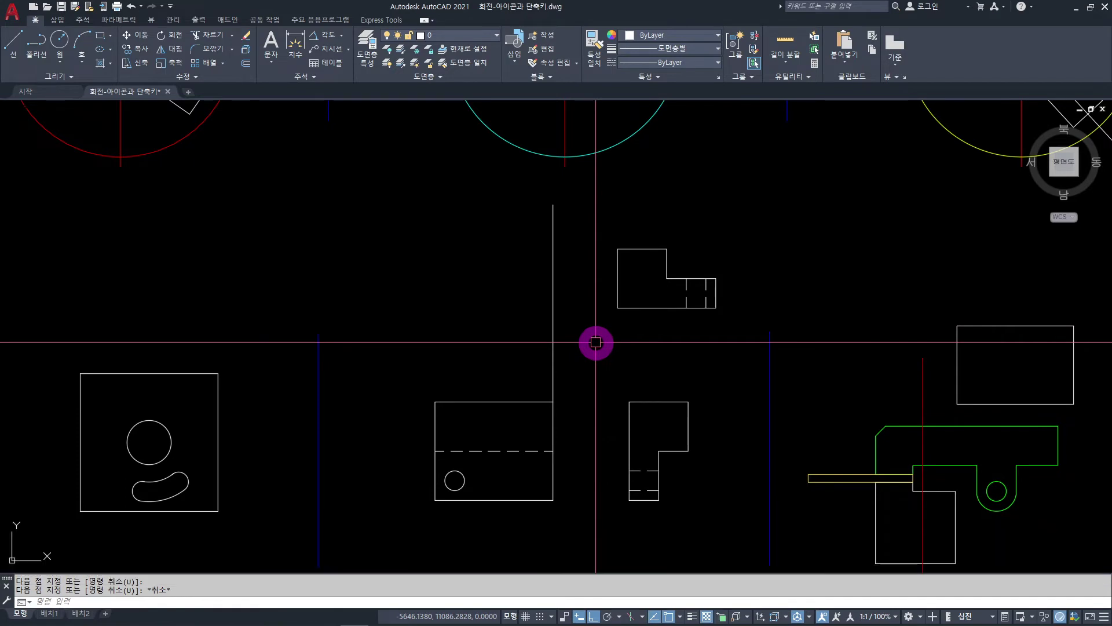
pyautogui.press('space')
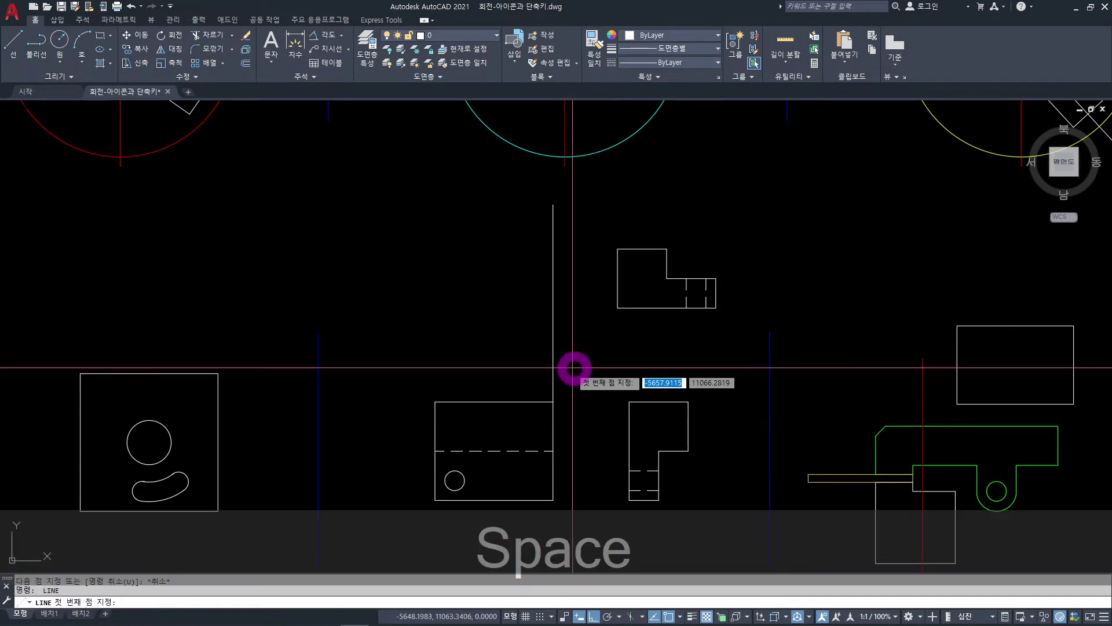
pyautogui.click(435, 401)
pyautogui.click(470, 197)
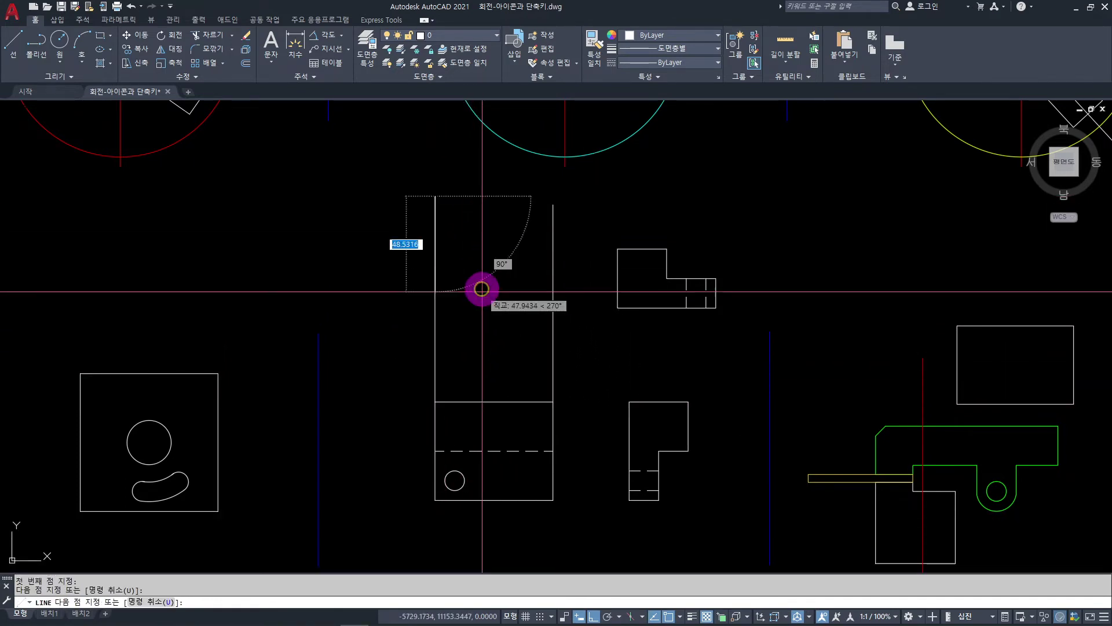
pyautogui.press('Escape')
# - Draw horizontal lines from the rotated view's upper-left and lower-left corners across to the left vertical projection line
pyautogui.press('space')
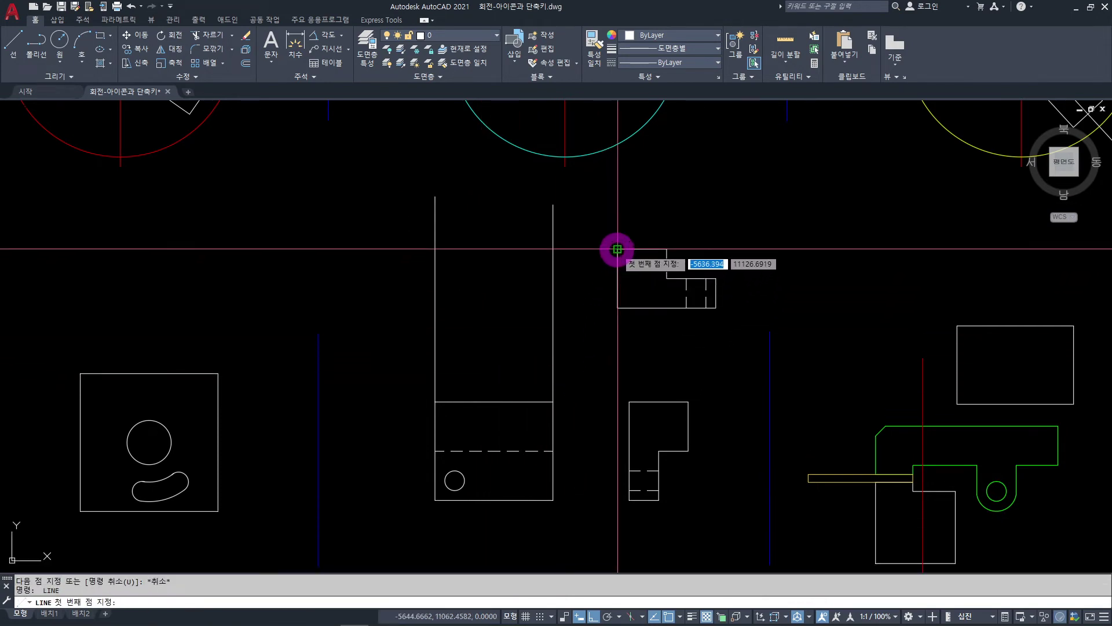
pyautogui.click(437, 246)
pyautogui.press('Escape')
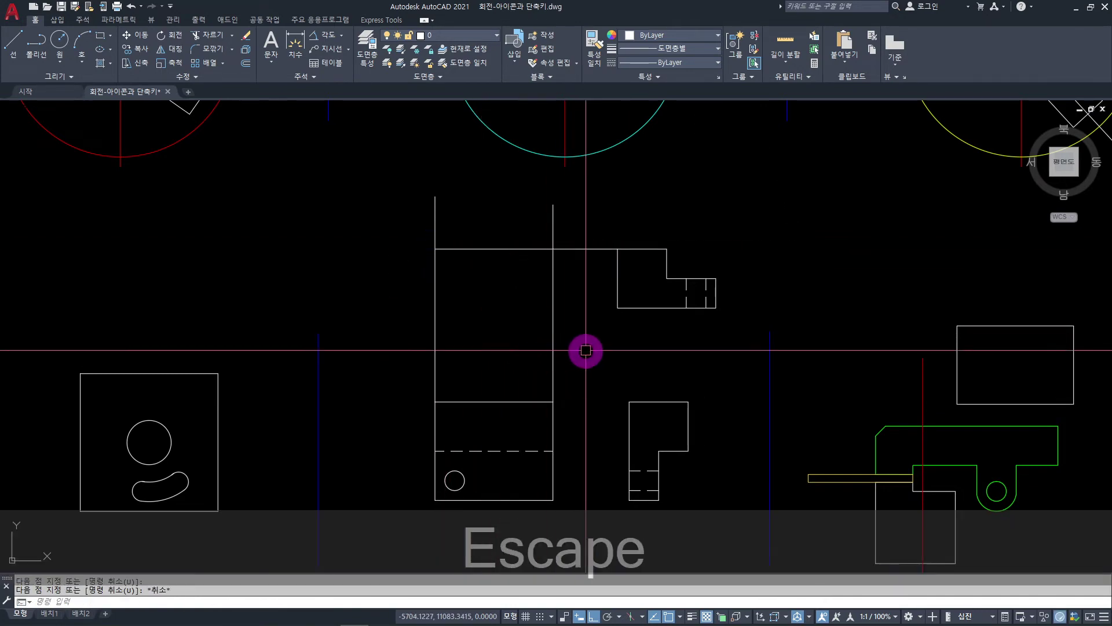
pyautogui.press('space')
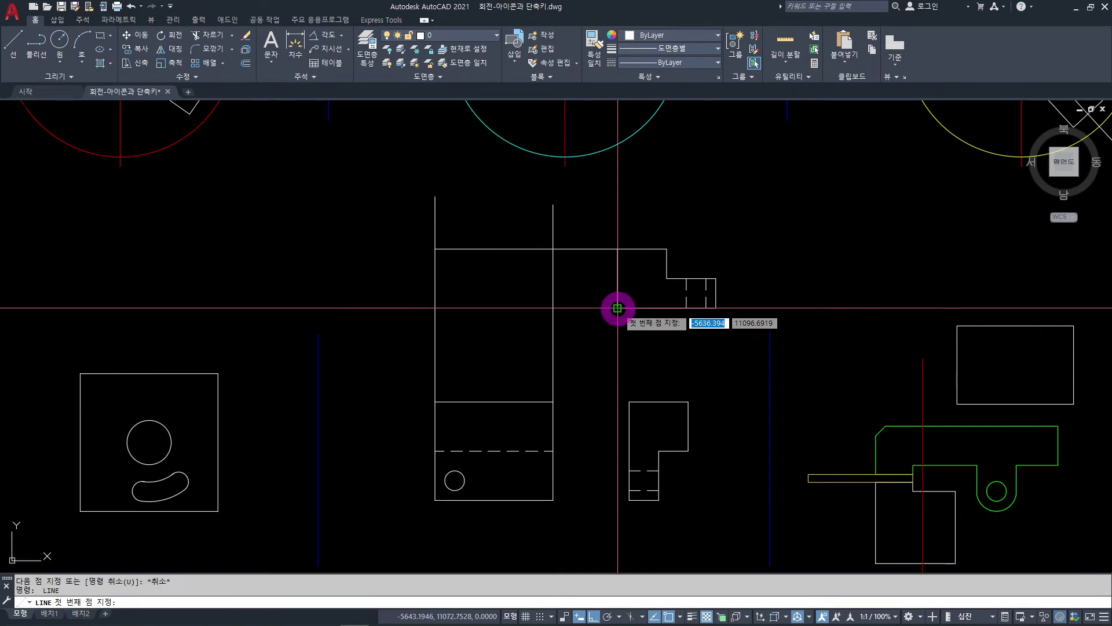
pyautogui.click(618, 308)
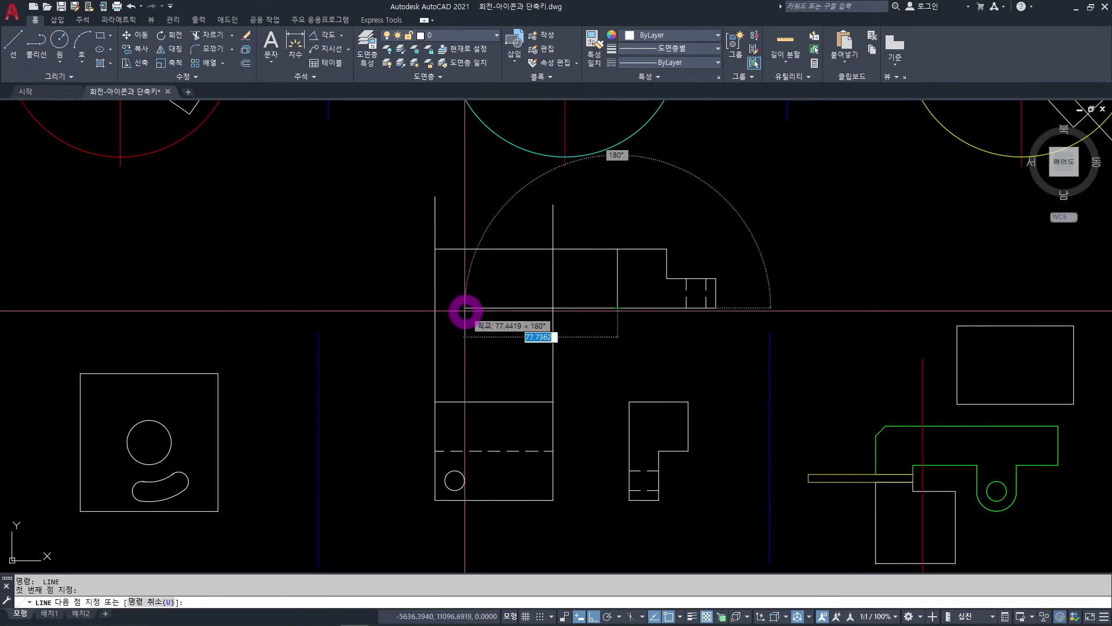
pyautogui.click(436, 307)
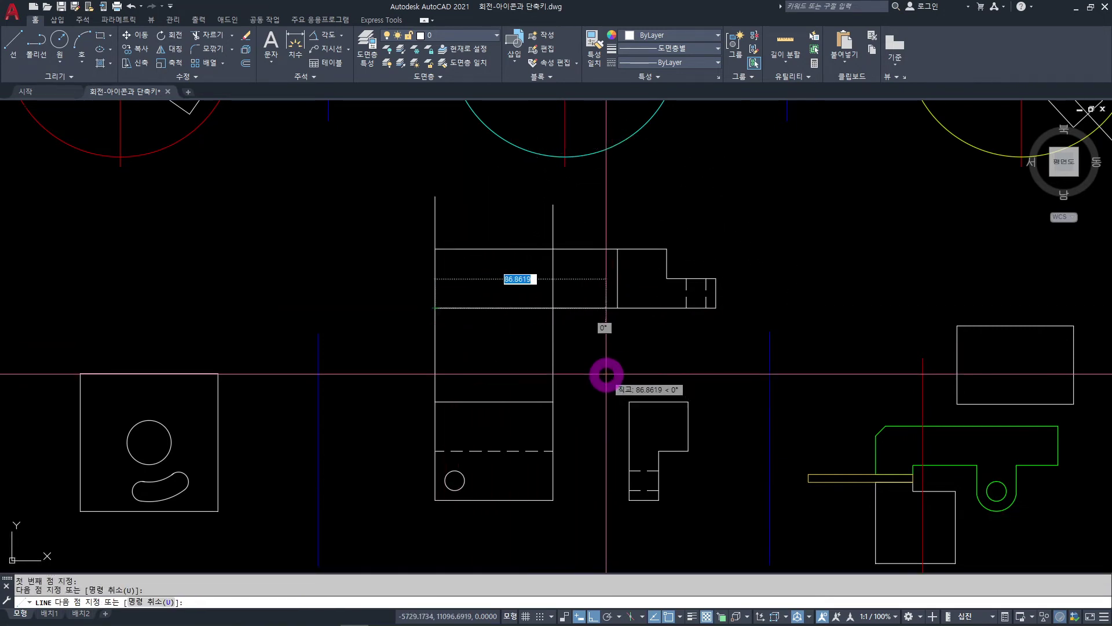
pyautogui.press('Escape')
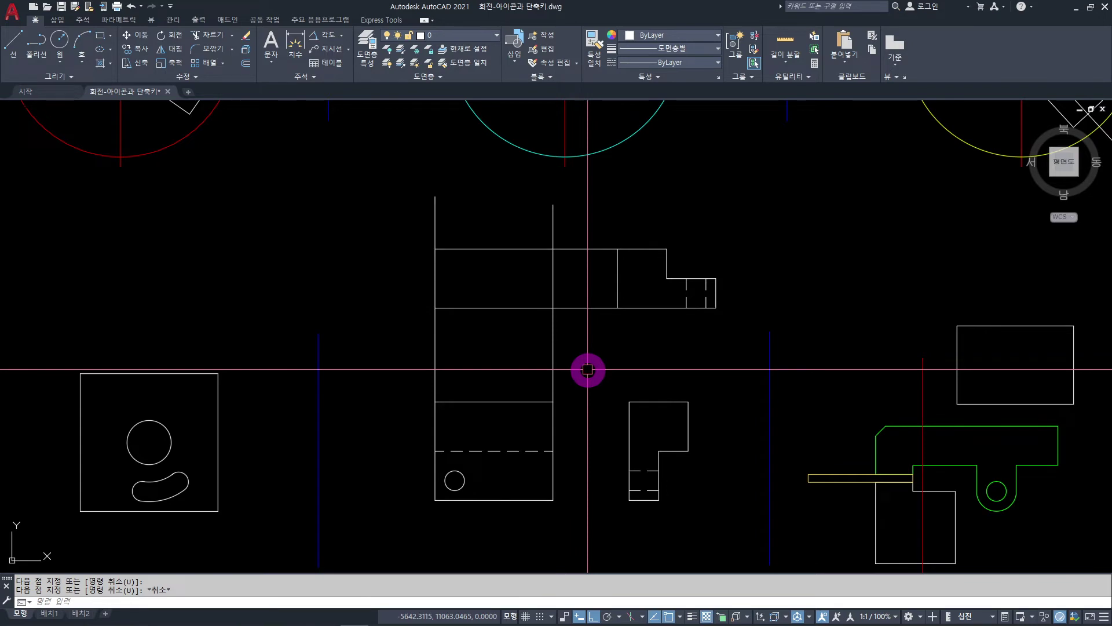
# - Trim the excess projection lines to leave a closed rectangle above the front view, beside the rotated view
pyautogui.write('TR')
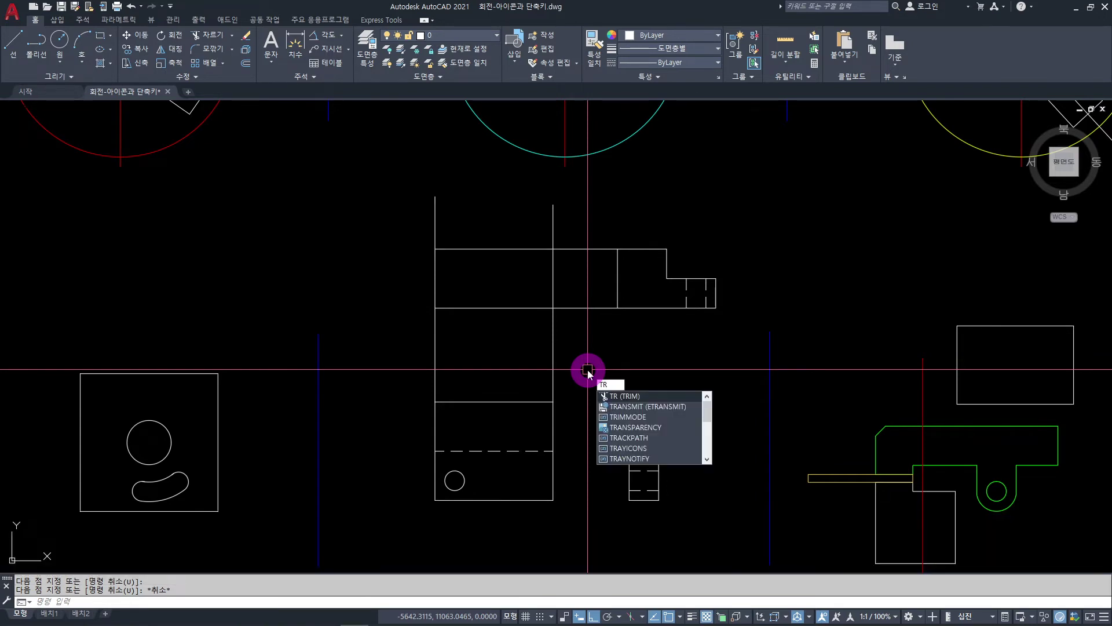
pyautogui.press('space')
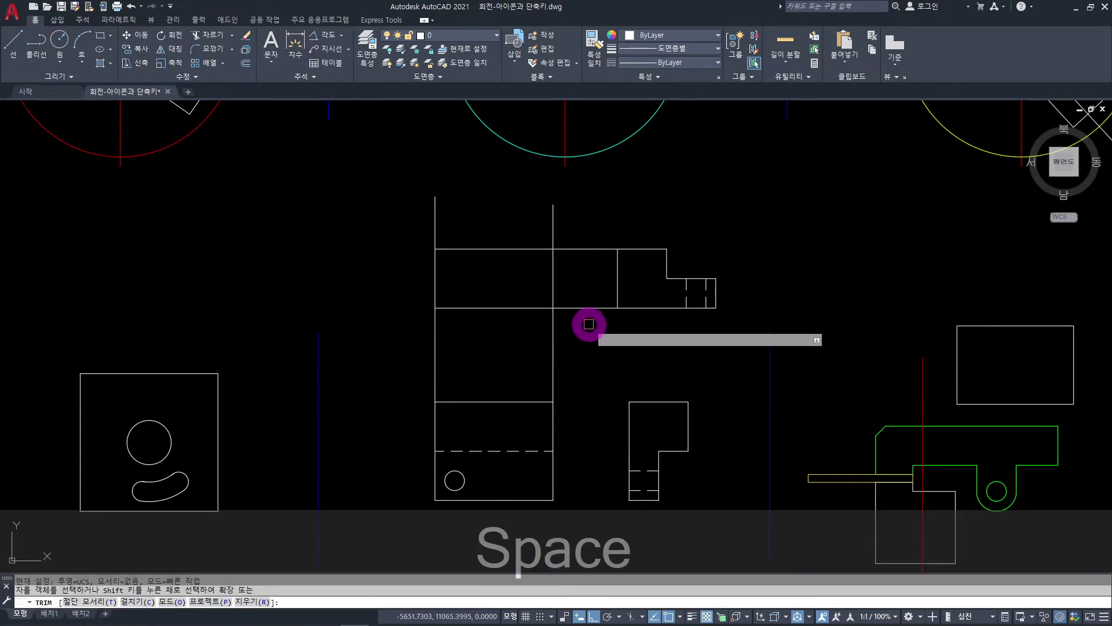
pyautogui.moveTo(590, 223)
pyautogui.mouseDown()
pyautogui.moveTo(507, 220)
pyautogui.moveTo(400, 245)
pyautogui.moveTo(486, 375)
pyautogui.moveTo(575, 345)
pyautogui.moveTo(589, 236)
pyautogui.mouseUp()
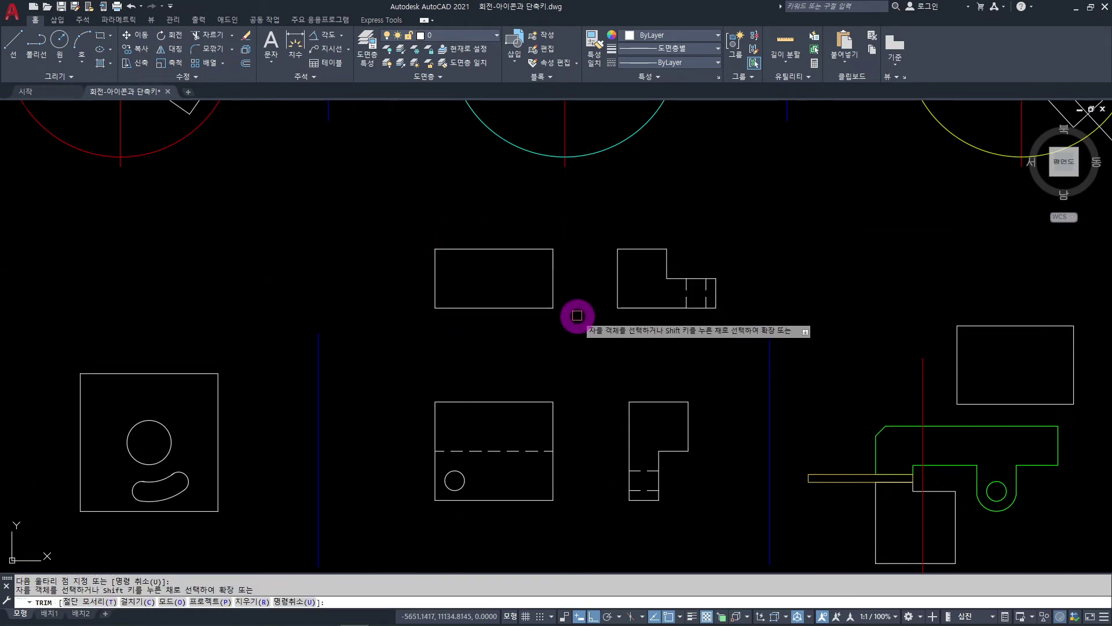
pyautogui.press('Escape')
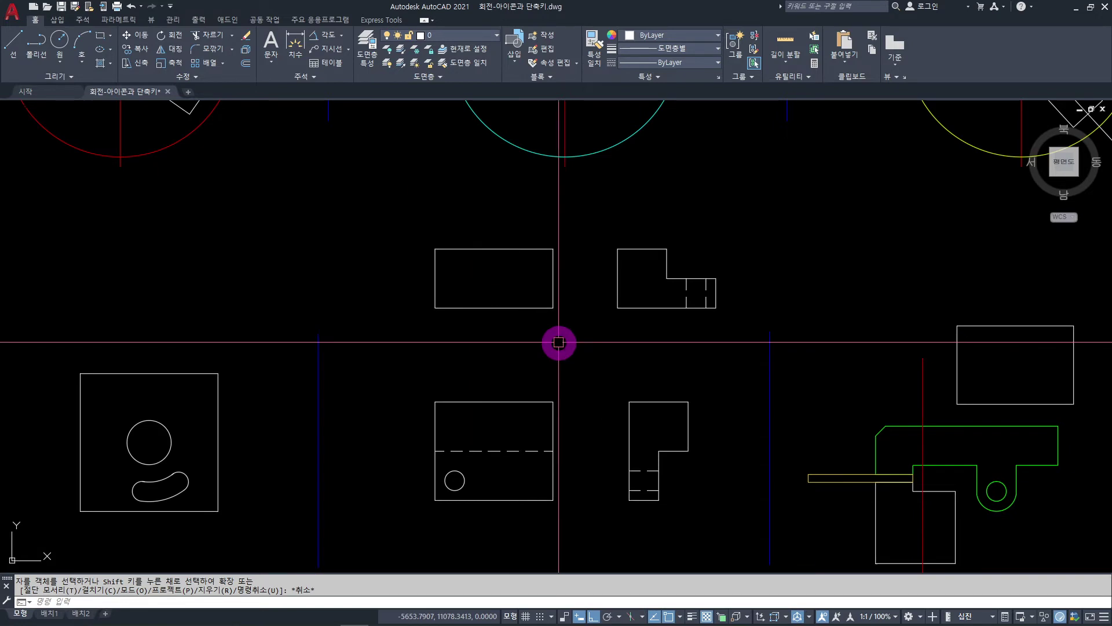
# - Draw a horizontal line about 144 units long from the rotated view's inner step corner leftward through the new rectangle
pyautogui.write('l')
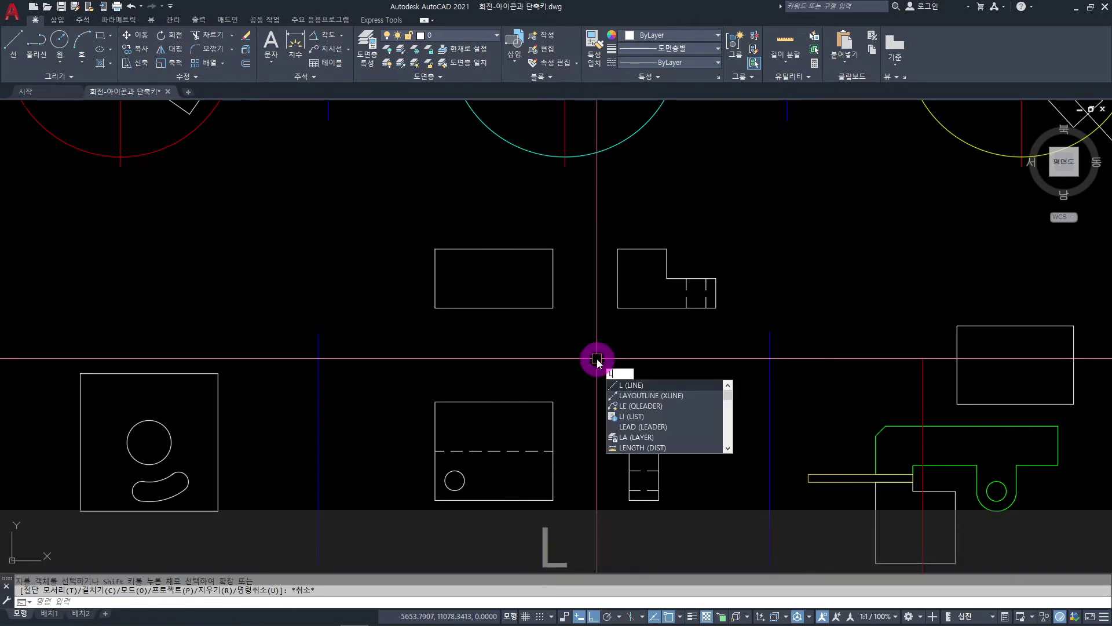
pyautogui.press('space')
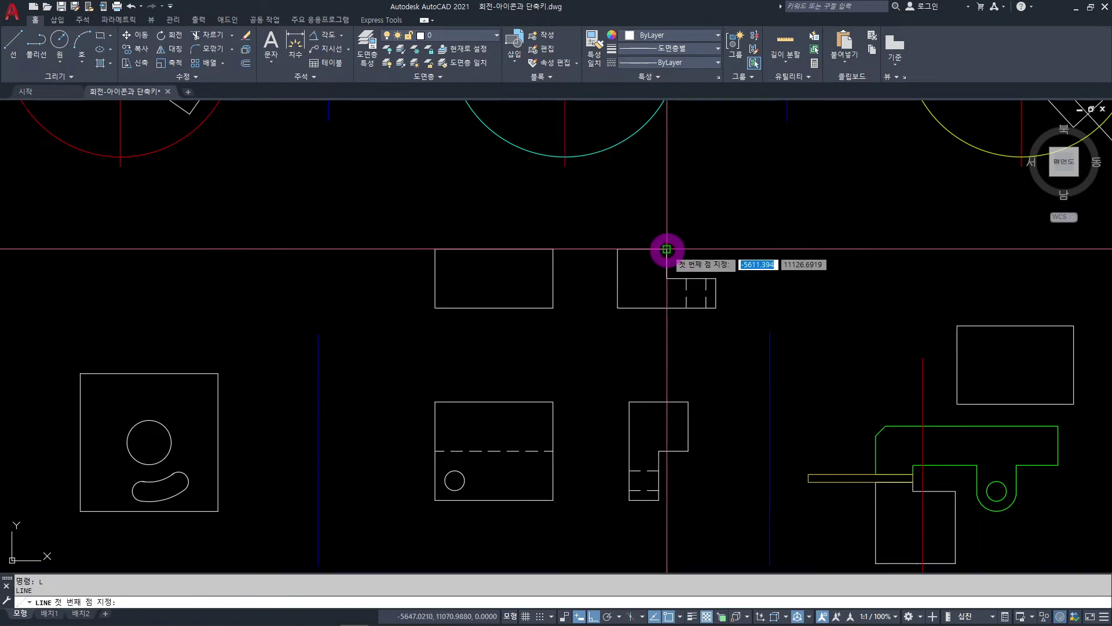
pyautogui.click(667, 278)
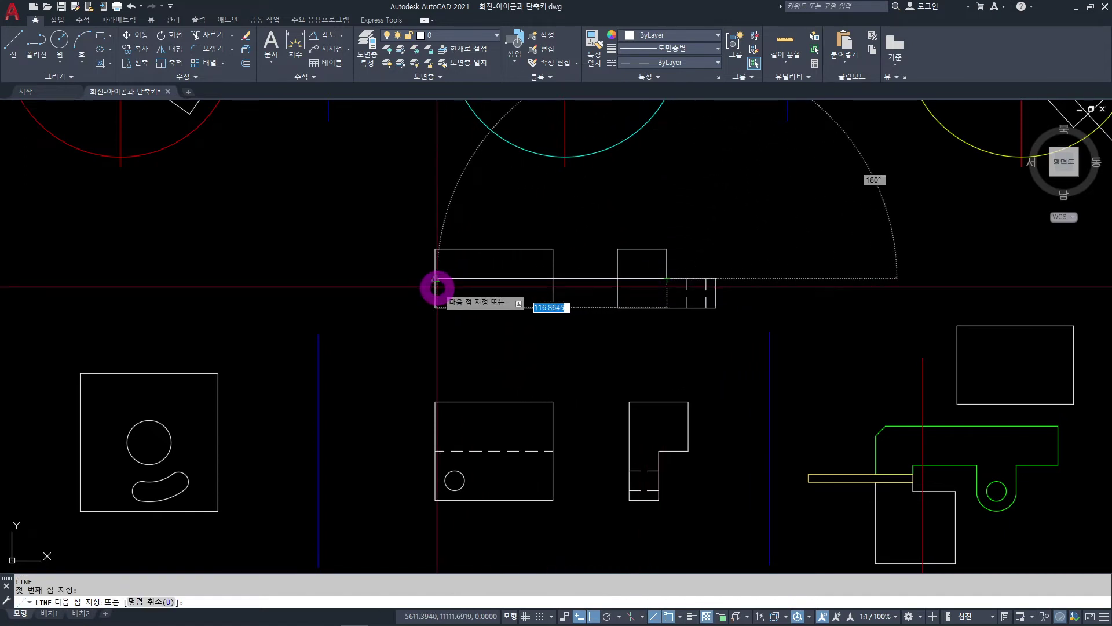
pyautogui.click(384, 278)
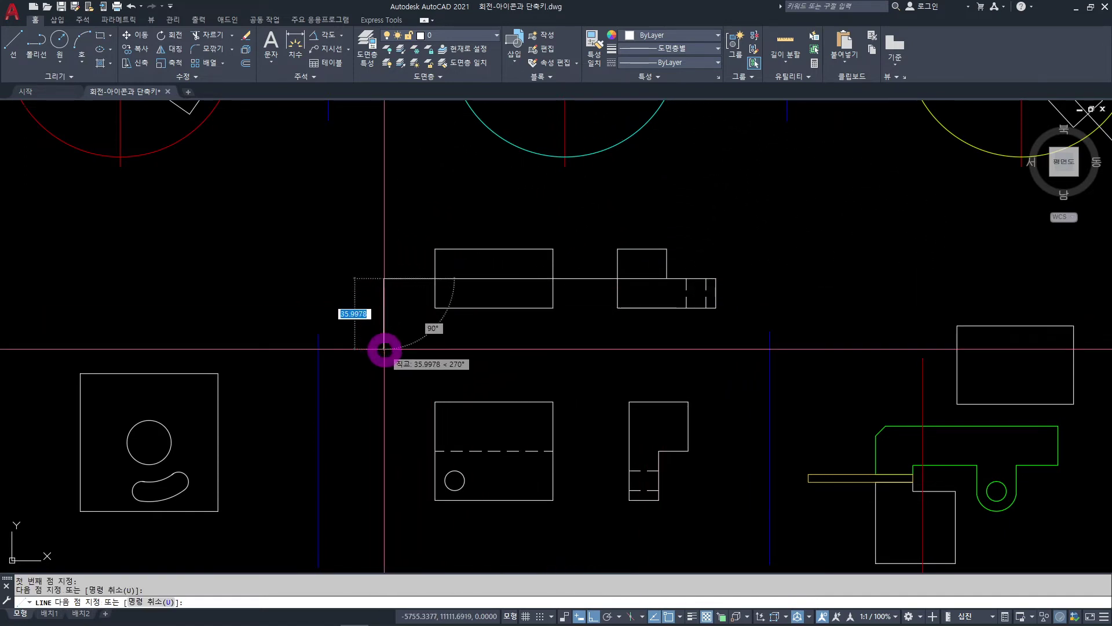
pyautogui.press('Escape')
# - Trim the horizontal line outside the new rectangle, including the pieces between the views and inside the rotated view
pyautogui.write('tr')
pyautogui.press('space')
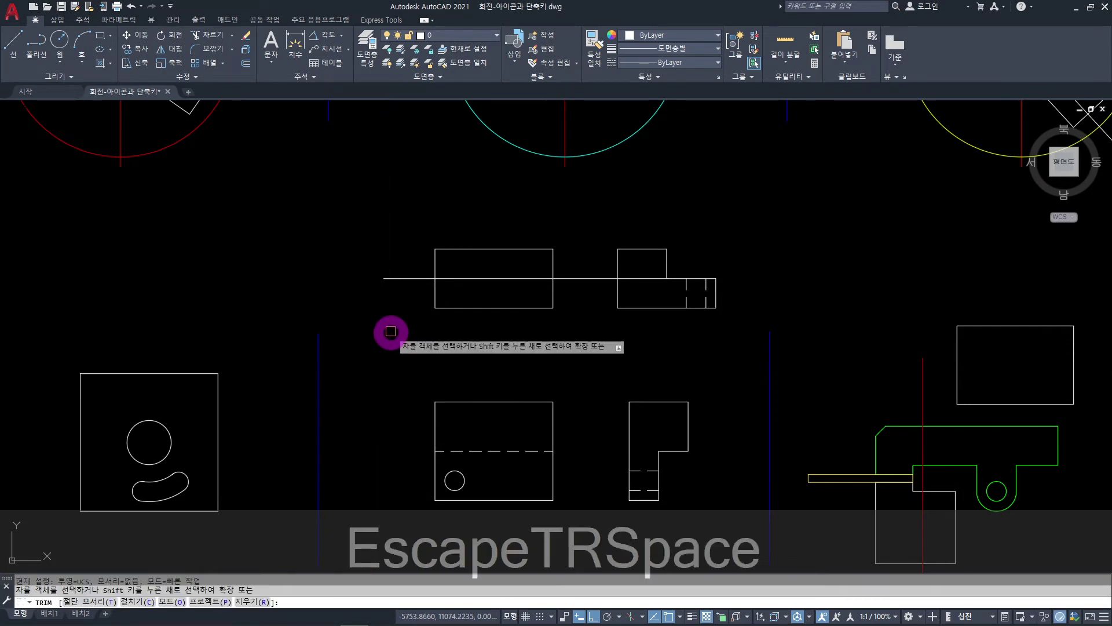
pyautogui.click(408, 279)
pyautogui.click(590, 278)
pyautogui.click(648, 277)
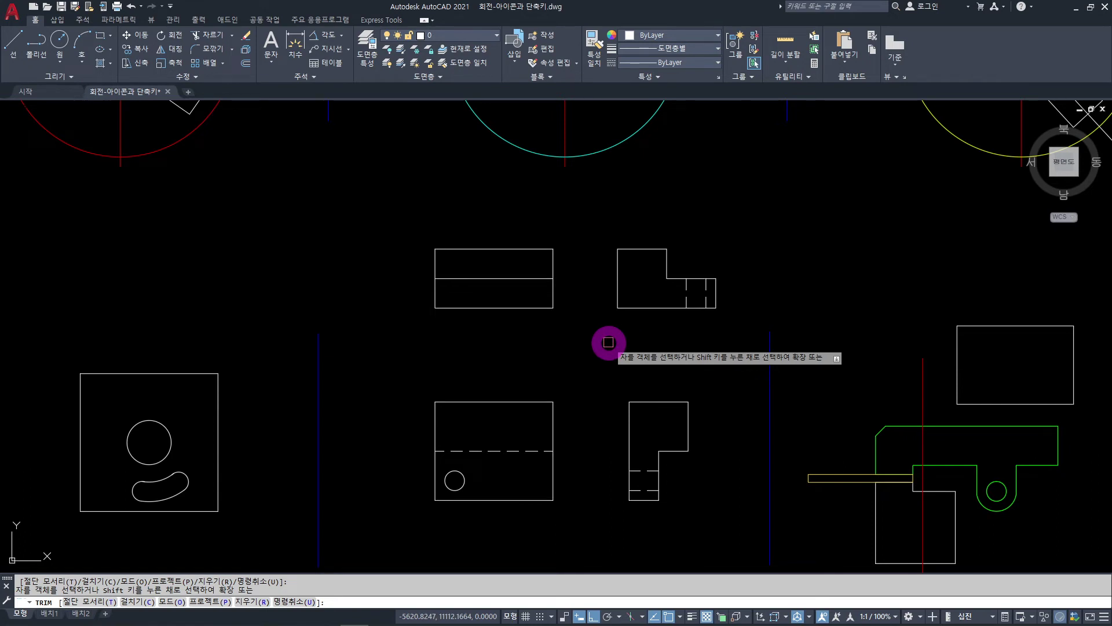
pyautogui.press('Escape')
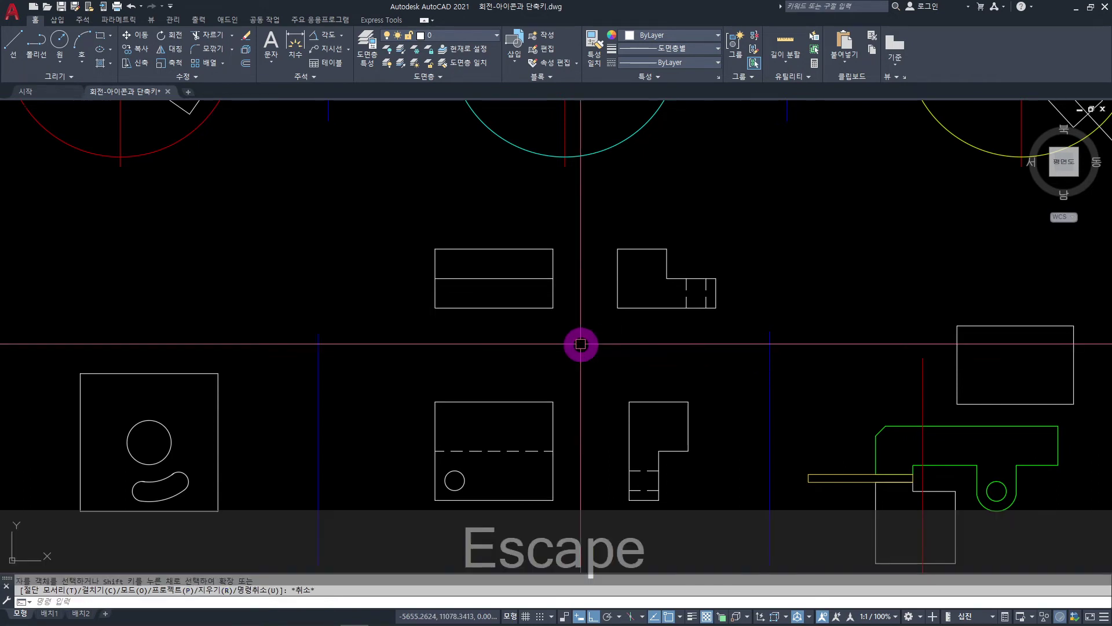
# - Match the rectangle's middle line to the properties of the rotated view's dashed line
pyautogui.click(499, 280)
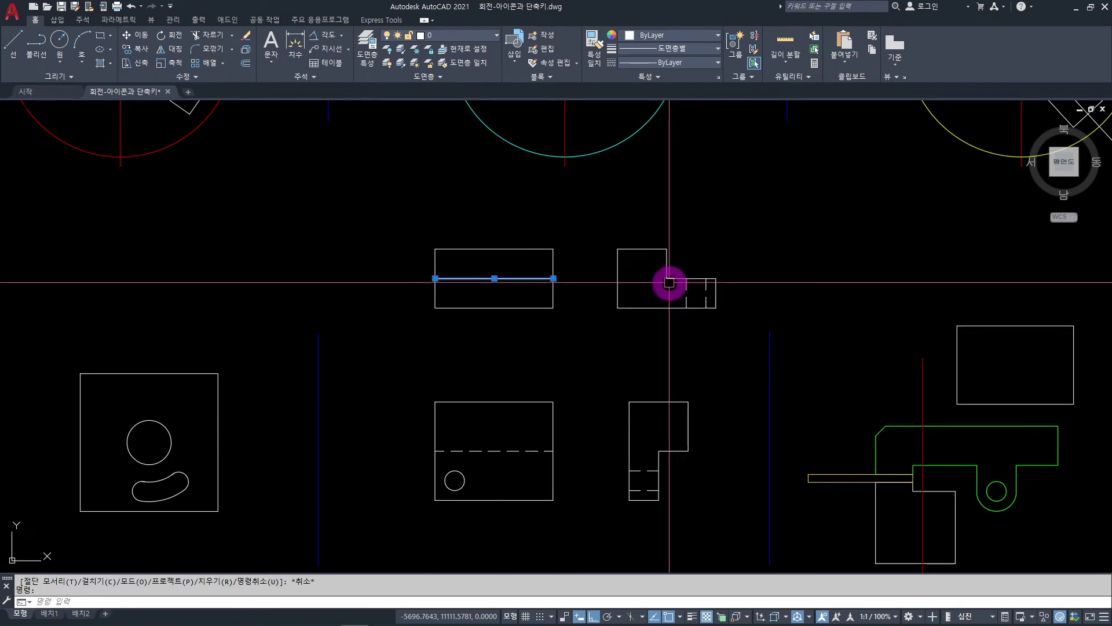
pyautogui.press('Escape')
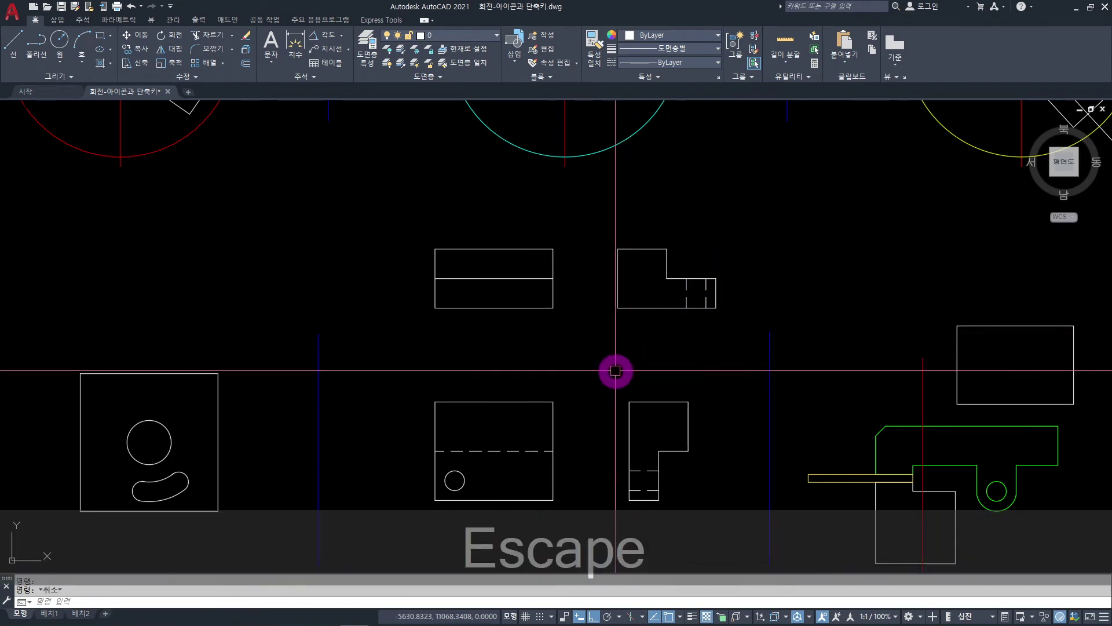
pyautogui.write('MA')
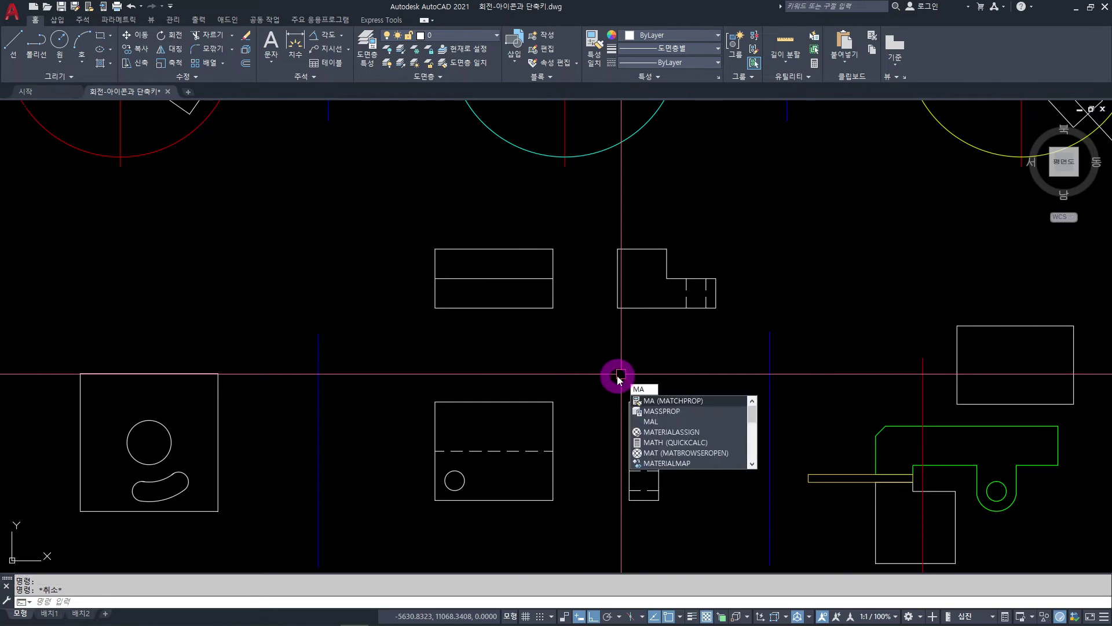
pyautogui.press('space')
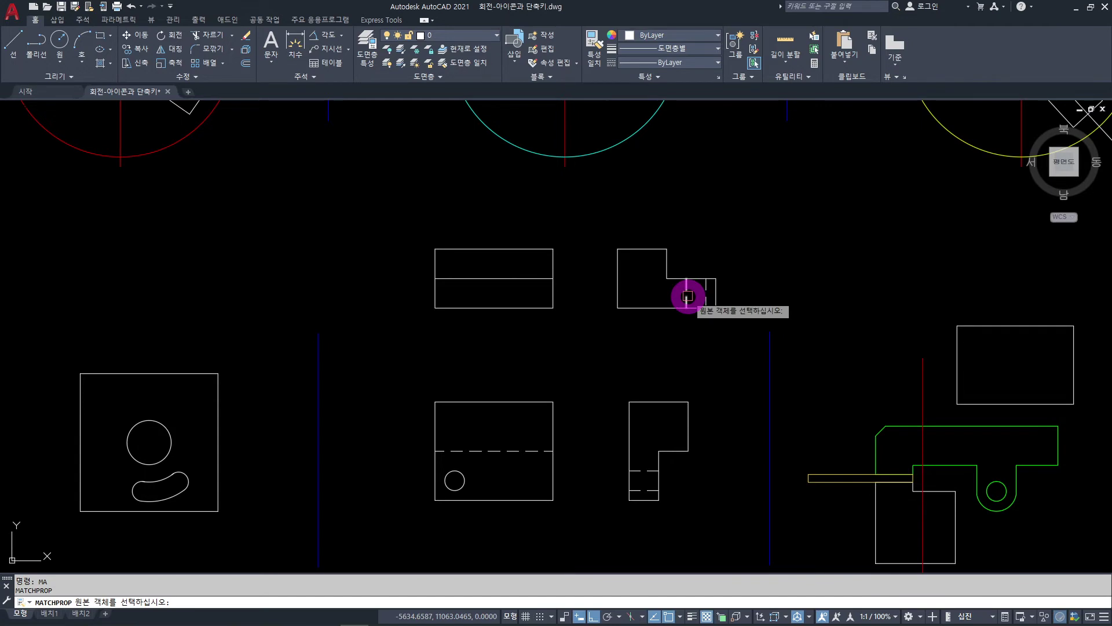
pyautogui.click(686, 292)
pyautogui.click(512, 279)
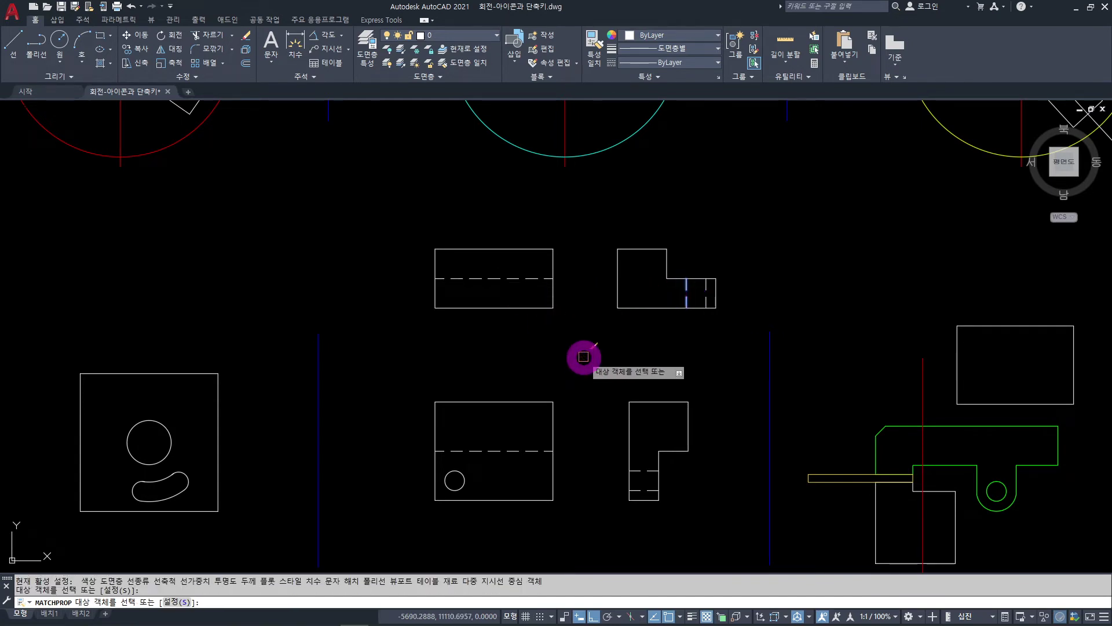
pyautogui.press('Escape')
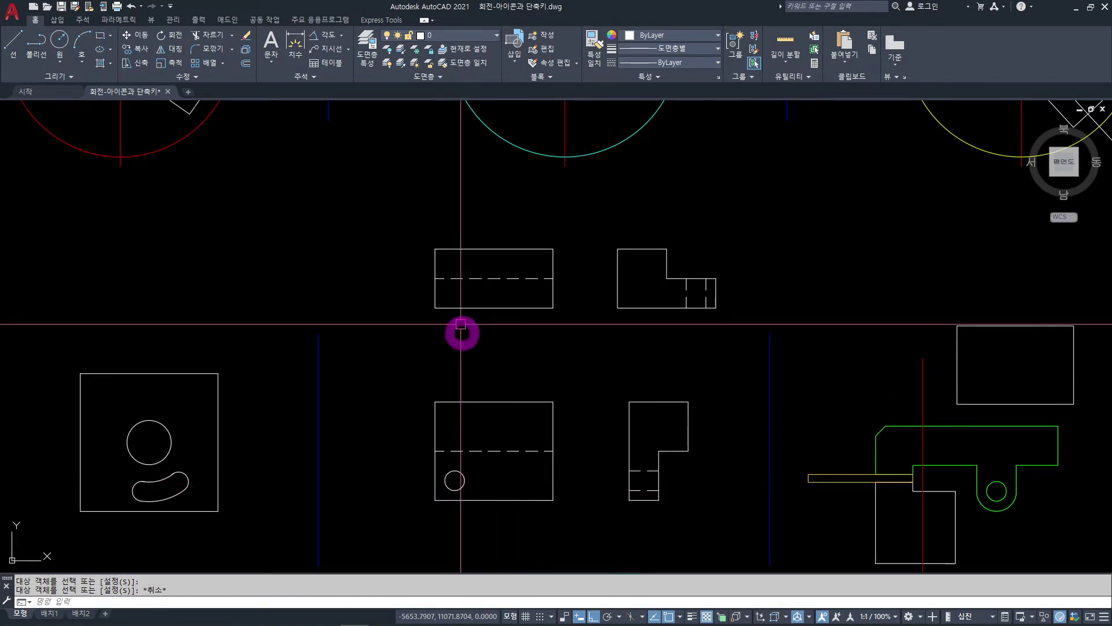
# - Draw two vertical lines from the side quadrants of the front view's circle up to the top view's dashed line
pyautogui.write('l')
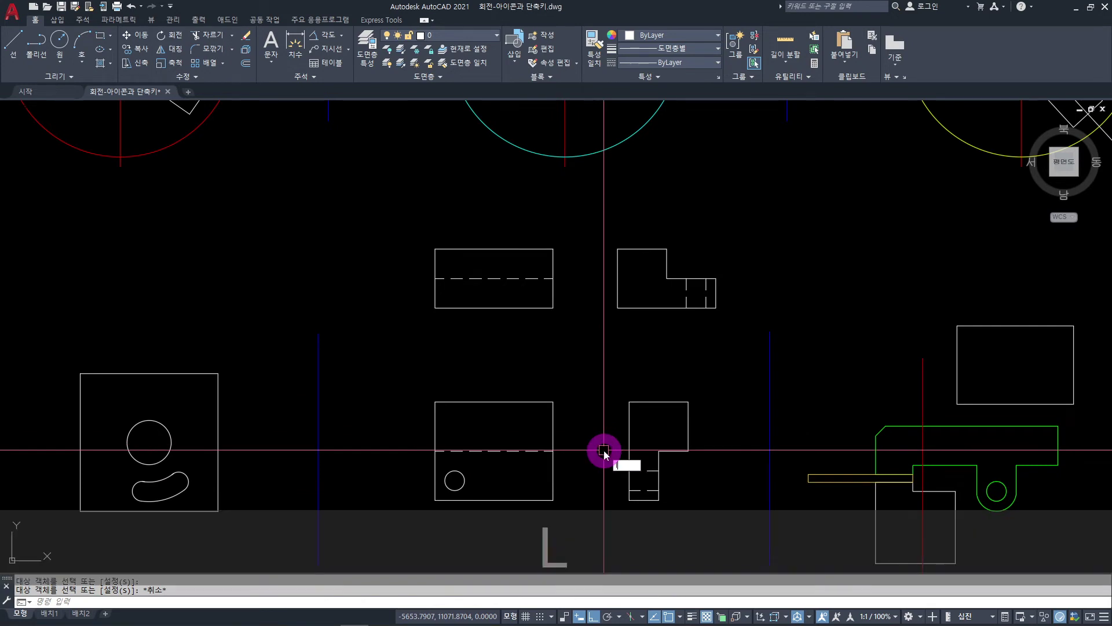
pyautogui.press('space')
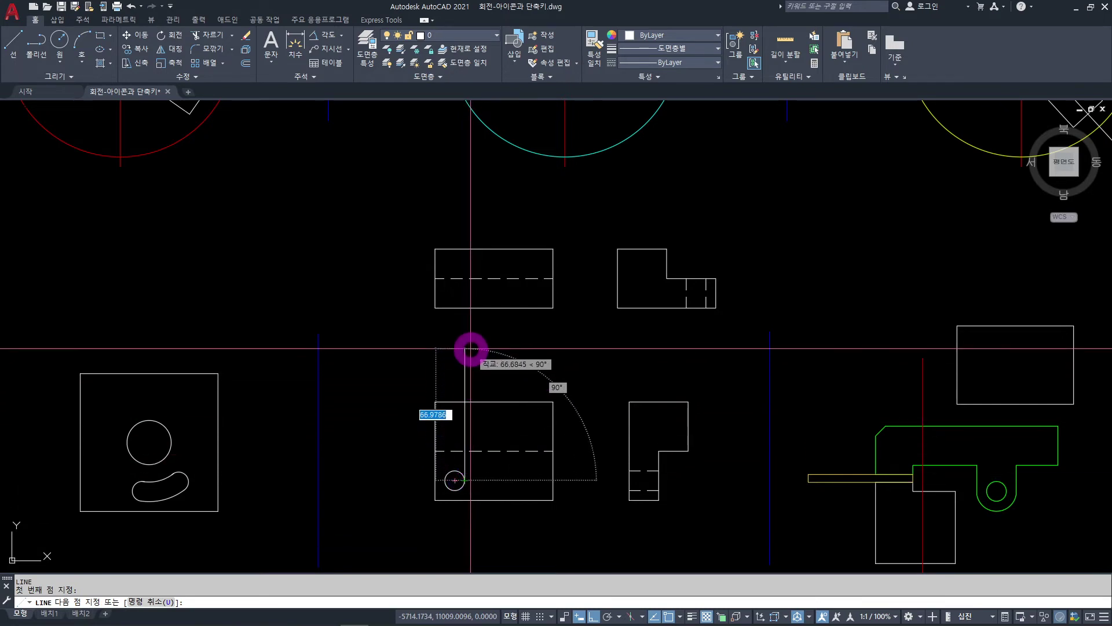
pyautogui.click(470, 279)
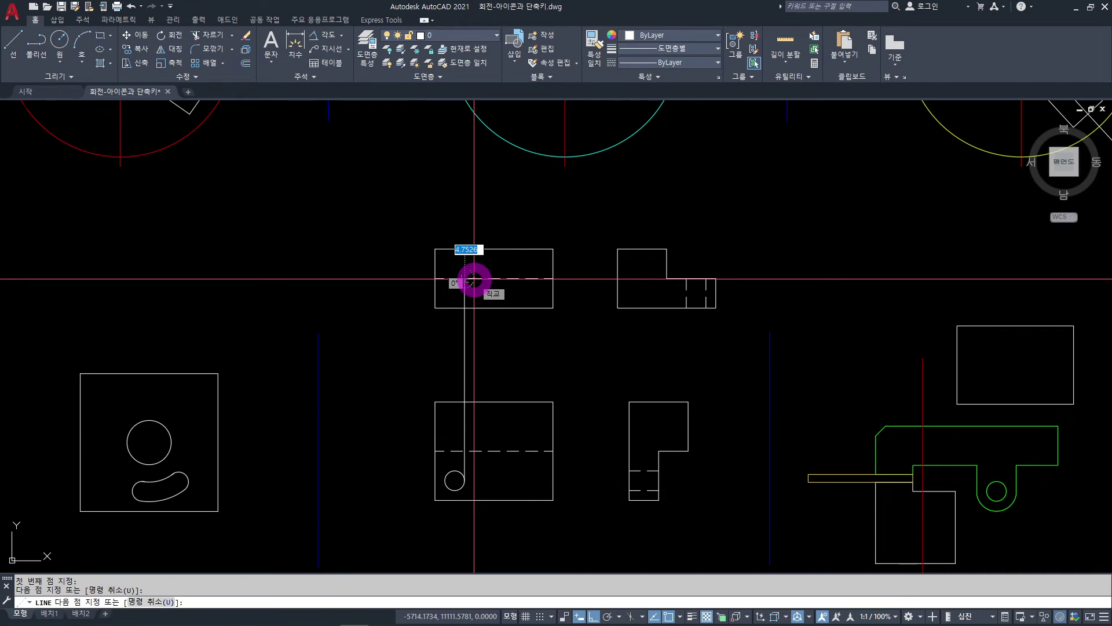
pyautogui.press('Escape')
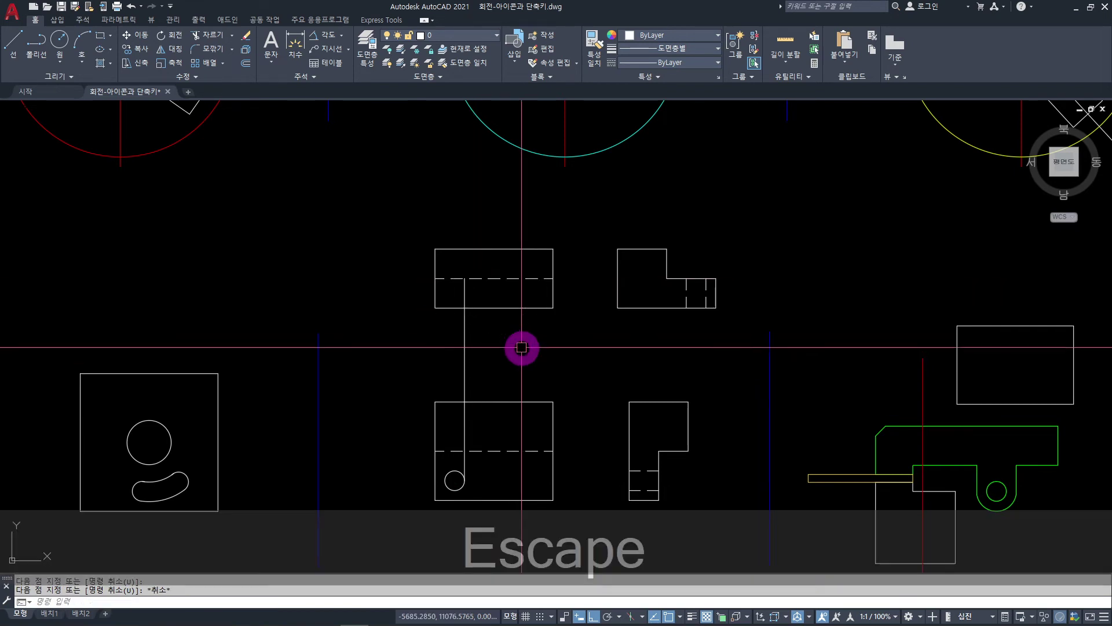
pyautogui.press('space')
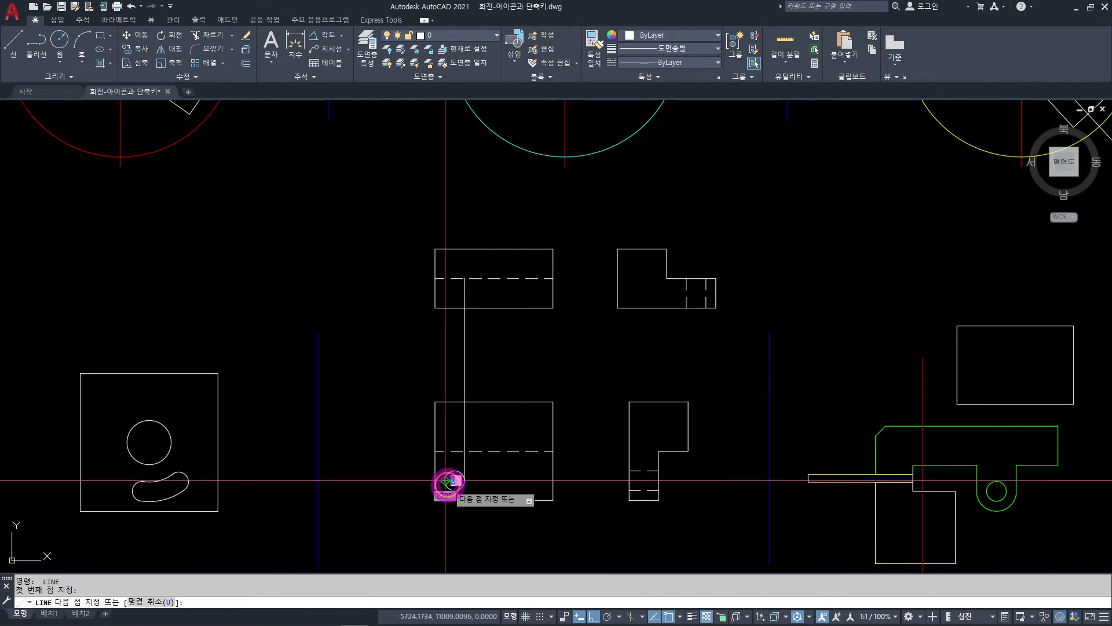
pyautogui.click(445, 281)
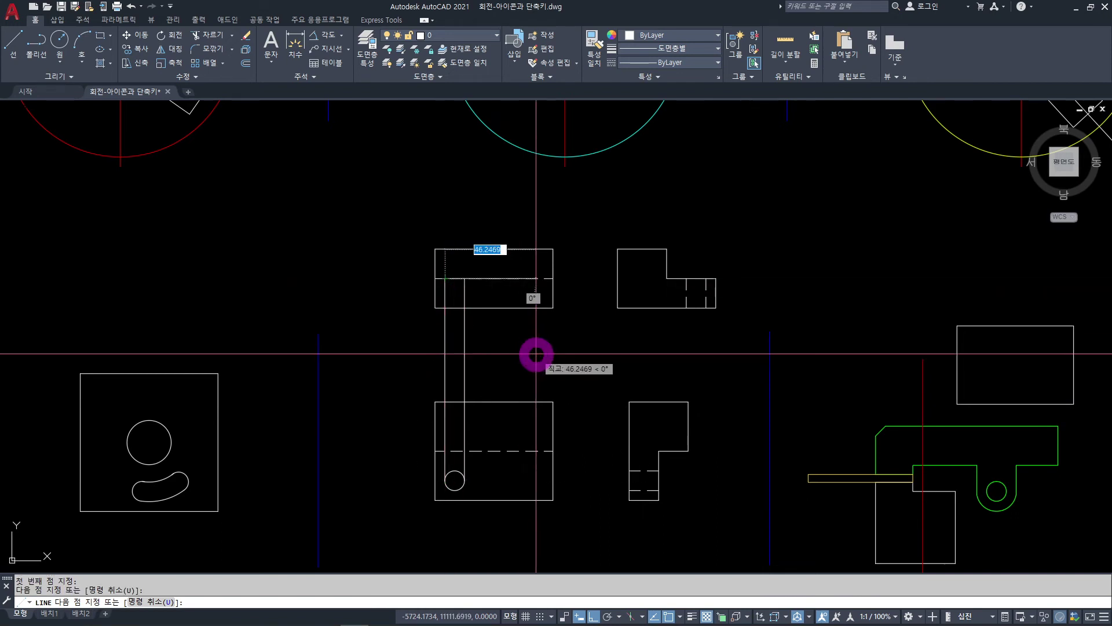
pyautogui.press('Escape')
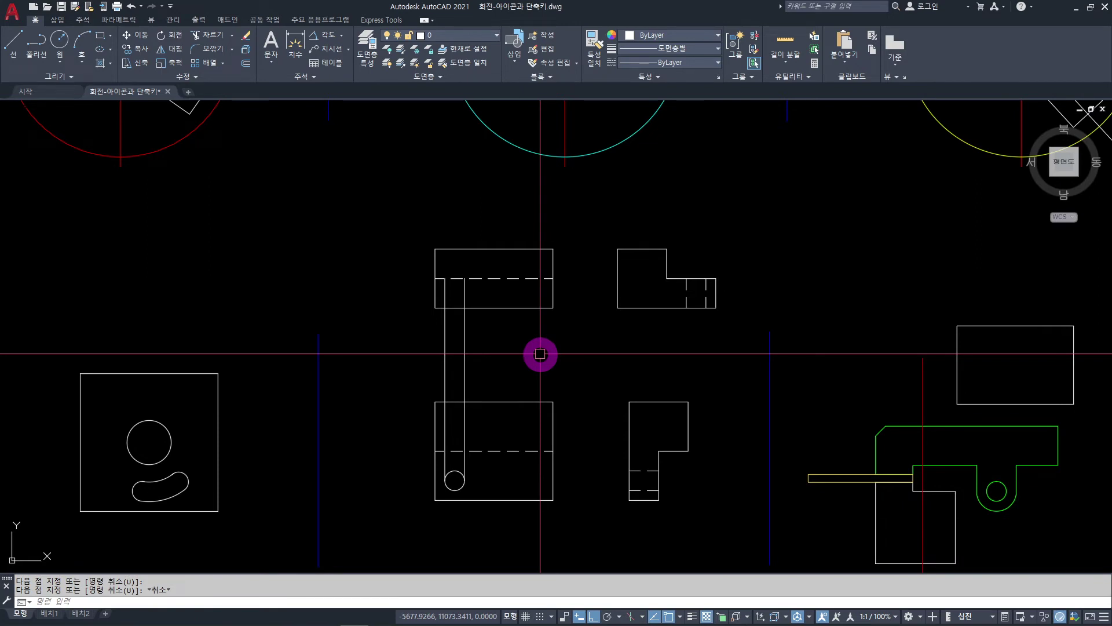
# - Trim the two vertical projection lines between the circle and the lower edge of the top view
pyautogui.write('tr')
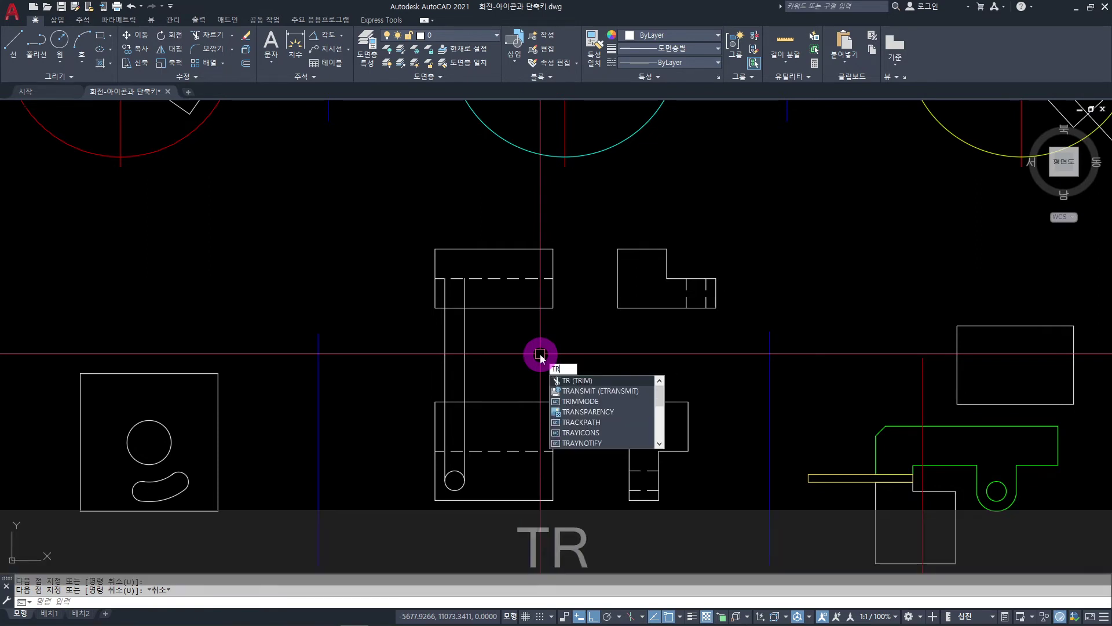
pyautogui.press('space')
pyautogui.click(509, 355)
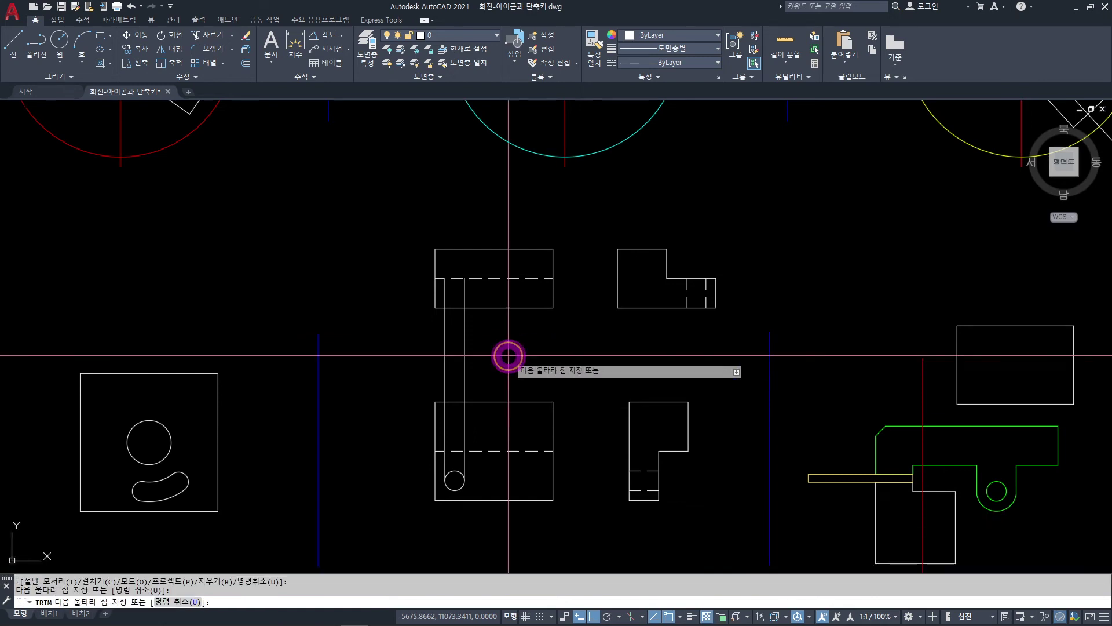
pyautogui.click(420, 356)
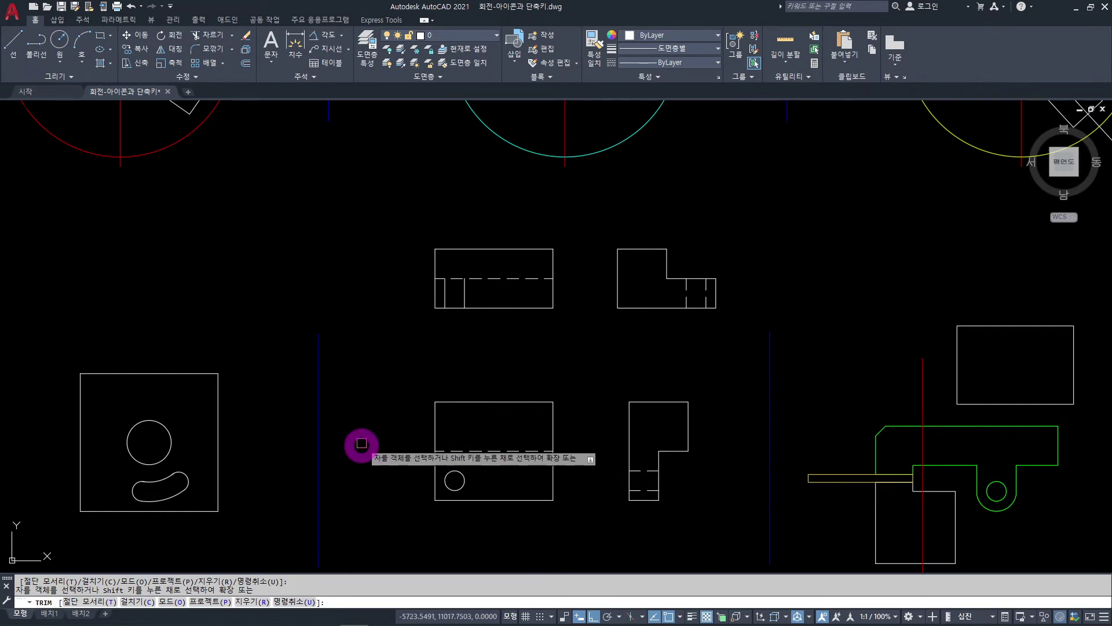
pyautogui.press('Escape')
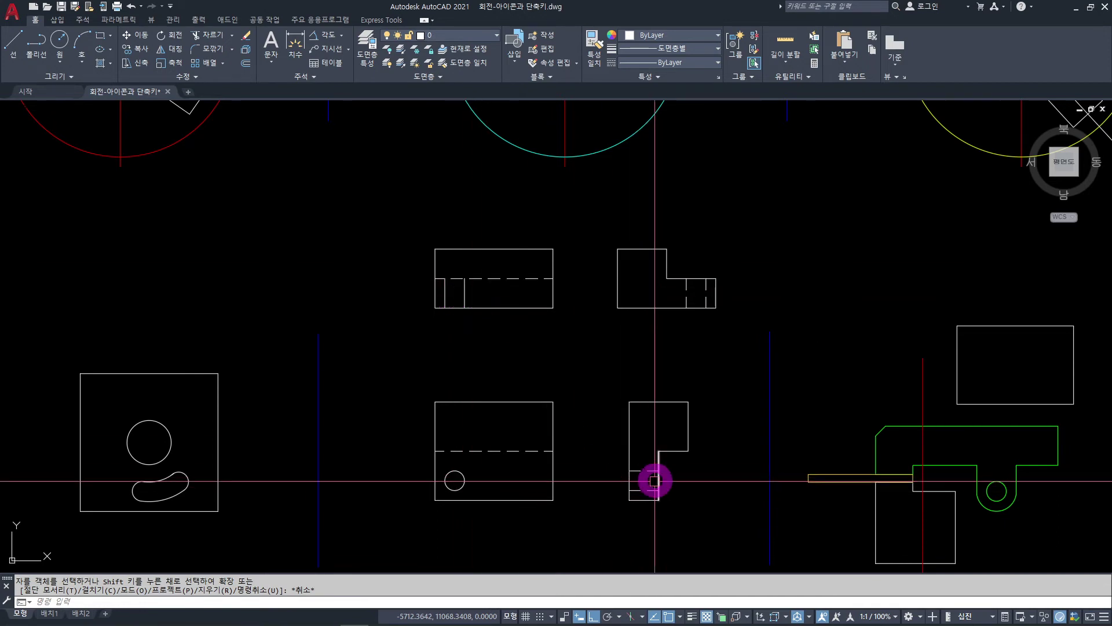
# - Match the top view's two short vertical hole lines to the properties of its horizontal dashed line
pyautogui.write('MA')
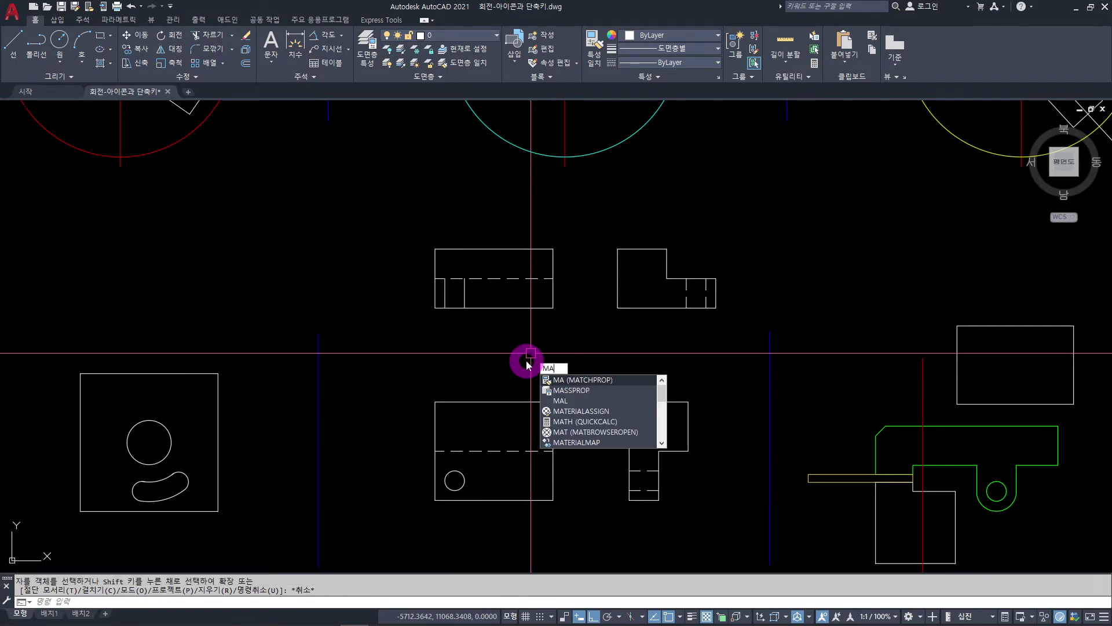
pyautogui.press('space')
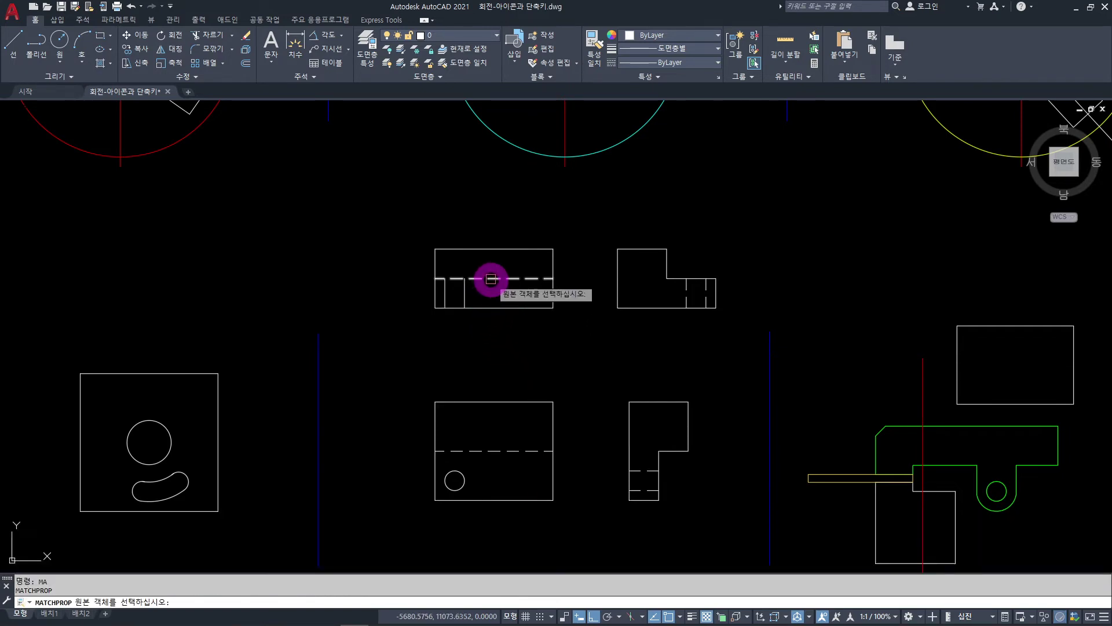
pyautogui.click(491, 279)
pyautogui.click(462, 292)
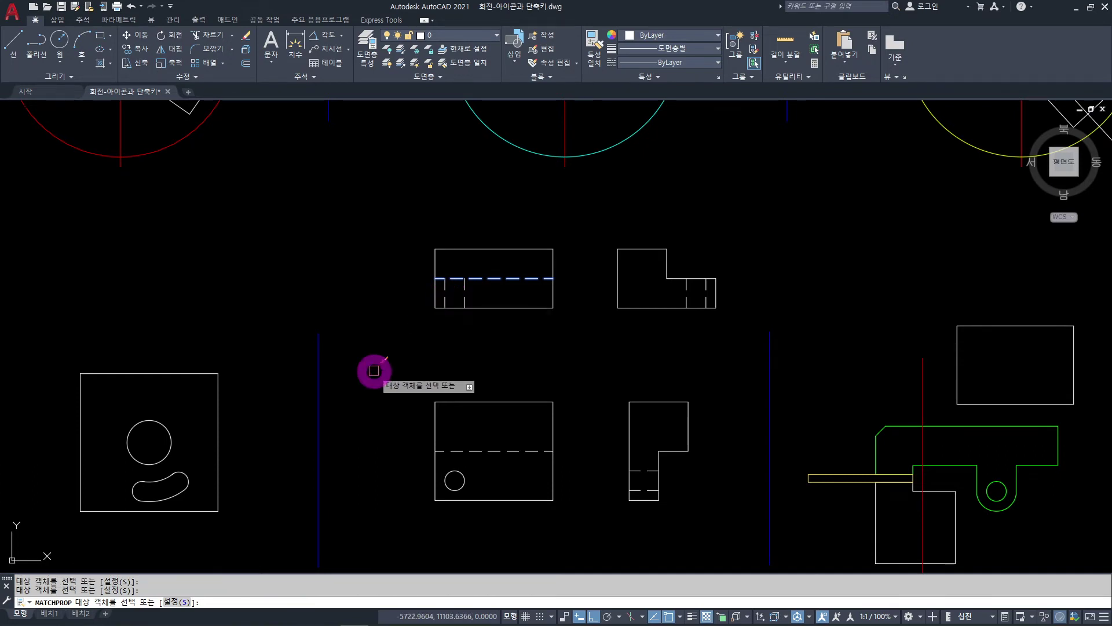
pyautogui.press('Escape')
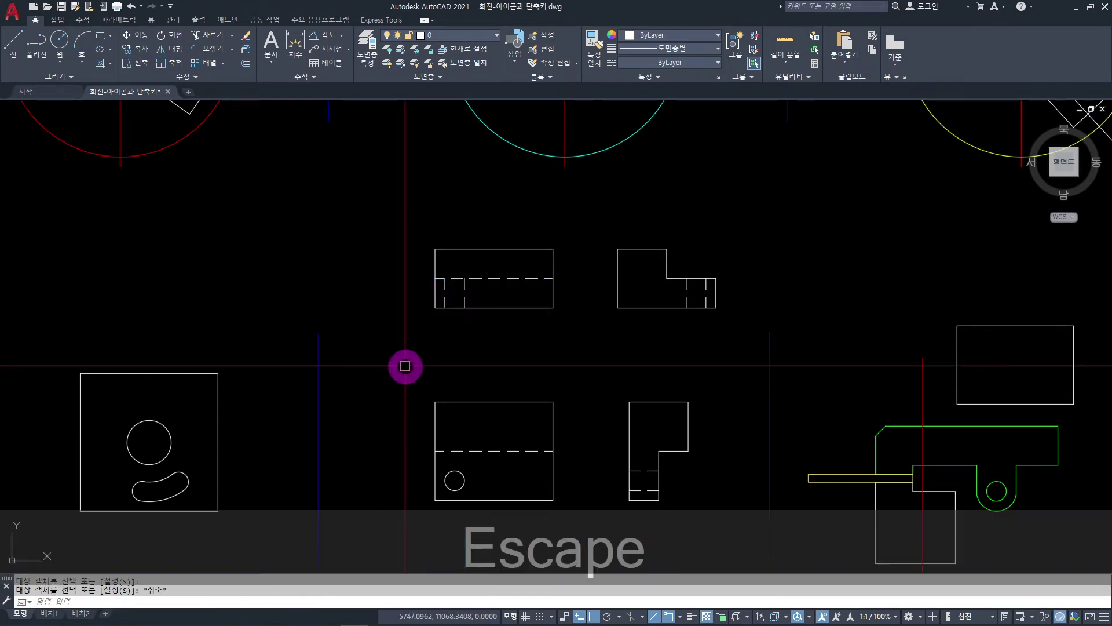
# - Delete the rotated side view beside the top view
pyautogui.click(744, 221)
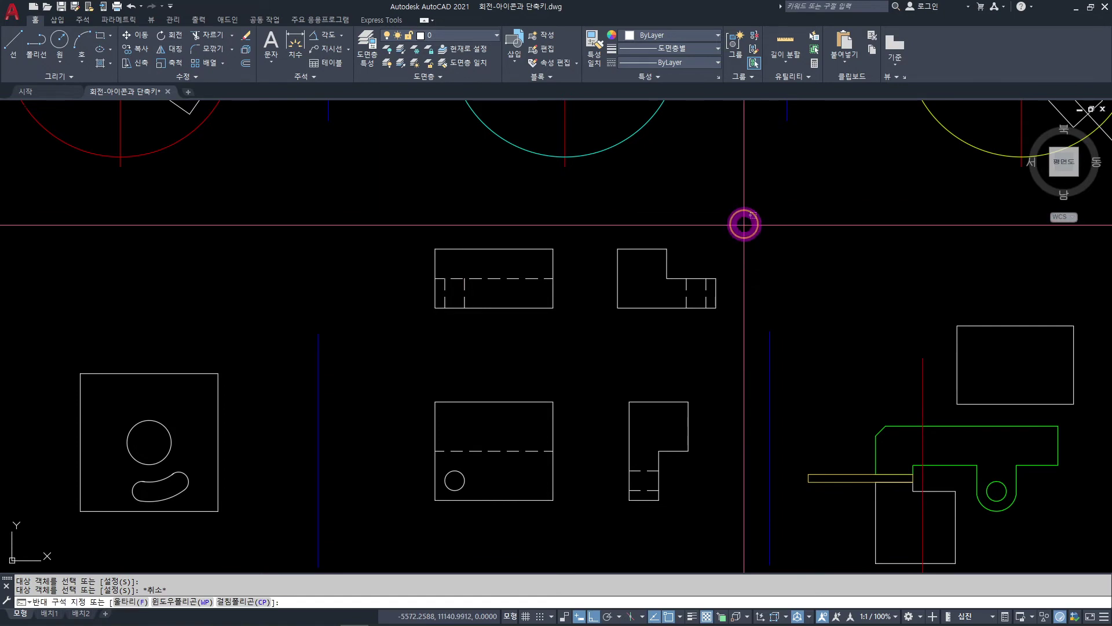
pyautogui.click(623, 337)
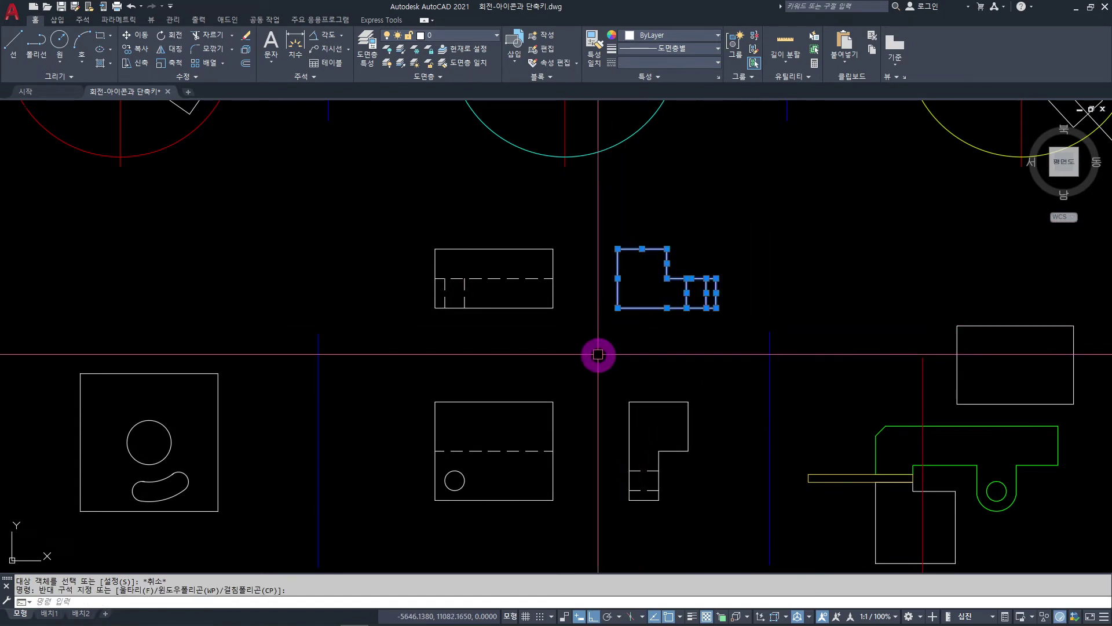
pyautogui.press('Delete')
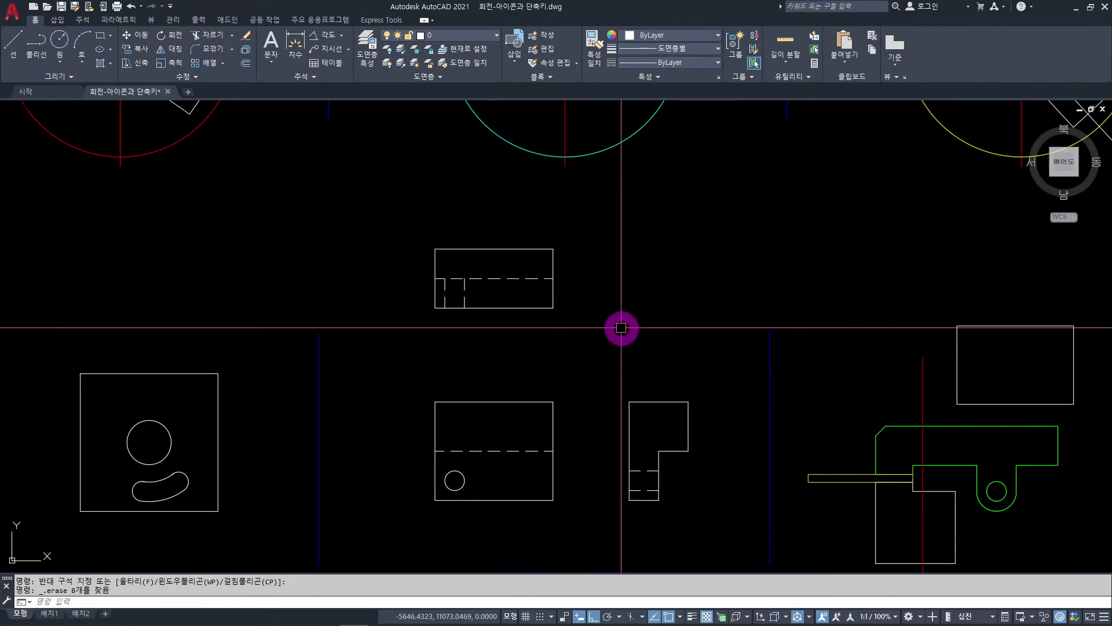
# - Move the whole top view straight down about 26 units, closer to the front view
pyautogui.write('m')
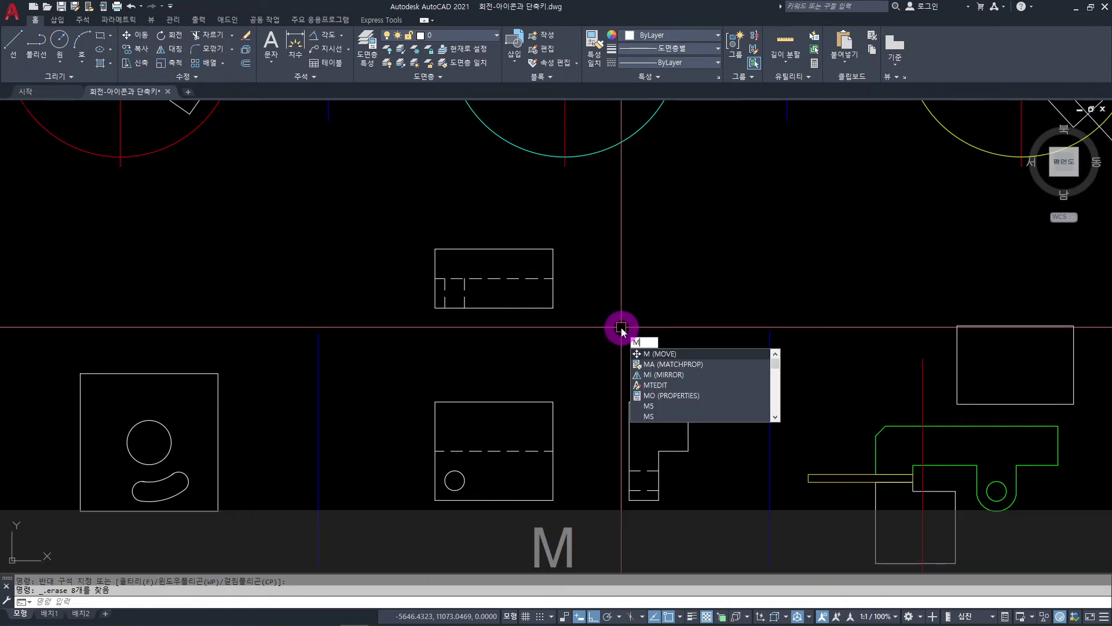
pyautogui.press('space')
pyautogui.click(603, 229)
pyautogui.click(415, 352)
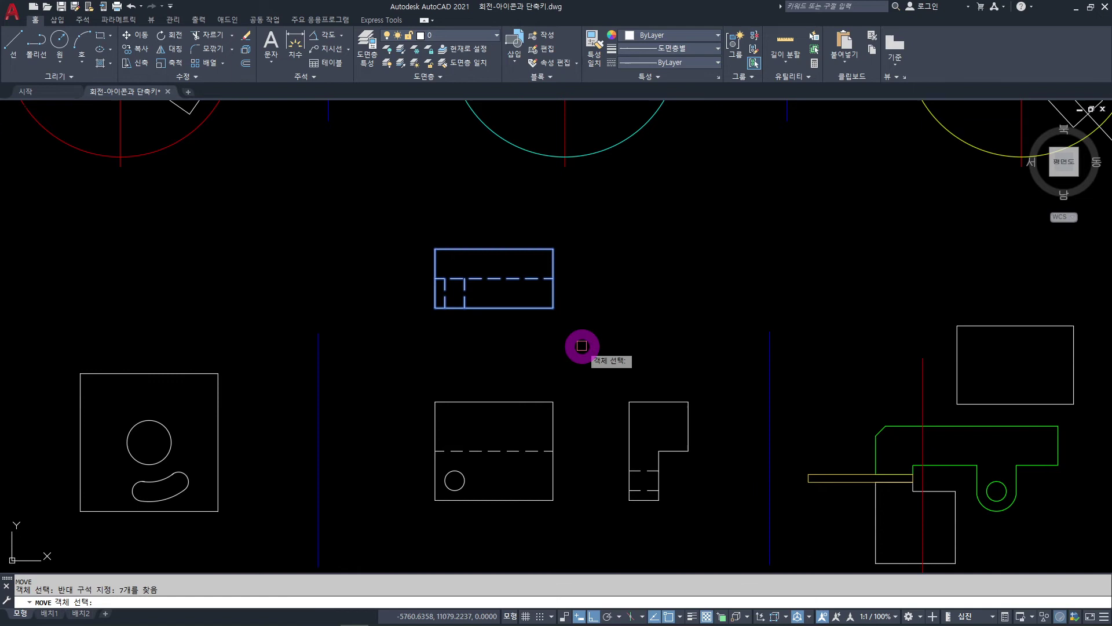
pyautogui.press('space')
pyautogui.click(588, 324)
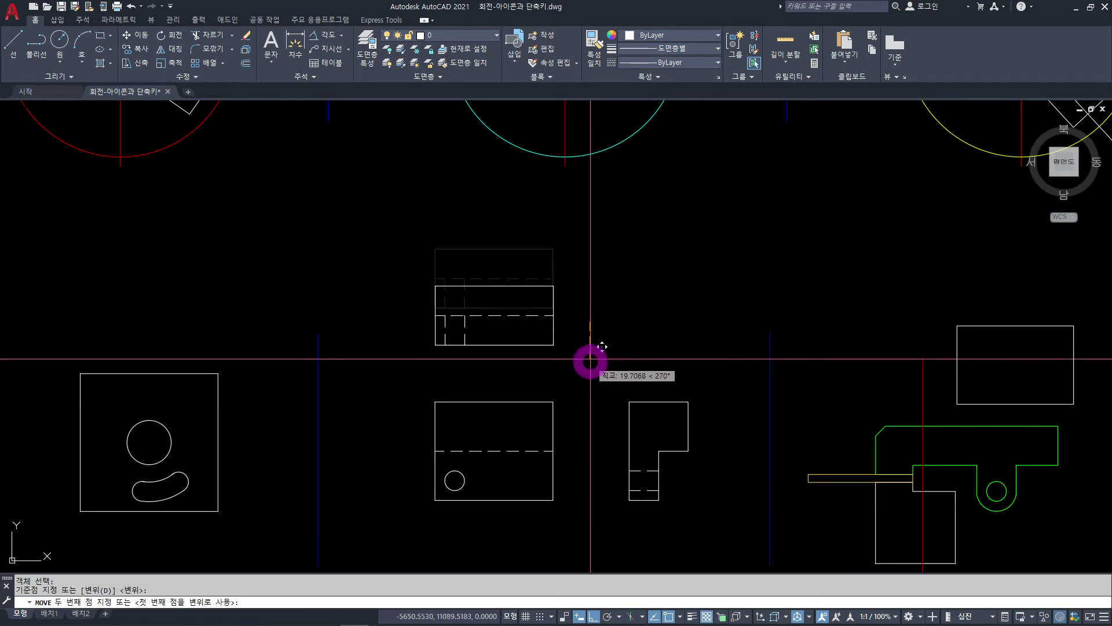
pyautogui.click(589, 374)
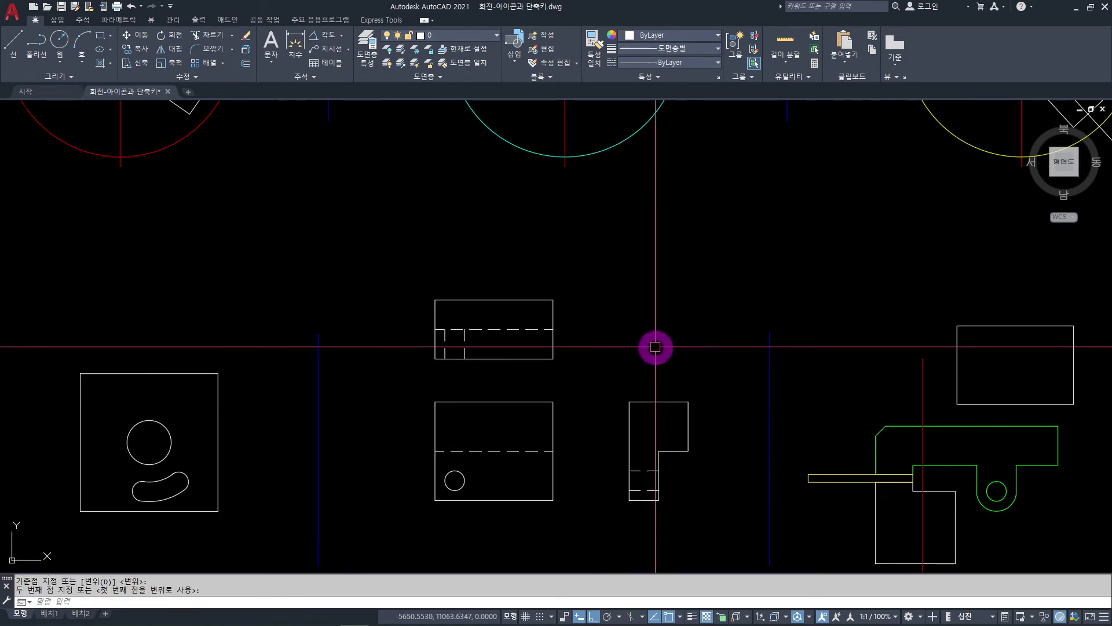
pyautogui.moveTo(656, 347)
pyautogui.mouseDown(button='middle')
pyautogui.moveTo(260, 303)
pyautogui.moveTo(237, 287)
pyautogui.mouseUp(button='middle')
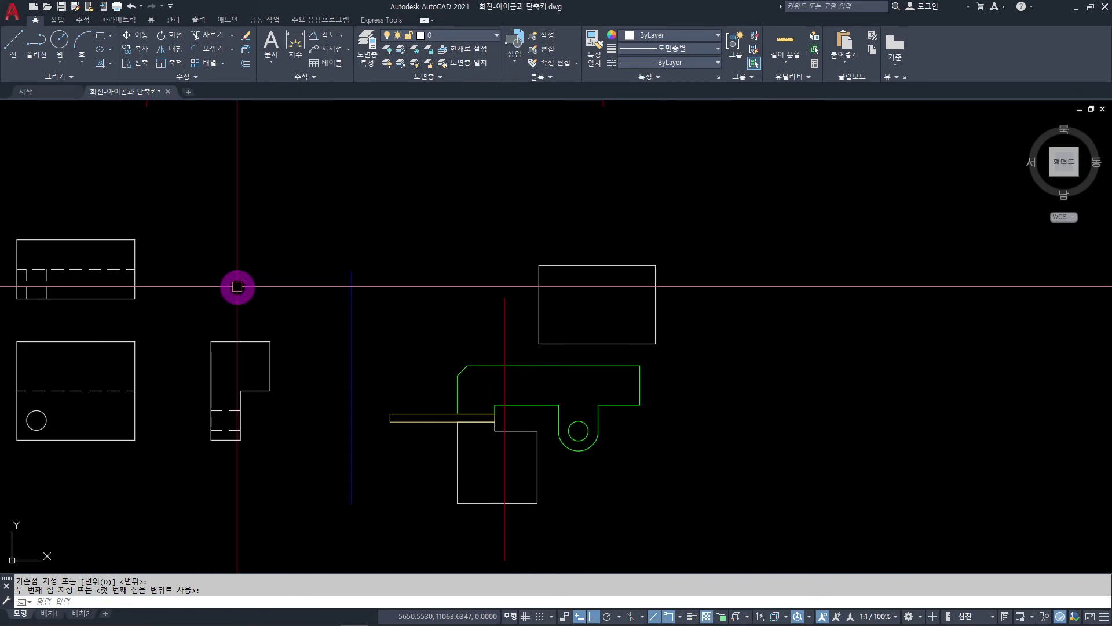
pyautogui.scroll(2, 629, 468)
pyautogui.moveTo(635, 467); pyautogui.dragTo(665, 442, button='middle')
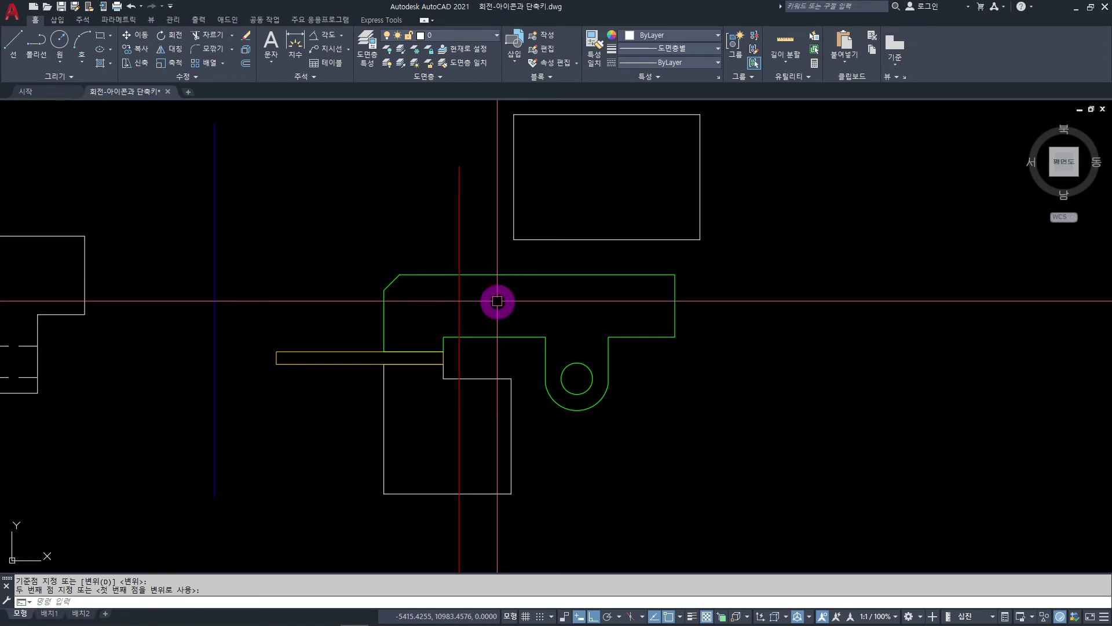
pyautogui.click(354, 248)
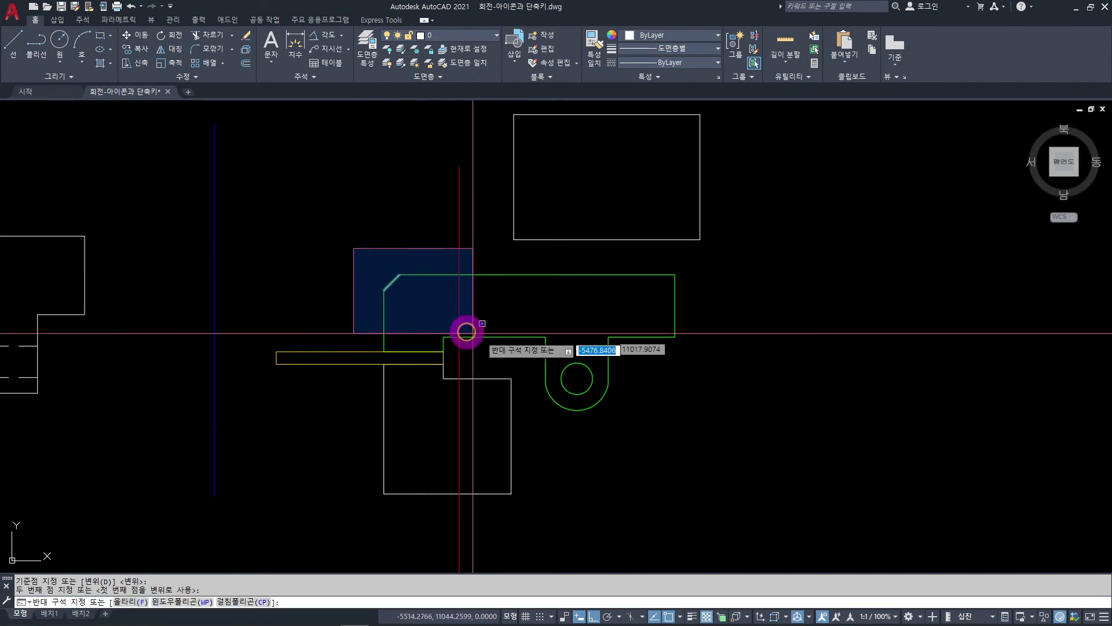
pyautogui.click(706, 359)
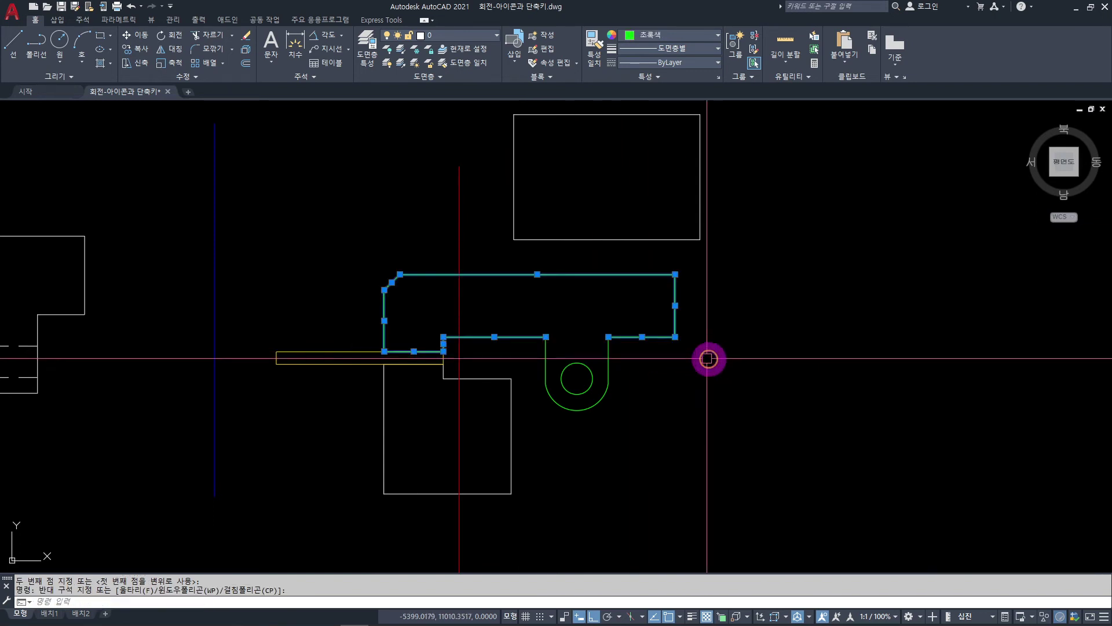
pyautogui.click(639, 299)
pyautogui.click(538, 422)
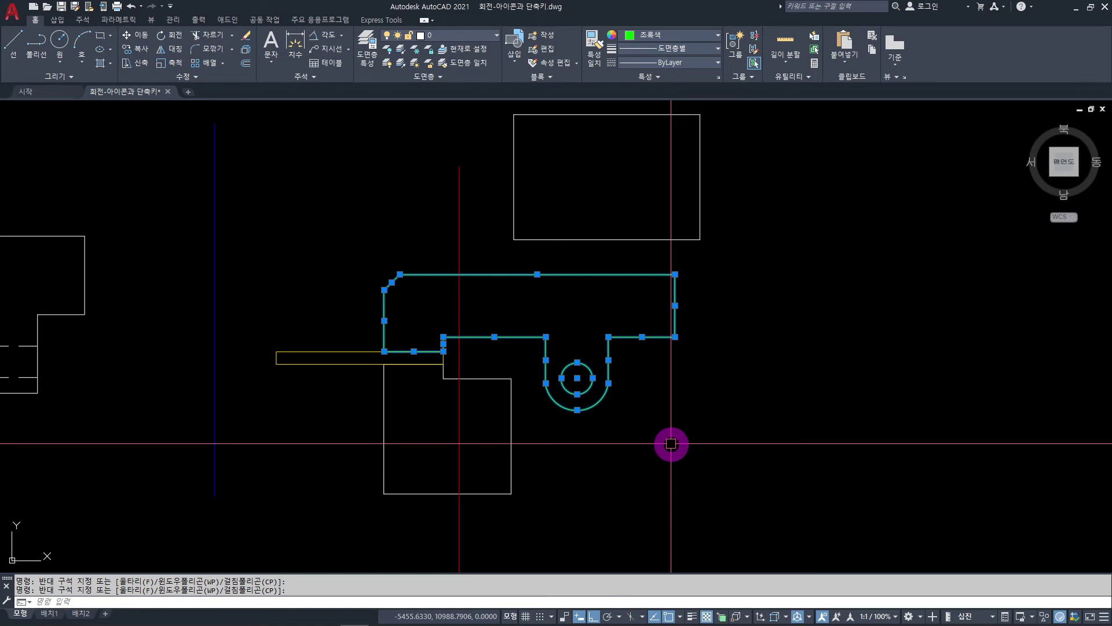
pyautogui.write('ro')
pyautogui.press('space')
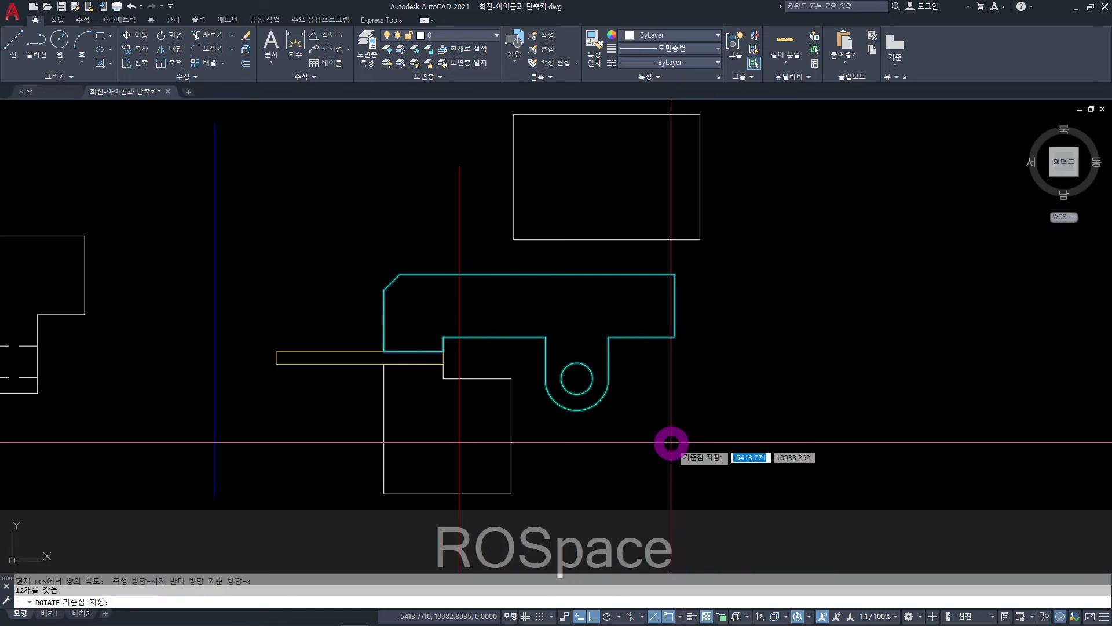
pyautogui.click(578, 378)
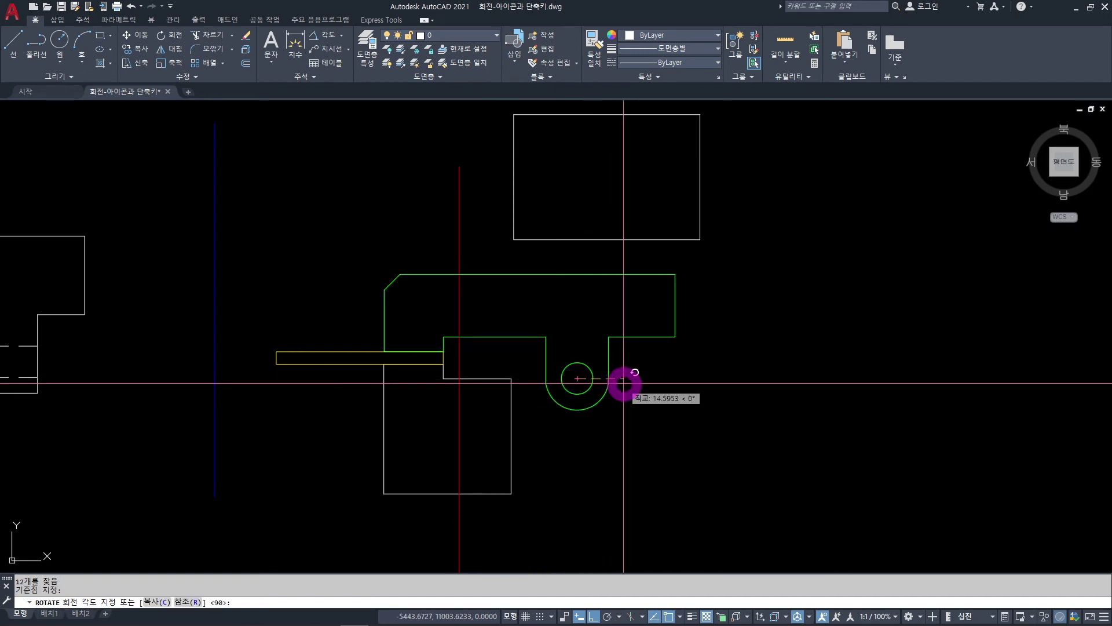
pyautogui.press('F8')
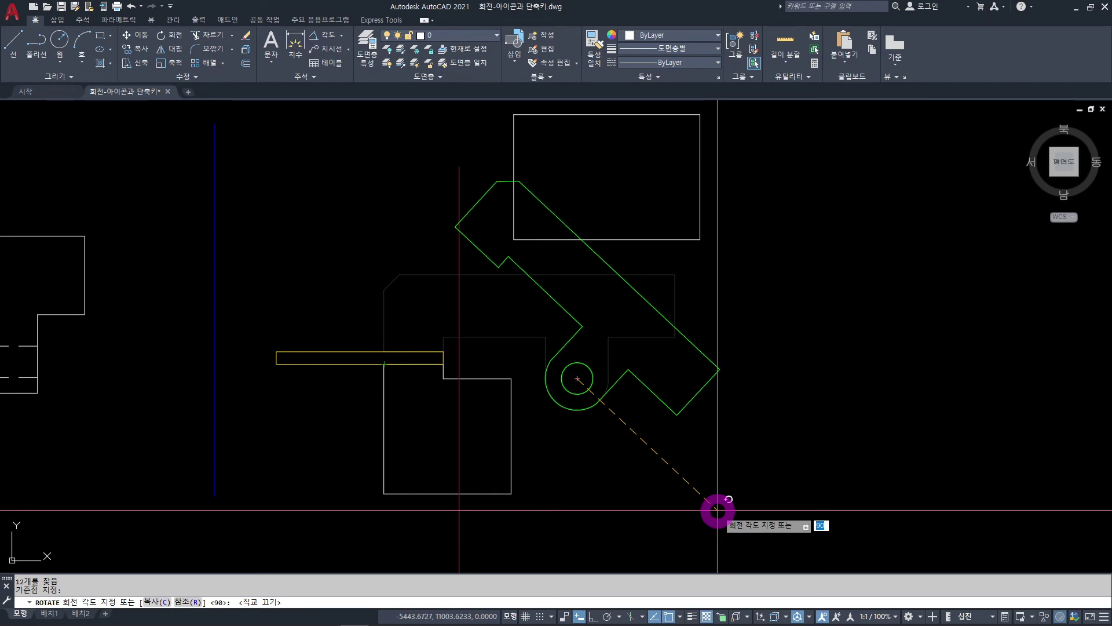
pyautogui.press('Escape')
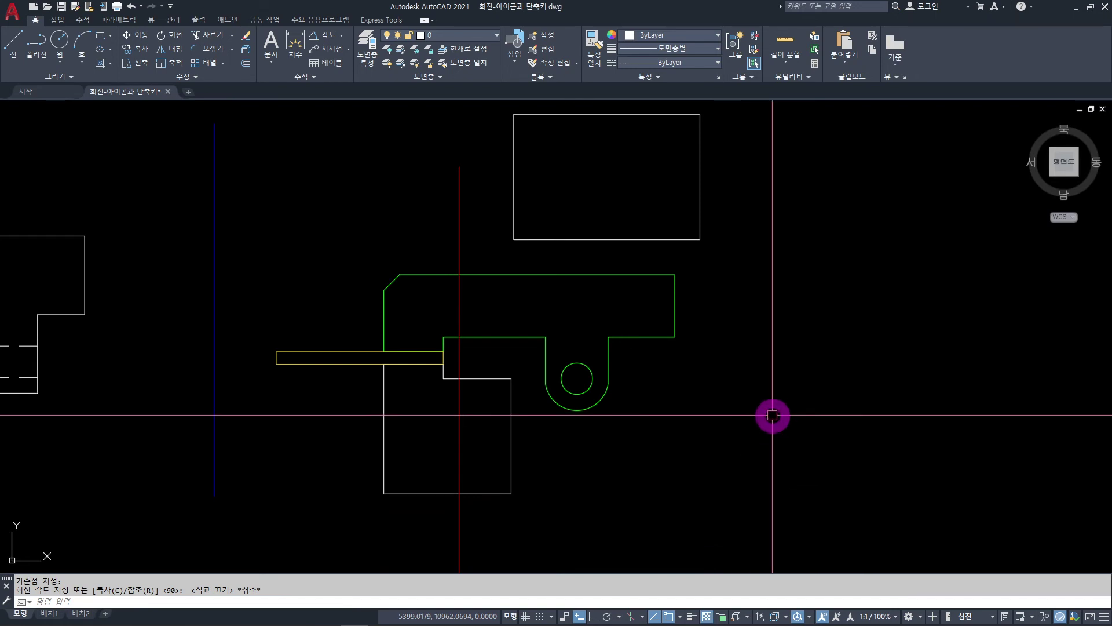
# - Draw a circle centred on the green part's hole and passing through the part's lower-left corner, where it meets the yellow bar
pyautogui.write('c')
pyautogui.press('space')
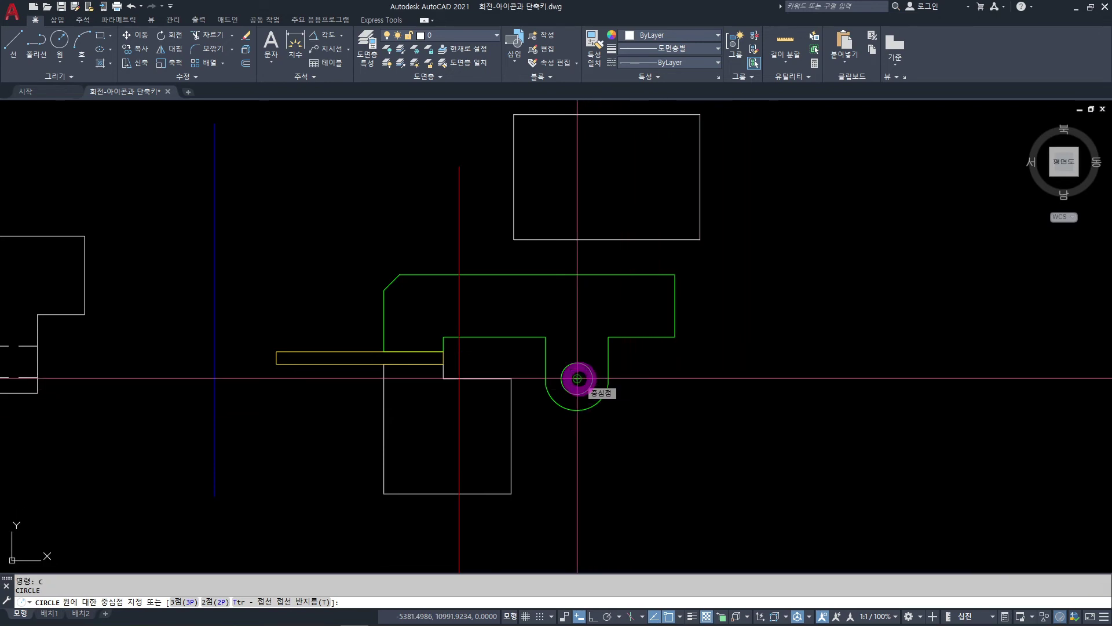
pyautogui.click(577, 378)
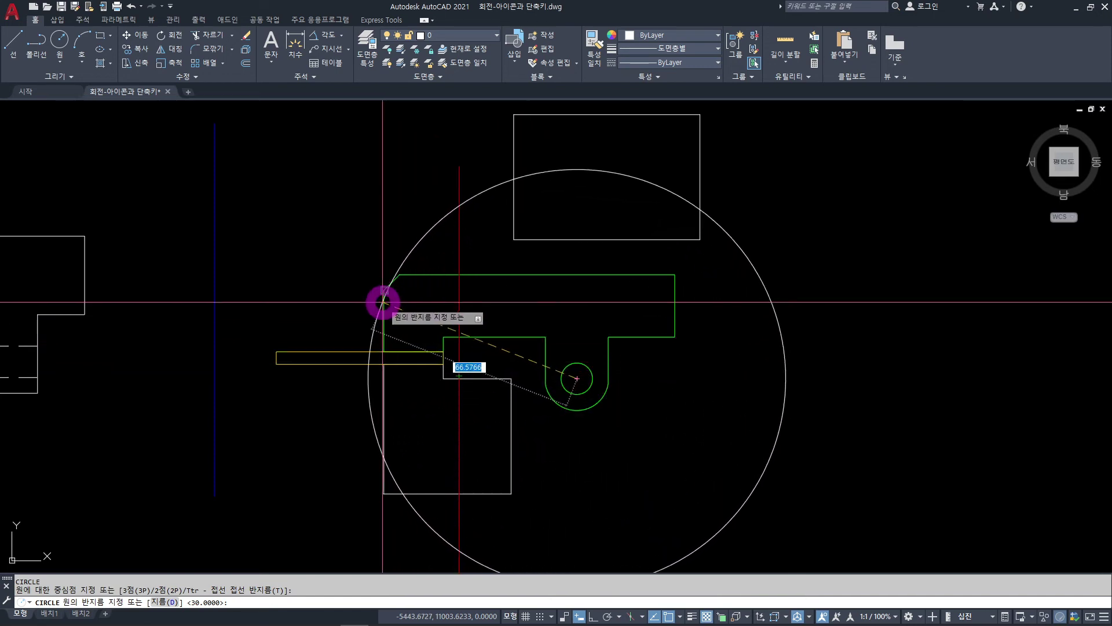
pyautogui.click(384, 350)
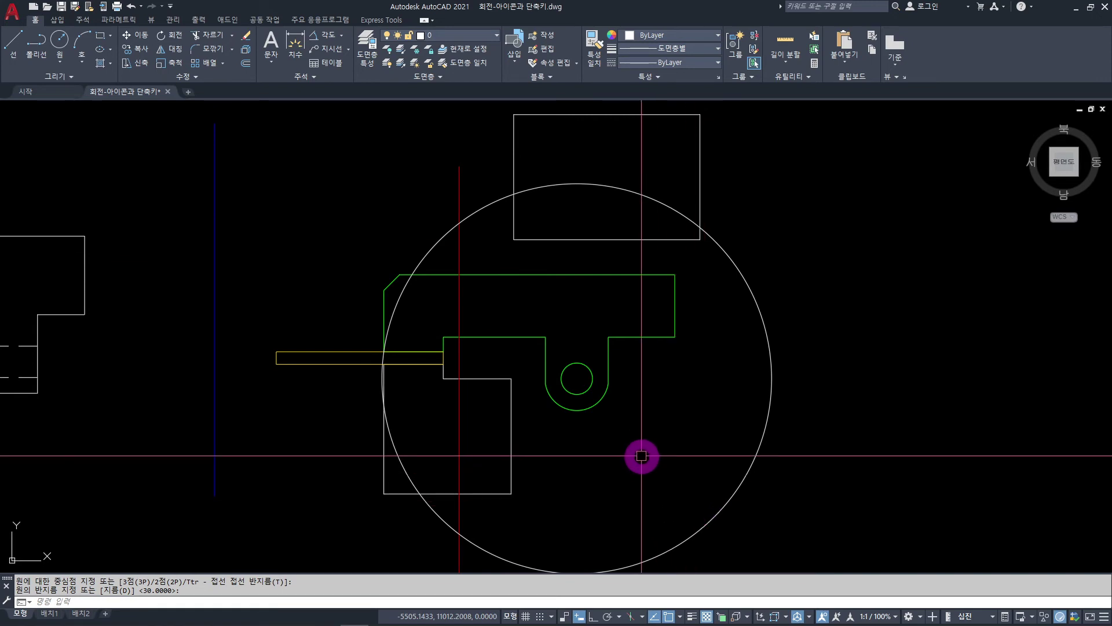
# - Draw two connected lines from the green part's lower-left corner to its hole centre, then to the circle's upper intersection with the red line
pyautogui.write('L')
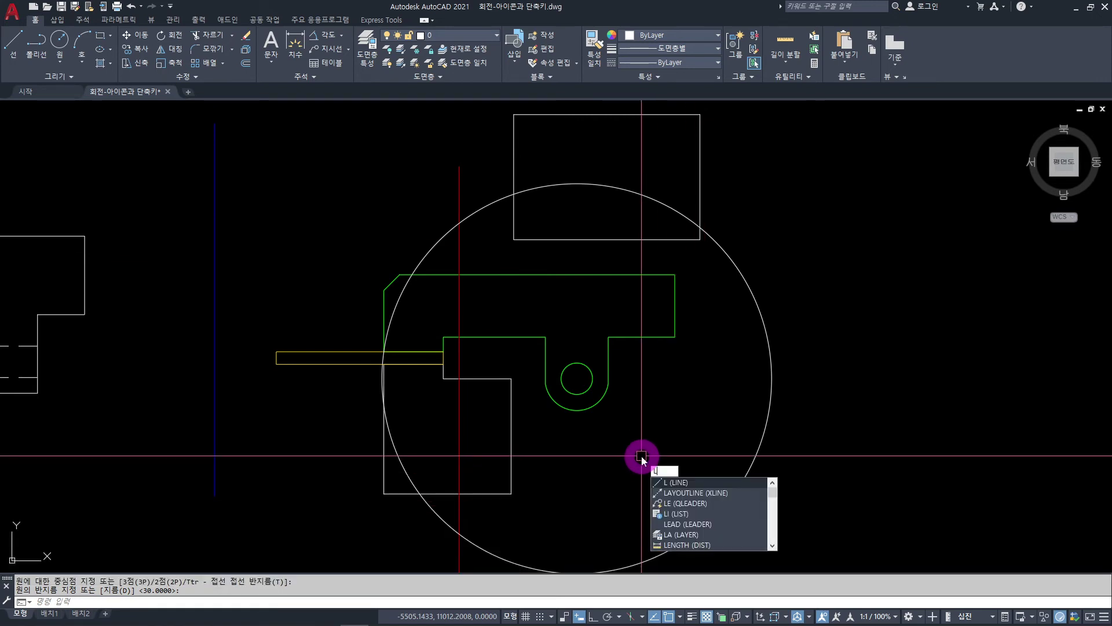
pyautogui.press('space')
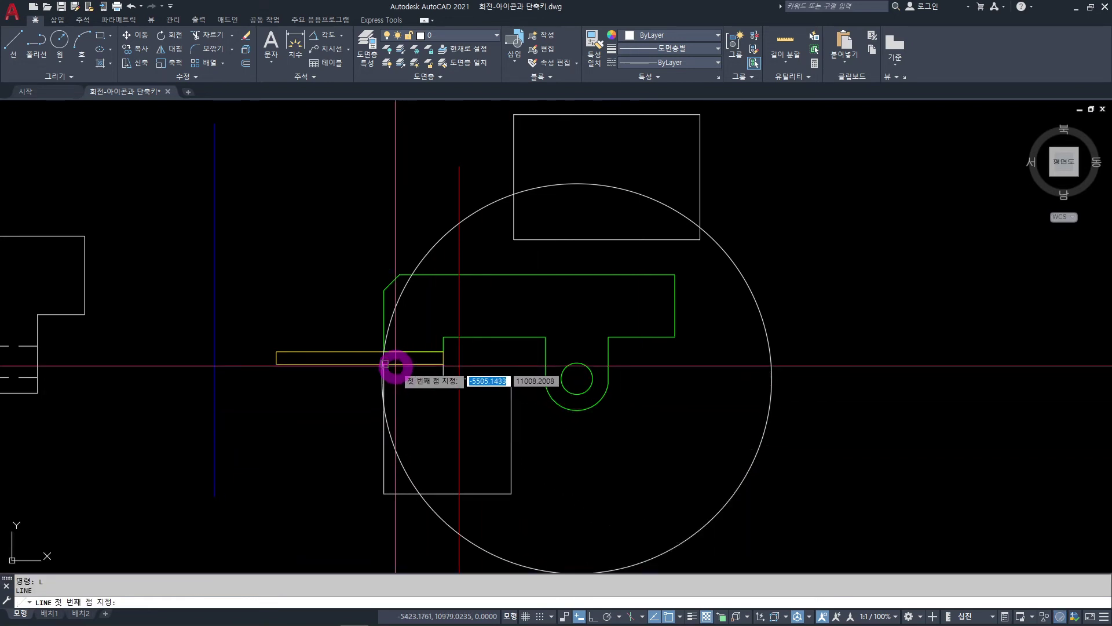
pyautogui.click(384, 350)
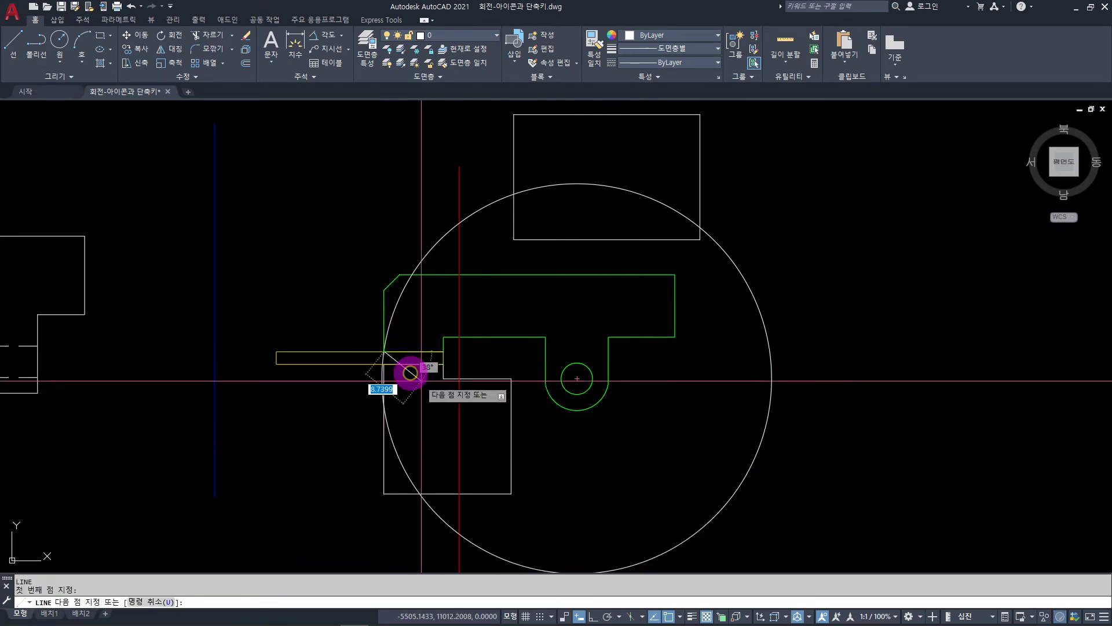
pyautogui.click(578, 379)
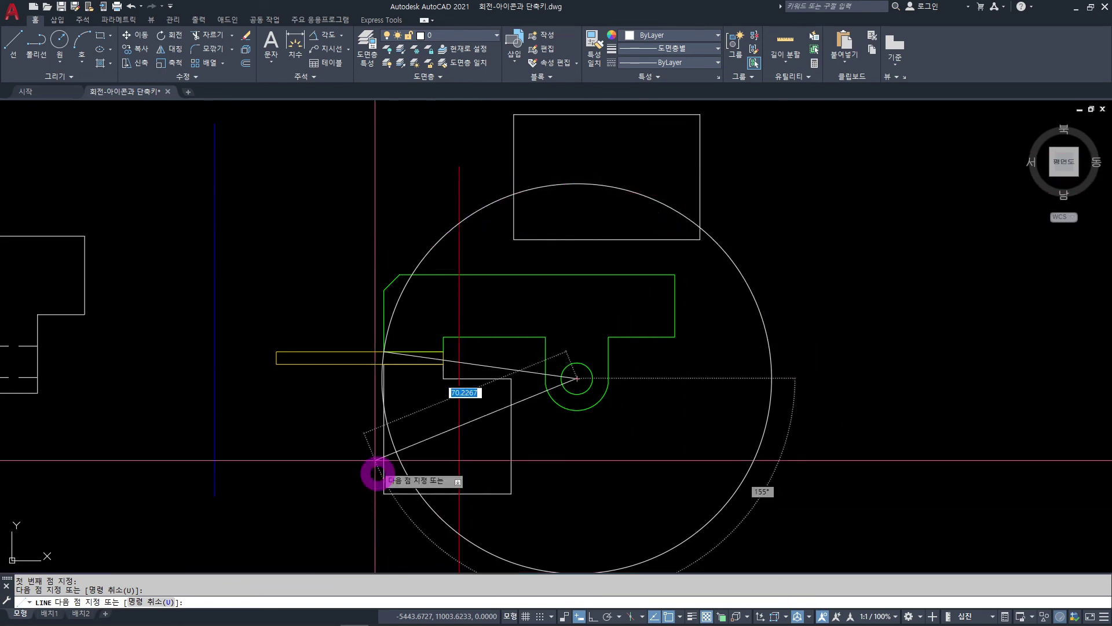
pyautogui.click(460, 223)
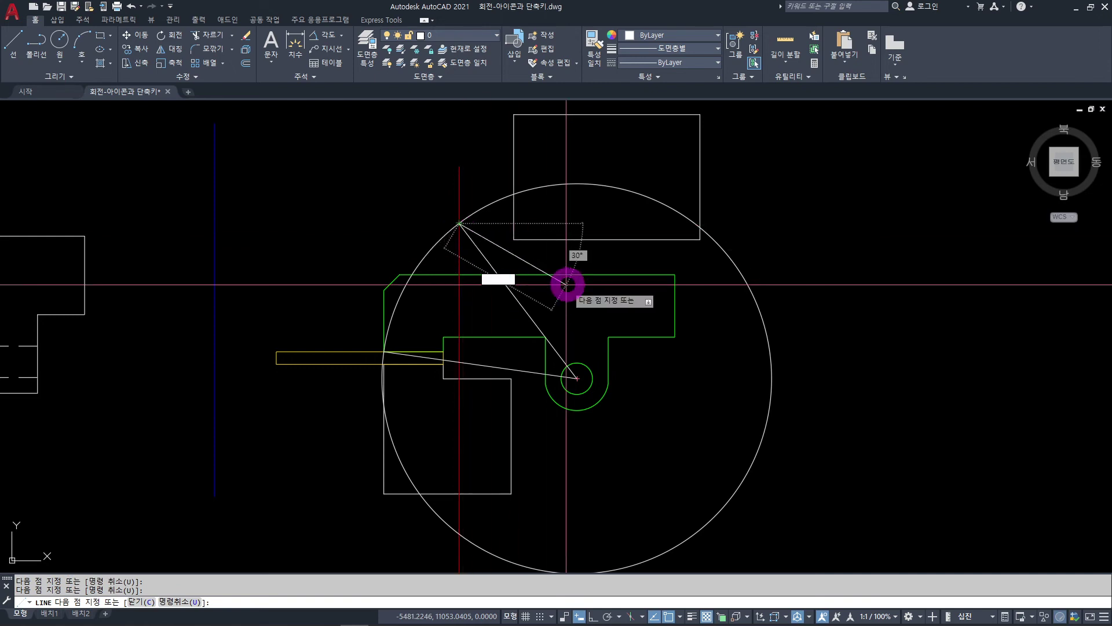
pyautogui.press('Escape')
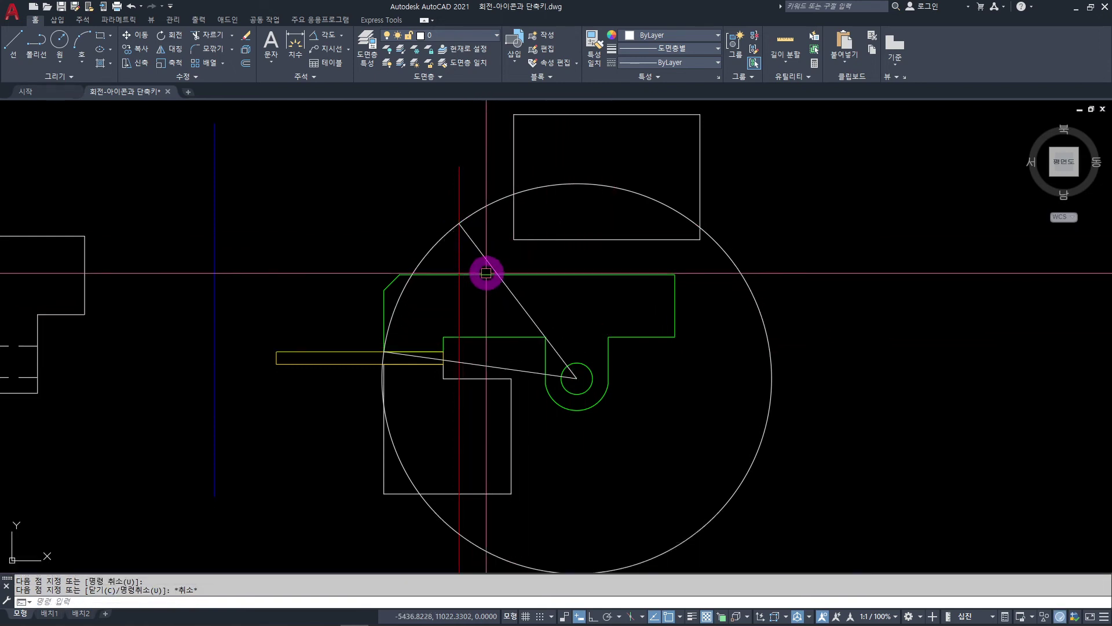
# - Change the colour of the two lines running from the hole centre to magenta
pyautogui.click(523, 307)
pyautogui.click(483, 366)
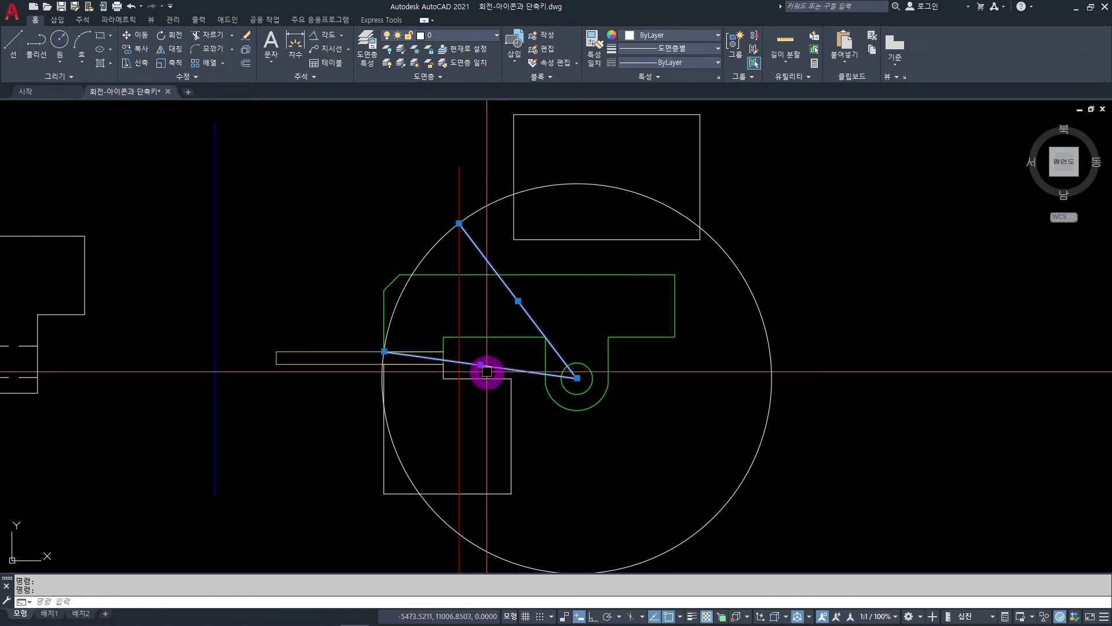
pyautogui.click(677, 37)
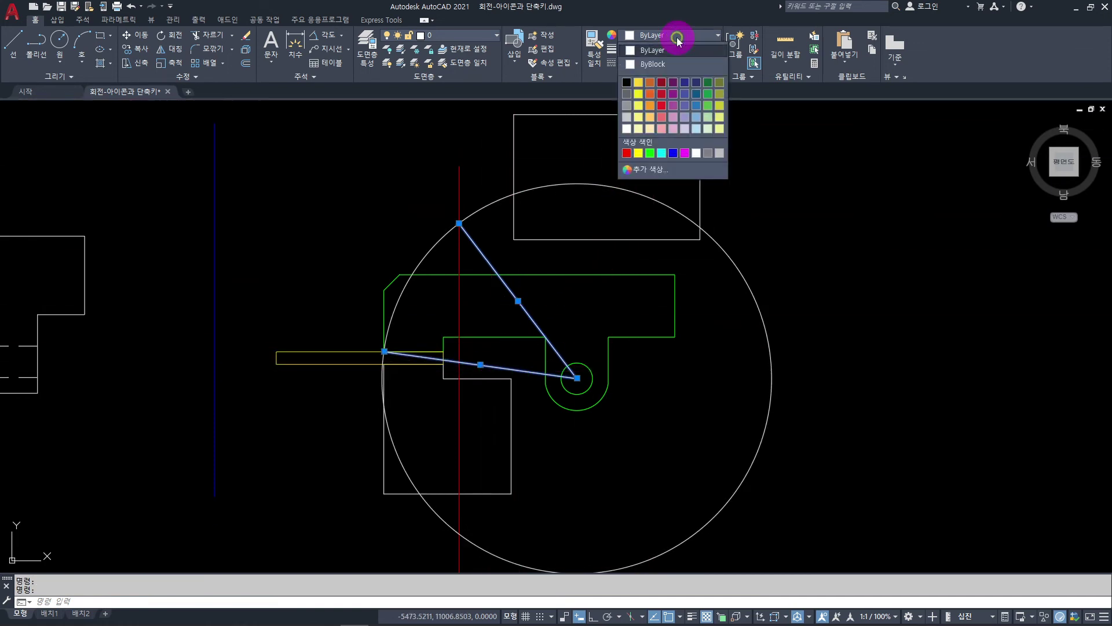
pyautogui.click(686, 152)
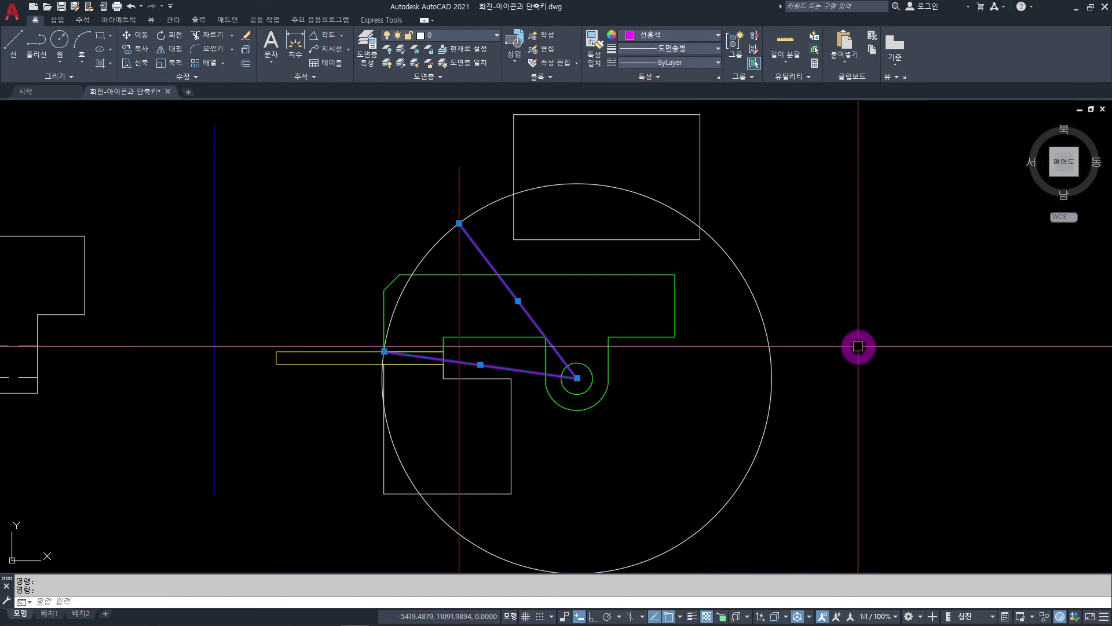
pyautogui.press('Escape')
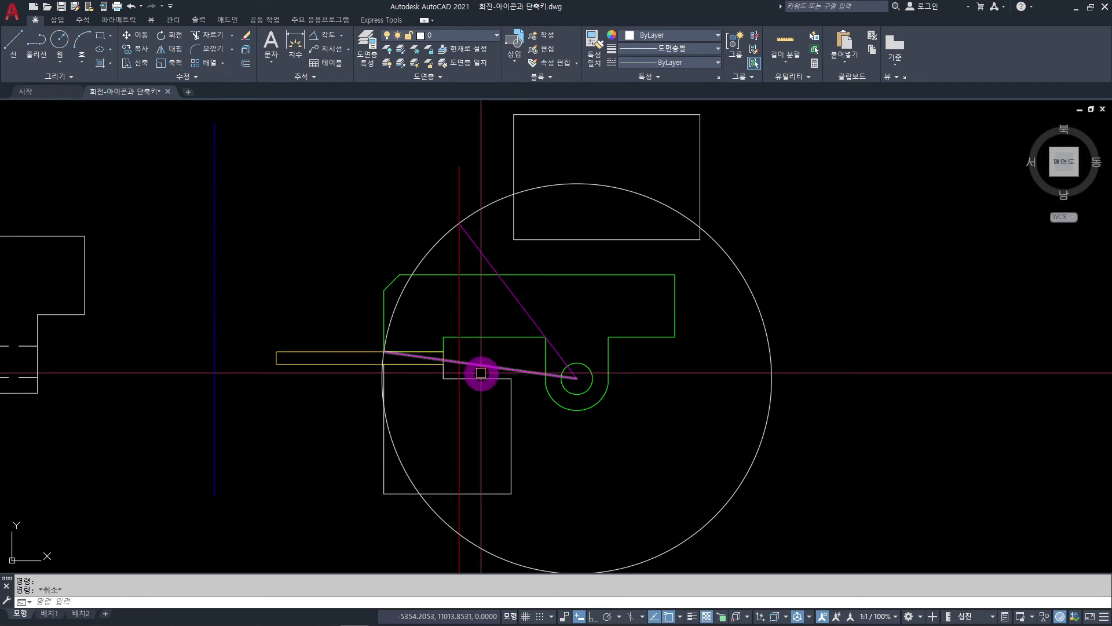
# - Add an angular dimension between the two magenta lines, placing its arc outside the circle on the upper-left side
pyautogui.click(326, 36)
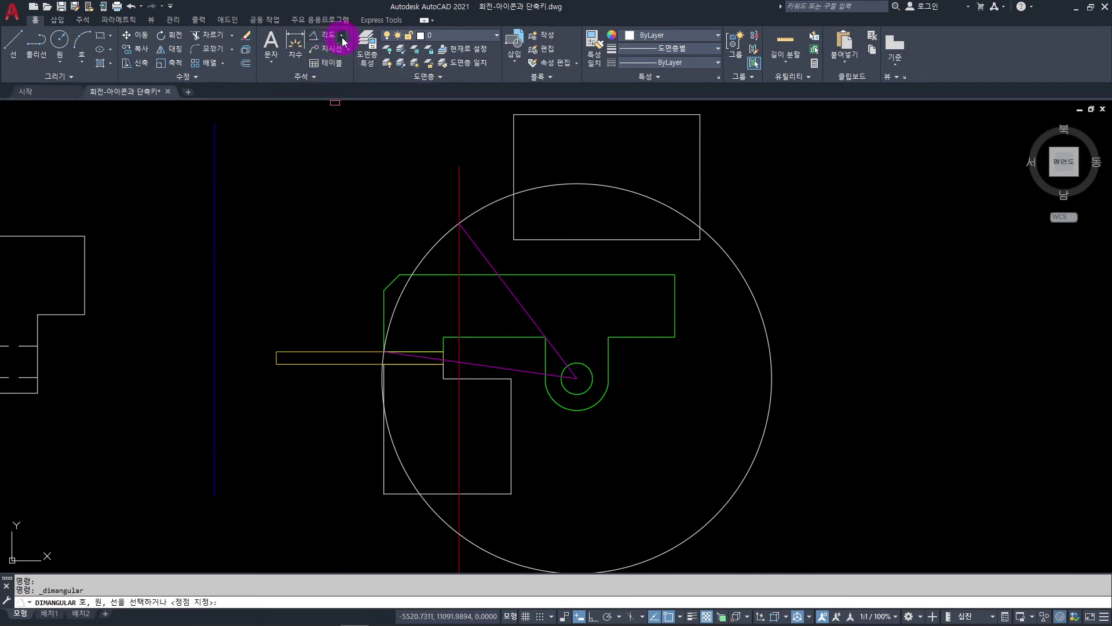
pyautogui.click(342, 37)
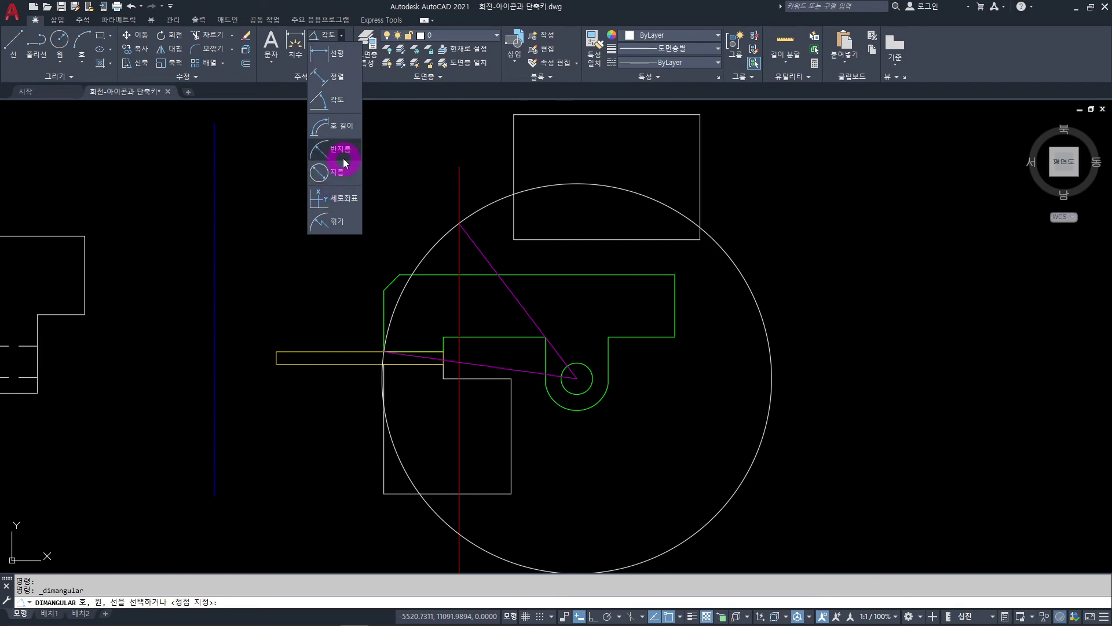
pyautogui.click(334, 102)
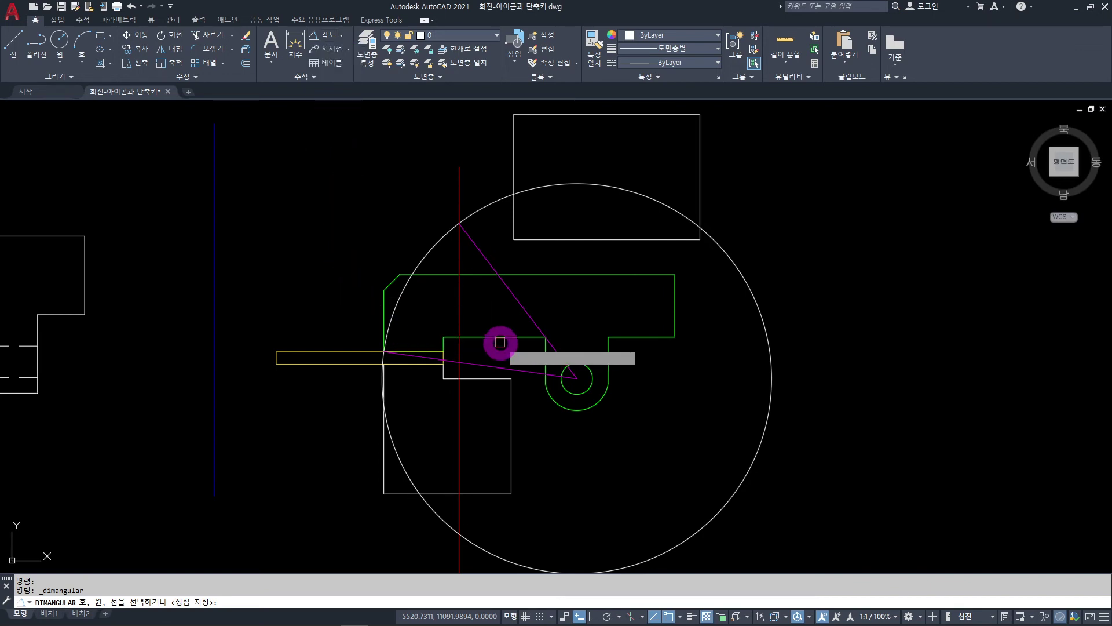
pyautogui.click(512, 295)
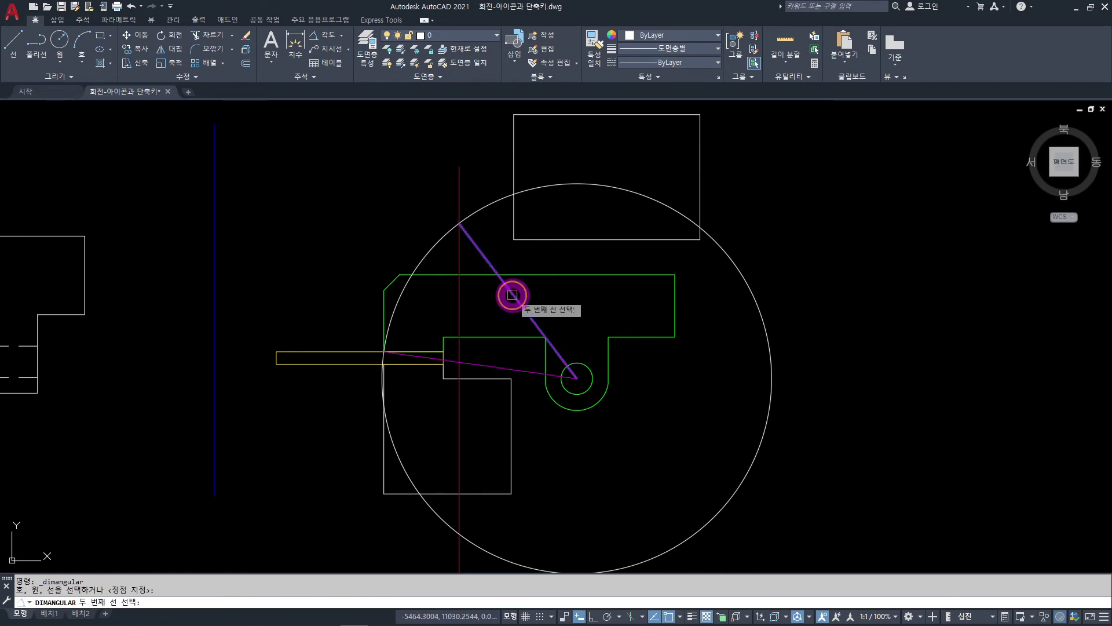
pyautogui.click(490, 367)
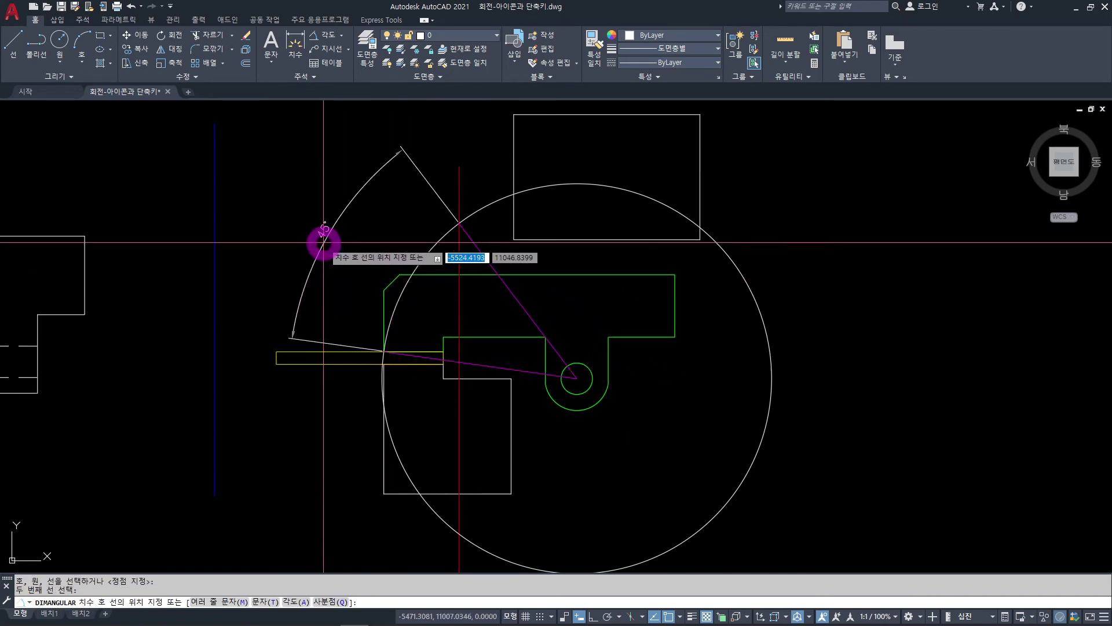
pyautogui.click(346, 206)
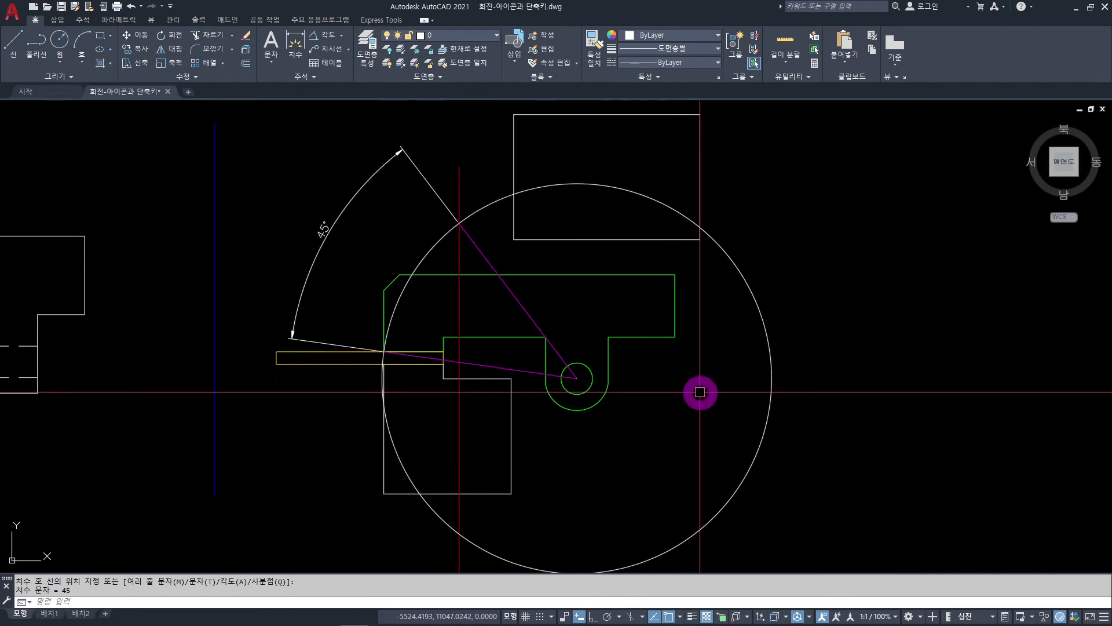
pyautogui.press('Escape')
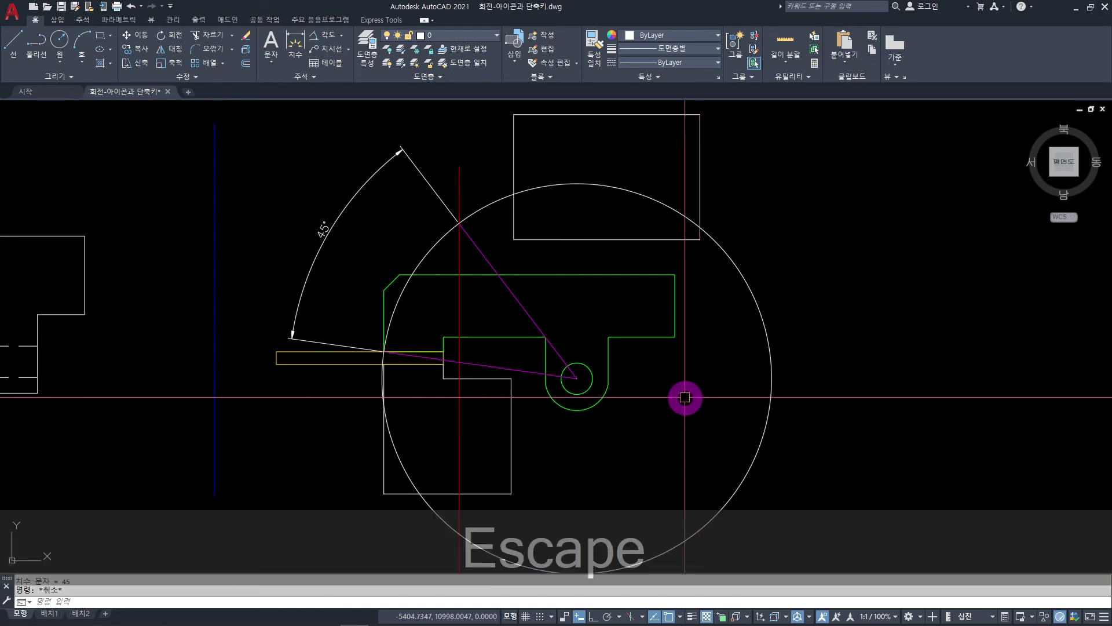
# - Rotate a copy of the whole green part, including its hole, by -45 degrees about the hole centre, keeping the original
pyautogui.click(362, 257)
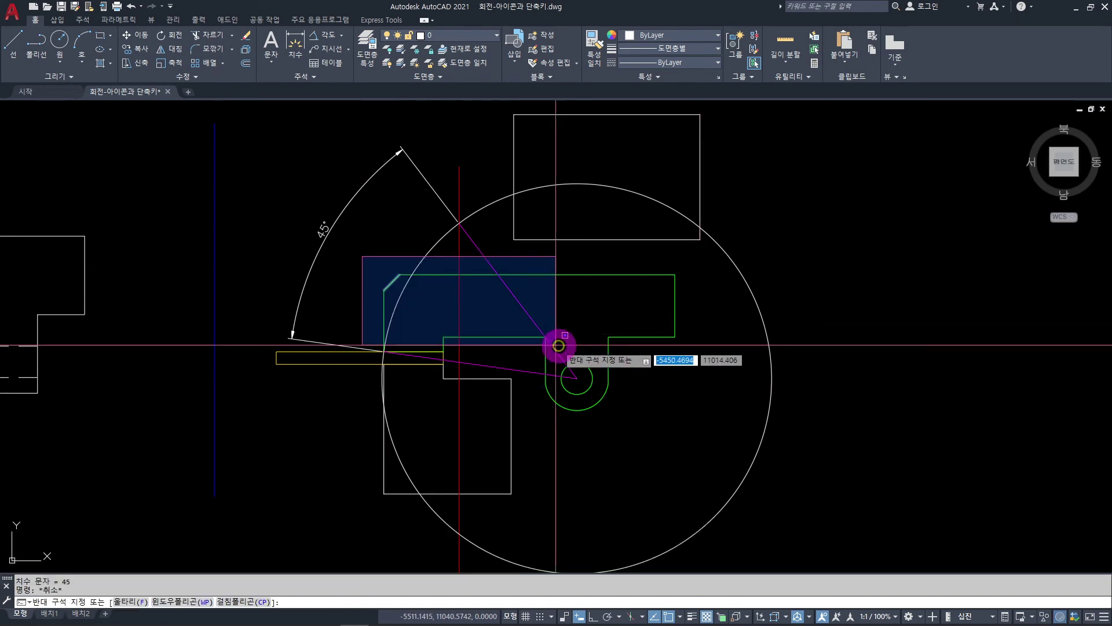
pyautogui.click(696, 352)
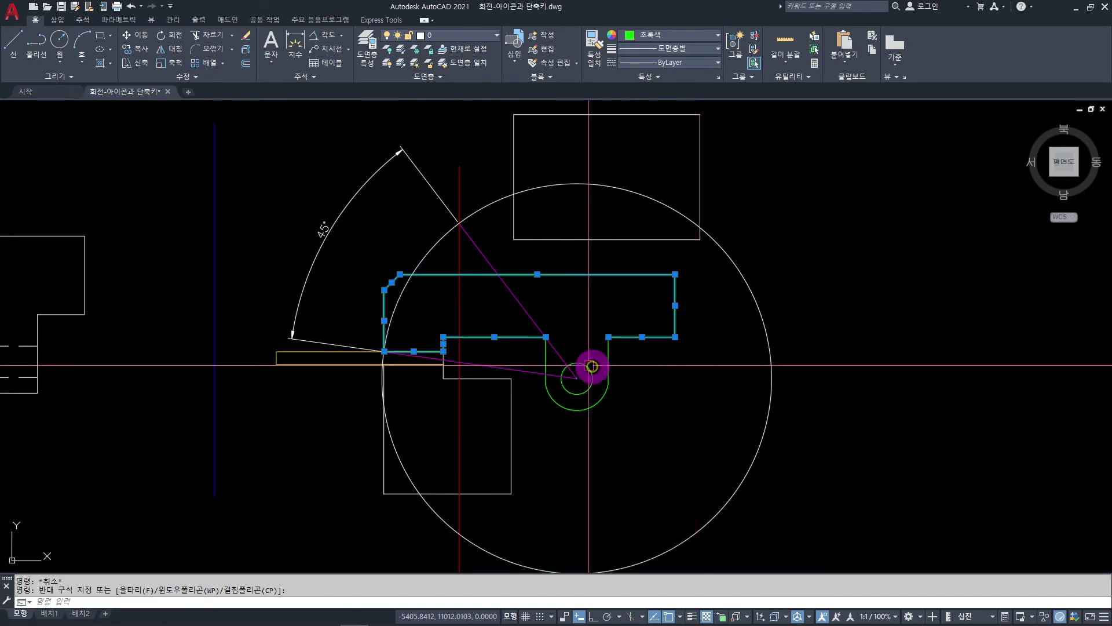
pyautogui.click(519, 326)
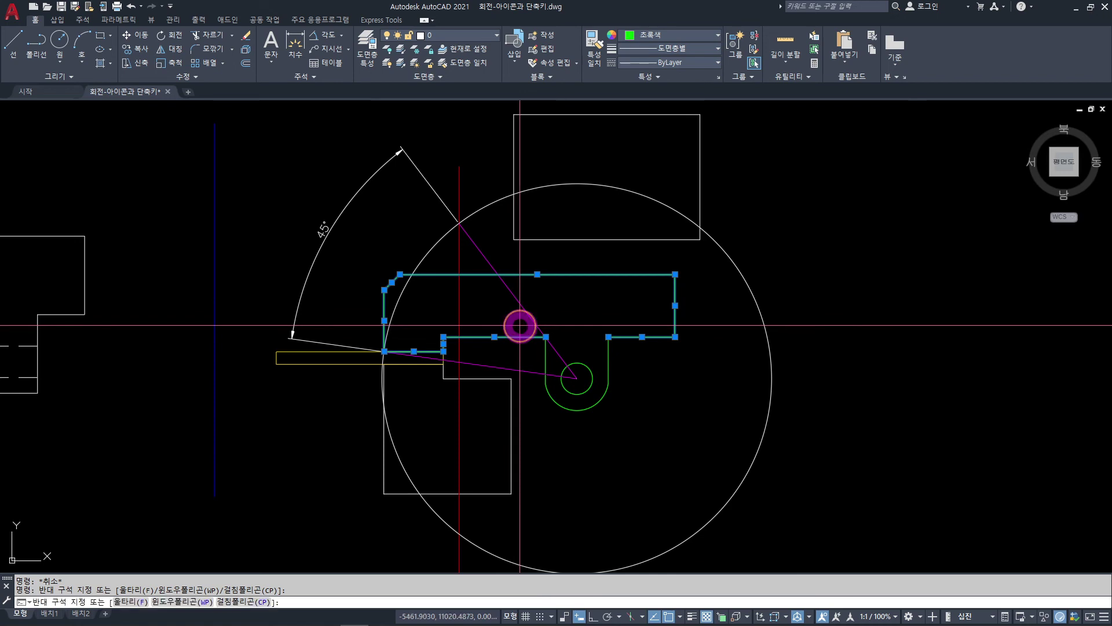
pyautogui.click(641, 427)
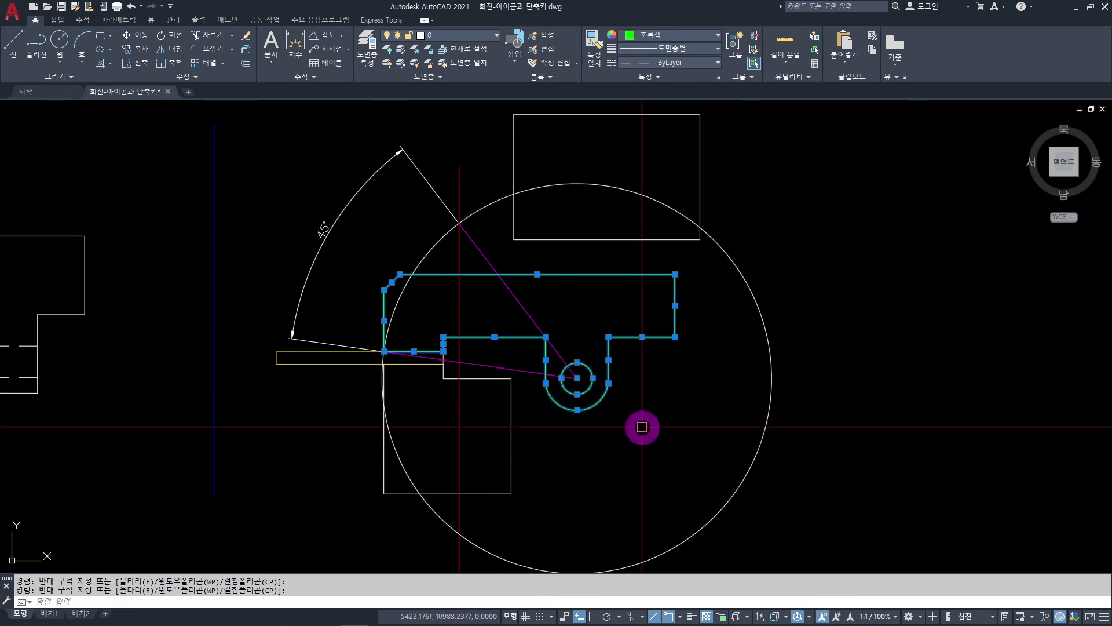
pyautogui.write('RO')
pyautogui.press('space')
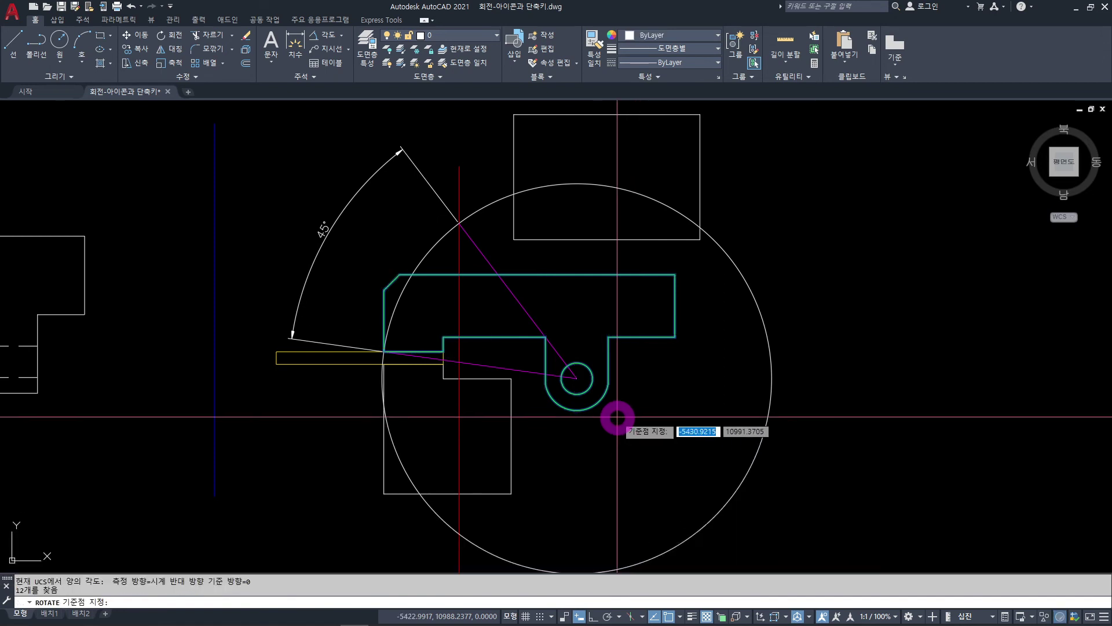
pyautogui.click(577, 378)
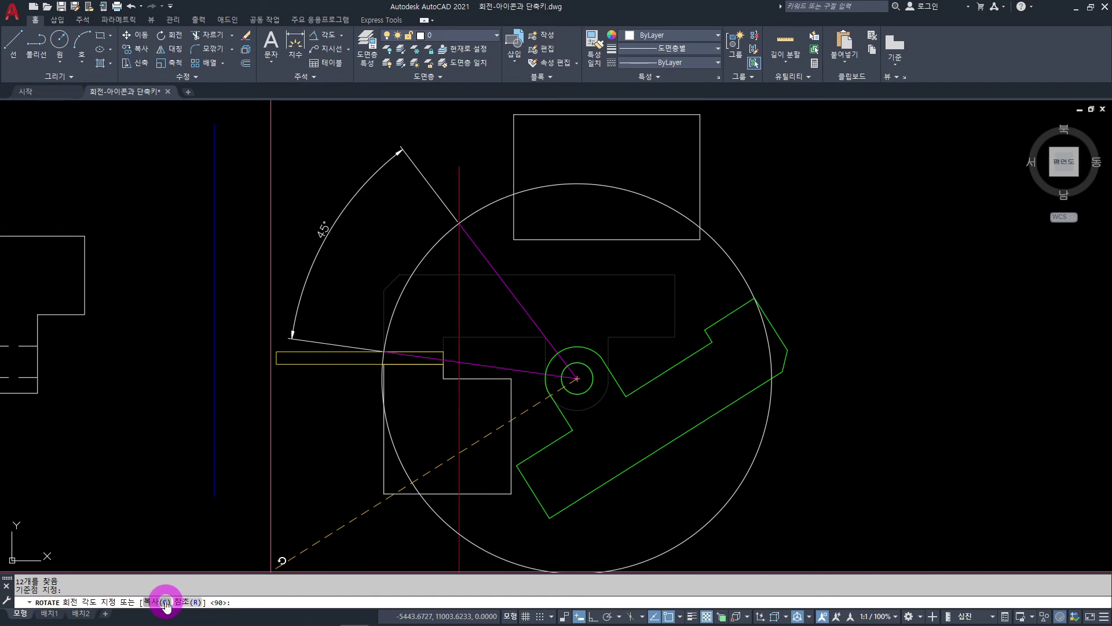
pyautogui.write('c')
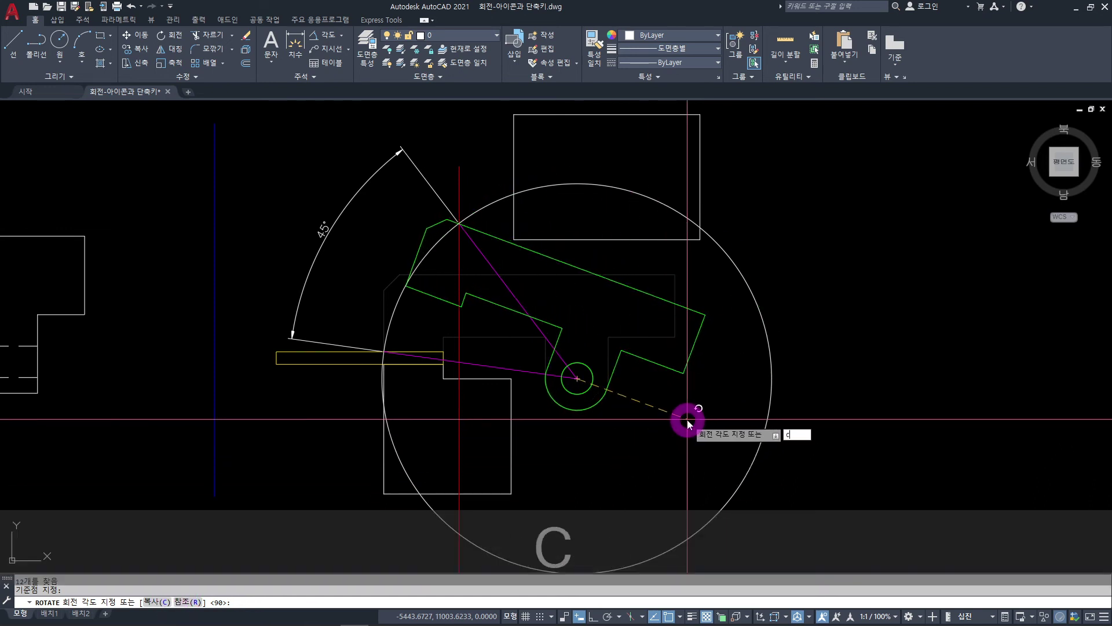
pyautogui.press('space')
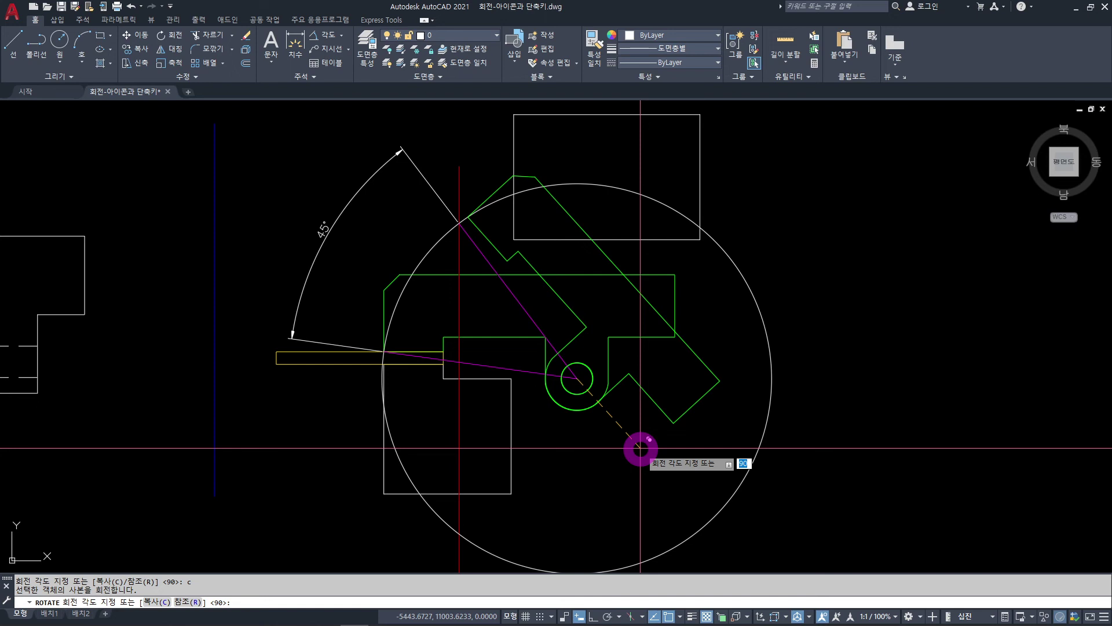
pyautogui.write('-45')
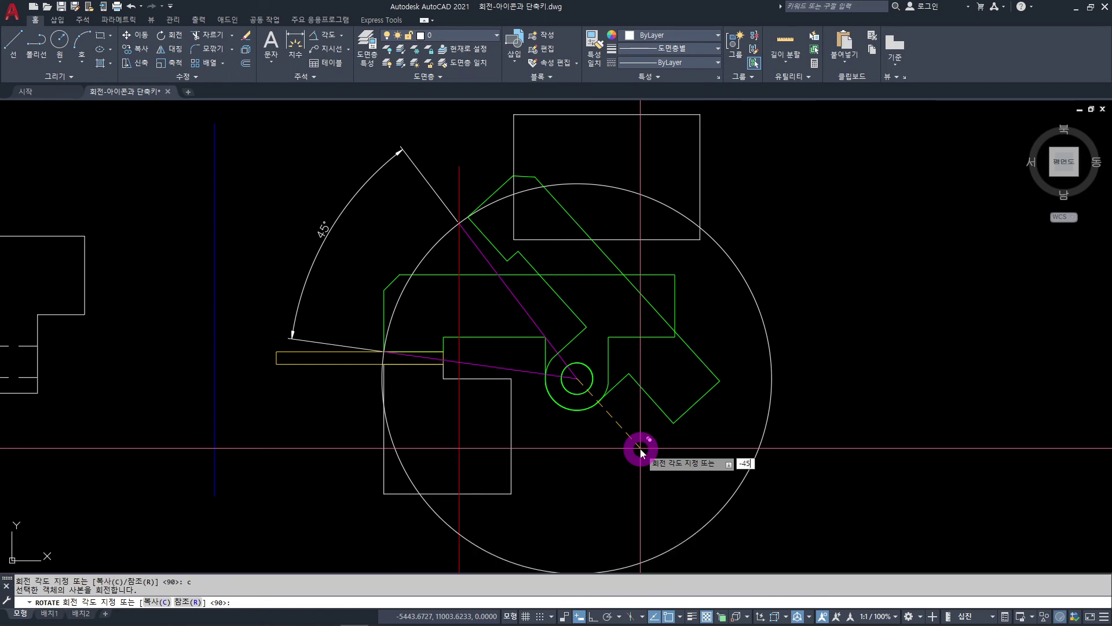
pyautogui.press('Return')
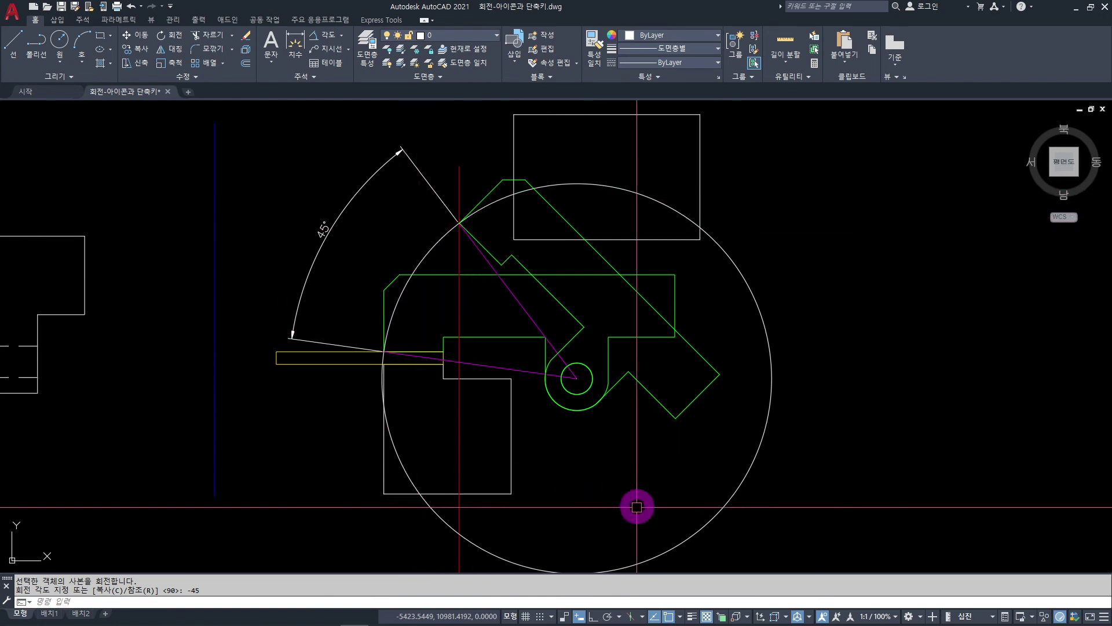
# - Delete the construction circle, the angular dimension and the two magenta lines
pyautogui.click(776, 238)
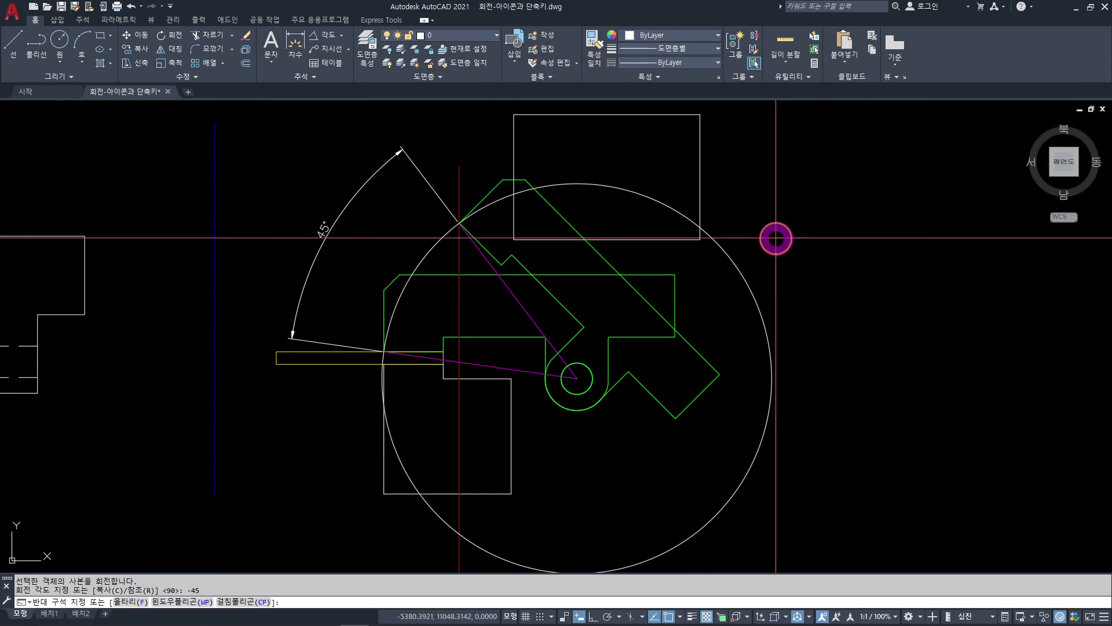
pyautogui.click(721, 277)
pyautogui.press('Delete')
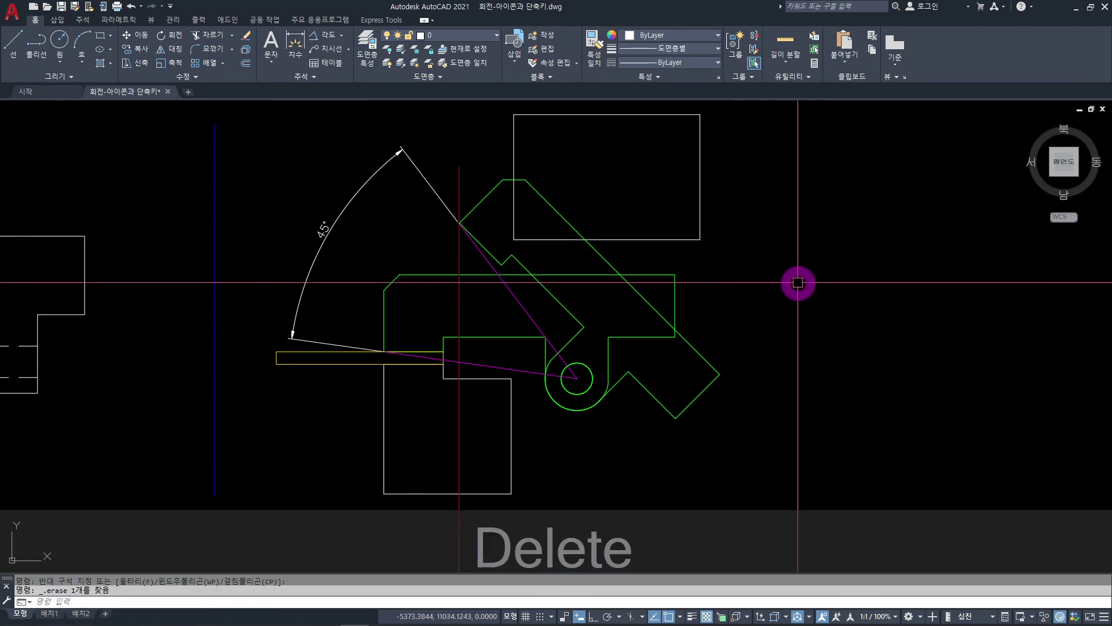
pyautogui.click(356, 218)
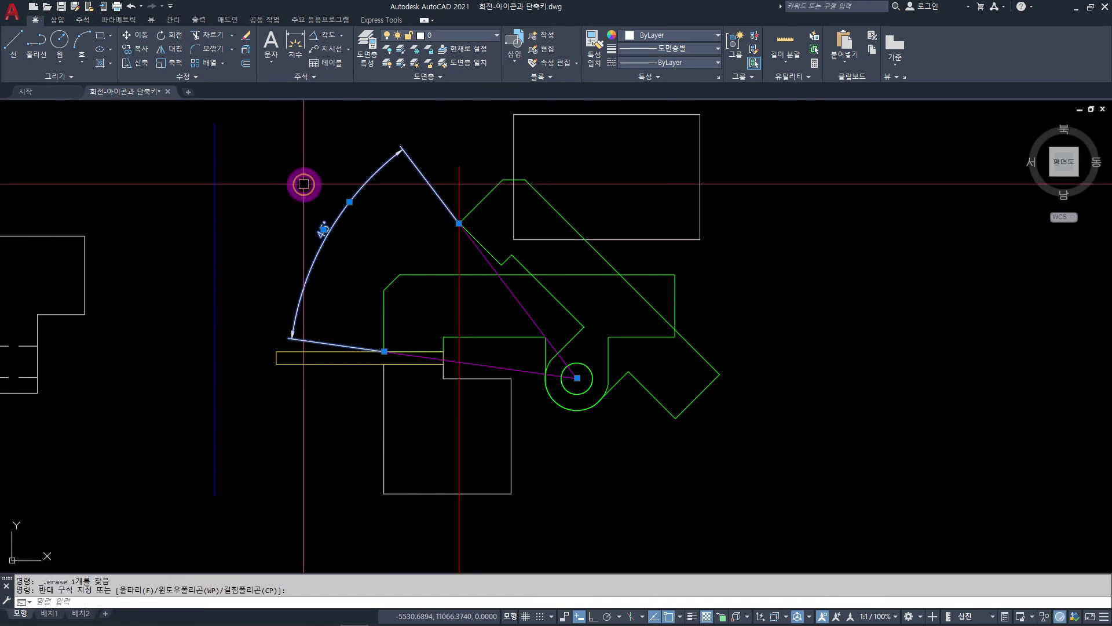
pyautogui.click(323, 192)
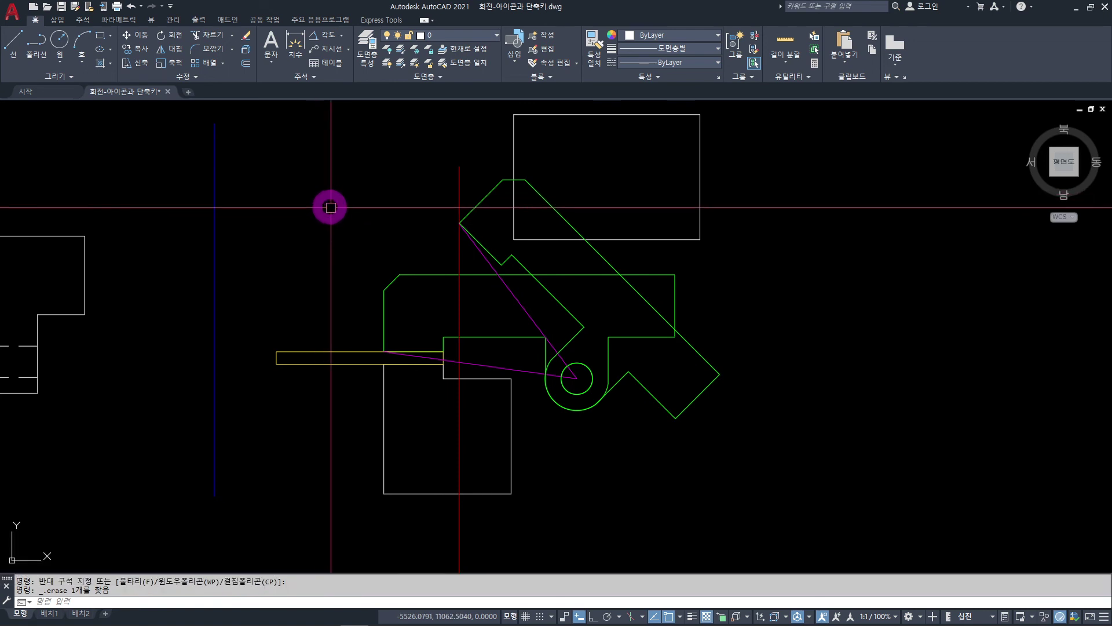
pyautogui.click(515, 301)
pyautogui.click(481, 363)
pyautogui.press('Delete')
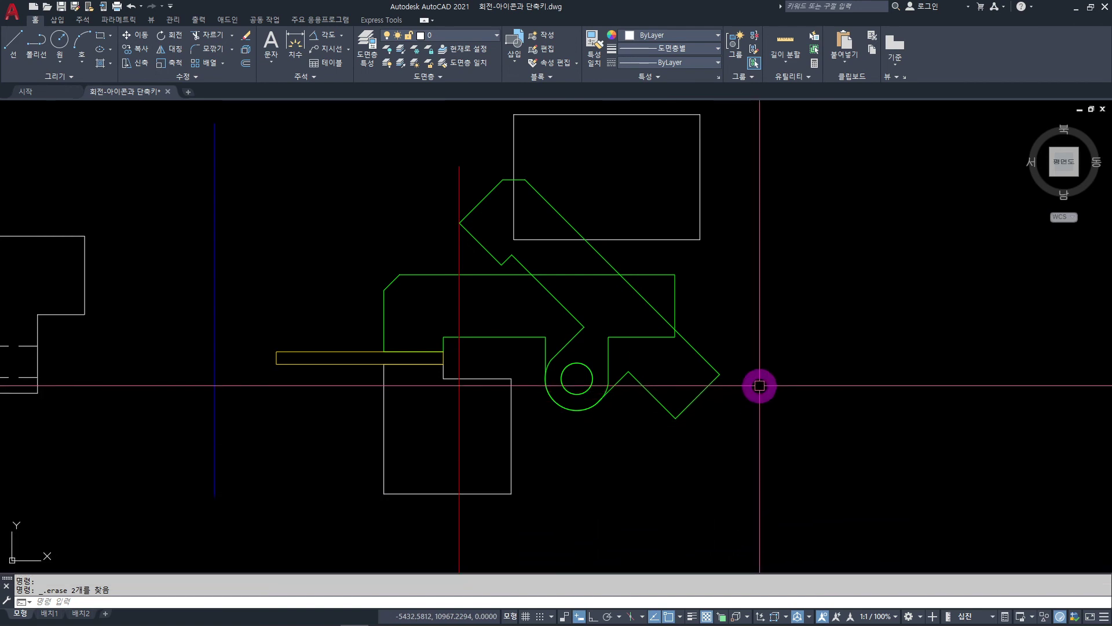
# - Offset the long sloped edge of the rotated green part by 10 outward, towards the upper right
pyautogui.scroll(2, 522, 235)
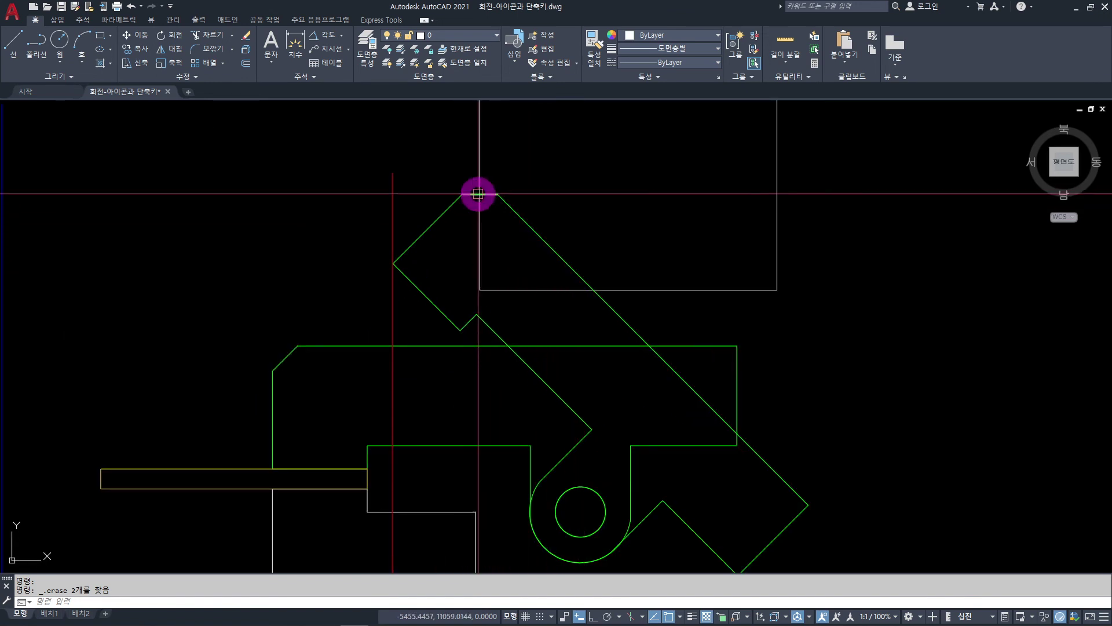
pyautogui.scroll(-2, 538, 260)
pyautogui.moveTo(594, 248); pyautogui.dragTo(545, 264, button='middle')
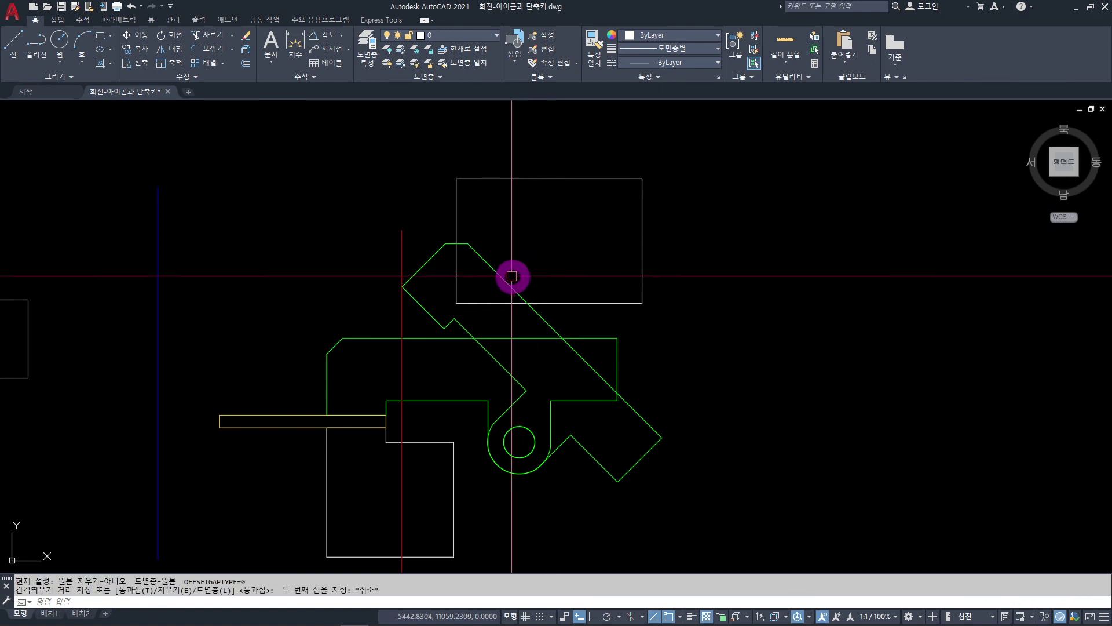
pyautogui.click(505, 281)
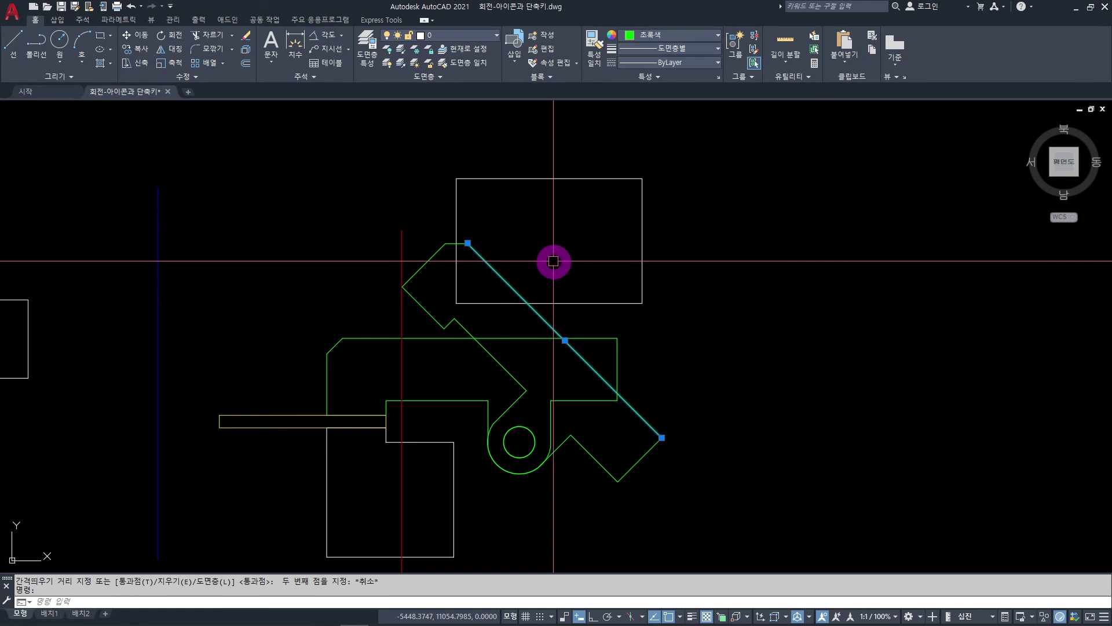
pyautogui.write('o')
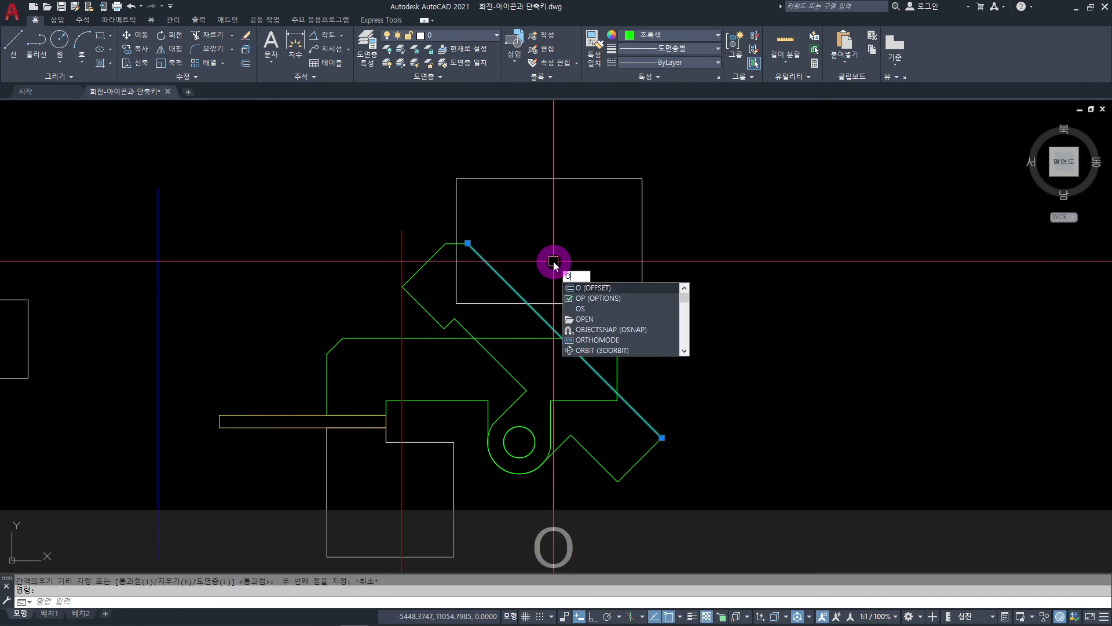
pyautogui.press('Return')
pyautogui.write('10')
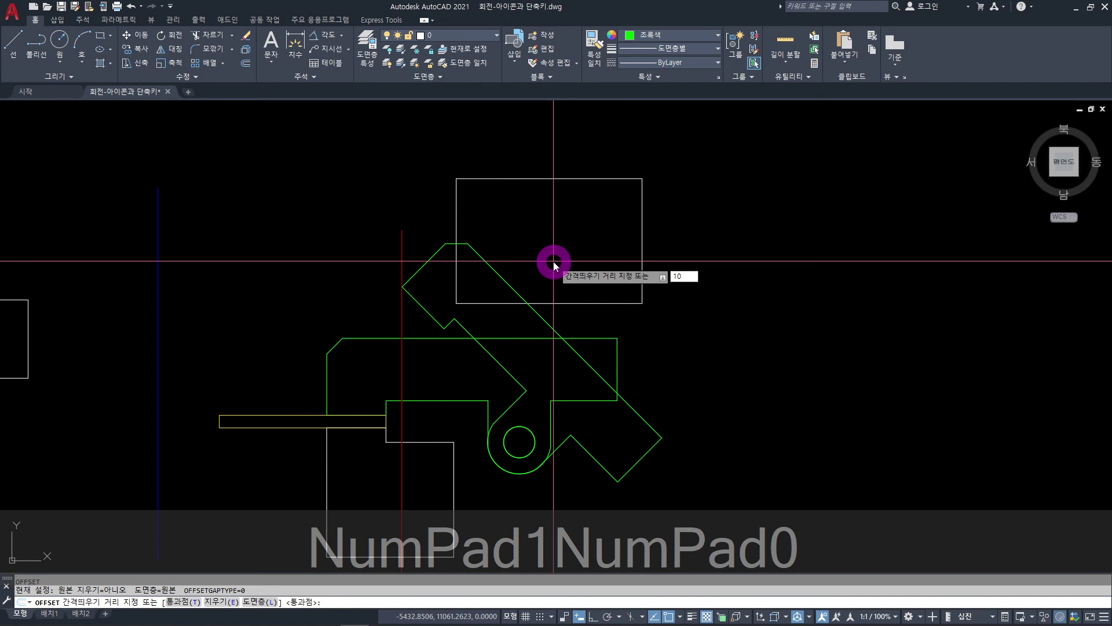
pyautogui.press('Return')
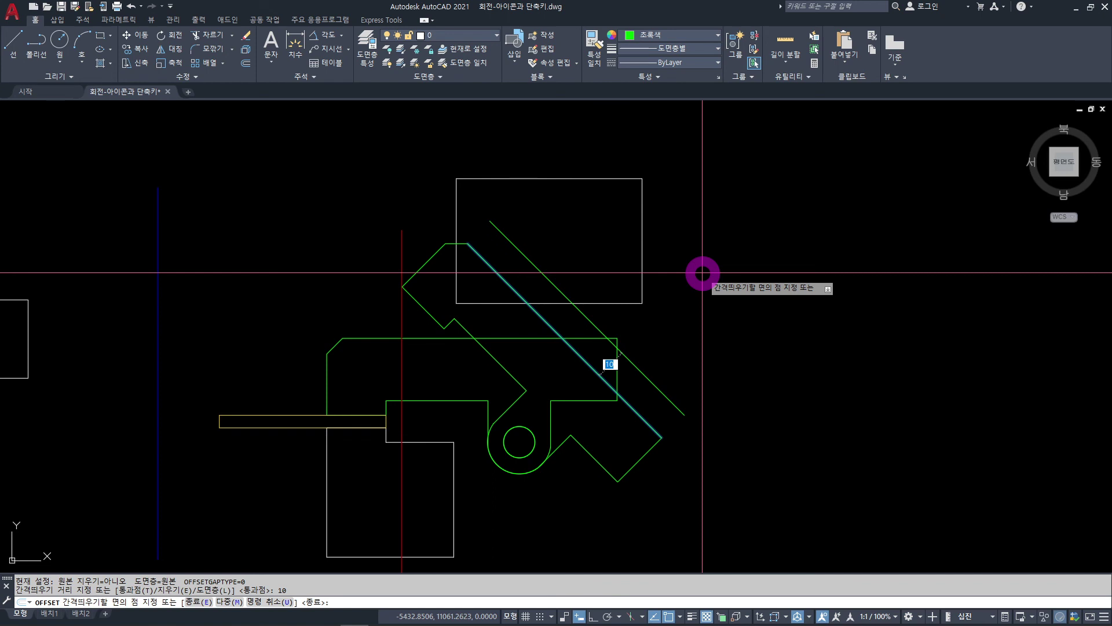
pyautogui.click(703, 273)
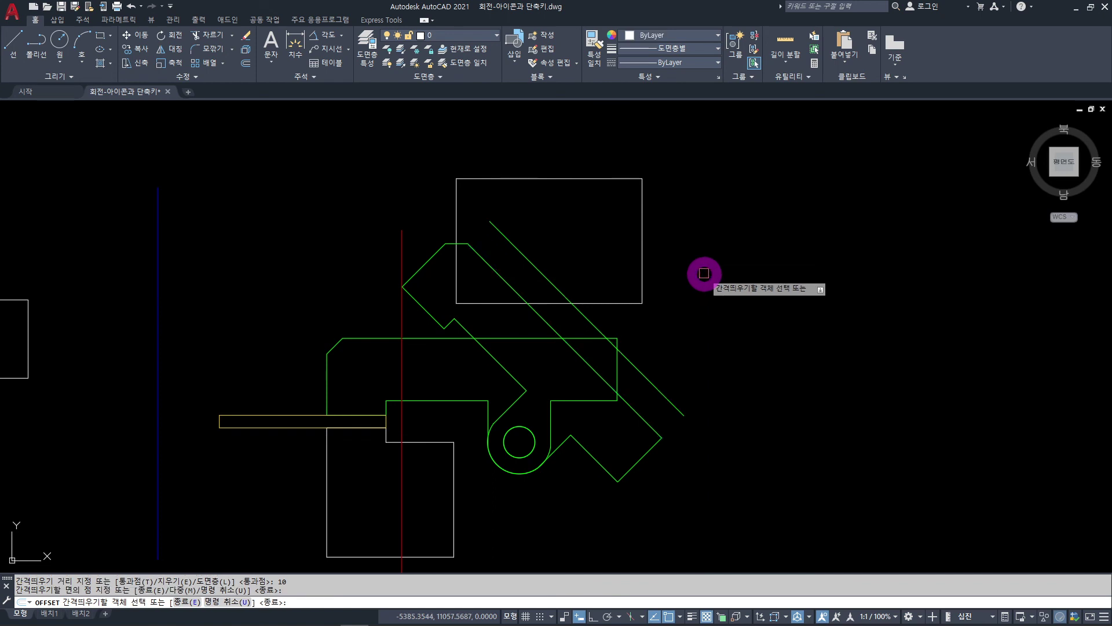
pyautogui.press('Escape')
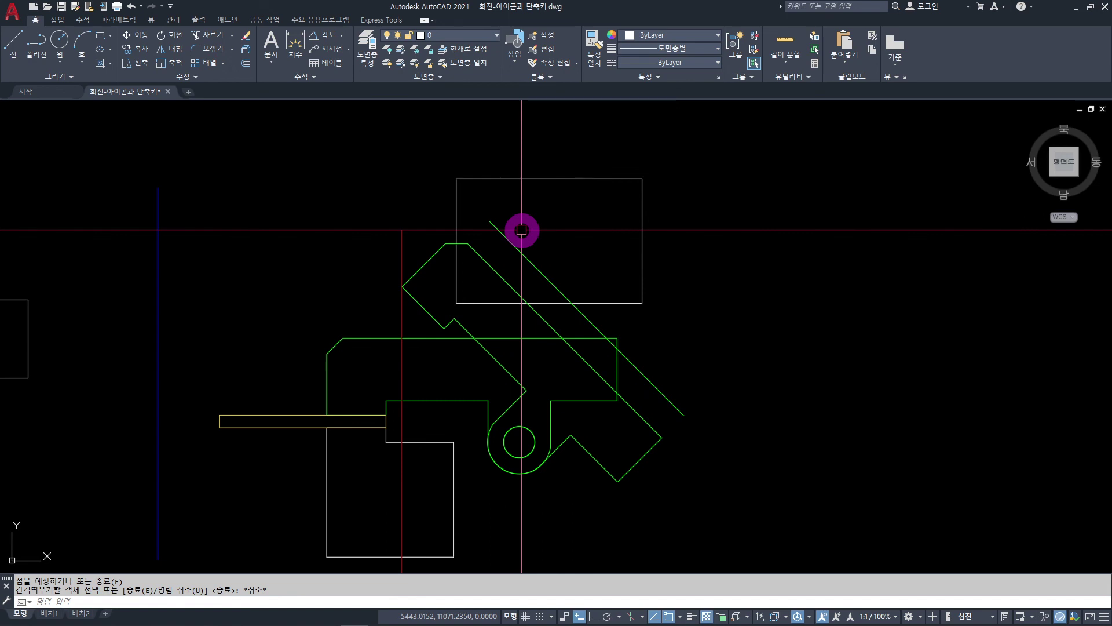
pyautogui.press('Escape')
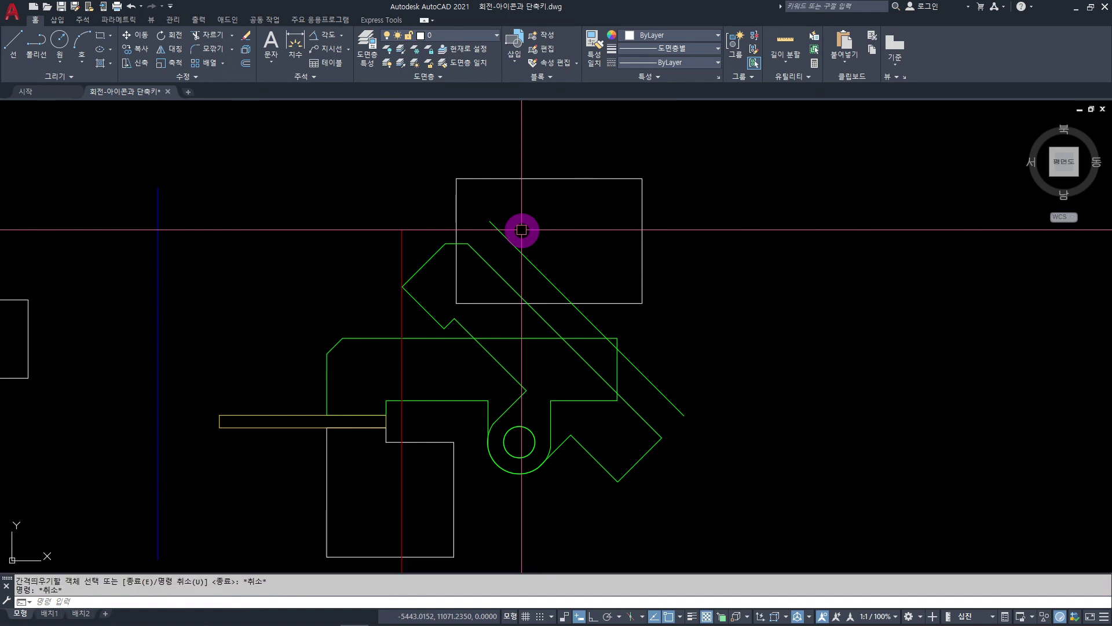
# - Draw a horizontal line from the upper end of the offset line to the white rectangle's left edge
pyautogui.write('l')
pyautogui.press('space')
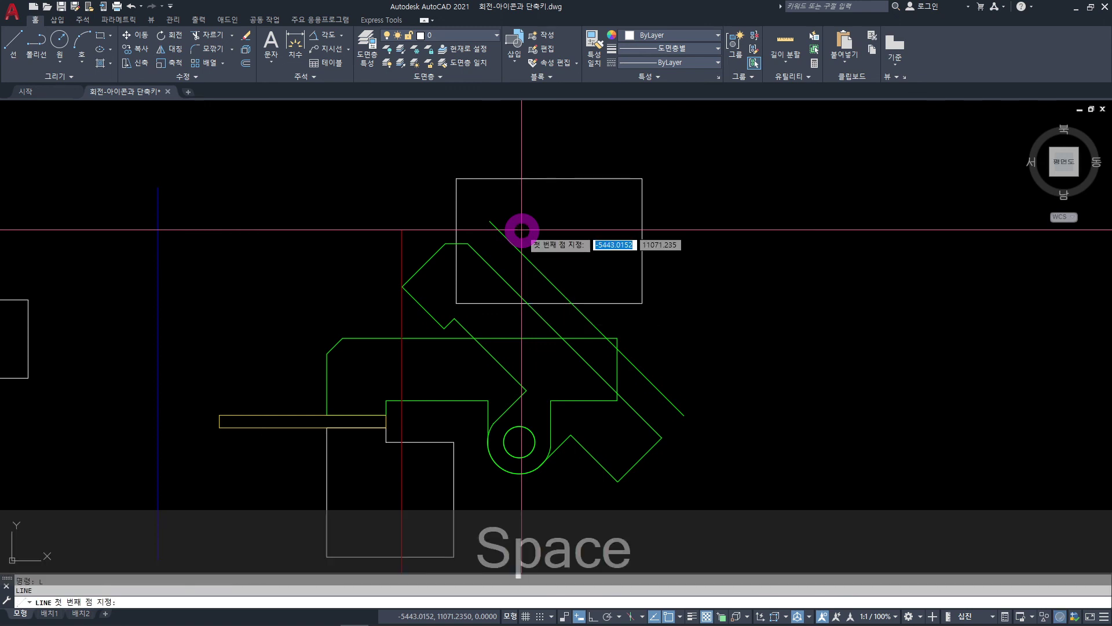
pyautogui.click(490, 221)
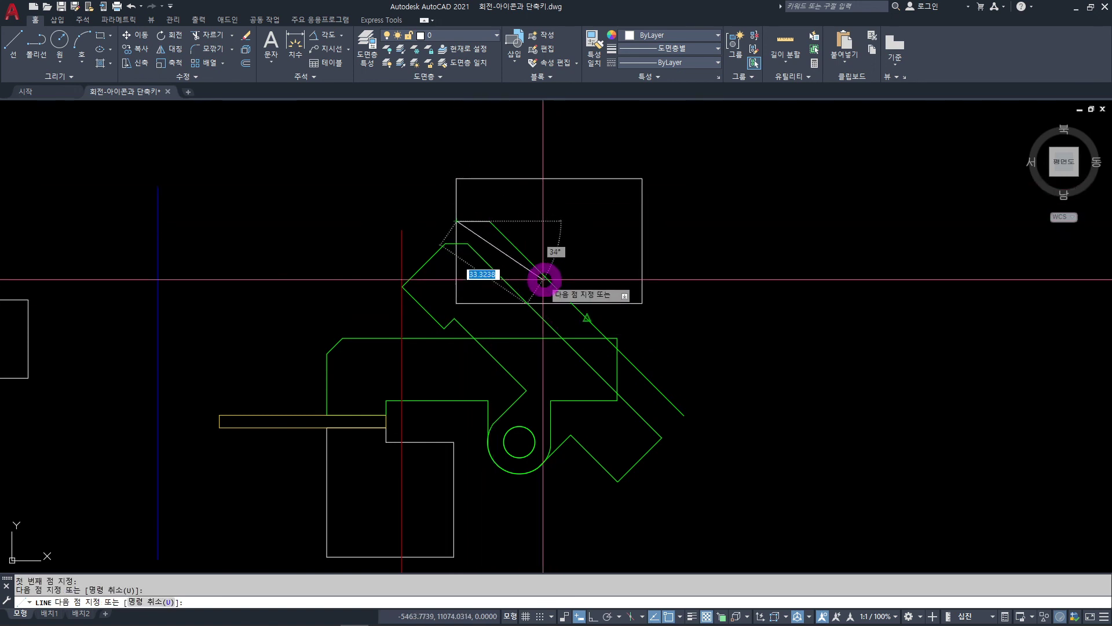
pyautogui.press('Escape')
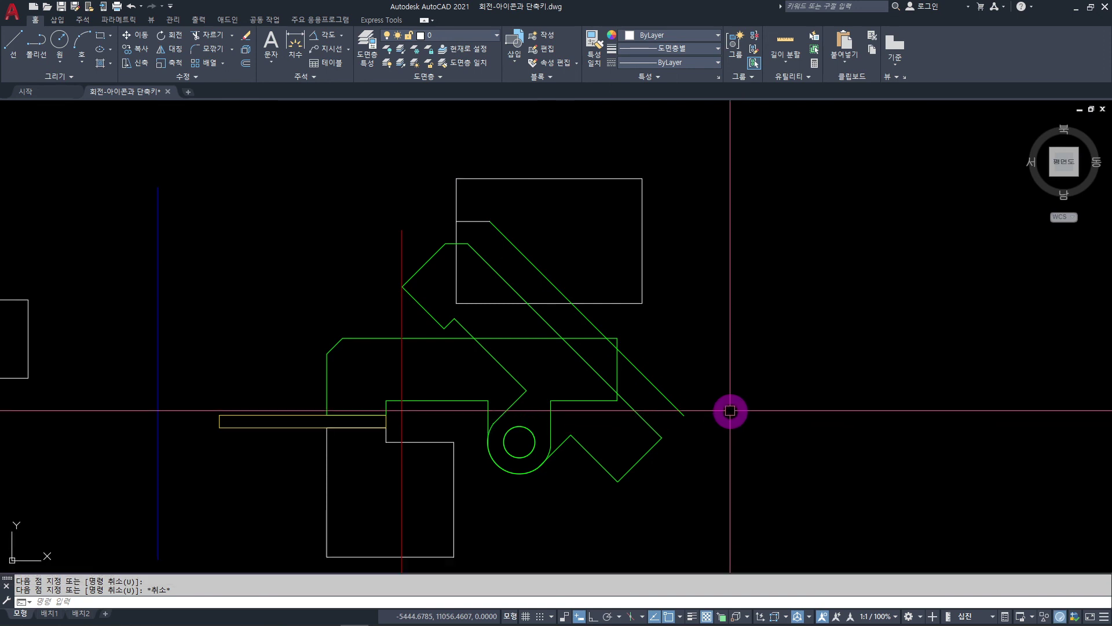
# - Trim the offset line below the white rectangle and cut away the rectangle's lower-left corner along the new clearance lines
pyautogui.write('tr')
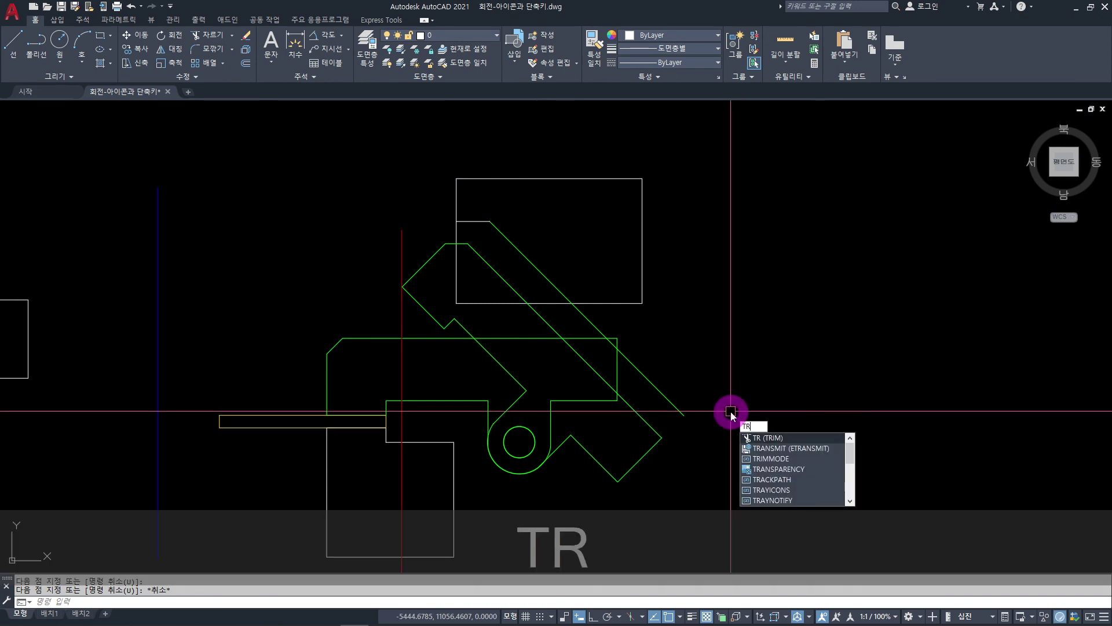
pyautogui.press('space')
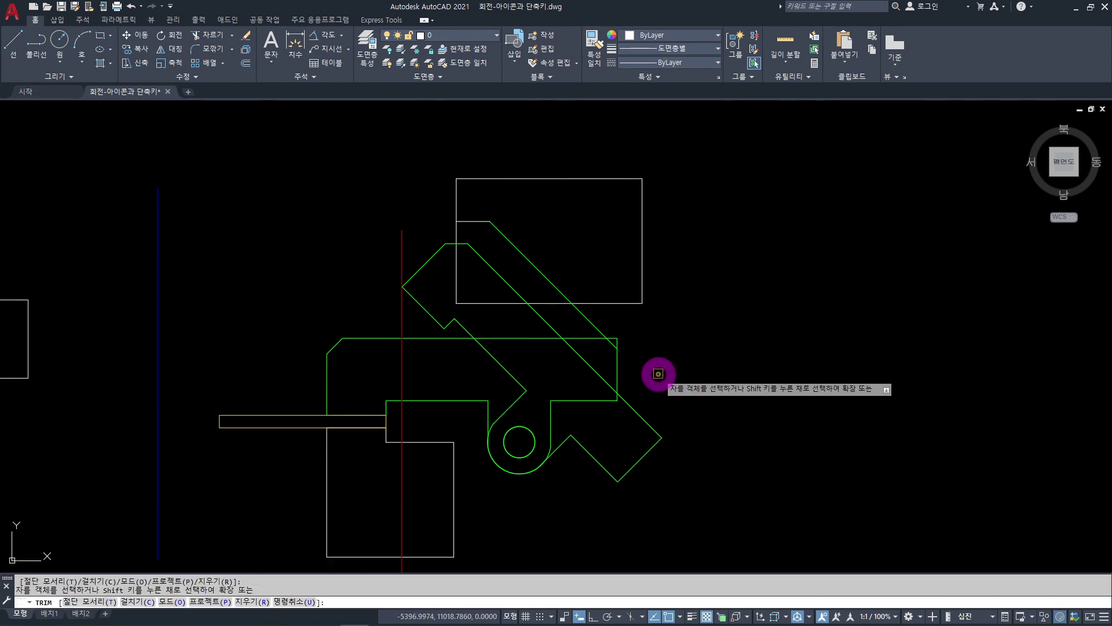
pyautogui.scroll(5, 661, 377)
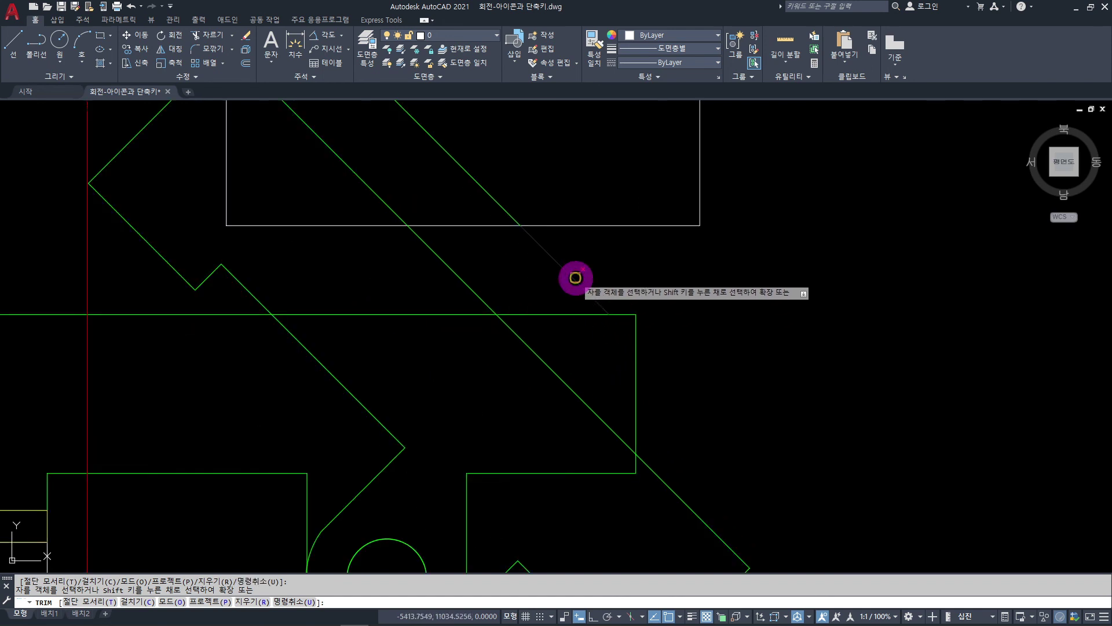
pyautogui.scroll(-5, 725, 313)
pyautogui.scroll(2, 698, 367)
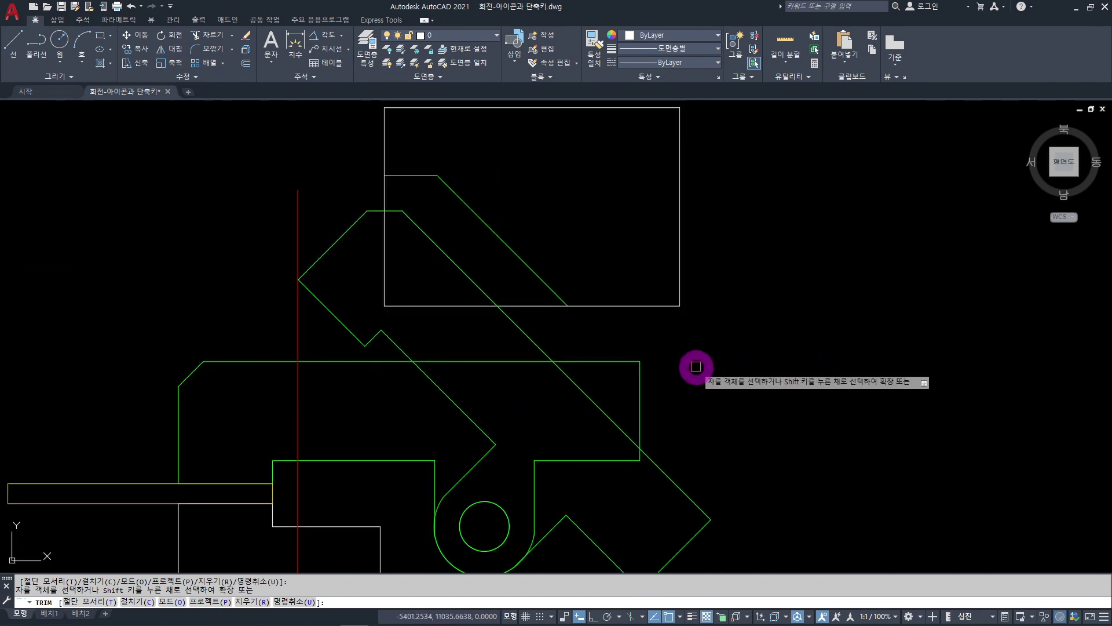
pyautogui.click(461, 306)
pyautogui.click(385, 253)
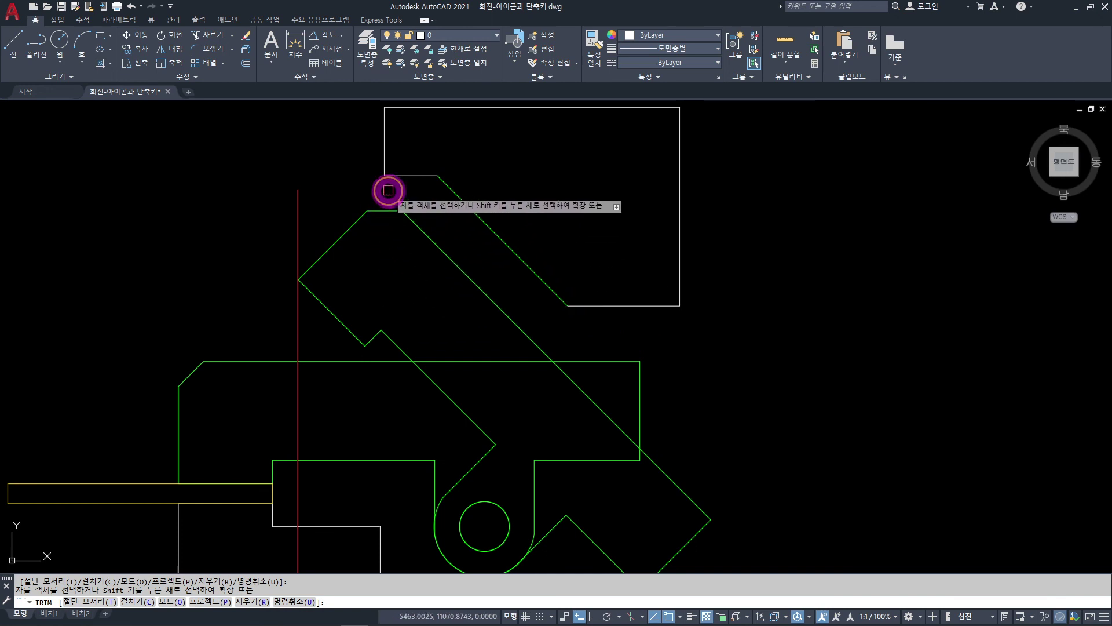
pyautogui.press('Escape')
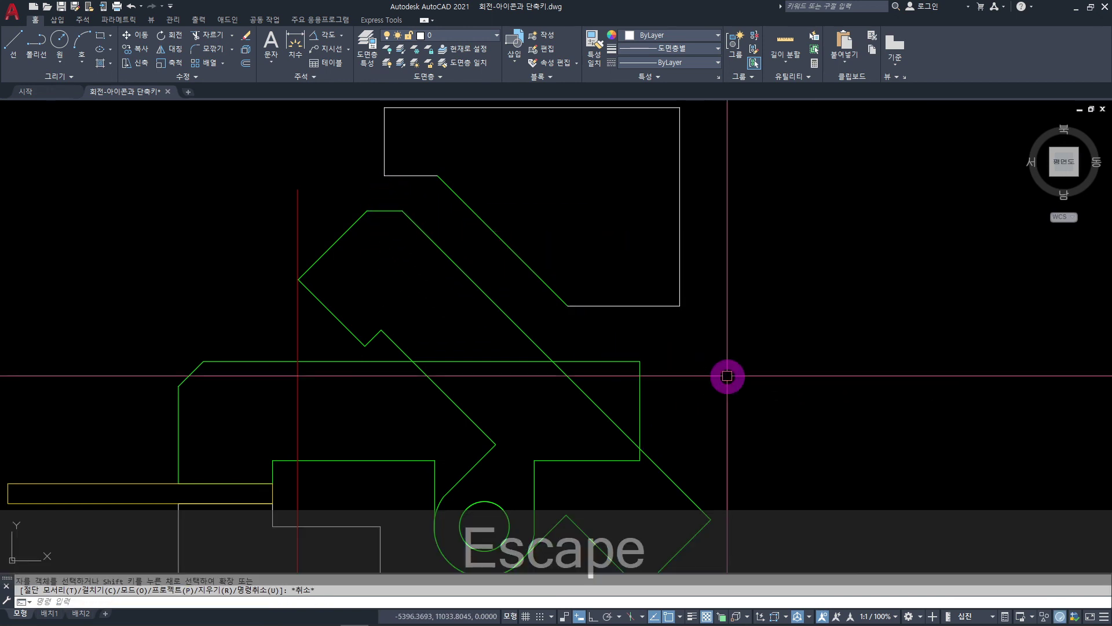
# - Match the sloped clearance line's properties to the white block's bottom edge
pyautogui.write('MA')
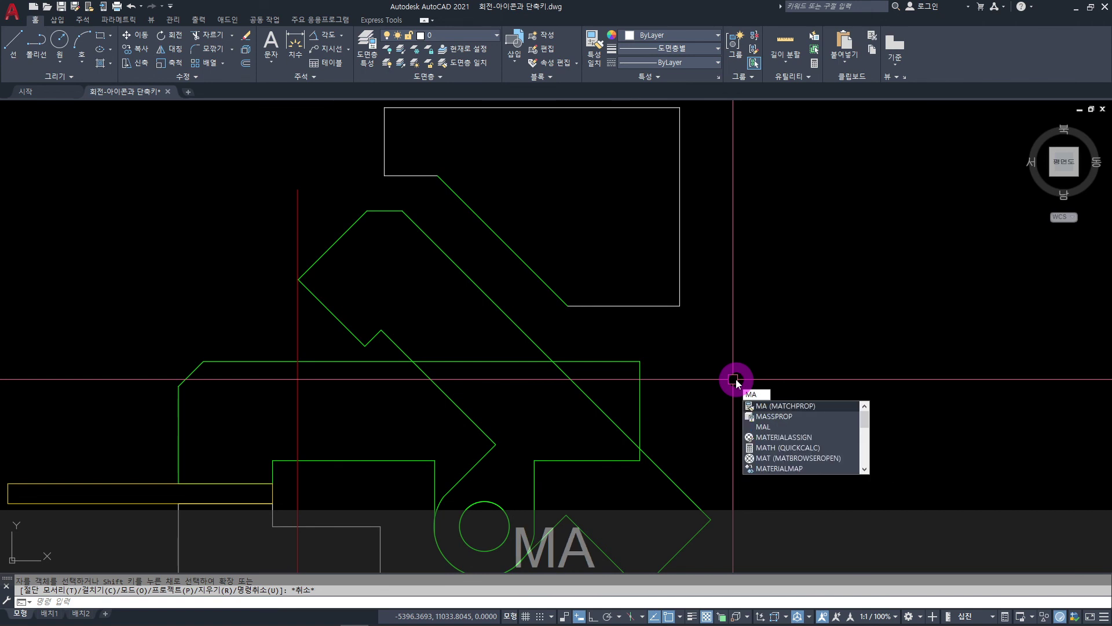
pyautogui.press('space')
pyautogui.click(615, 304)
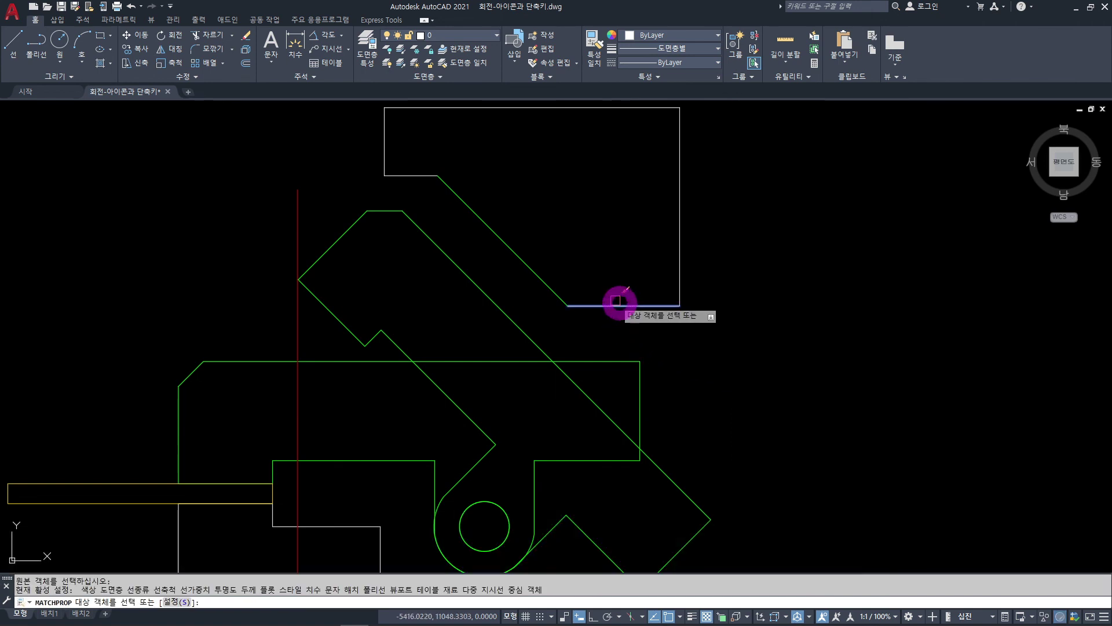
pyautogui.click(543, 278)
pyautogui.scroll(-3, 724, 348)
pyautogui.press('Escape')
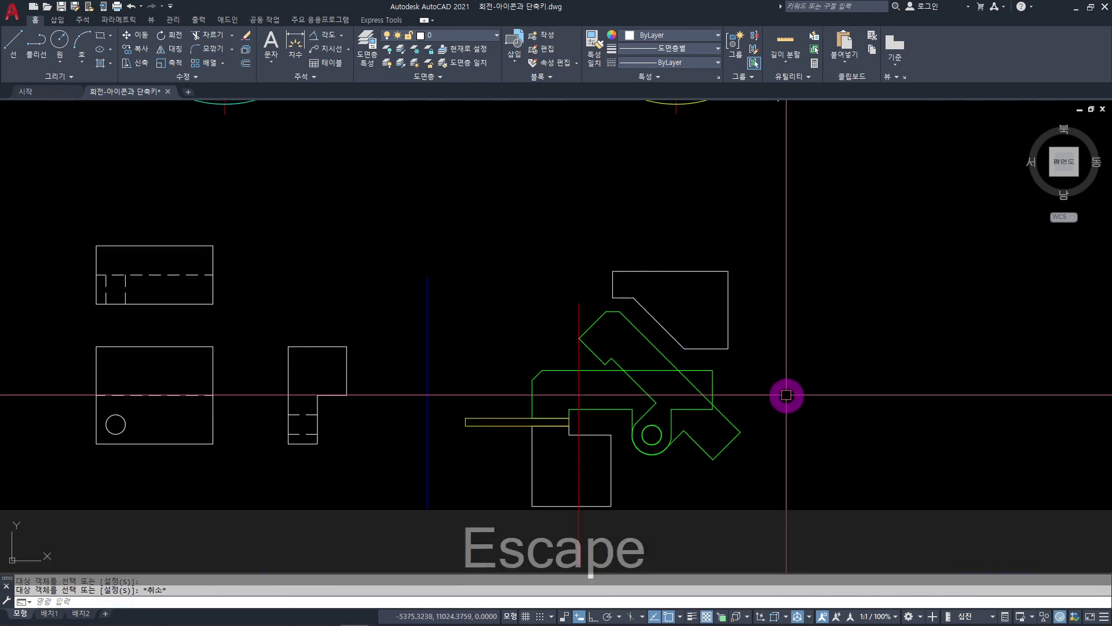
# - Draw a vertical line from the upper end of the block's sloped edge up to its top edge
pyautogui.scroll(2, 786, 395)
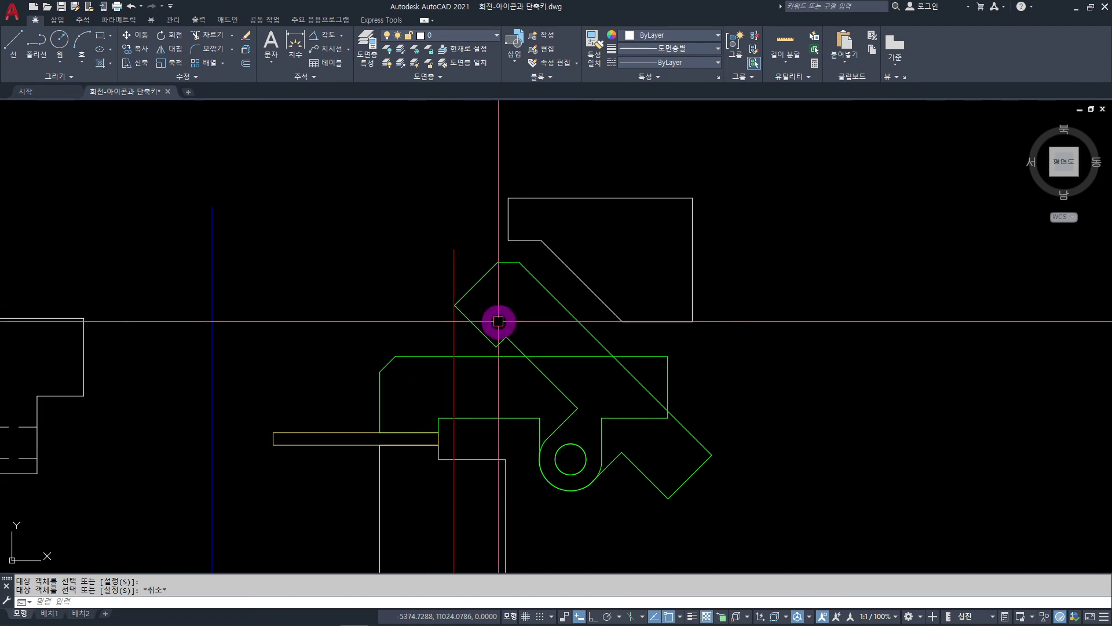
pyautogui.press('l')
pyautogui.press('space')
pyautogui.click(542, 241)
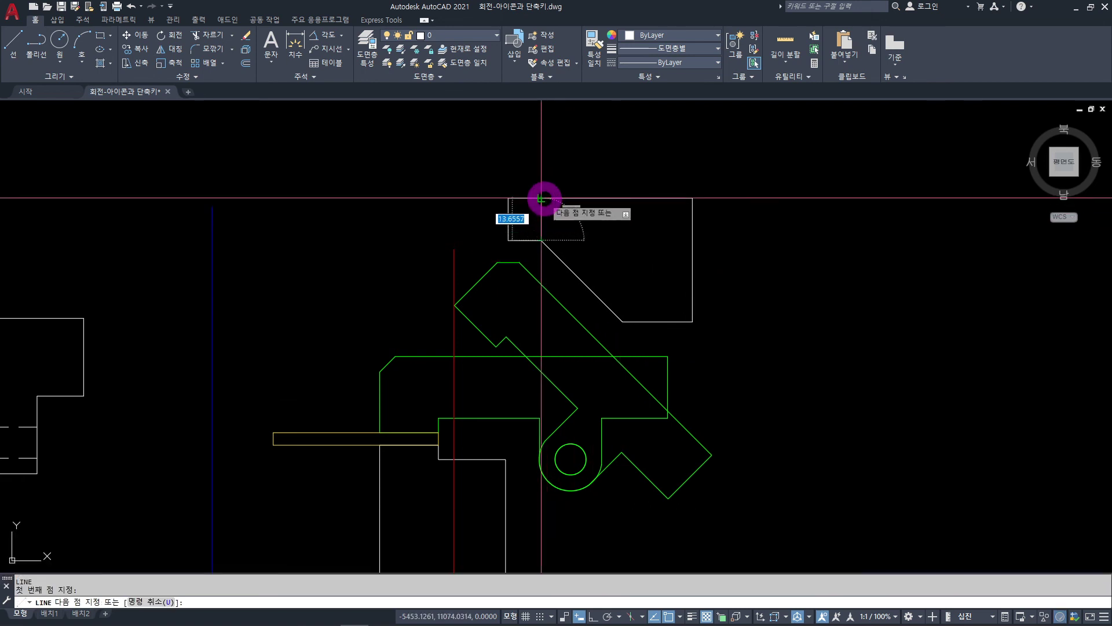
pyautogui.press('Escape')
# - Delete the block's short horizontal edge and old left edge, and shorten its top edge to the new vertical line
pyautogui.scroll(3, 529, 223)
pyautogui.click(535, 206)
pyautogui.click(479, 219)
pyautogui.press('Delete')
pyautogui.click(520, 228)
pyautogui.click(510, 264)
pyautogui.press('Delete')
pyautogui.click(515, 174)
pyautogui.click(508, 204)
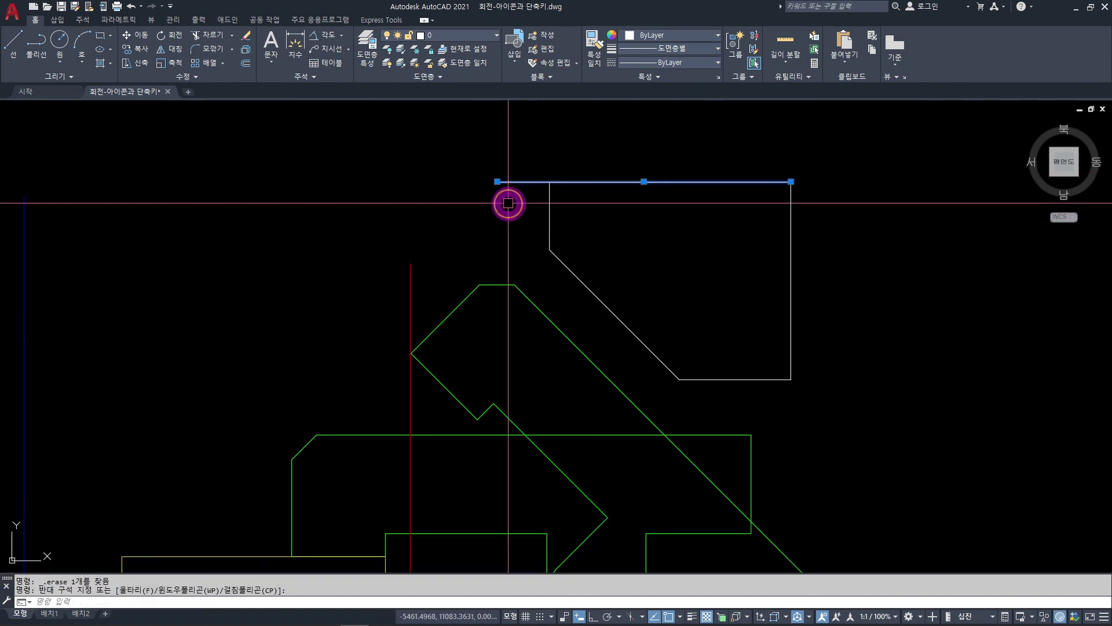
pyautogui.click(497, 181)
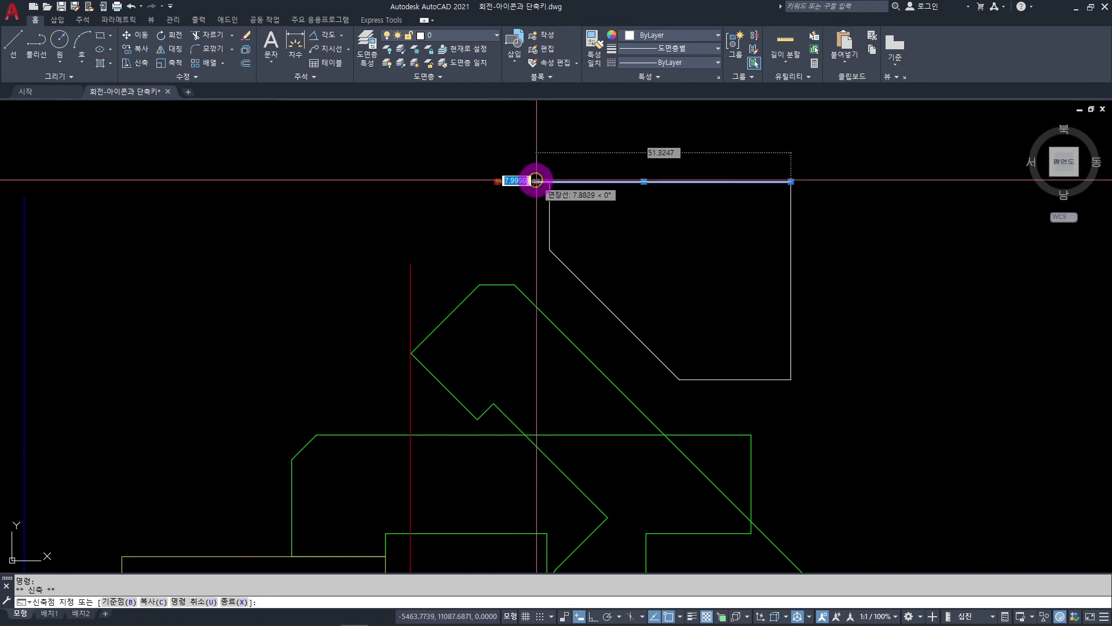
pyautogui.press('Escape')
pyautogui.scroll(-3, 622, 235)
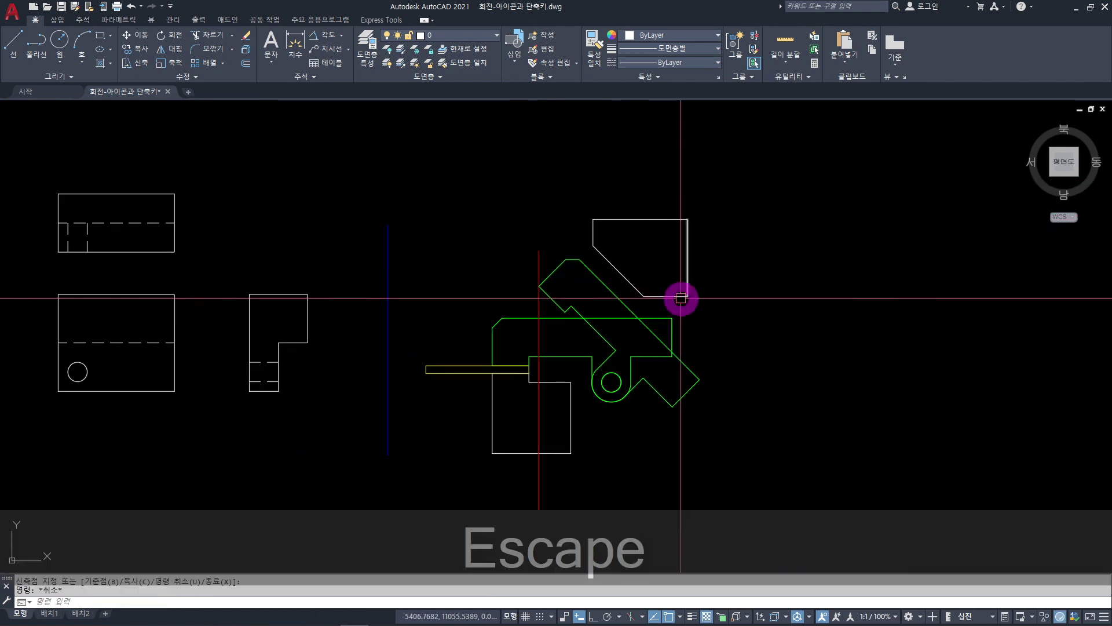
pyautogui.scroll(2, 706, 348)
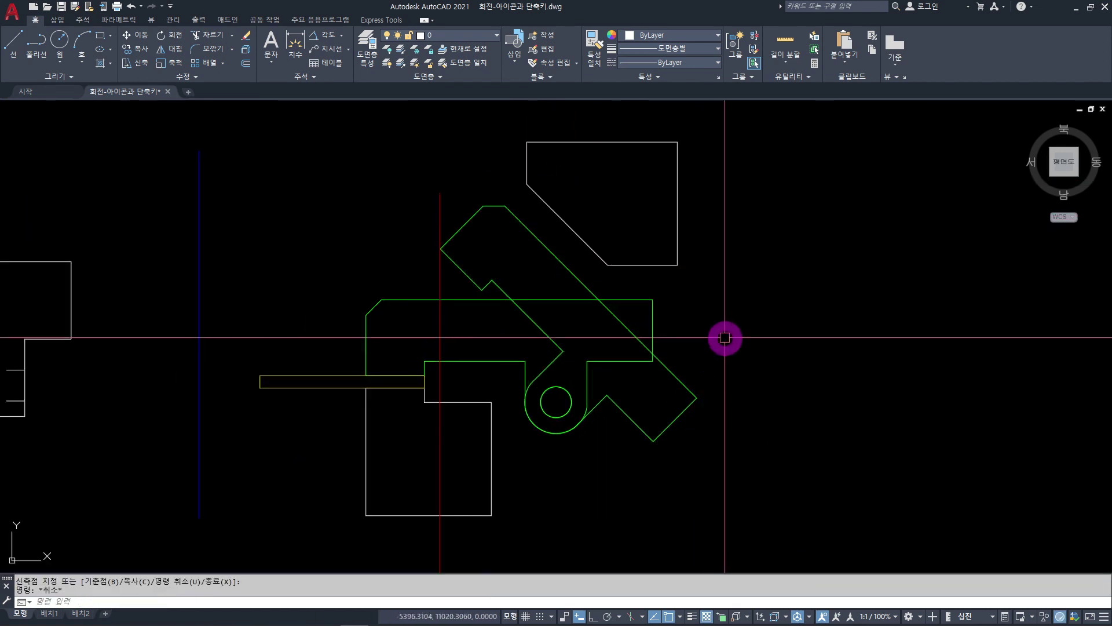
pyautogui.moveTo(724, 338); pyautogui.dragTo(765, 353, button='middle')
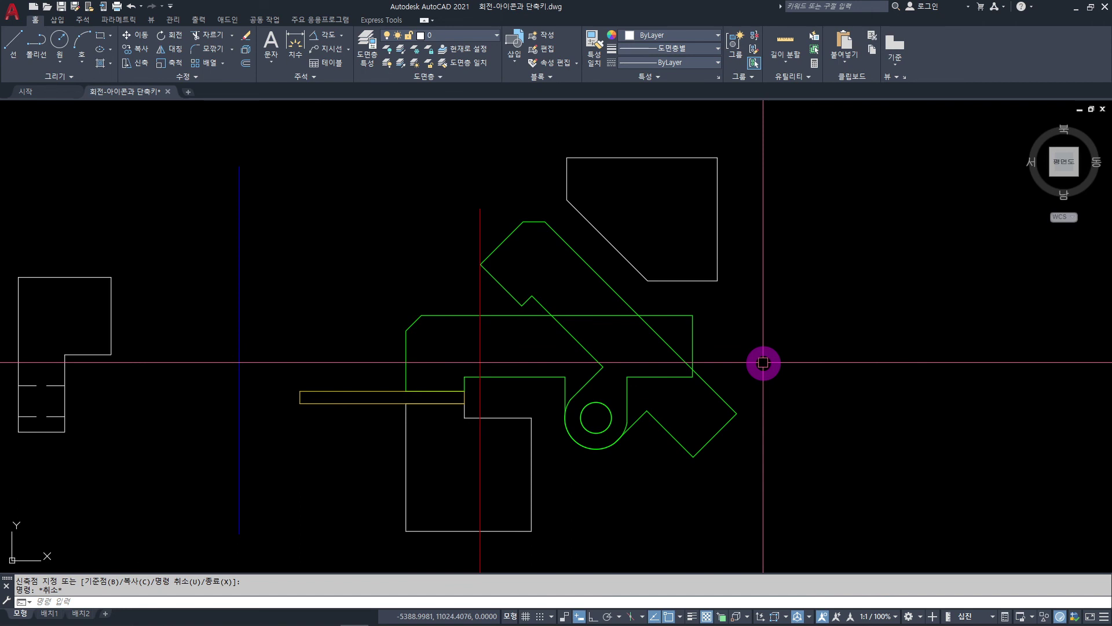
pyautogui.scroll(-5, 608, 337)
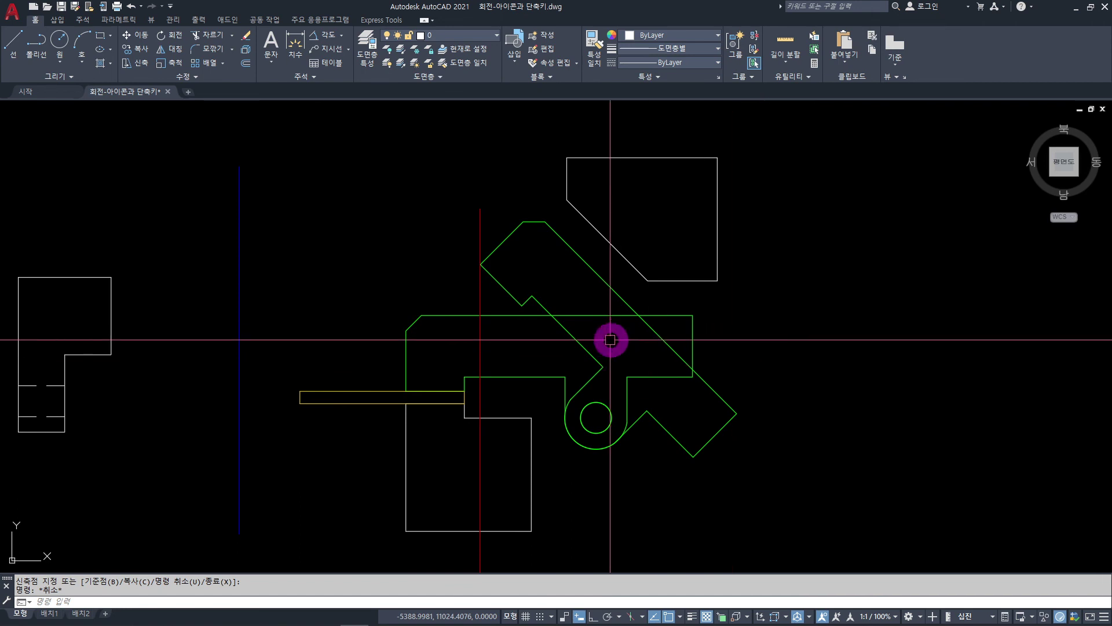
pyautogui.scroll(4, 336, 283)
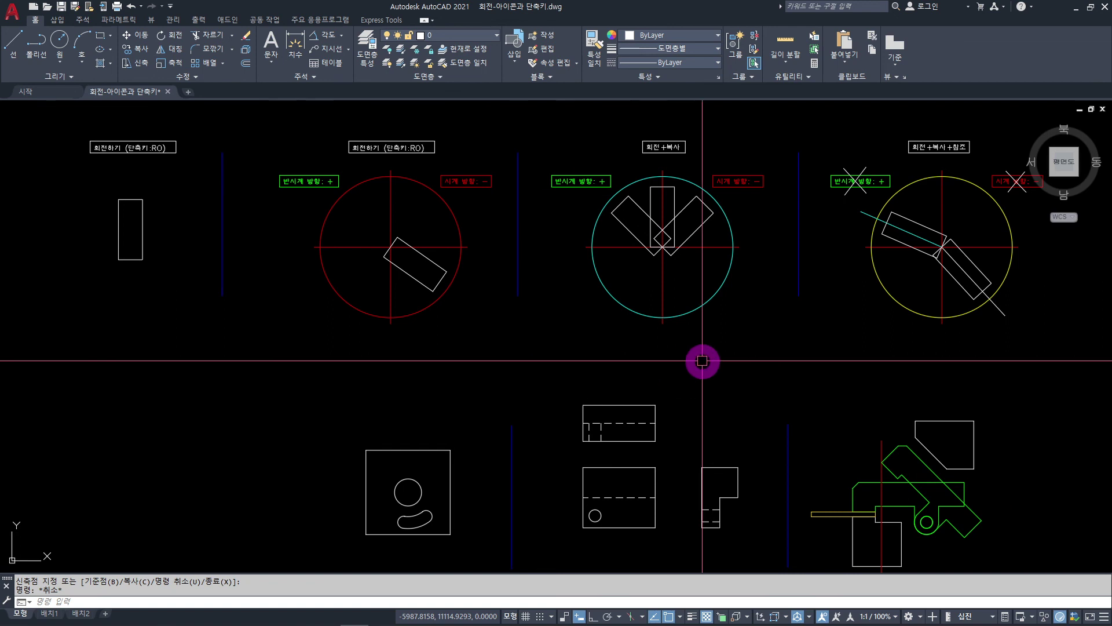
pyautogui.moveTo(744, 405); pyautogui.dragTo(614, 318, button='middle')
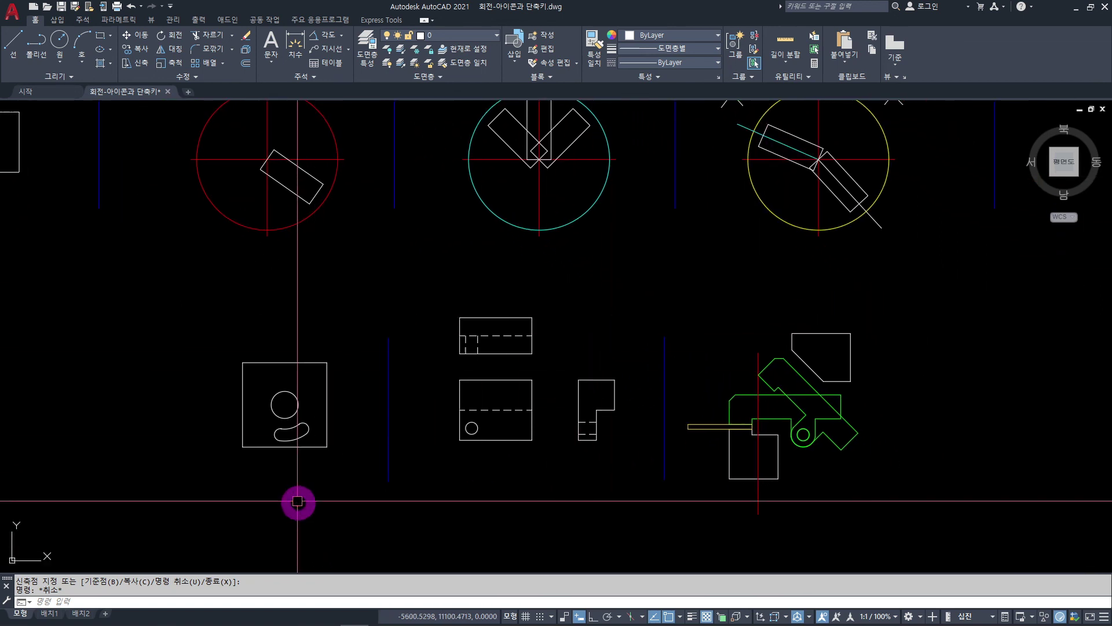